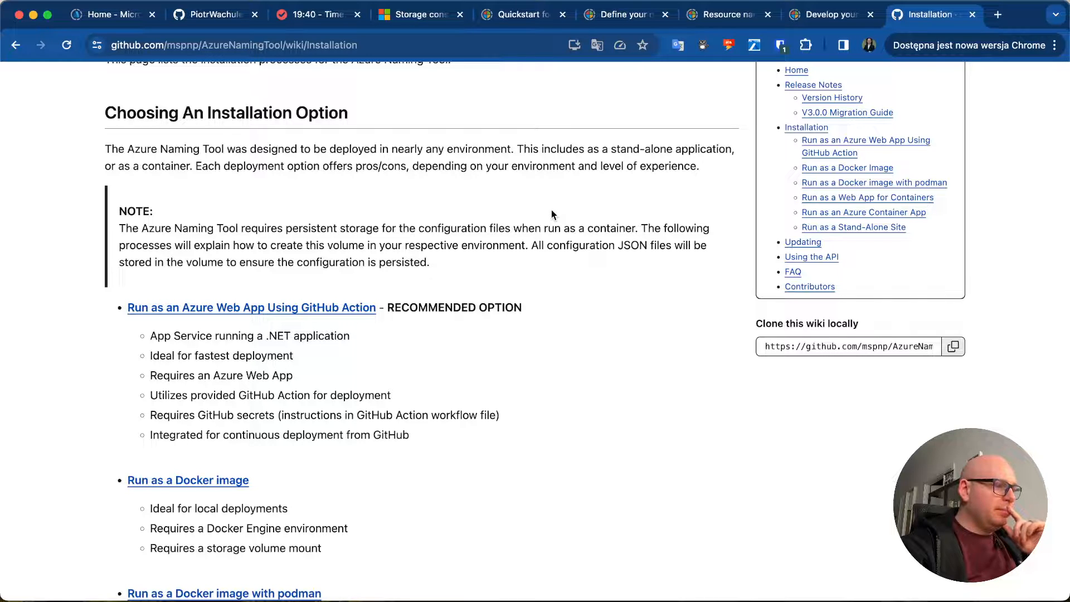
- Review the installation options on the Azure Naming Tool wiki and open the Run as a Docker image page
scroll(284, 224, "down", 4)
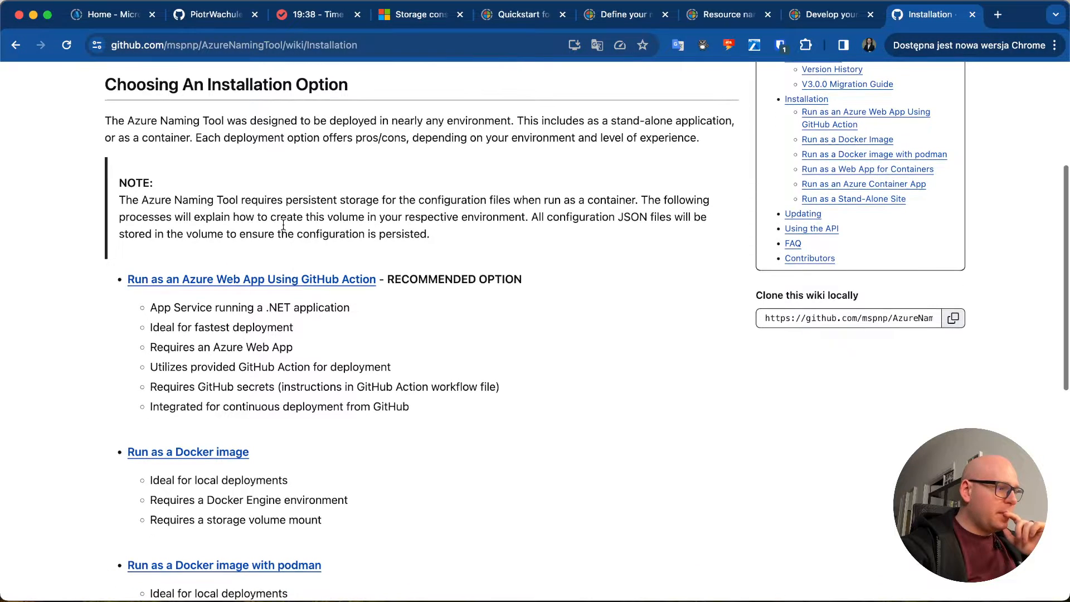
scroll(283, 224, "down", 3)
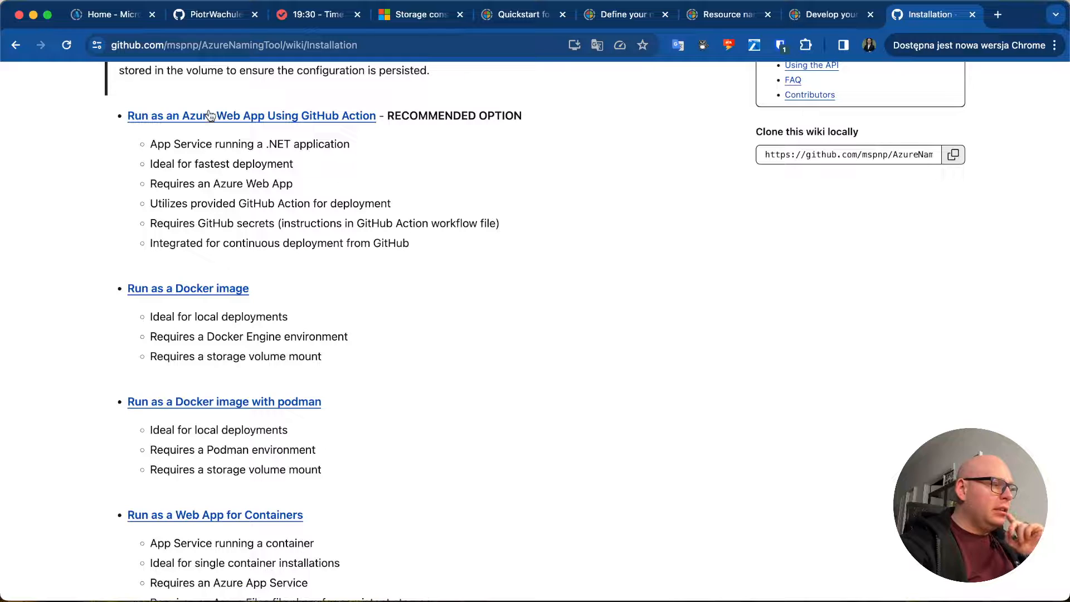
scroll(166, 120, "up", 1)
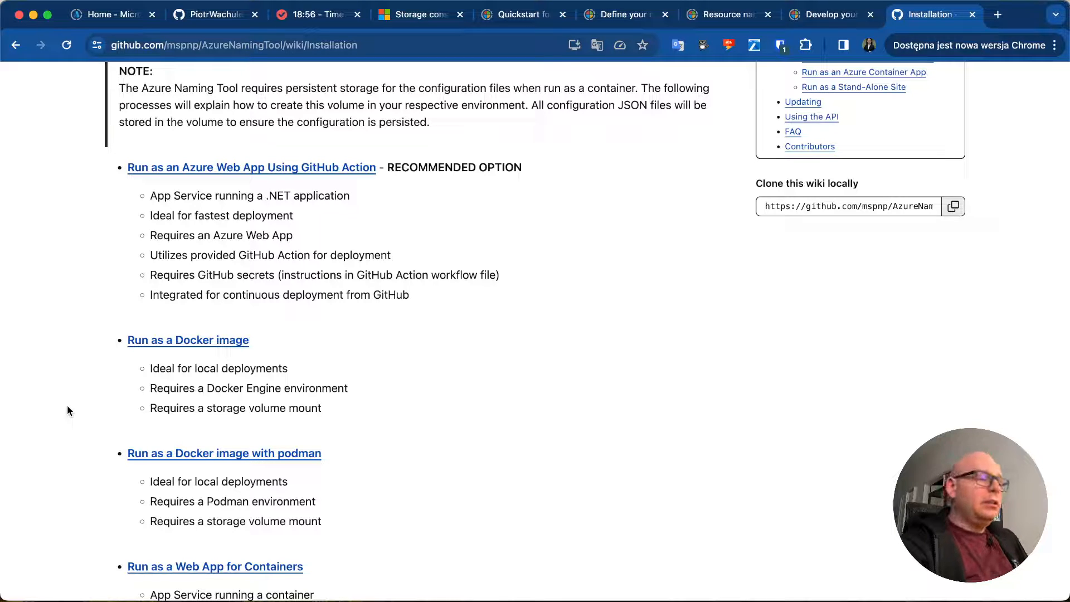
scroll(67, 407, "down", 5)
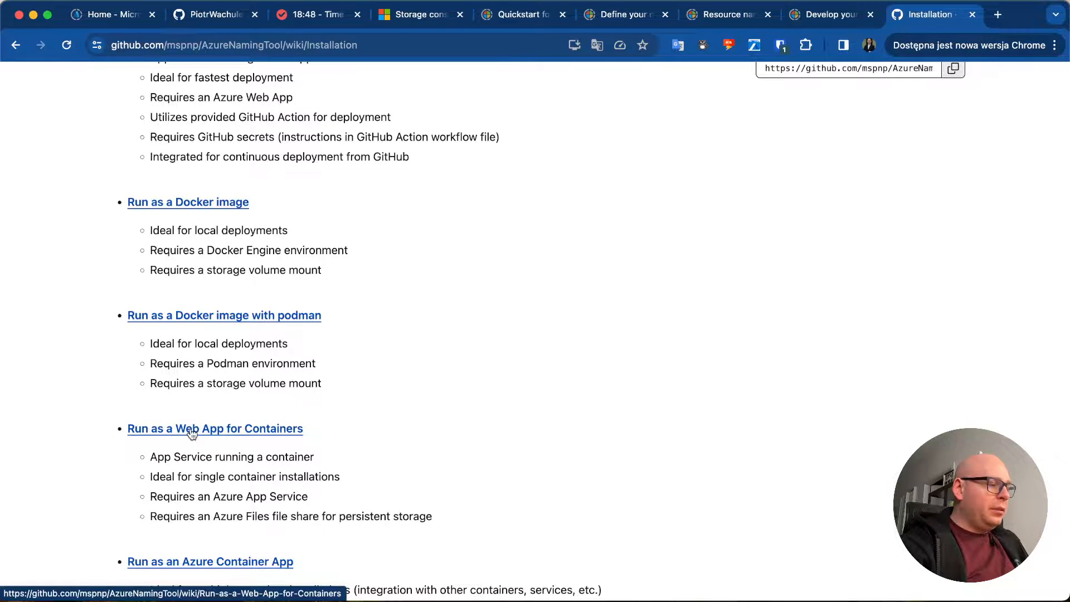
scroll(192, 434, "down", 5)
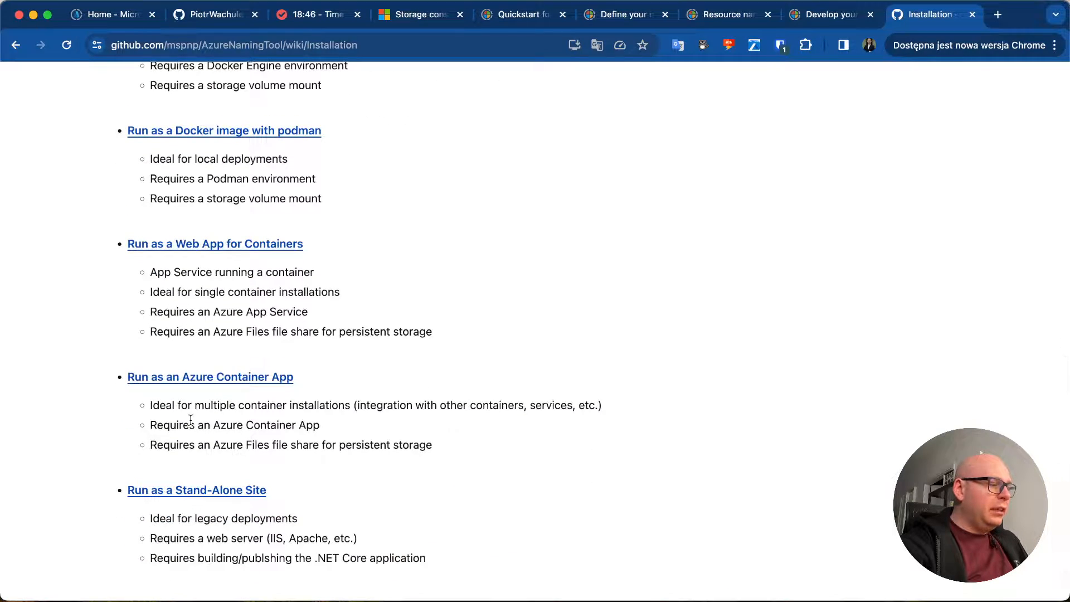
scroll(191, 419, "down", 2)
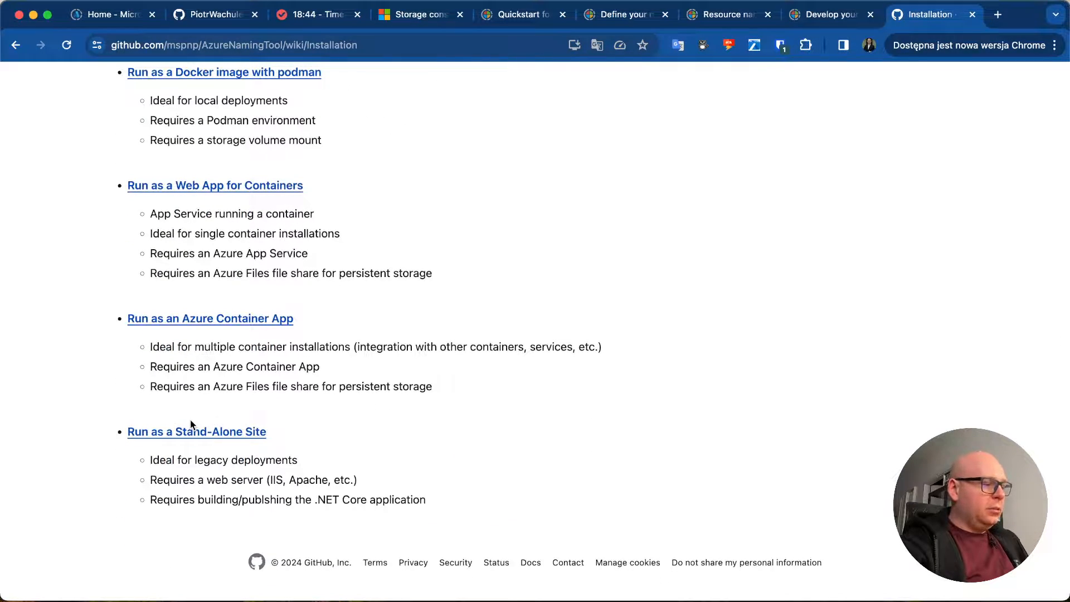
scroll(165, 495, "up", 10)
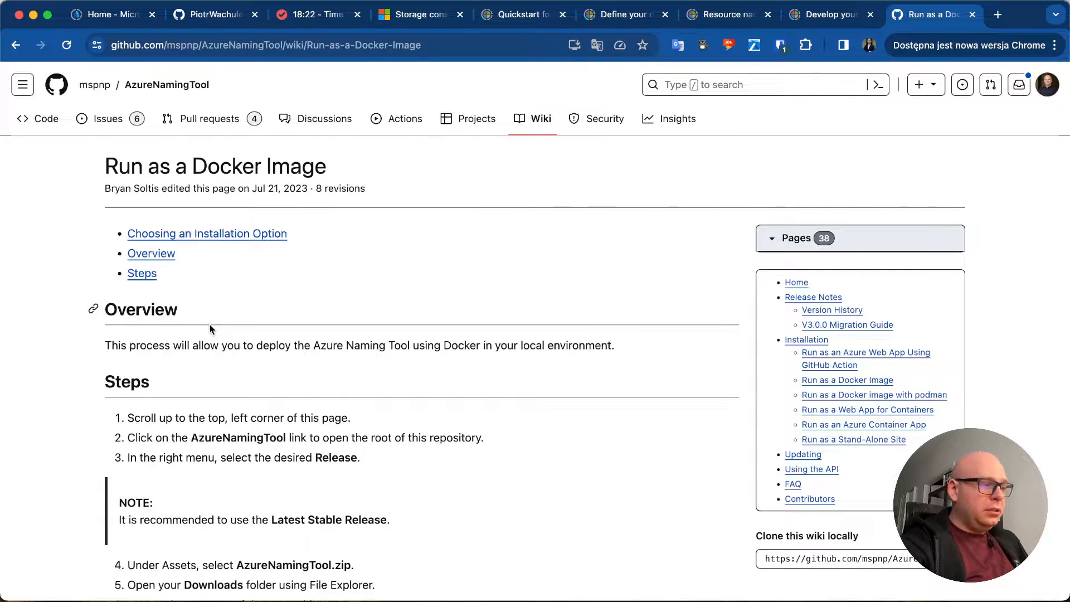
- Read the Docker image instructions and open the AzureNamingTool repository in a new browser tab
scroll(209, 325, "down", 5)
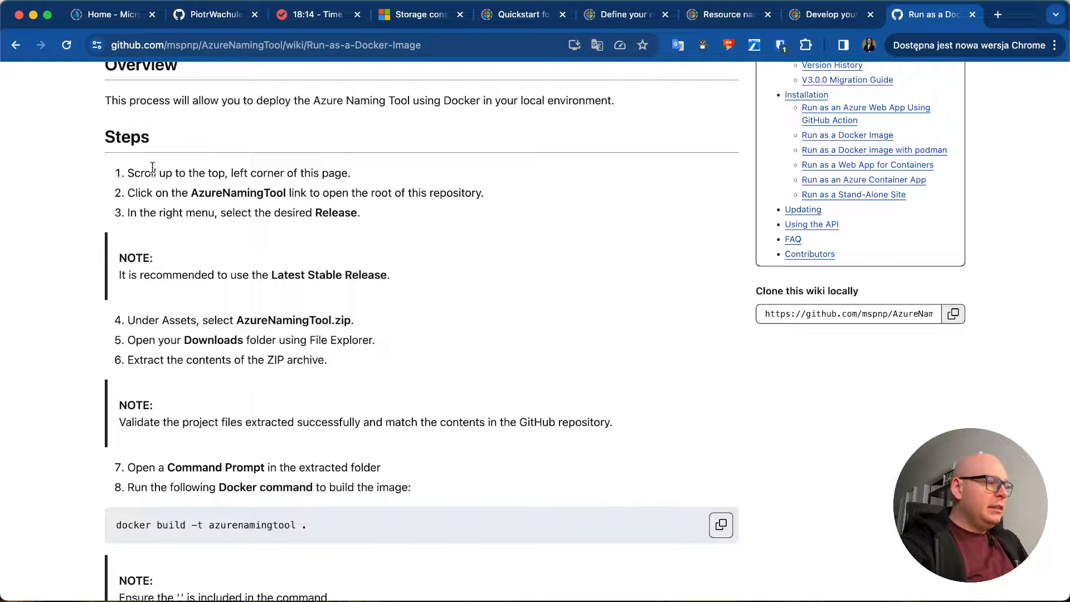
scroll(128, 174, "up", 1)
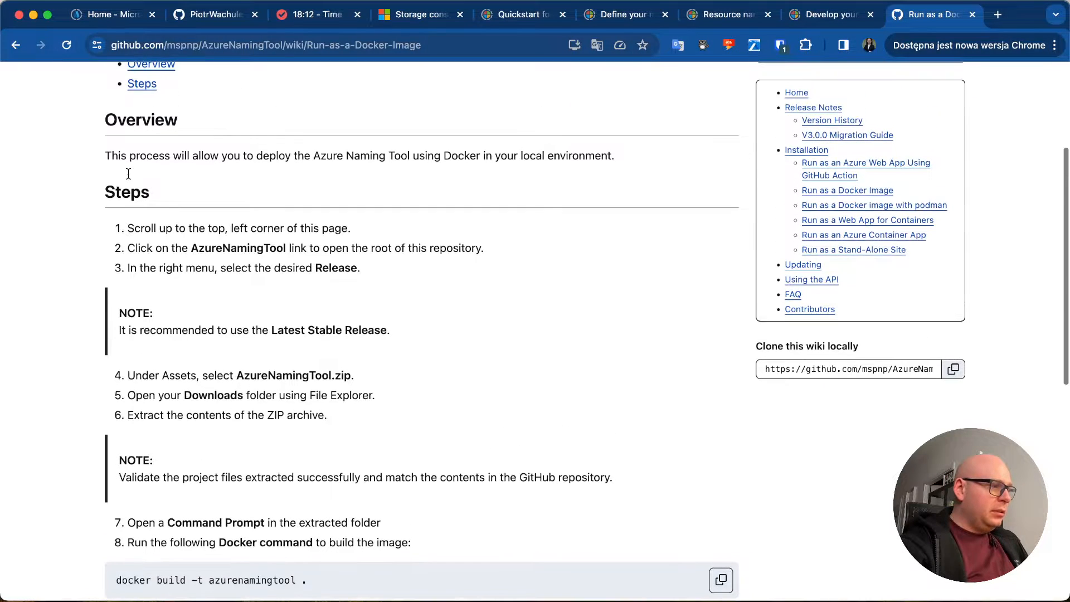
scroll(131, 223, "up", 1)
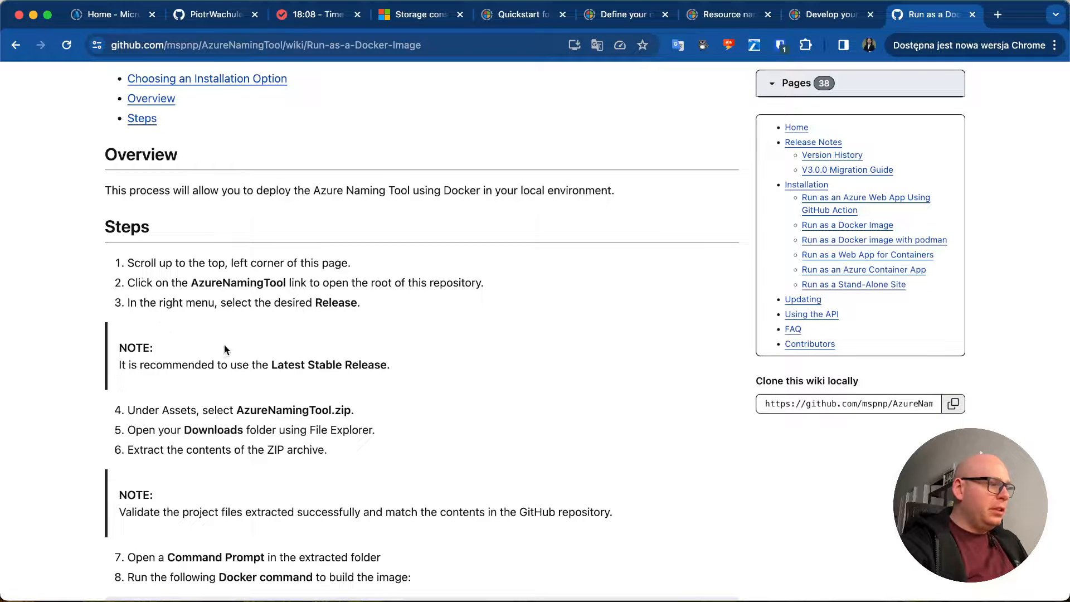
scroll(224, 345, "up", 3)
right_click(171, 89)
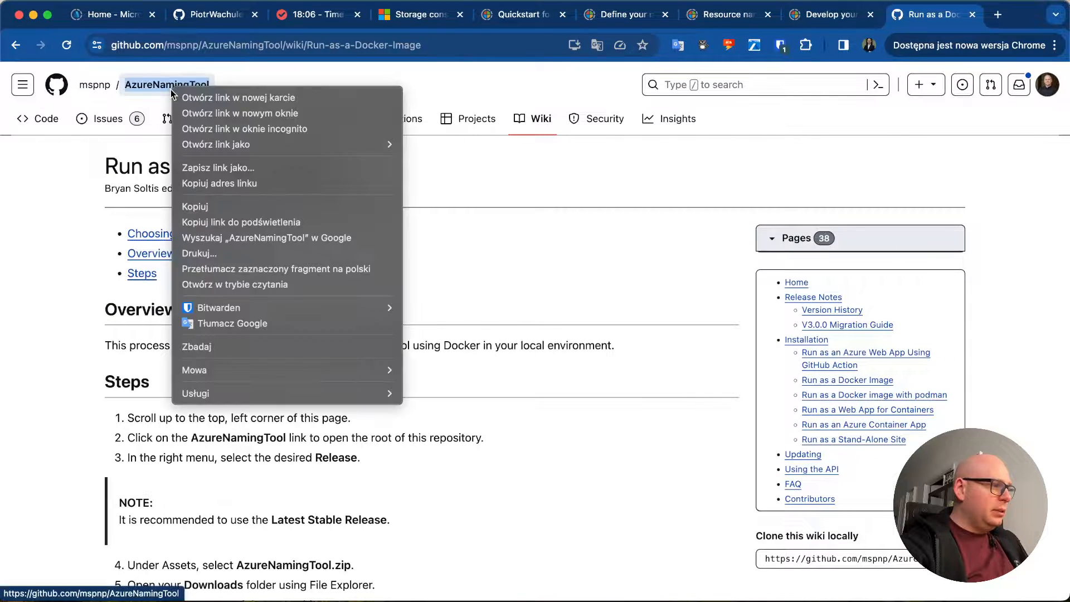
left_click(239, 98)
left_click(934, 14)
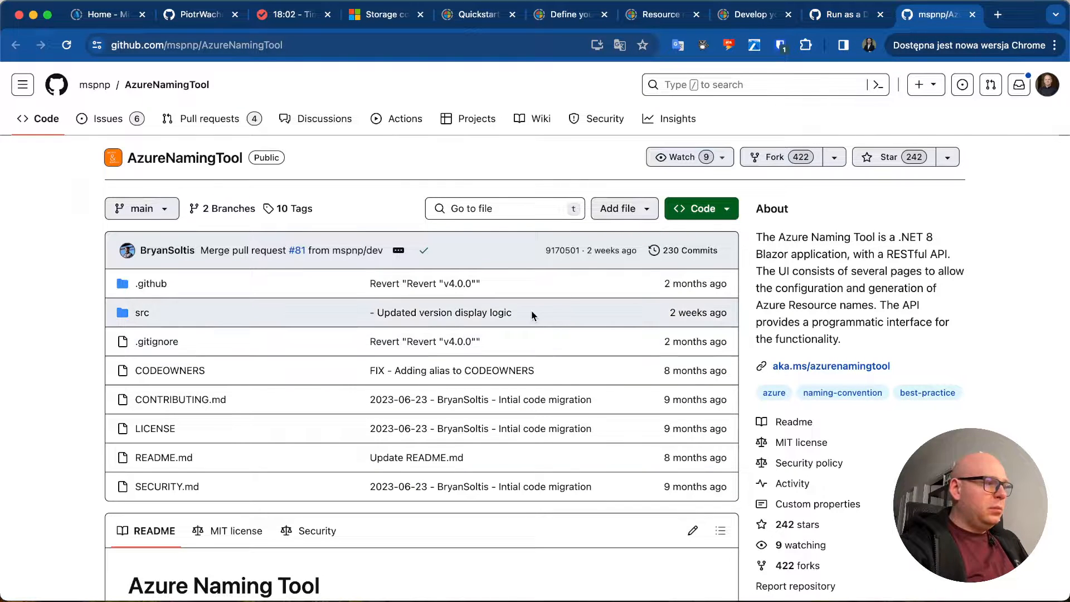
- Open the repository's releases, check the required asset in the Docker instructions, and download AzureNamingTool.zip from v4.0.1
scroll(531, 311, "down", 5)
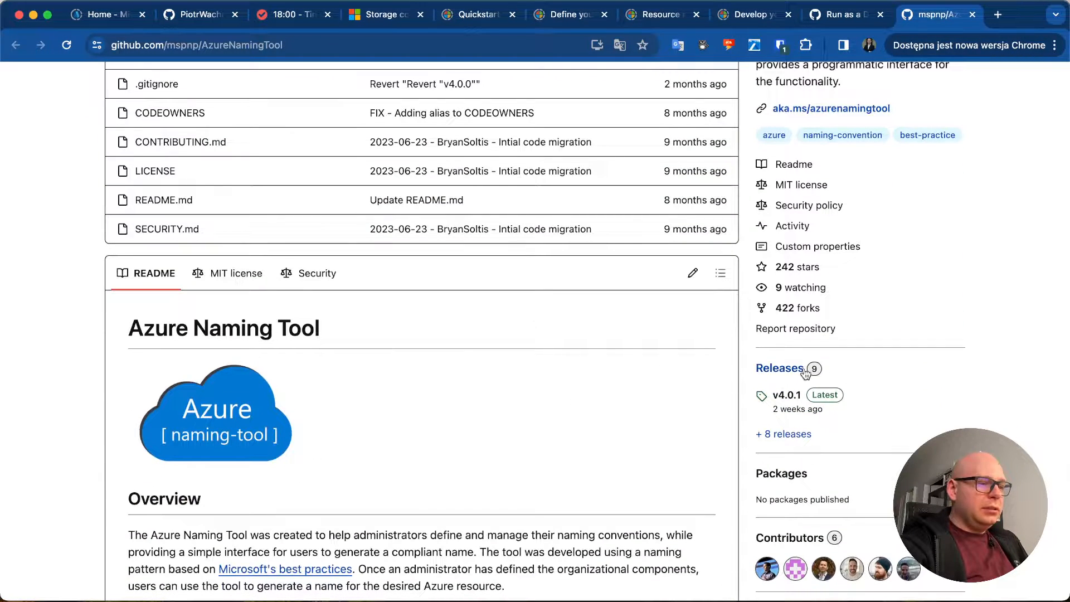
left_click(779, 368)
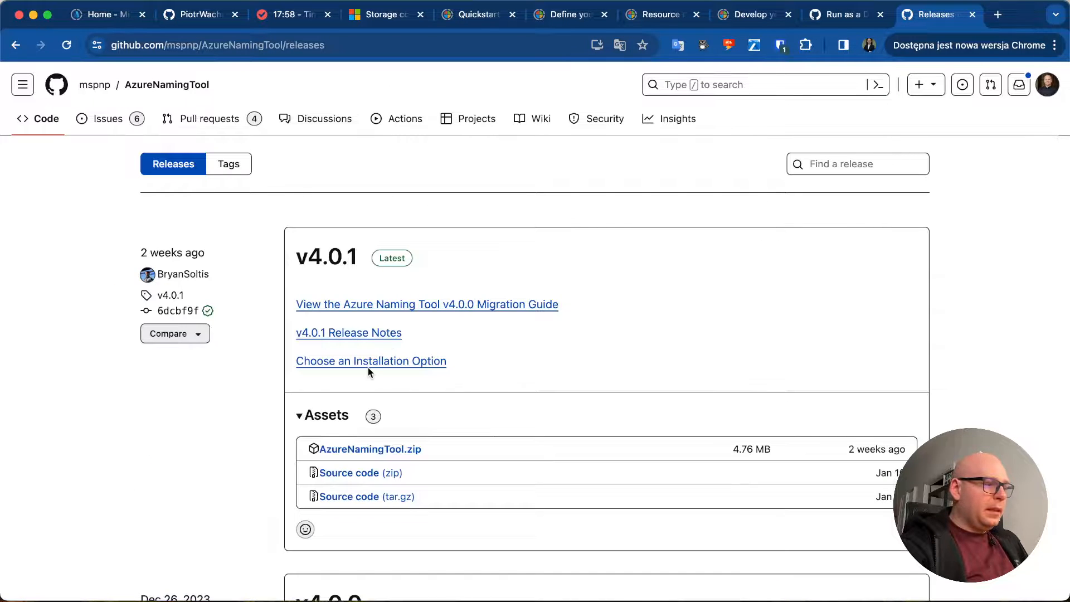
left_click(842, 15)
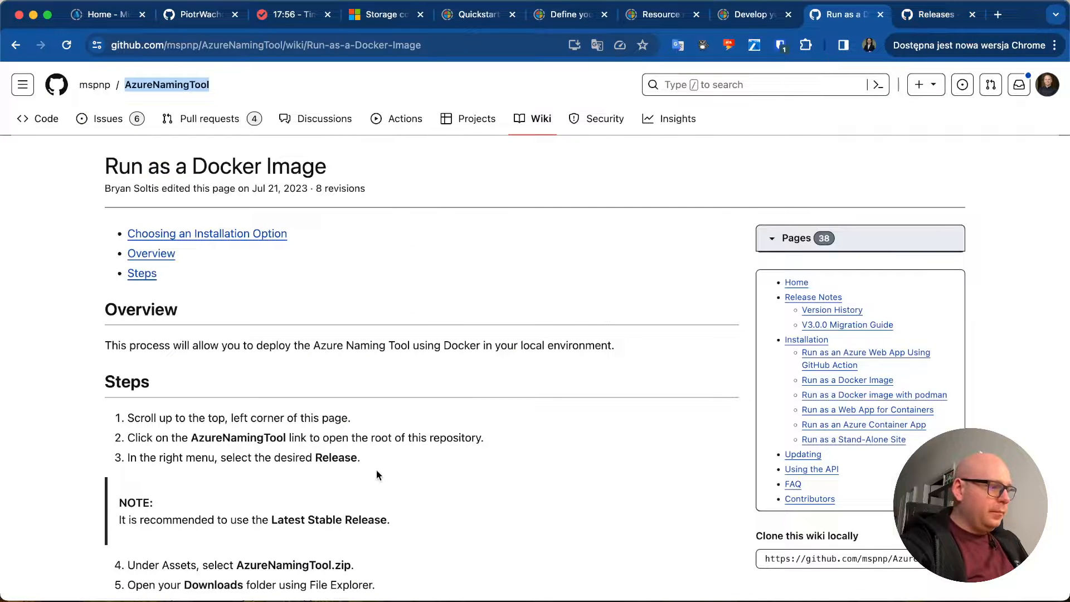
scroll(200, 477, "down", 2)
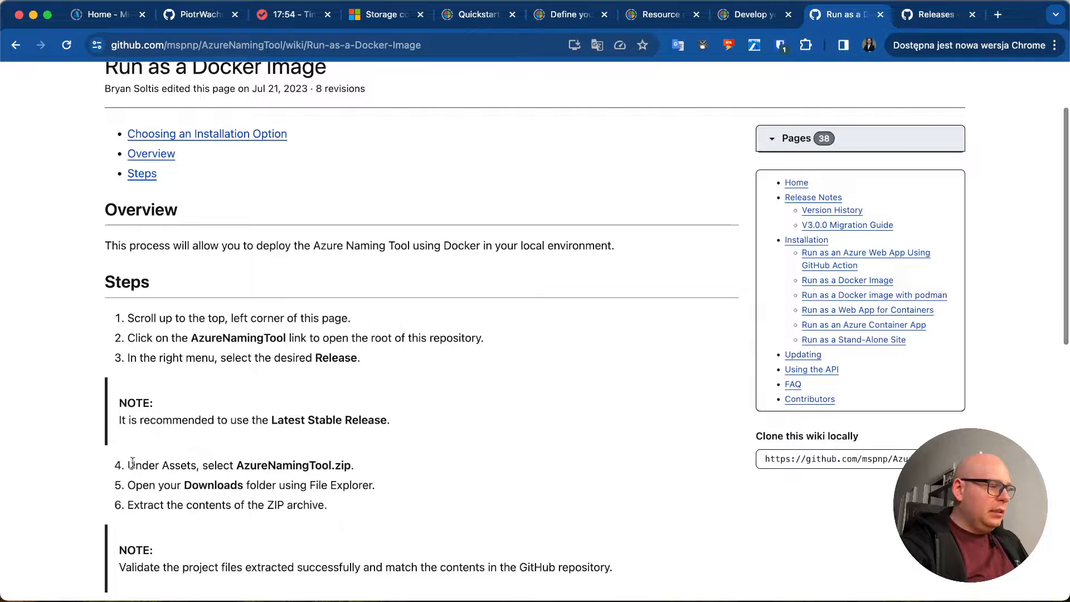
left_click(931, 15)
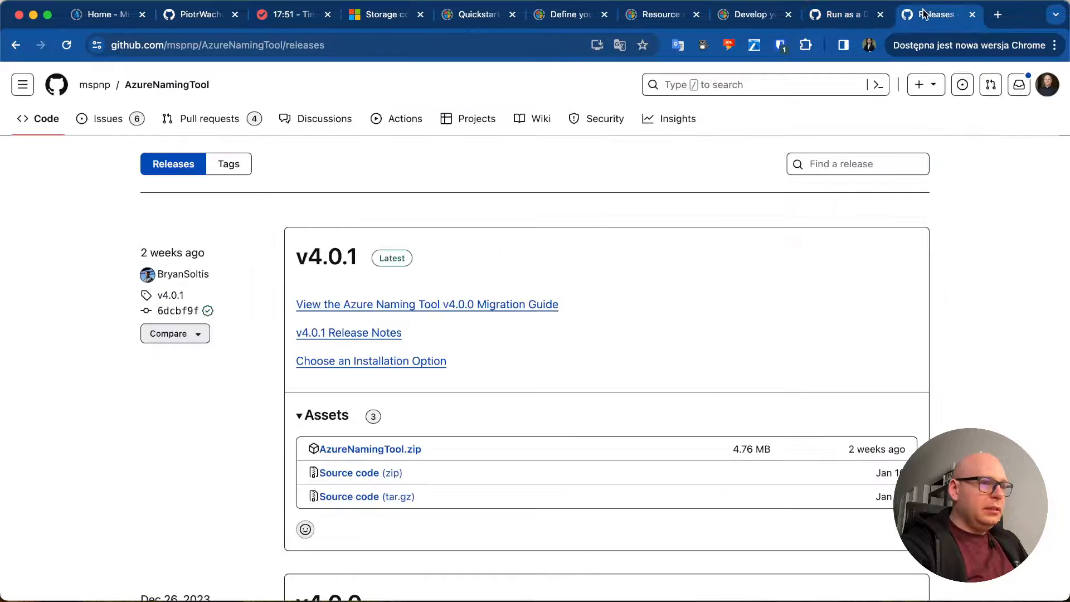
left_click(385, 451)
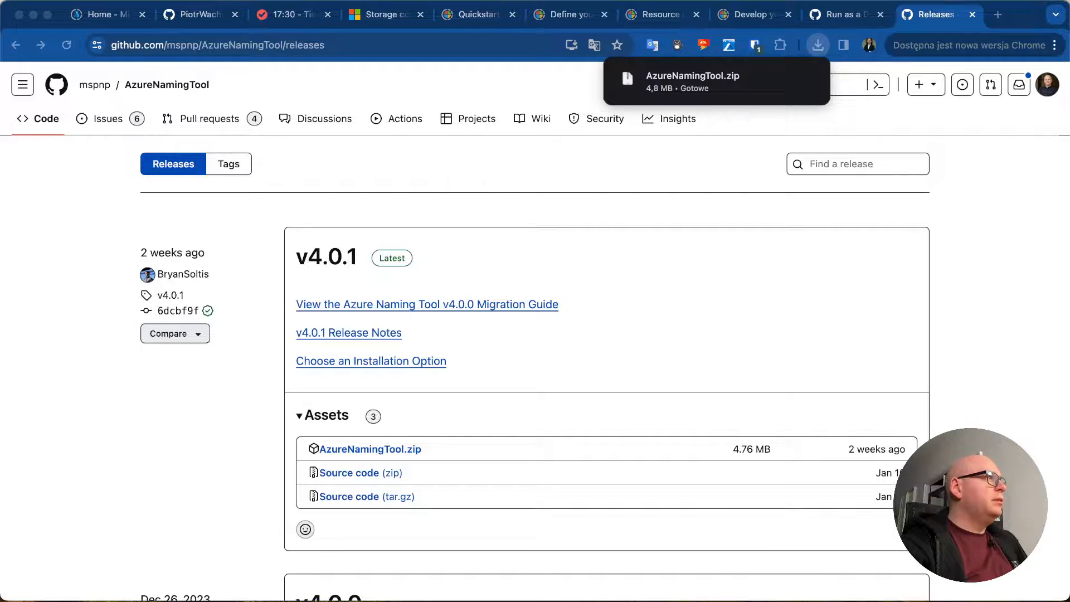
- Examine the files in the extracted AzureNamingTool folder in Finder and move the window away
left_click_drag(84, 0, 385, 159)
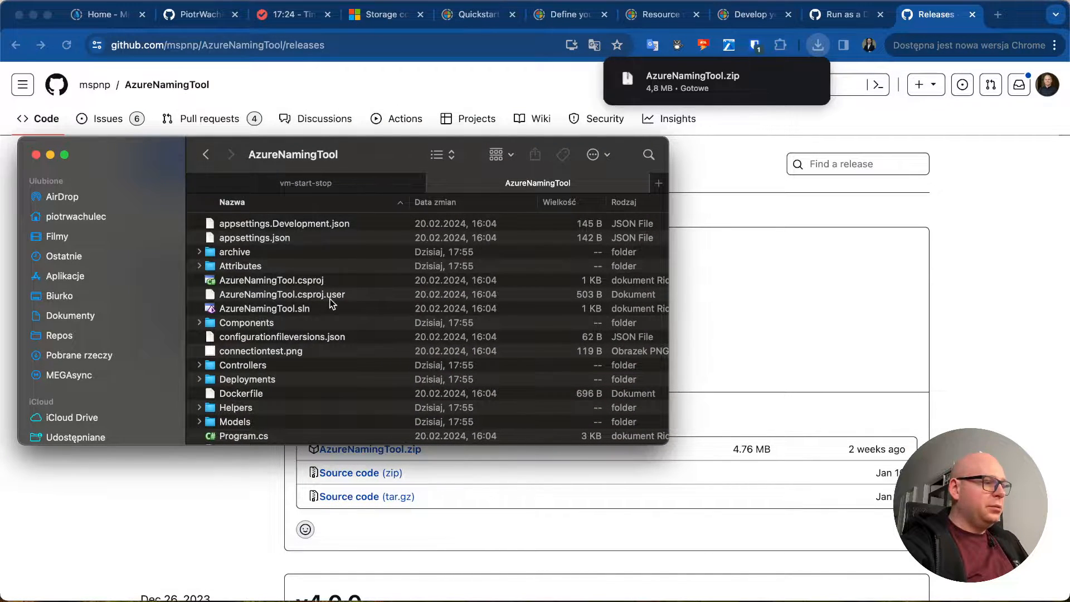
scroll(331, 301, "down", 3)
scroll(331, 302, "up", 3)
scroll(331, 302, "down", 4)
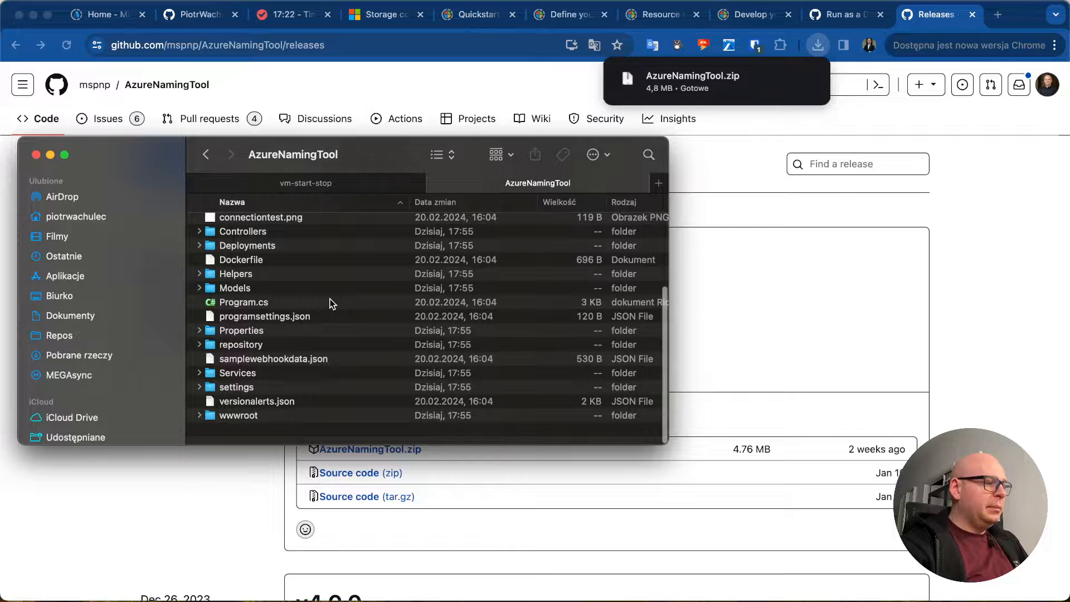
scroll(330, 302, "up", 5)
scroll(331, 303, "down", 2)
scroll(332, 301, "up", 2)
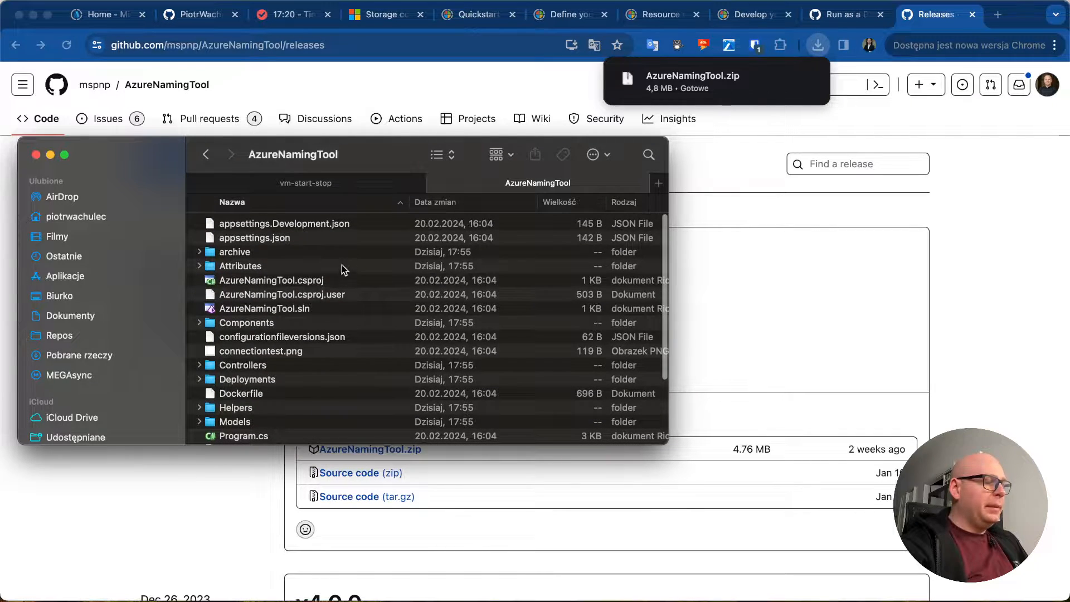
left_click_drag(374, 148, 0, 148)
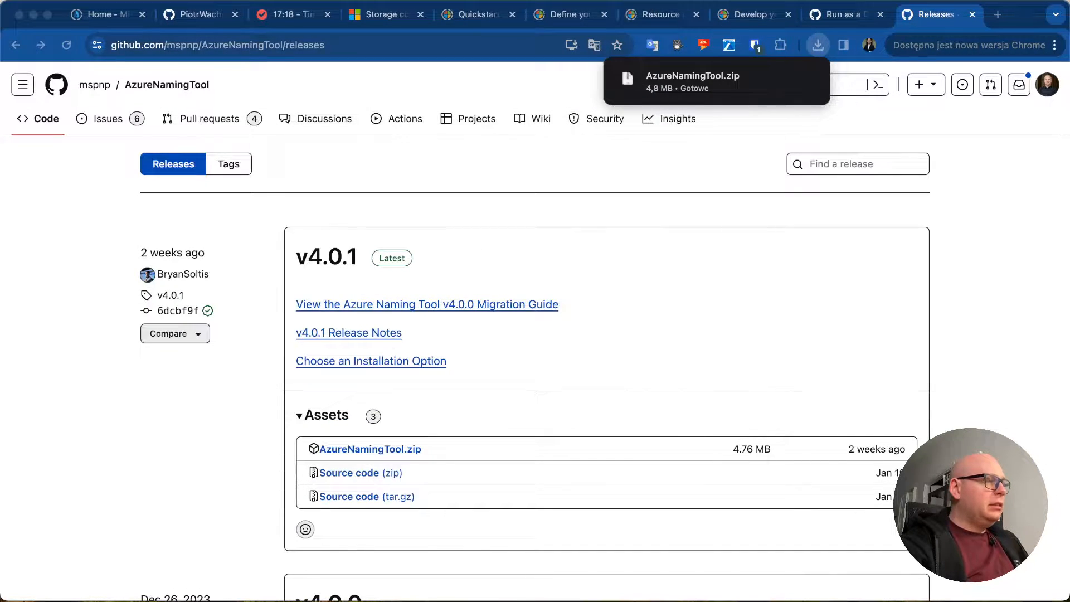
- Check the build steps in the Docker image instructions, and switch to the terminal with a new tab open
left_click(870, 12)
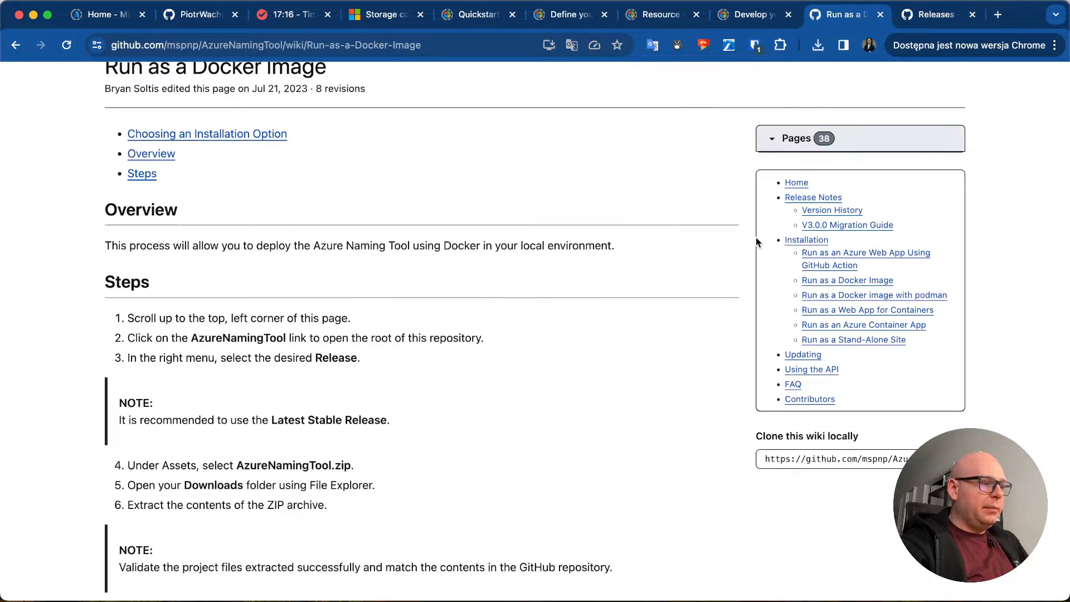
scroll(179, 478, "down", 3)
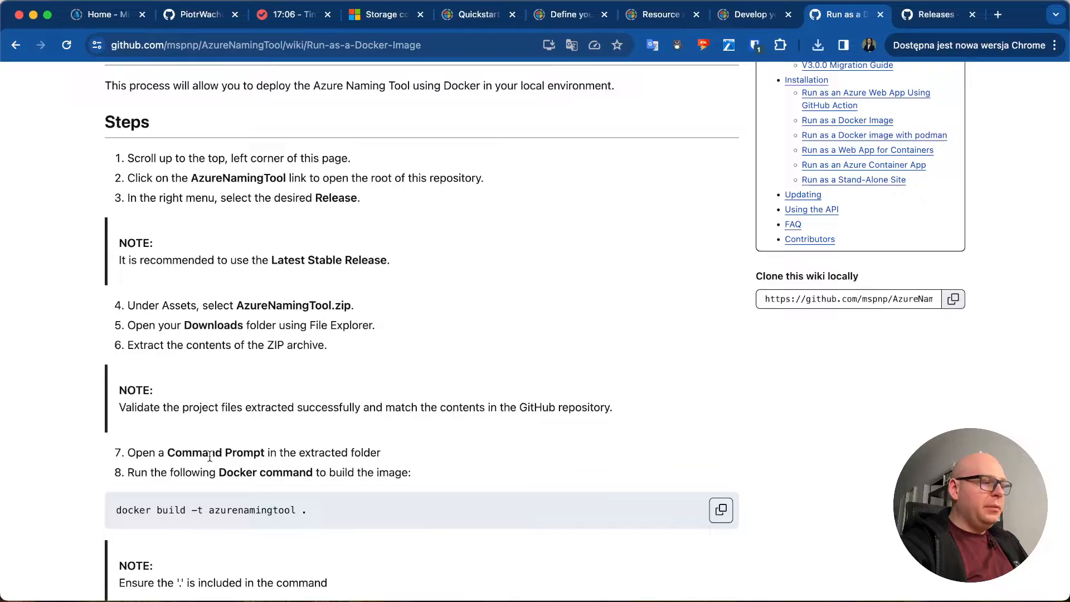
key("ctrl+Up")
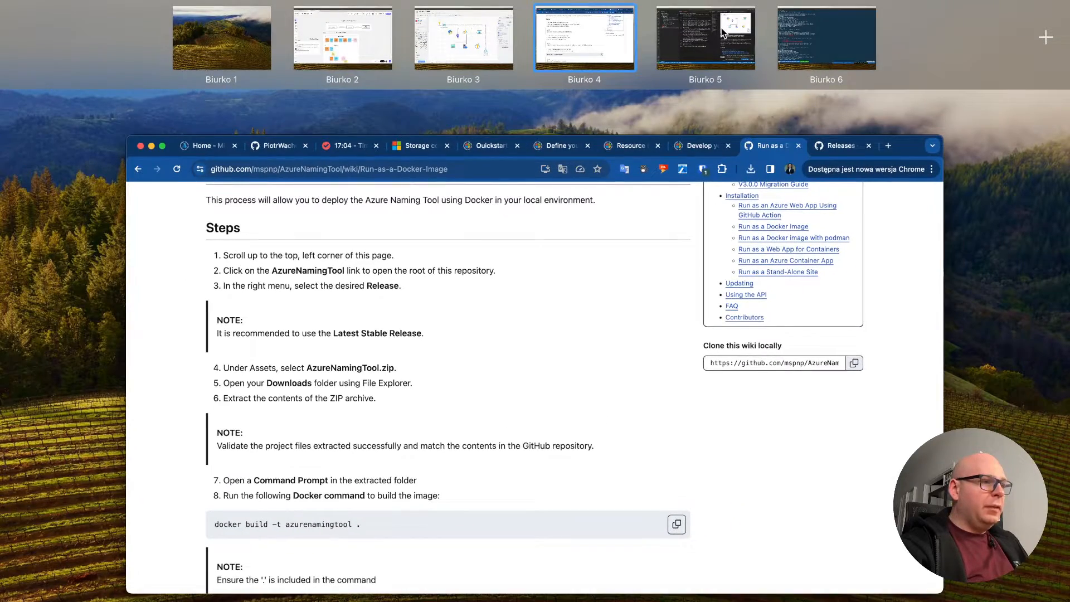
mouse_move(722, 28)
left_click(803, 39)
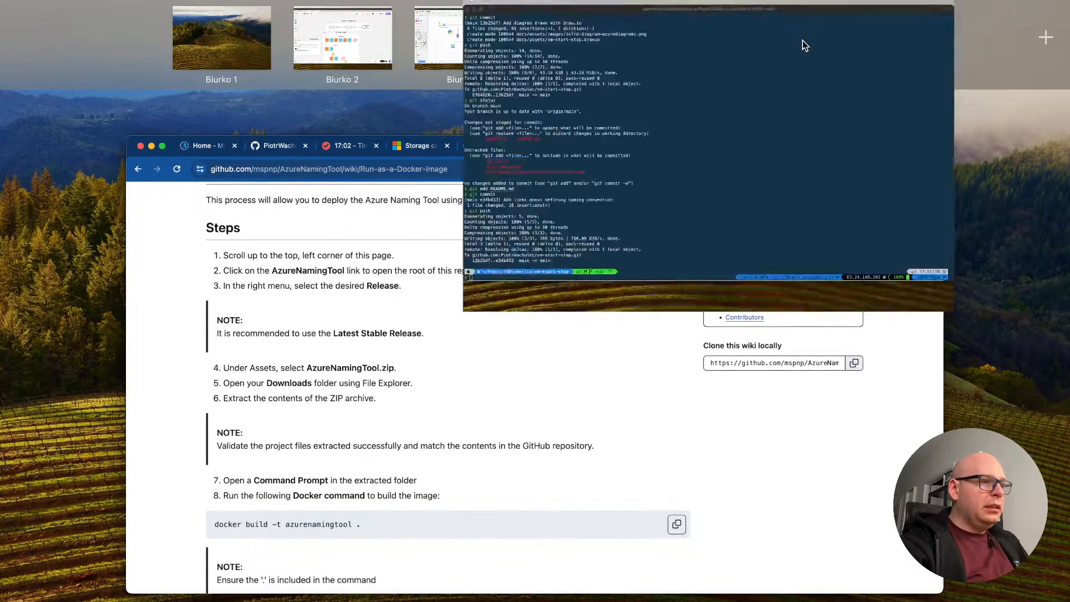
key("super+t")
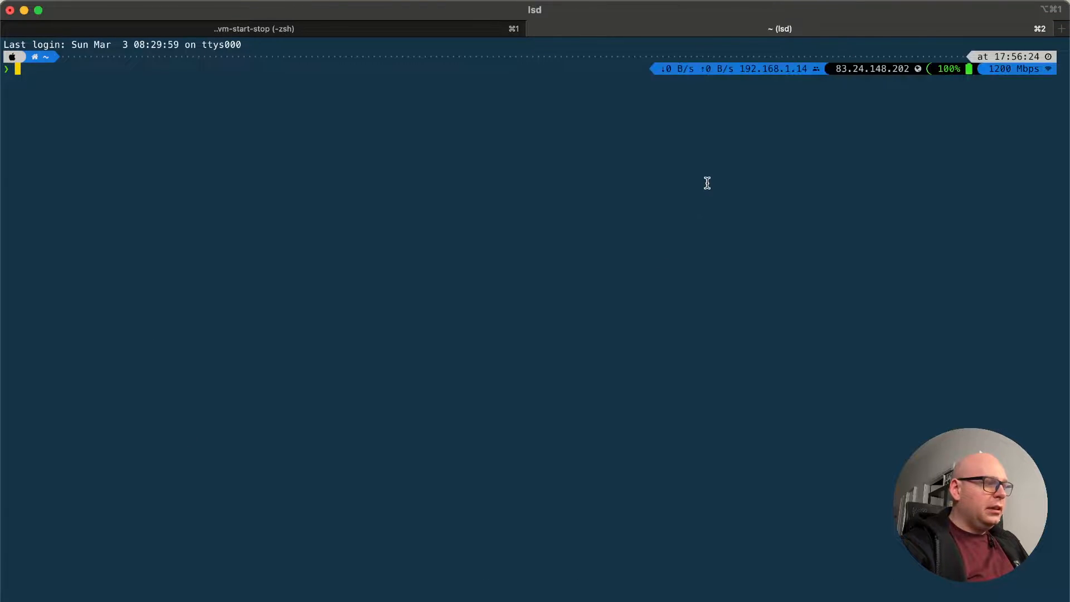
- Change to the Downloads/AzureNamingTool directory and list its contents
type("cd Dow")
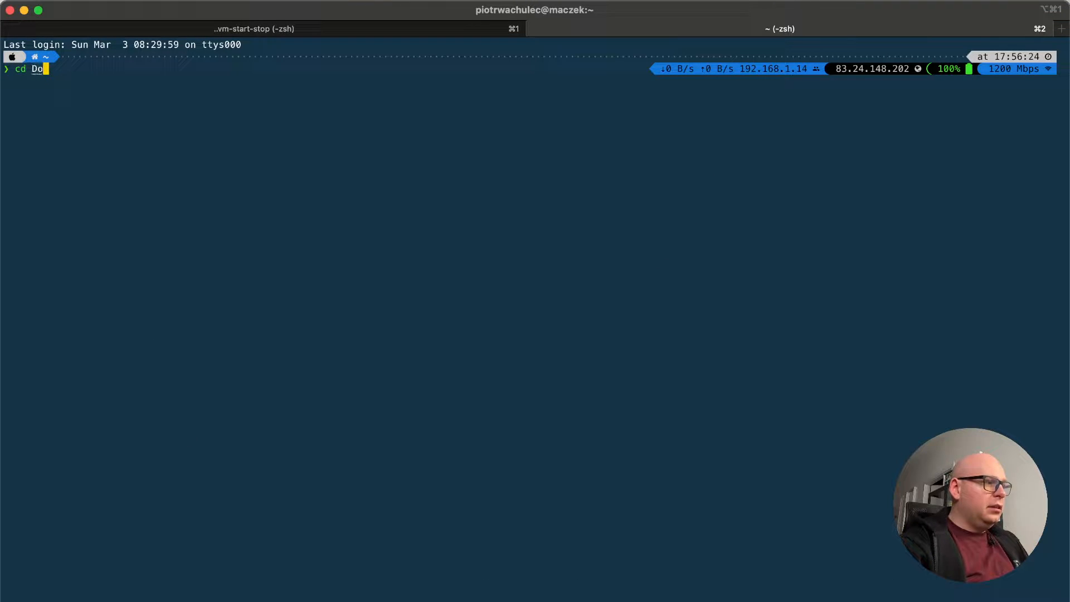
key("Tab")
type("Az")
key("Tab")
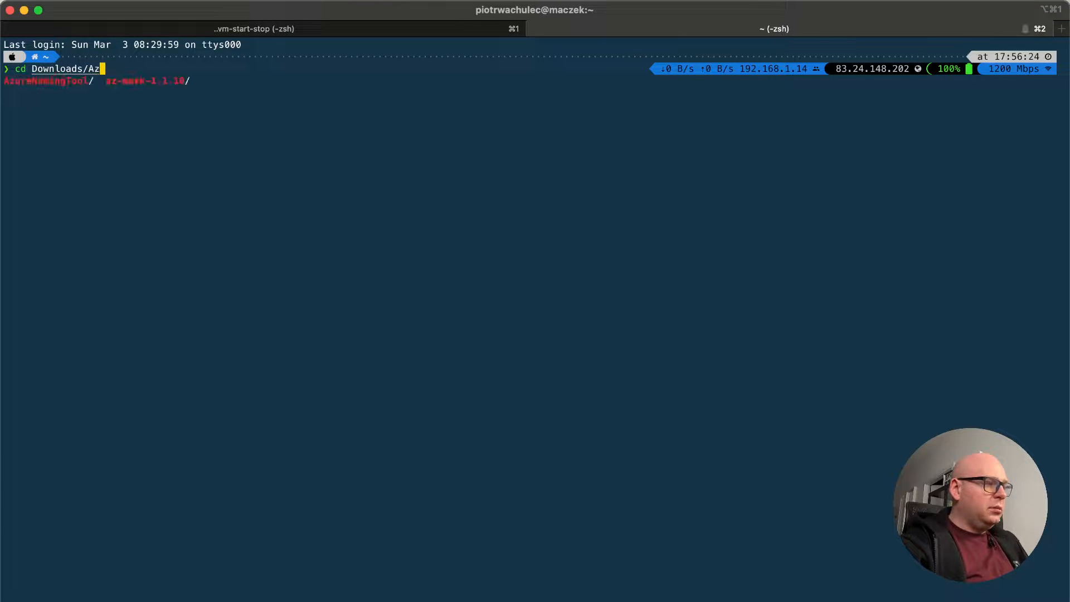
type("u")
key("Tab")
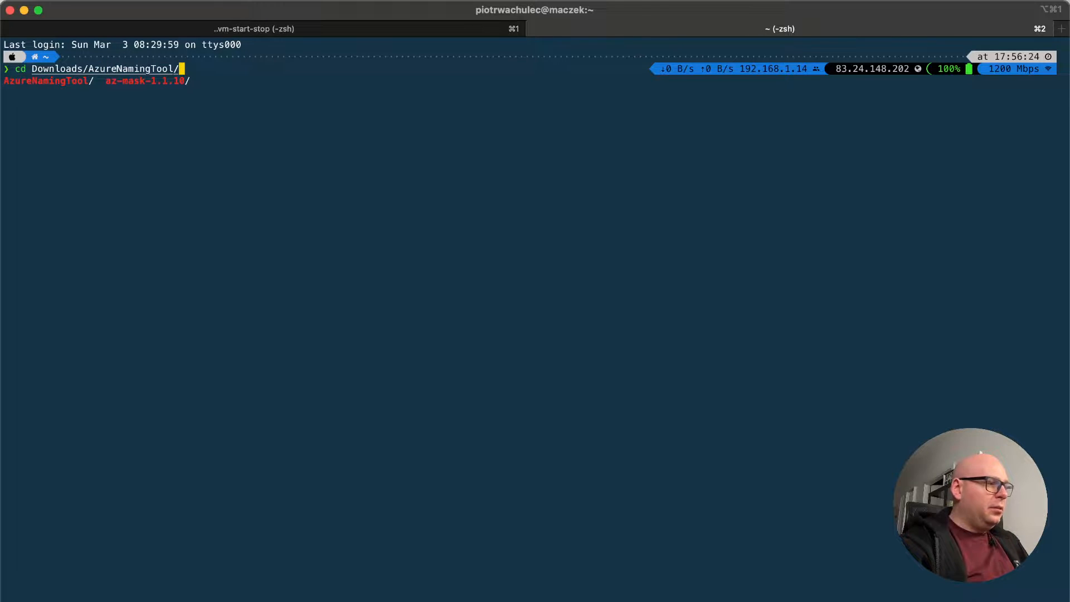
key("Return")
type("ls")
key("Return")
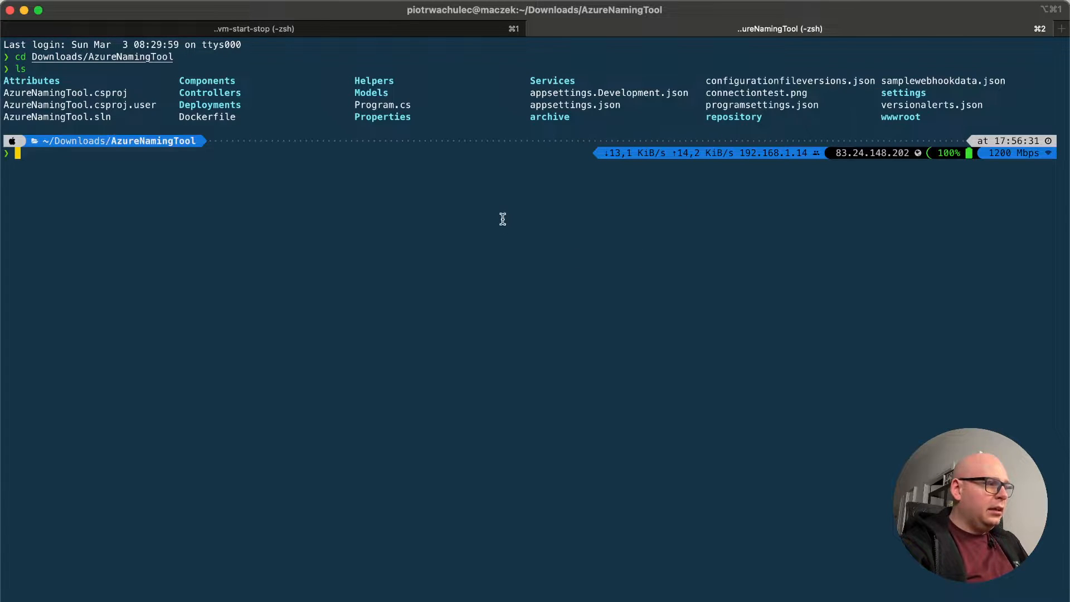
- Check the state of the container runtime with colima status
type("colima stu")
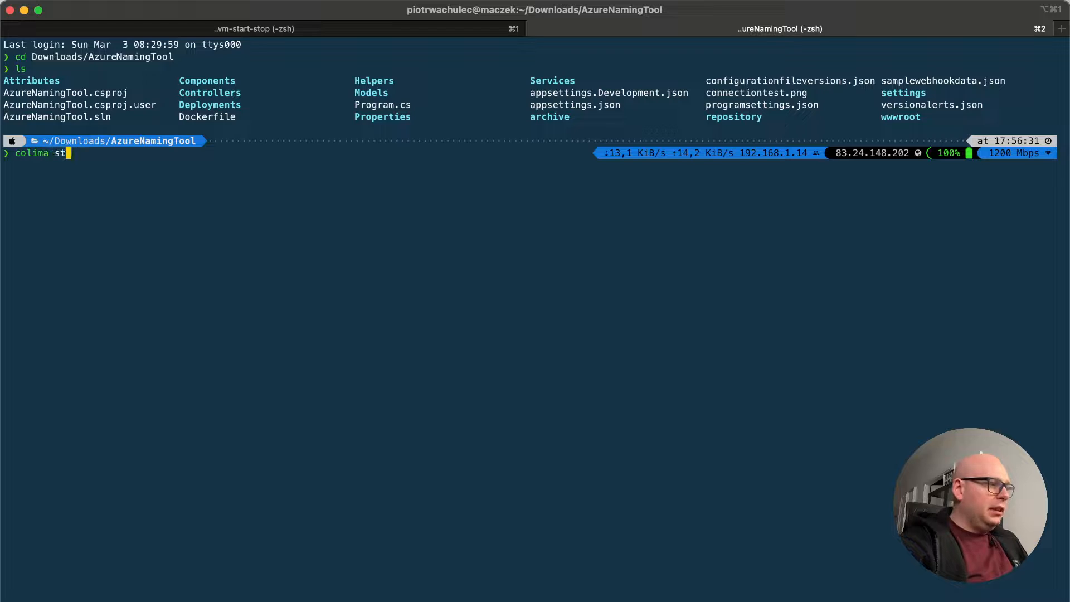
key("BackSpace")
type("atus")
key("Return")
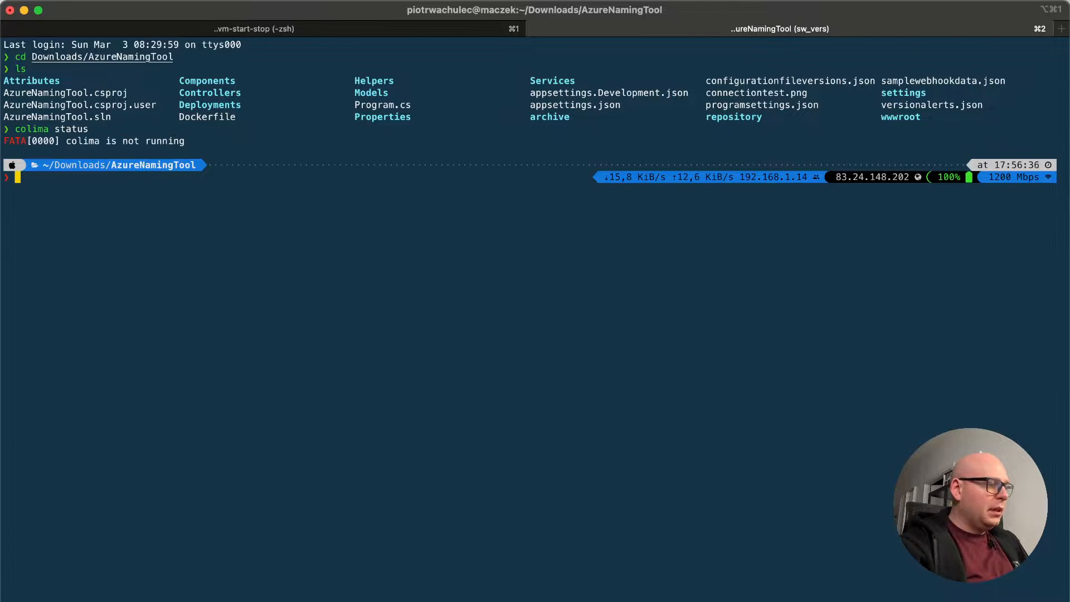
- Start the container runtime with colima start
type("coli")
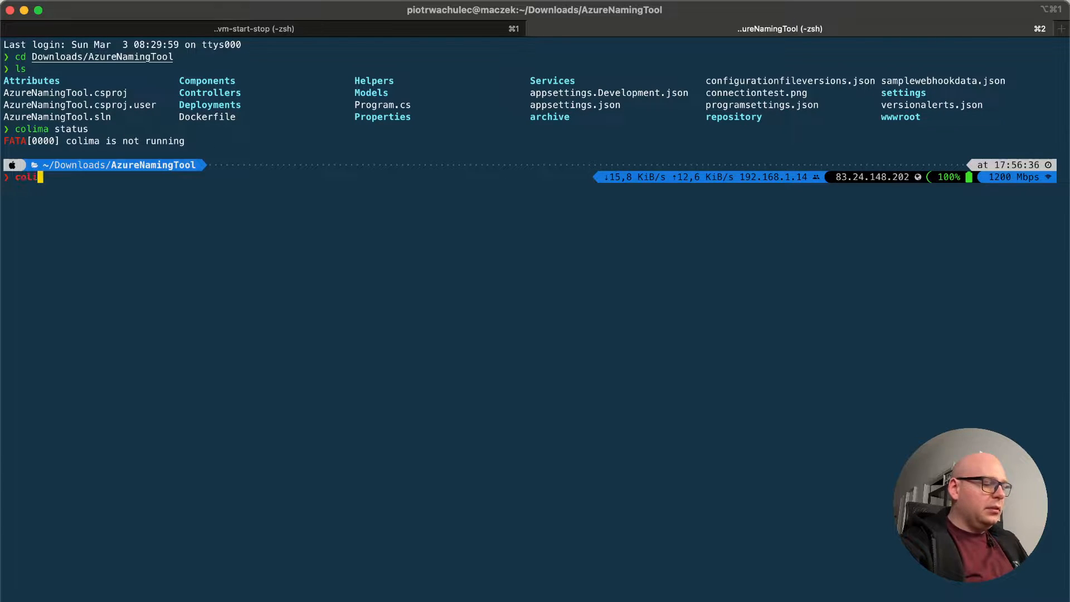
type("ma start")
key("Return")
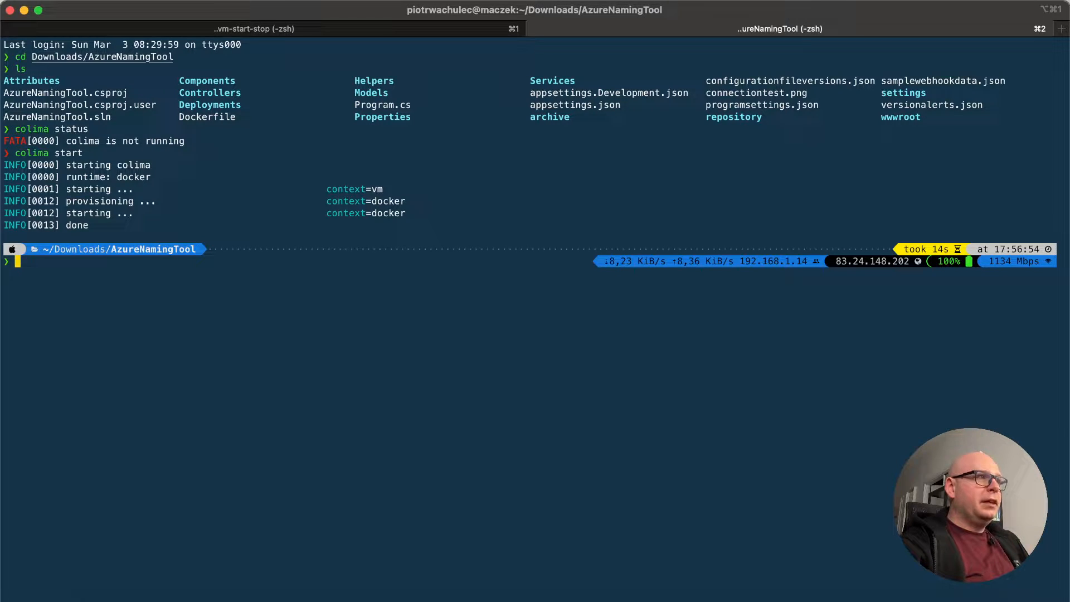
- Copy the image build command from the wiki and run docker build -t azurenamingtool . in the terminal
key("super+Tab")
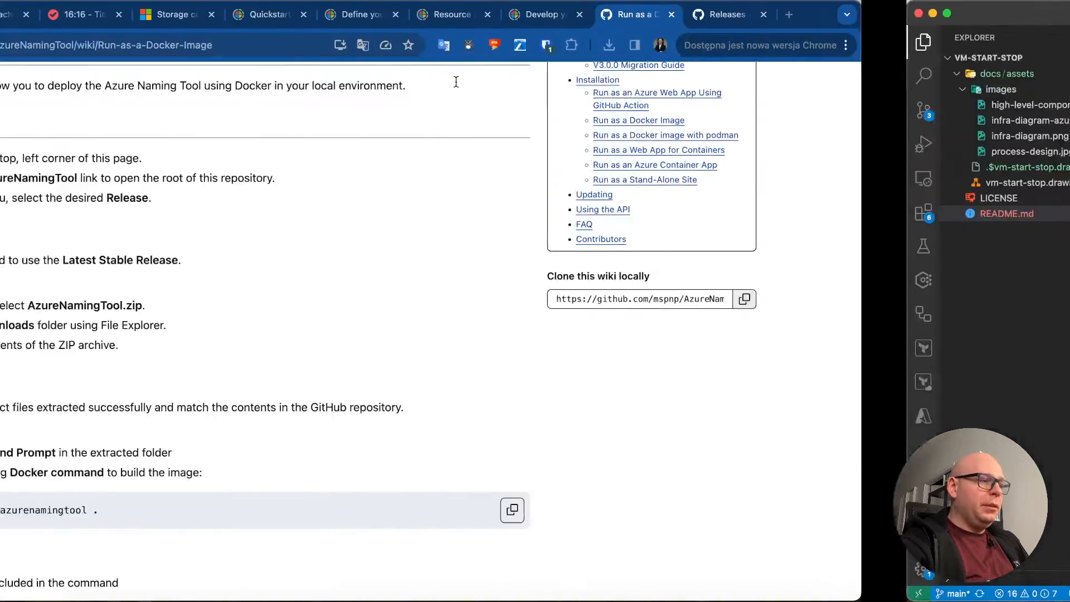
scroll(238, 303, "down", 3)
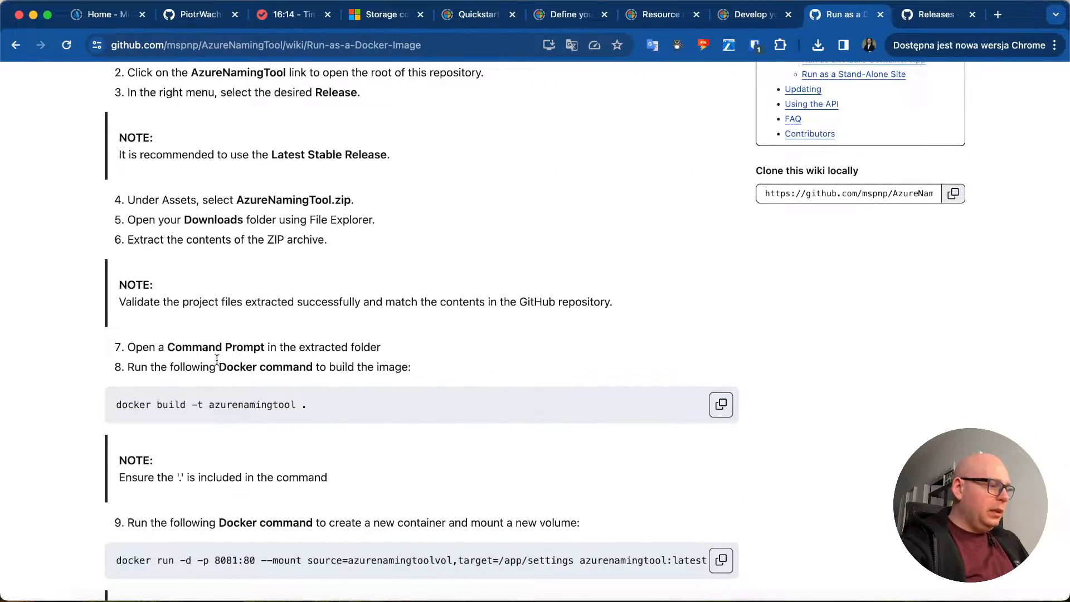
left_click(726, 401)
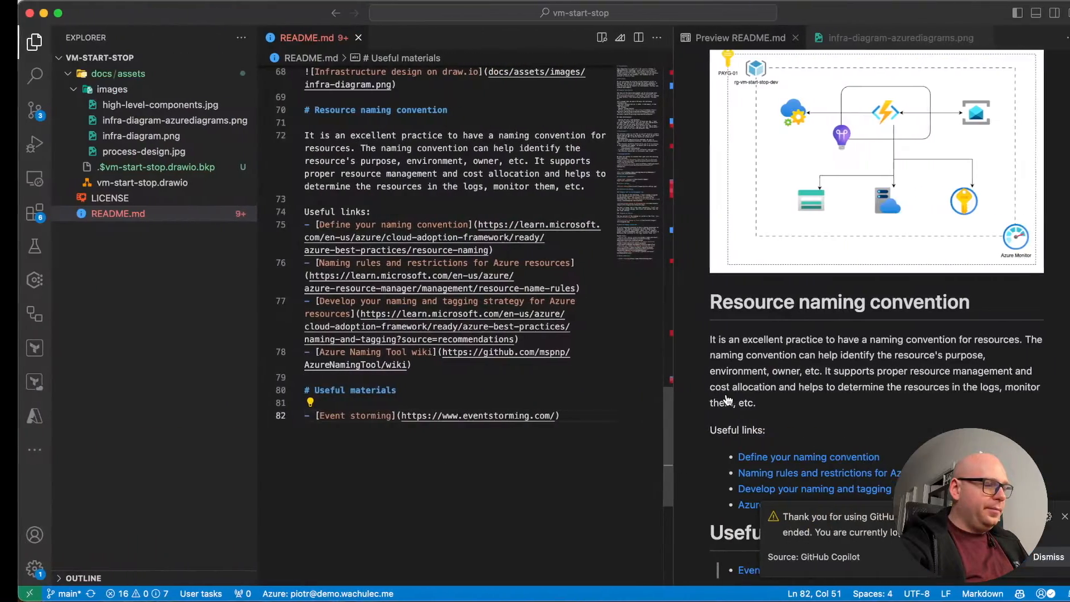
key("super+v")
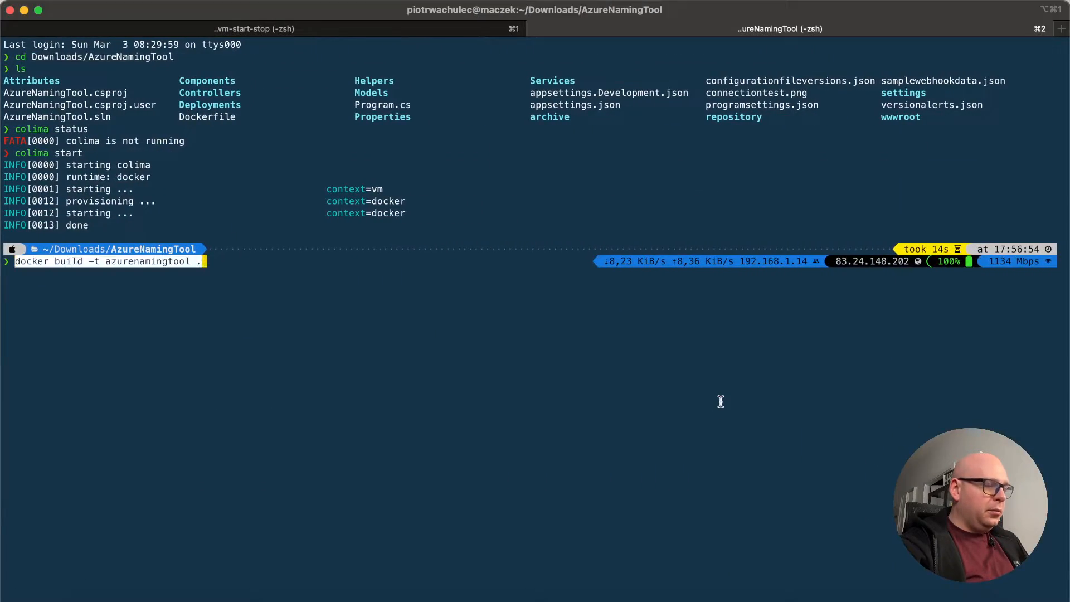
key("Return")
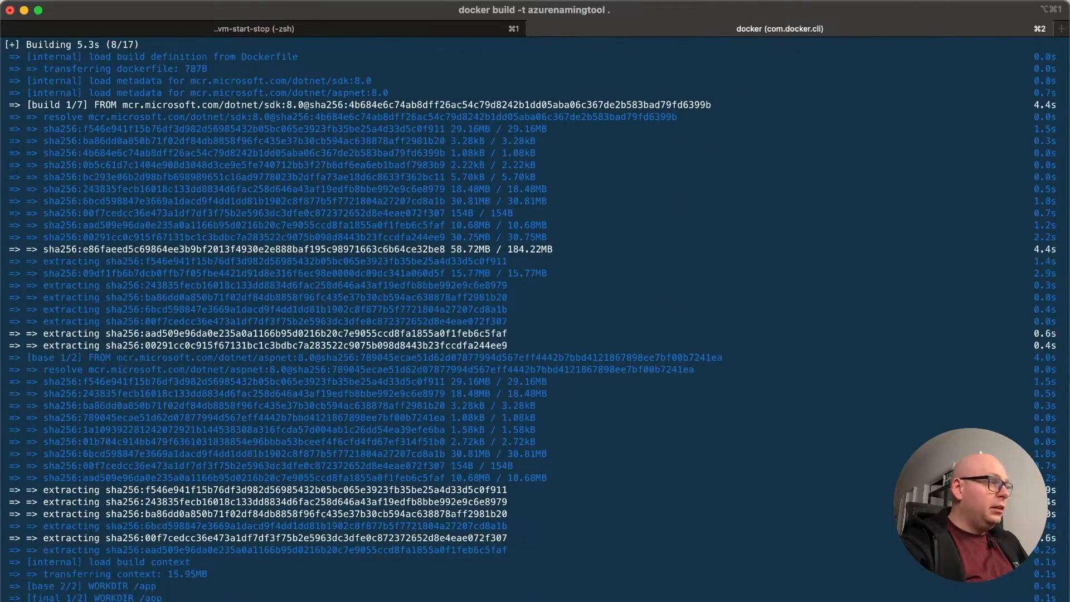
mouse_move(57, 600)
left_mouse_down()
mouse_move(57, 585)
mouse_move(52, 601)
left_mouse_up()
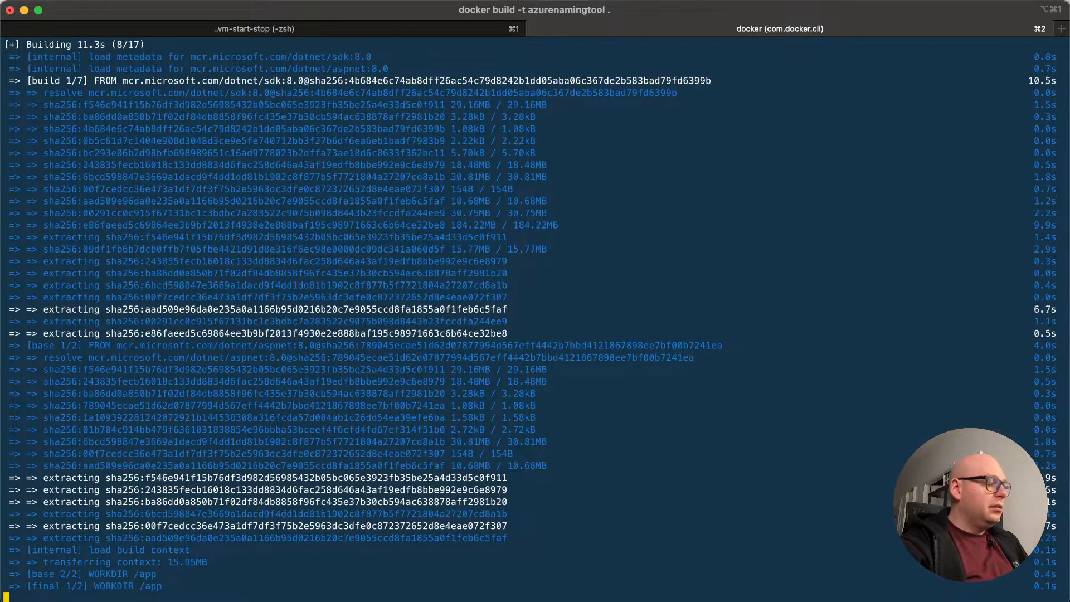
left_click_drag(113, 600, 113, 601)
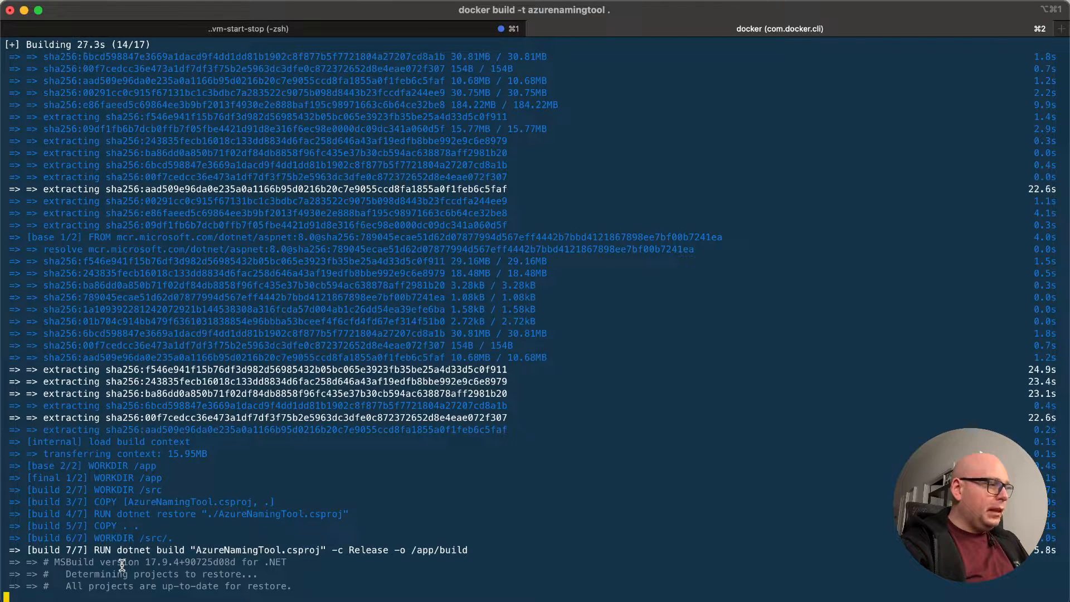
- Open the Dockerfile in the src folder of the AzureNamingTool GitHub repository and read through its build stages
key("ctrl+Left")
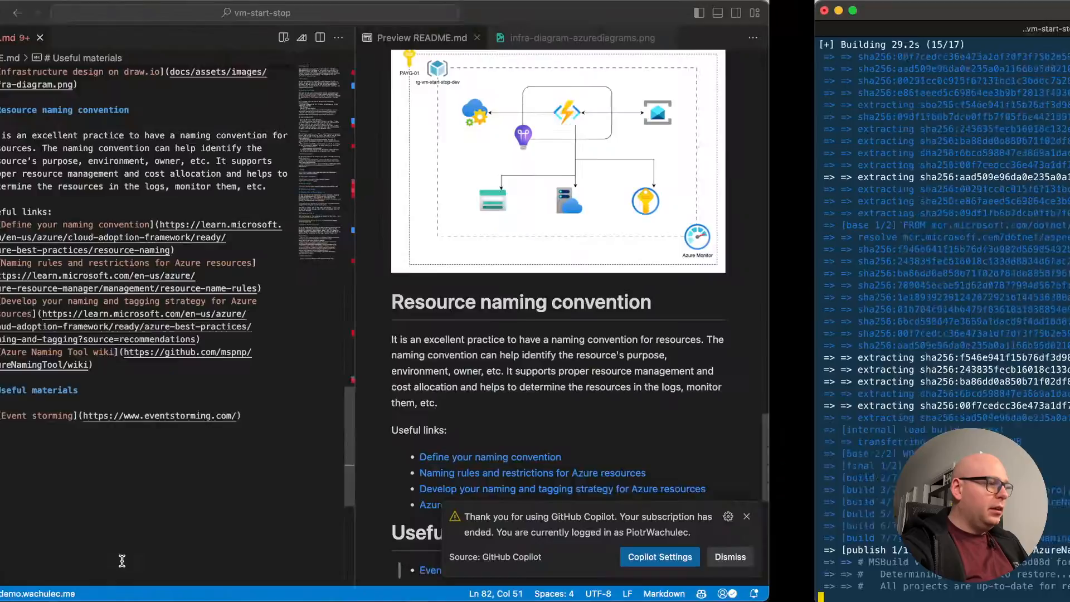
key("ctrl+Left")
scroll(223, 443, "up", 6)
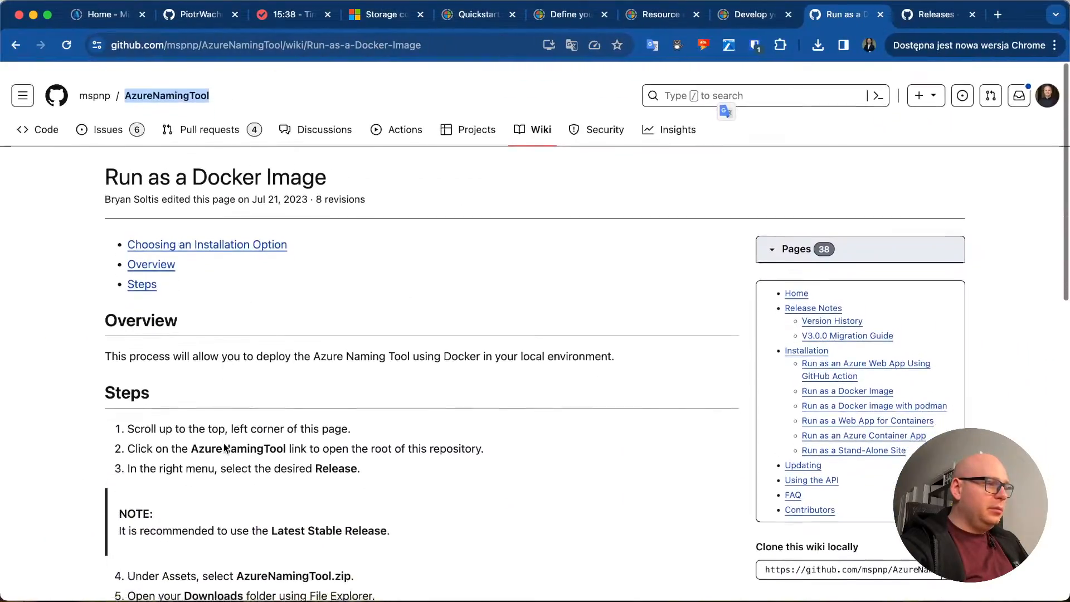
key("ctrl+Tab")
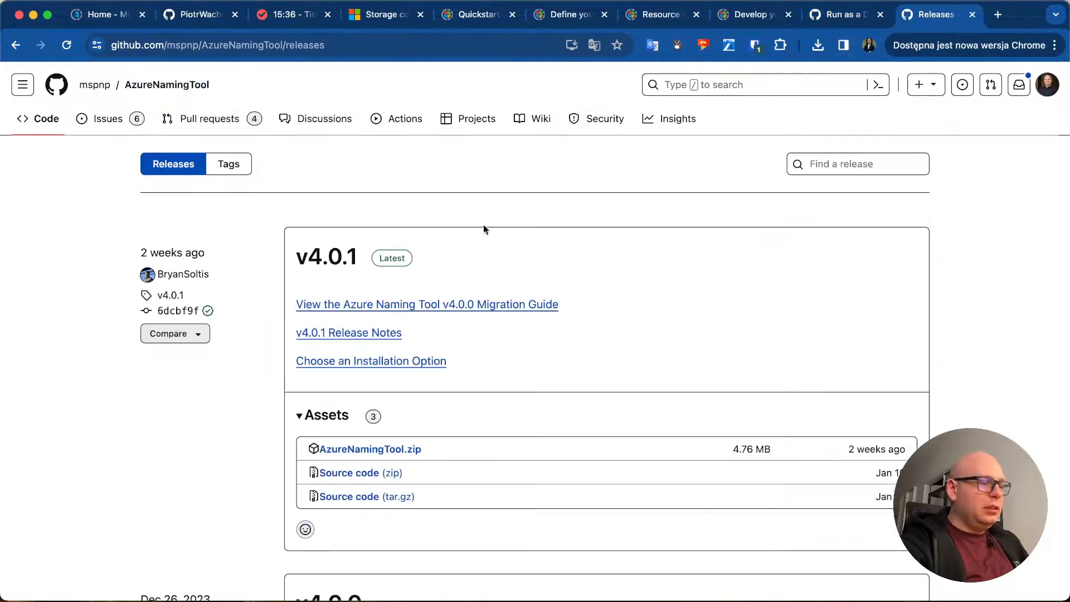
left_click(49, 119)
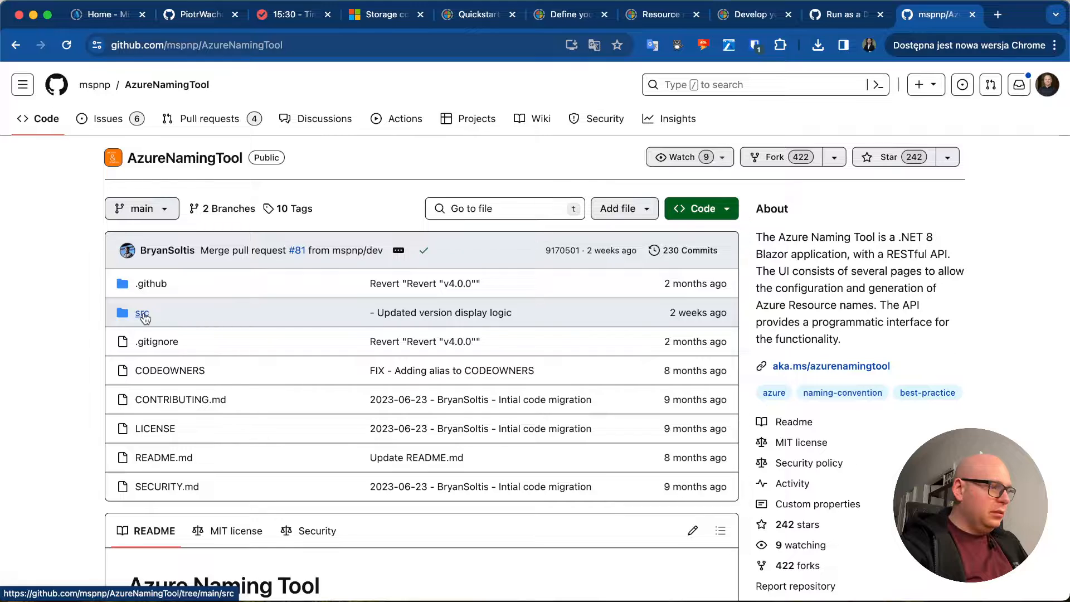
left_click(142, 314)
scroll(146, 319, "down", 5)
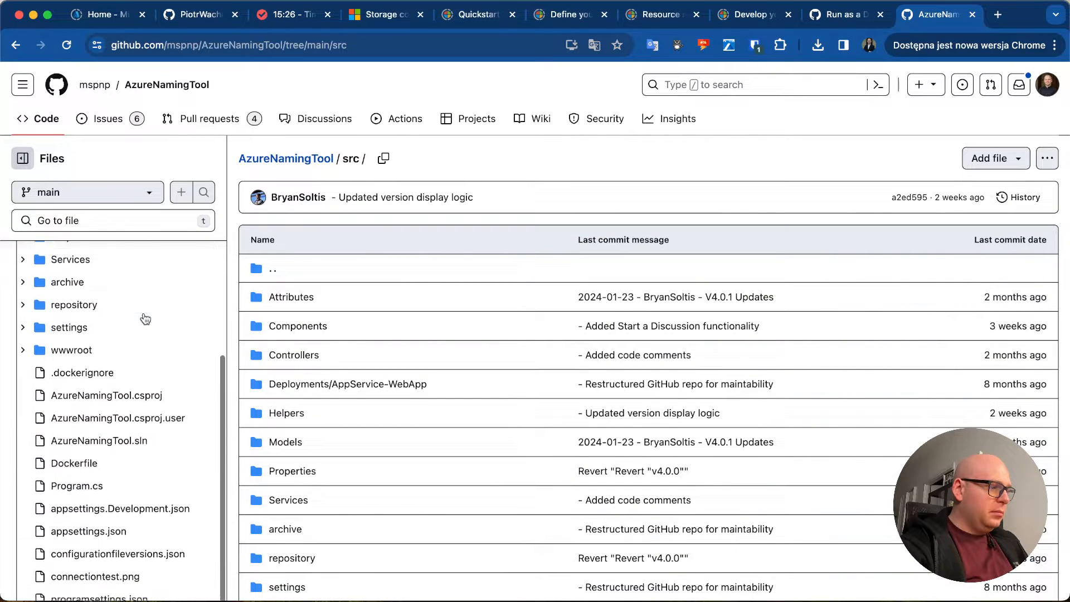
left_click(149, 418)
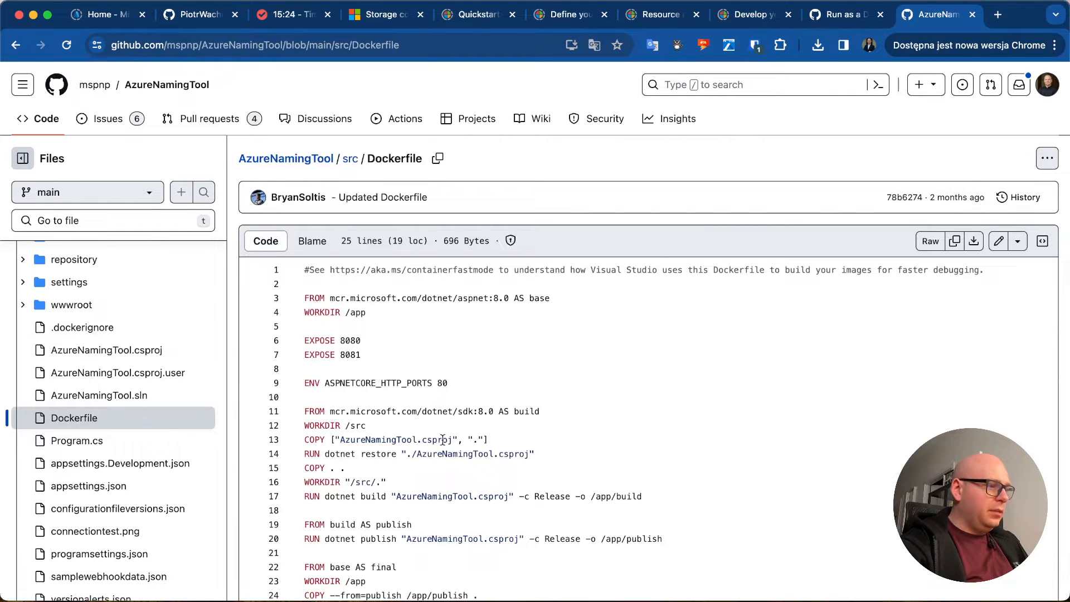
scroll(442, 440, "down", 3)
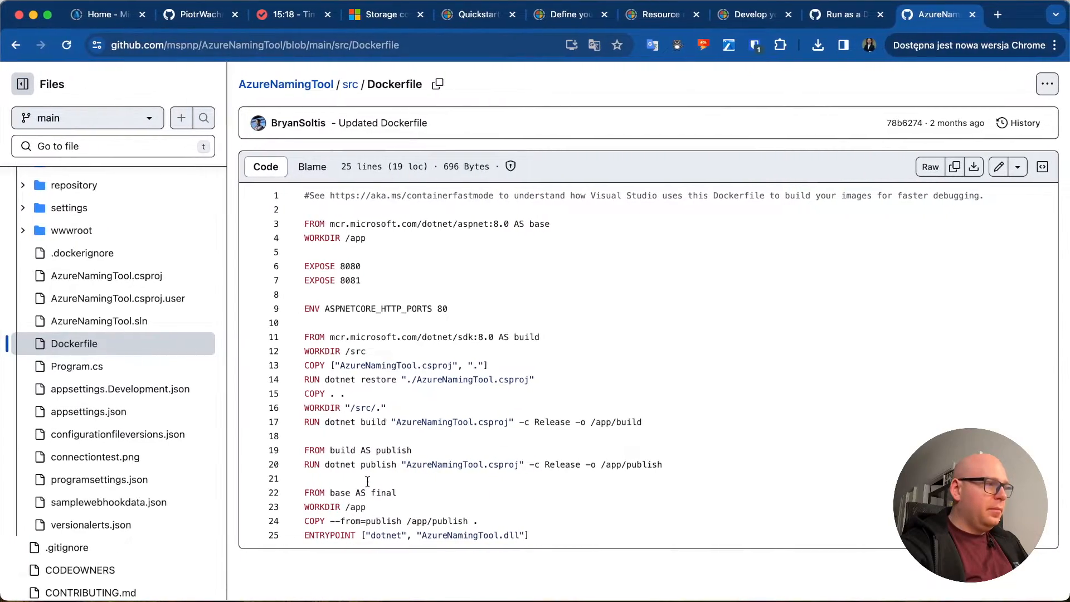
- Check the image build in the terminal, and return to the container run command in the wiki's Docker image instructions
key("ctrl+Up")
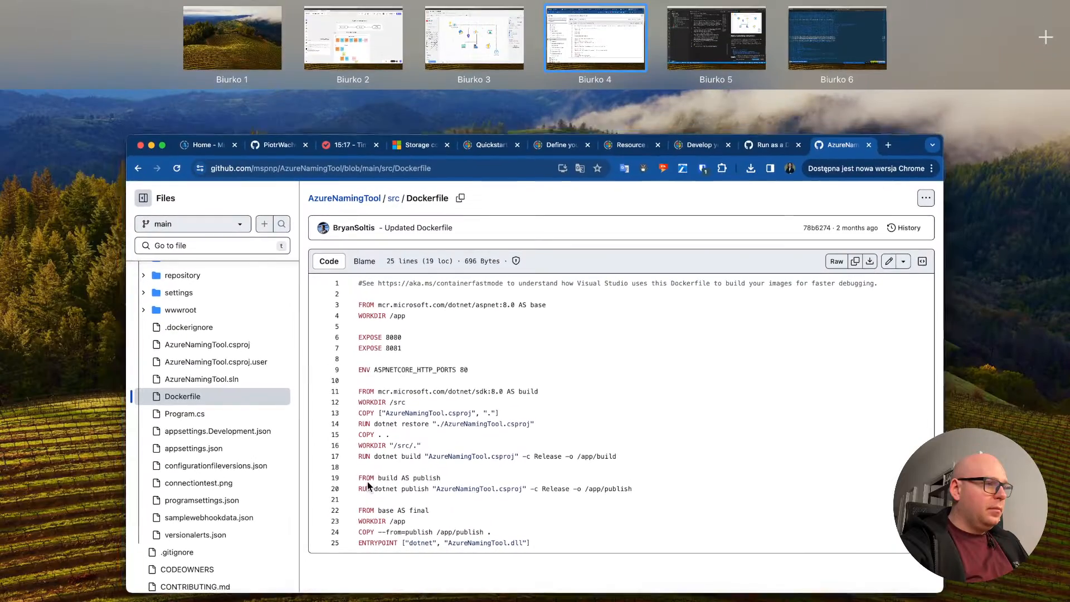
left_click(811, 48)
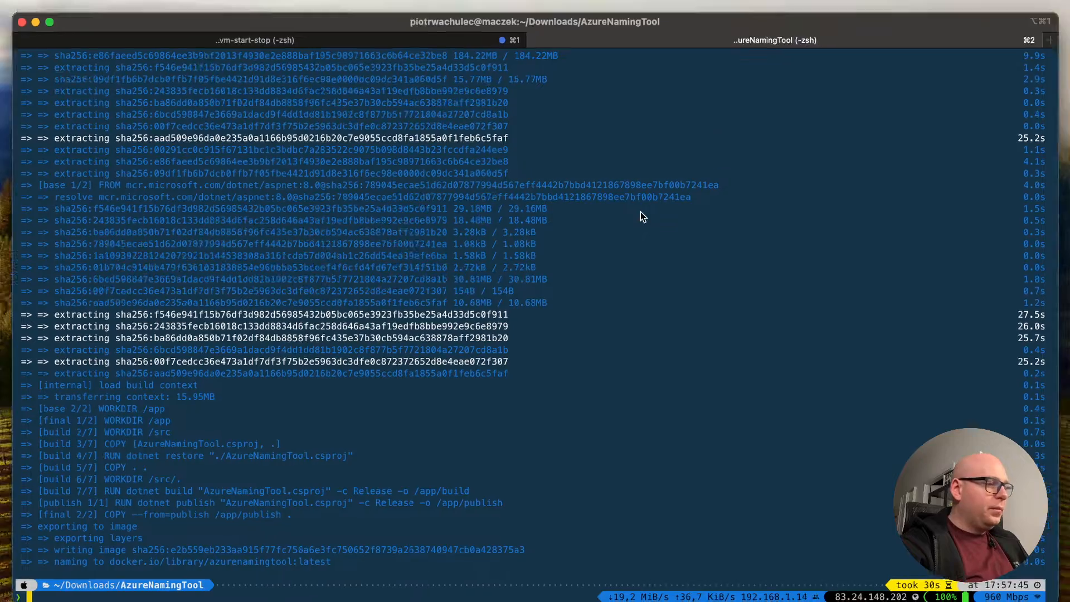
key("ctrl+Up")
left_click(614, 32)
left_click(857, 17)
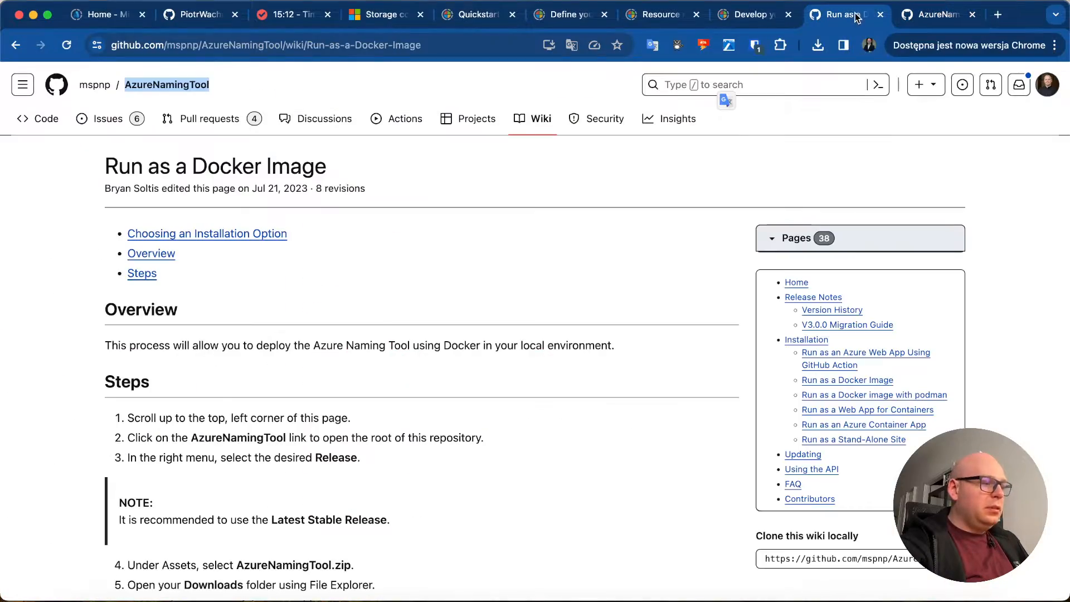
scroll(416, 317, "down", 7)
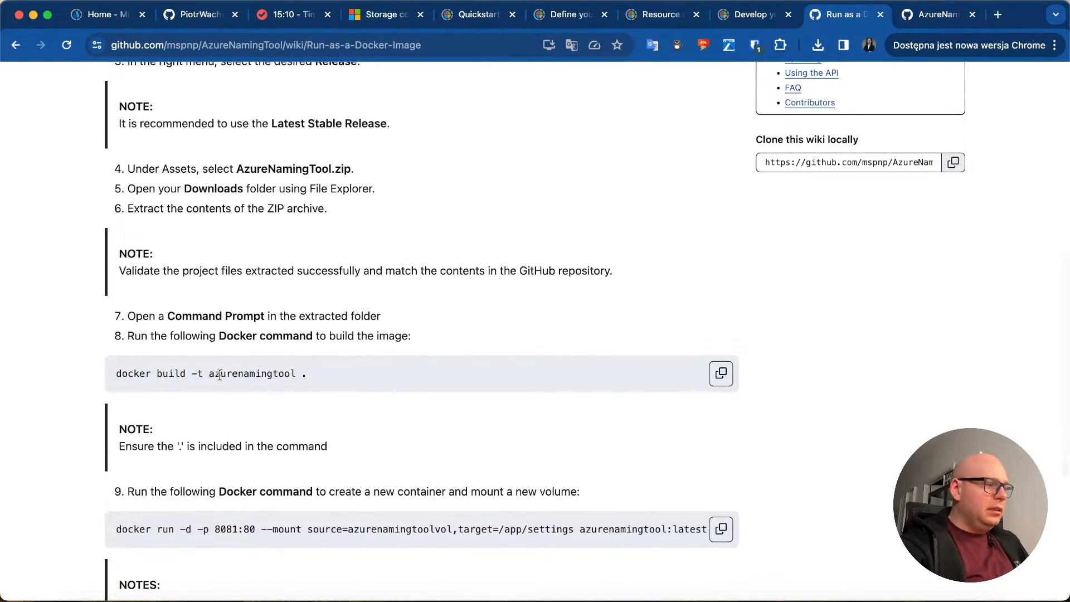
scroll(220, 375, "down", 2)
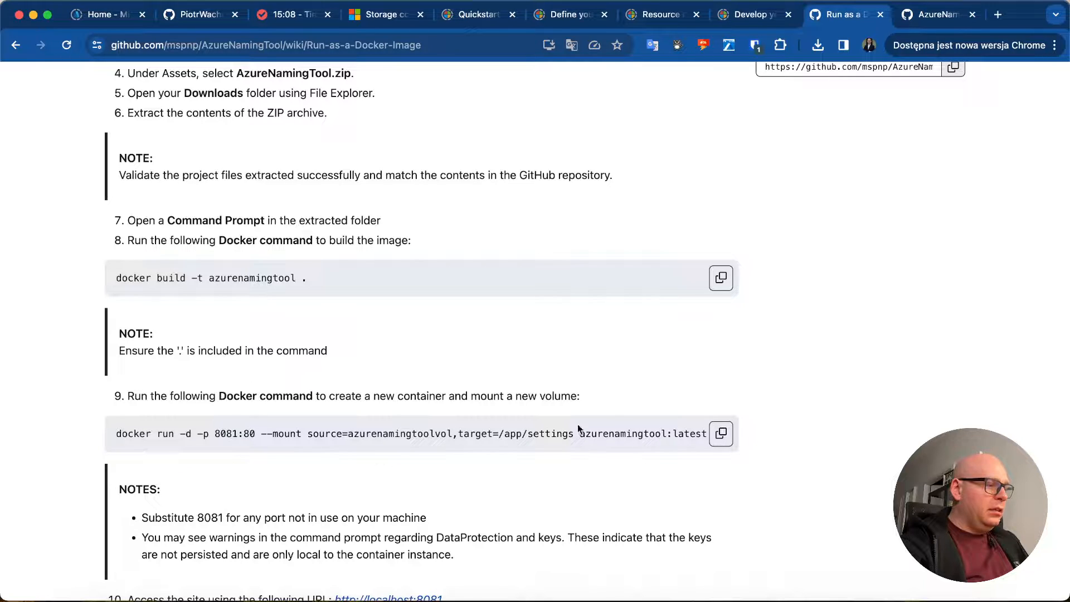
- Copy the wiki's container command and run docker run -d -p 8081:80 --mount source=azurenamingtoolvol,target=/app/settings azurenamingtool:latest in the terminal
left_click(721, 433)
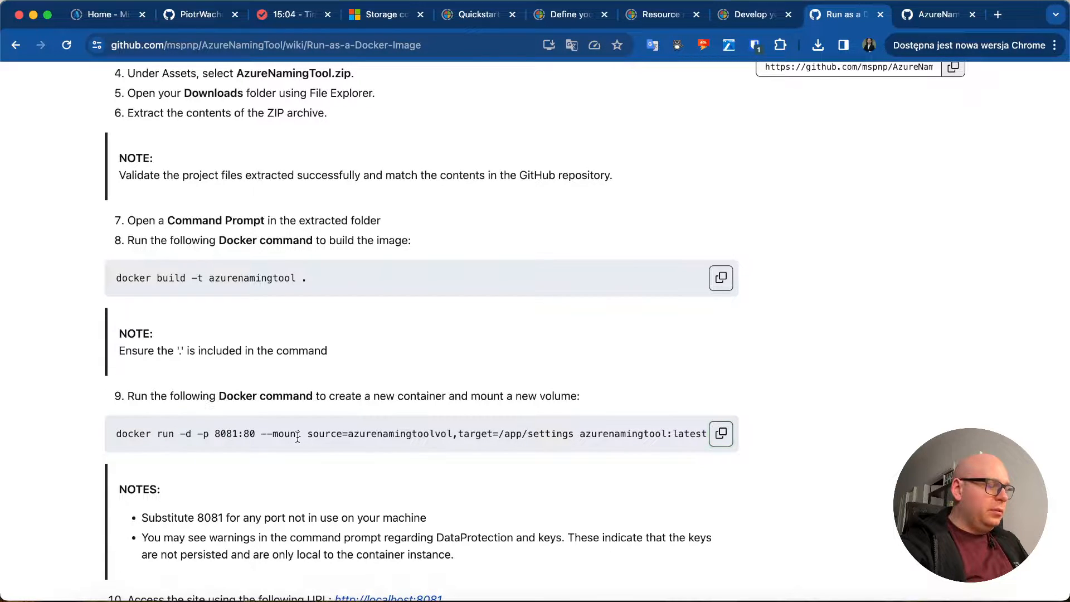
scroll(498, 436, "down", 1)
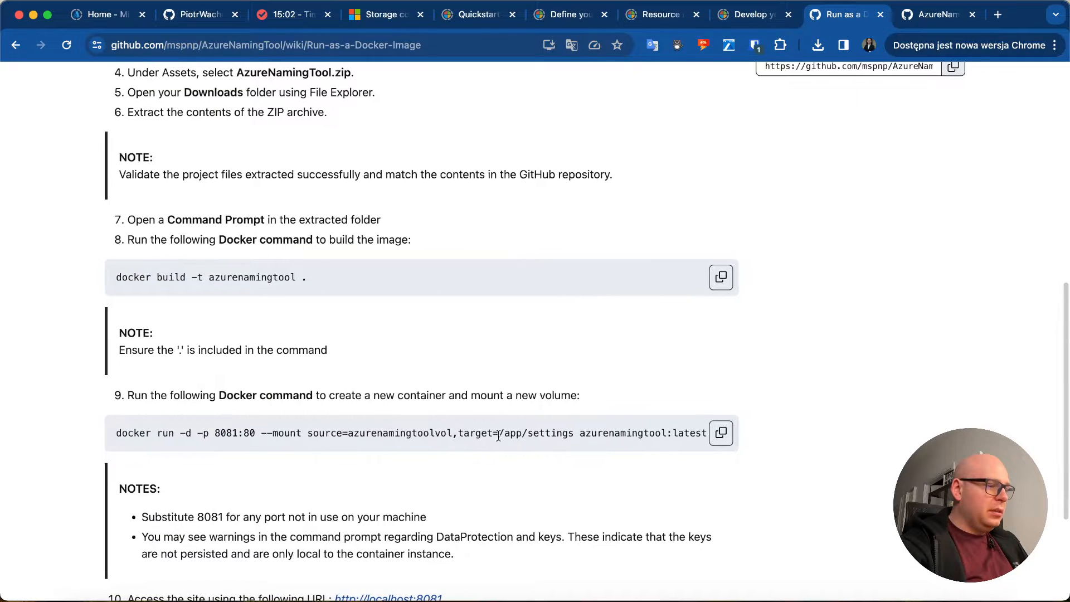
scroll(681, 446, "down", 3)
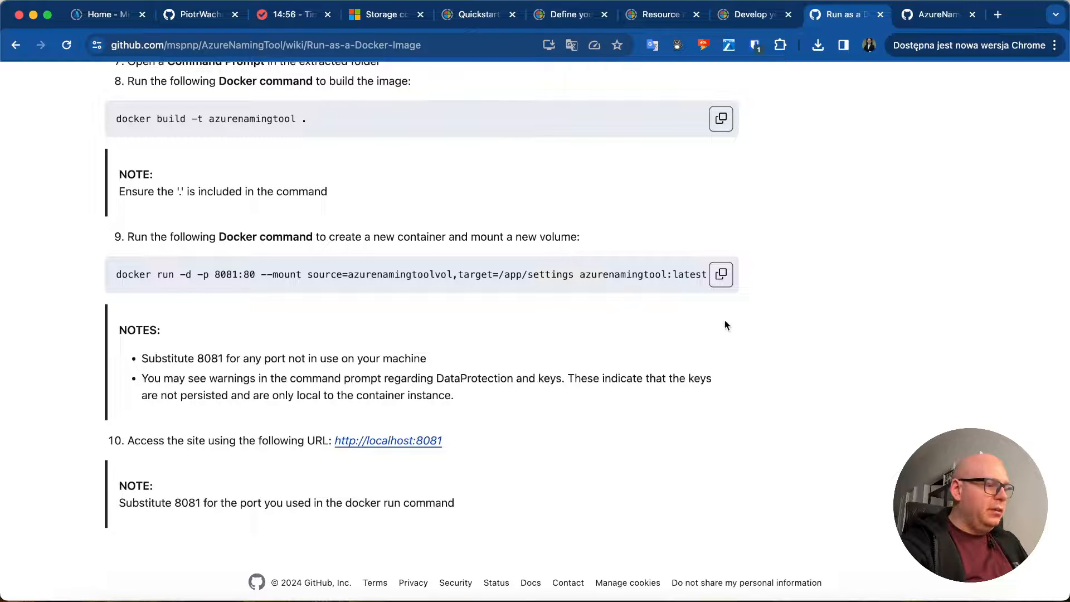
left_click(719, 277)
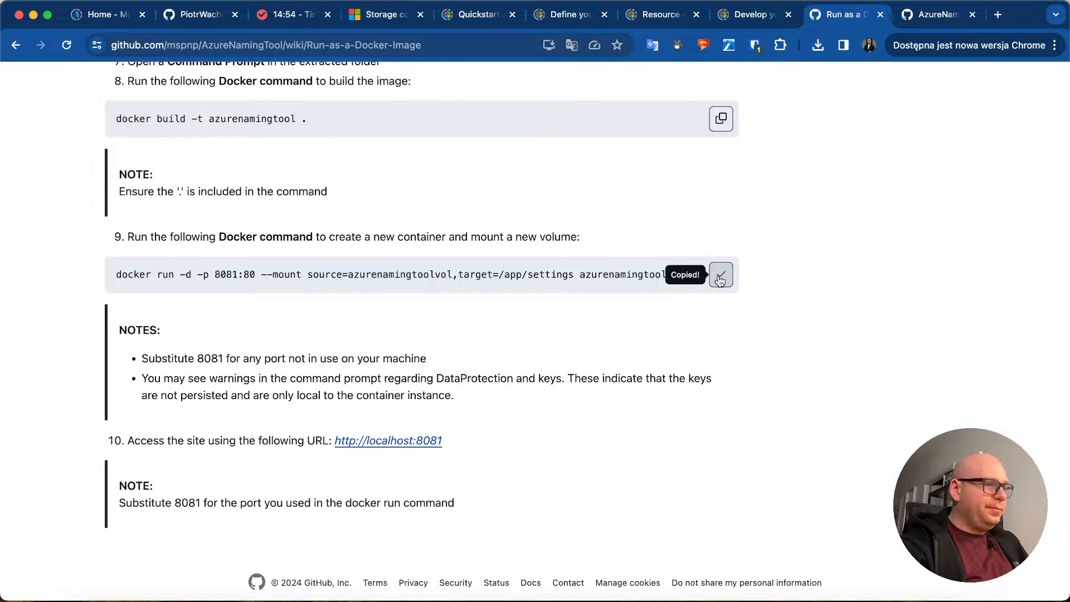
key("ctrl+Left")
key("ctrl+Right")
key("ctrl+Right")
key("ctrl+Right")
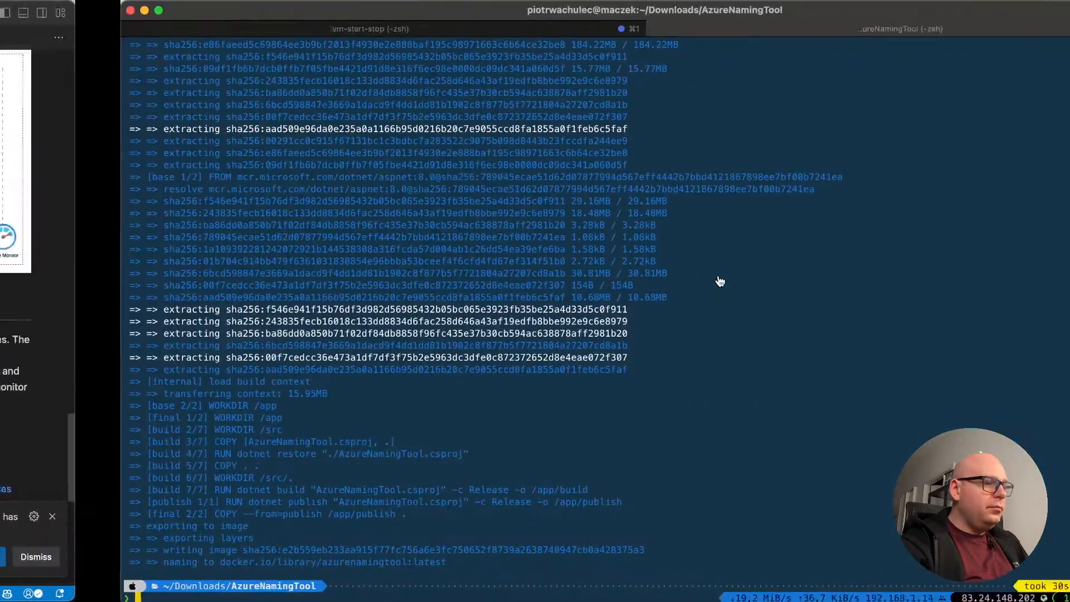
key("super+v")
key("Return")
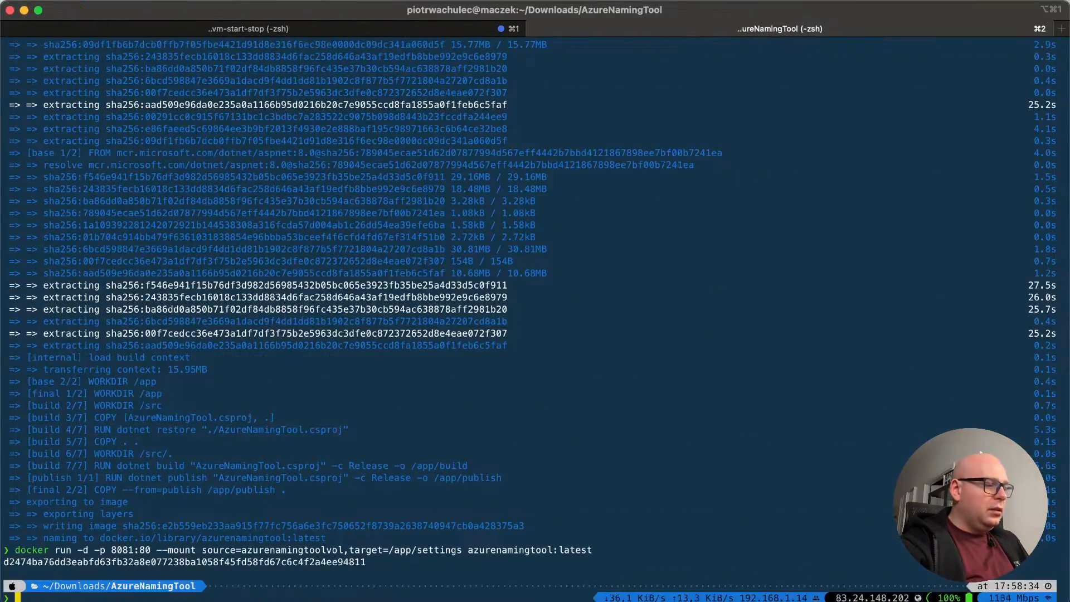
key("ctrl+Left")
key("ctrl+Left")
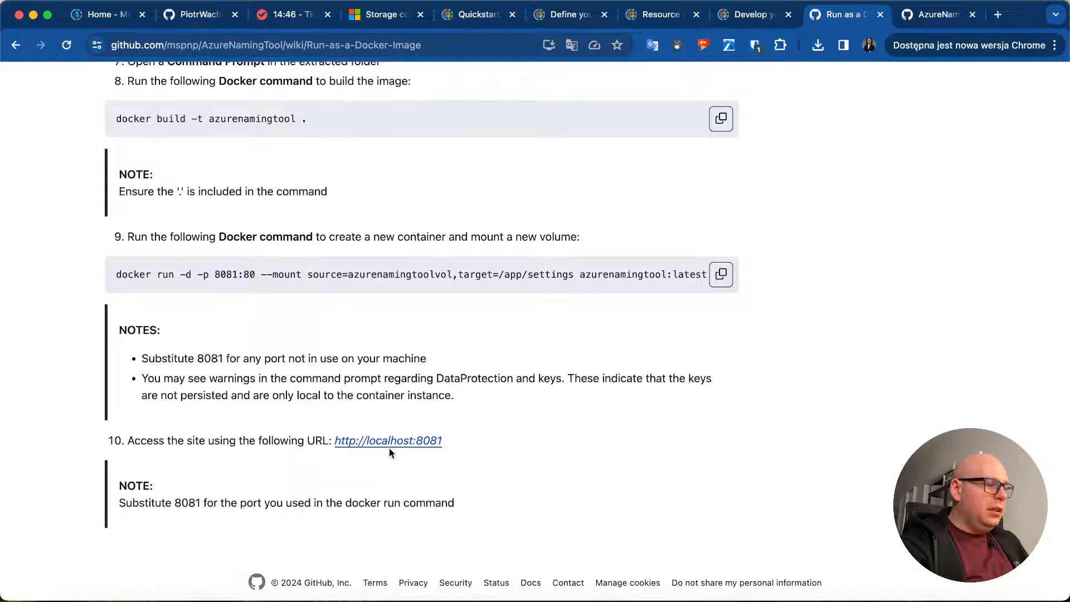
left_click(392, 444)
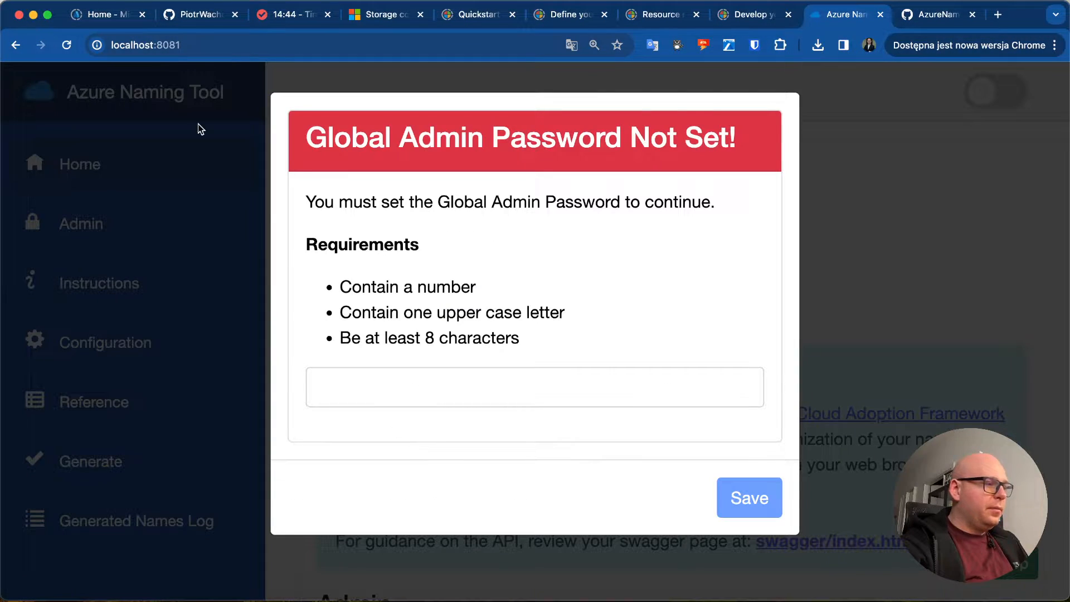
left_click(15, 45)
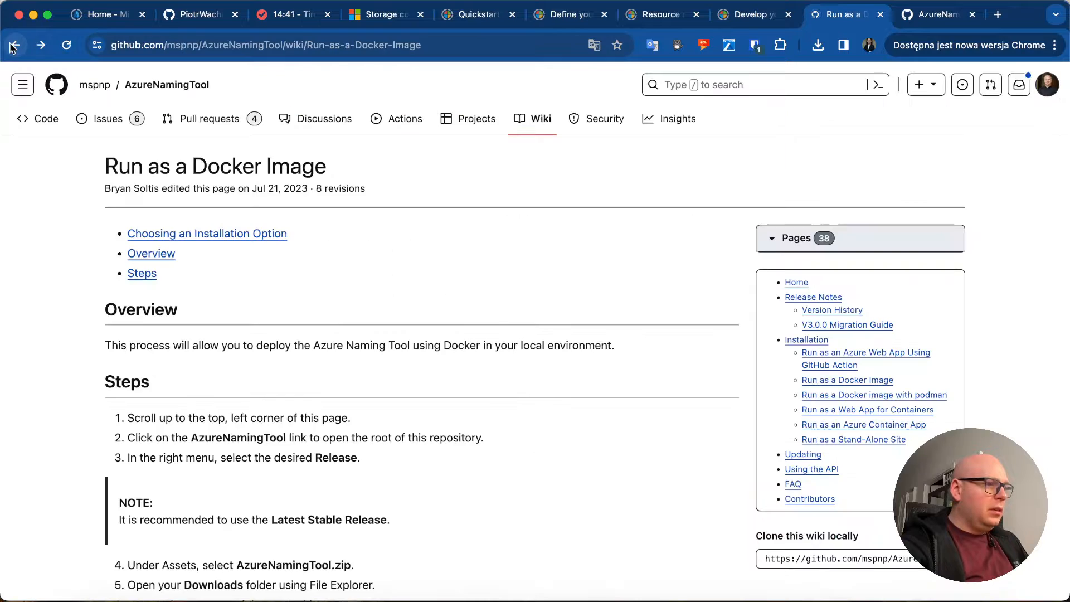
scroll(326, 493, "down", 15)
right_click(377, 419)
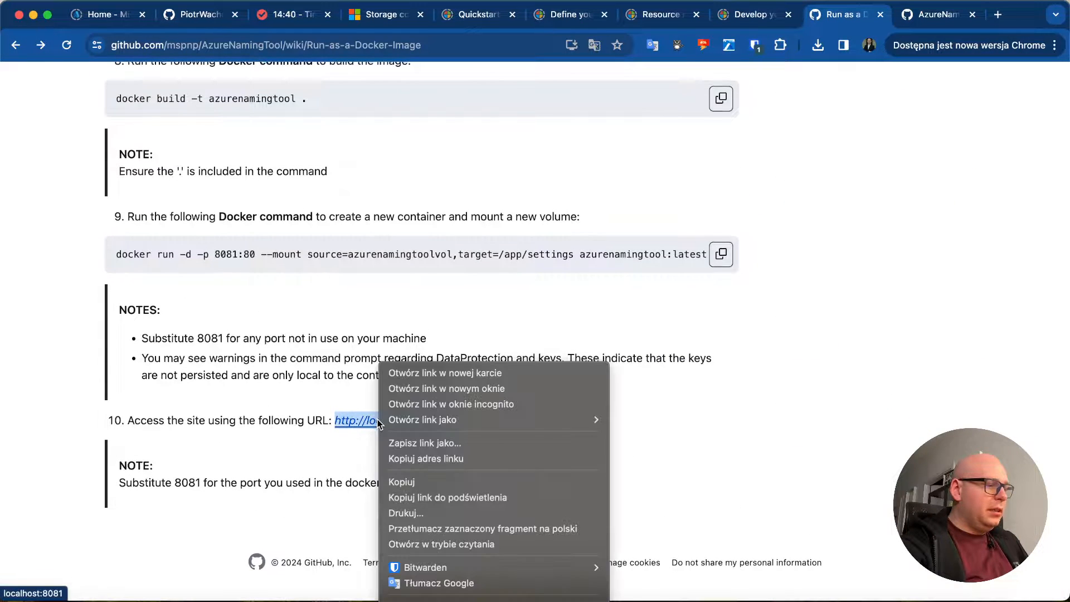
left_click(402, 370)
left_click(972, 15)
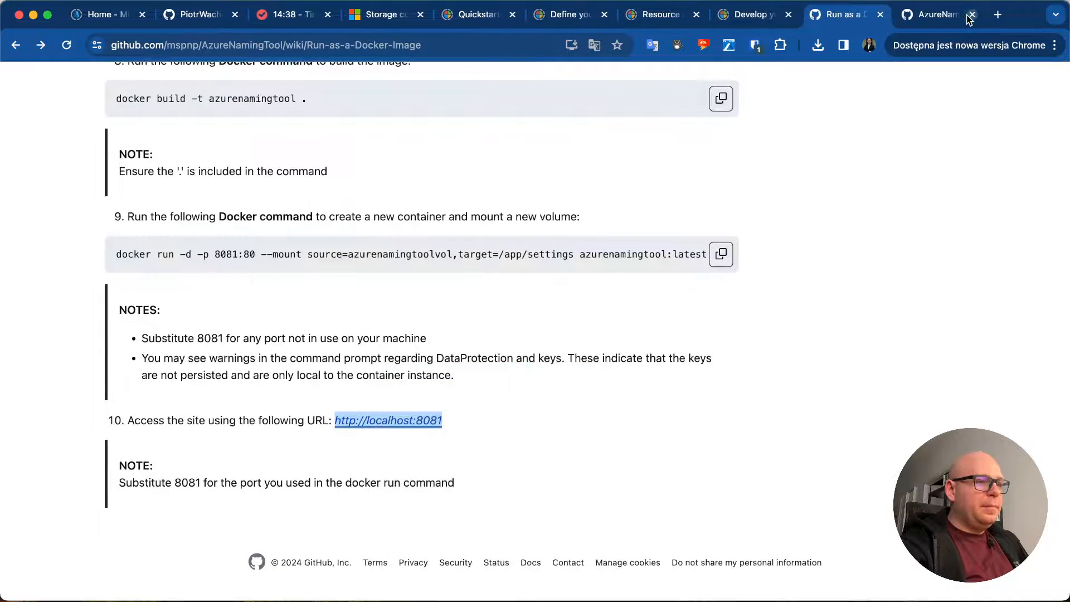
left_click(971, 15)
right_click(384, 420)
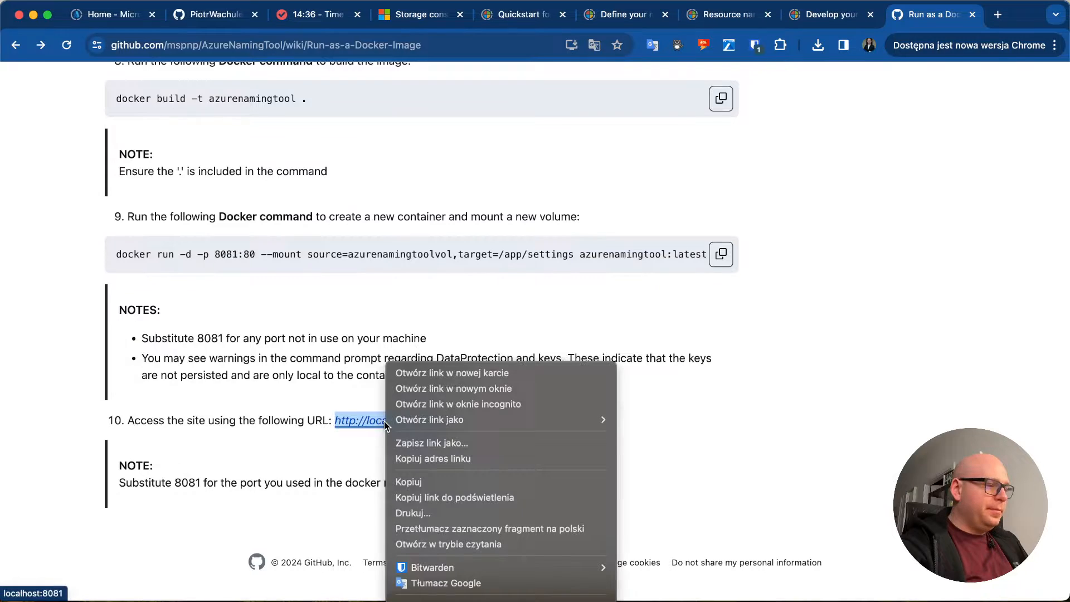
left_click(426, 373)
left_click(918, 23)
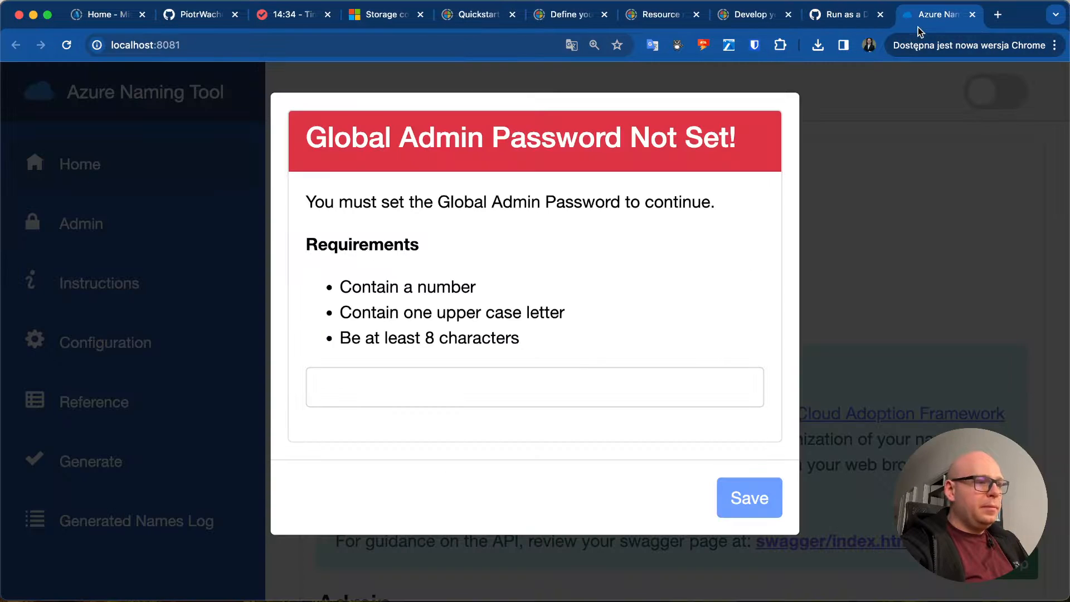
- Try to fill in a Global Admin password that meets the listed requirements
left_click(527, 378)
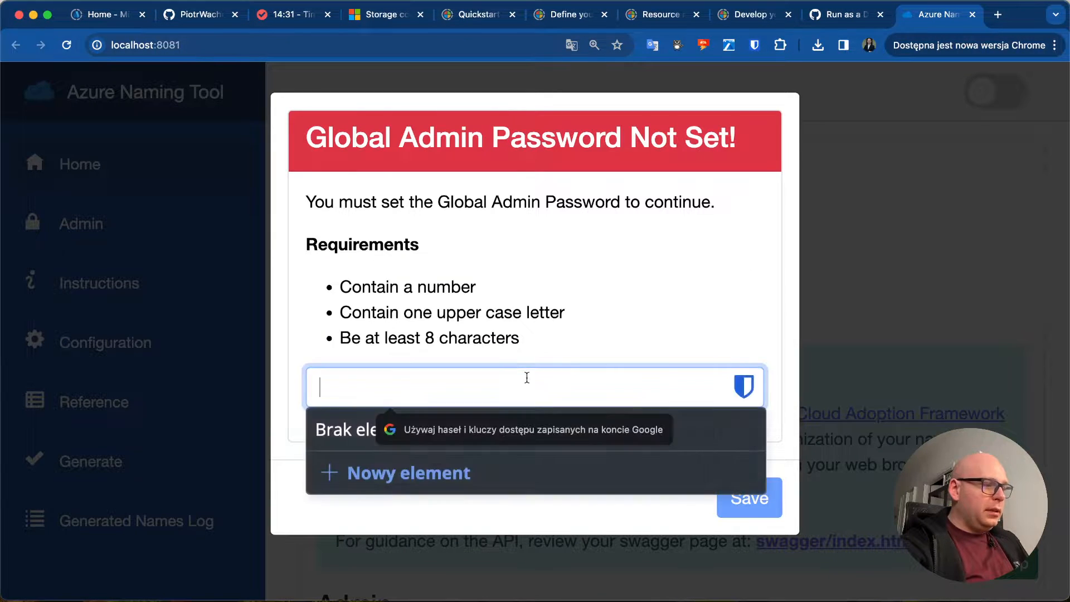
left_click(570, 355)
left_click(557, 389)
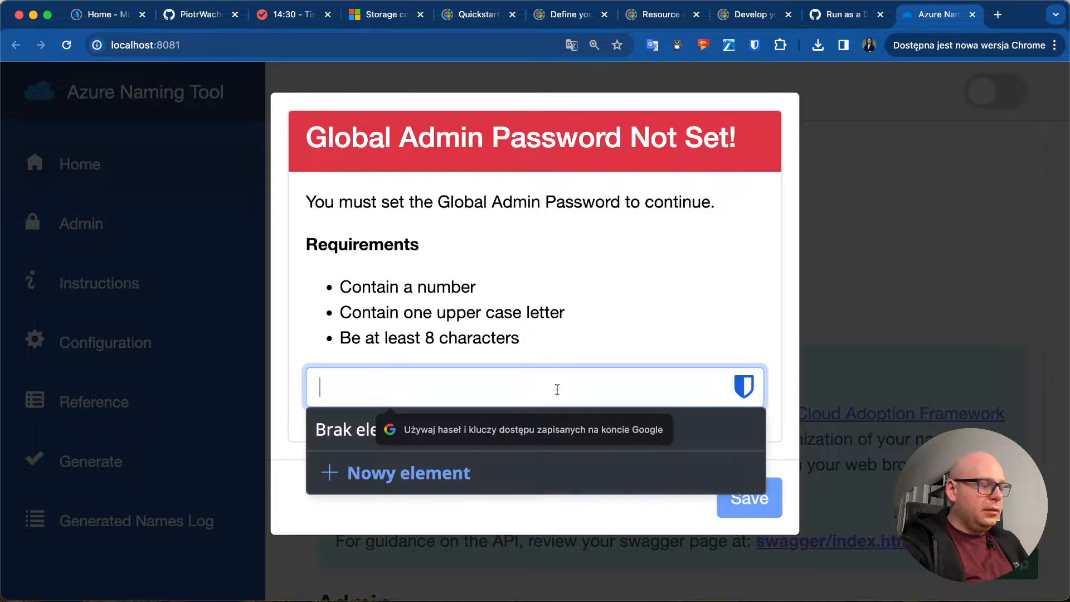
type("••••••••••••")
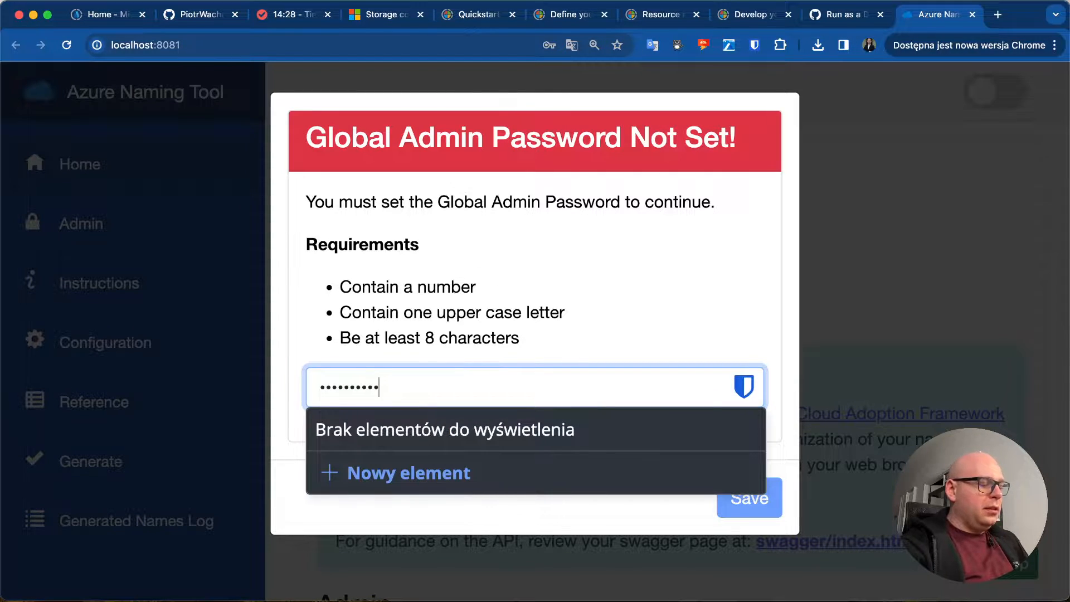
left_click(581, 500)
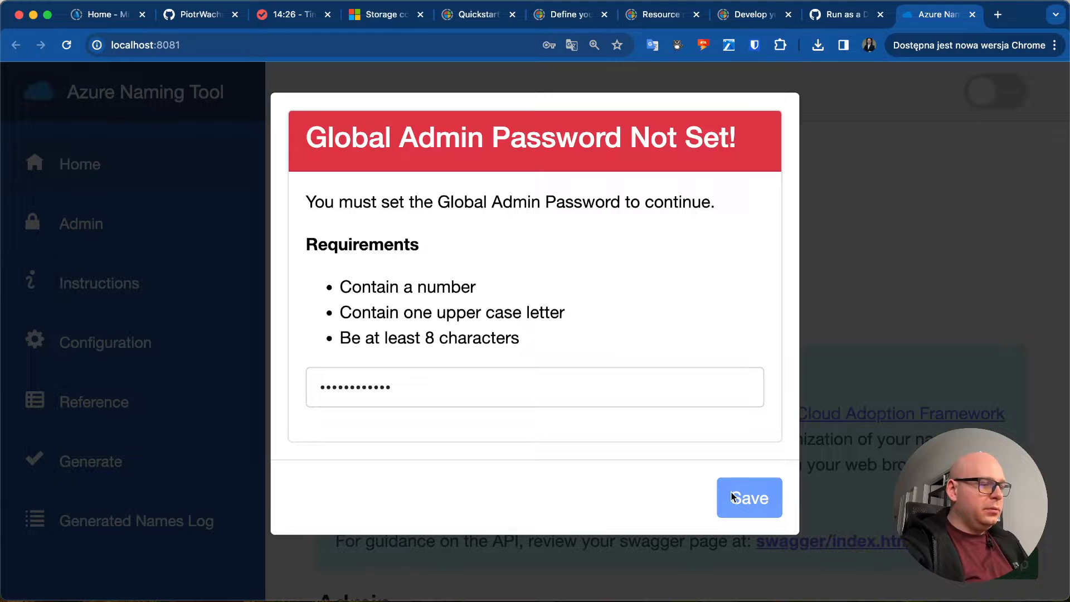
left_click(506, 389)
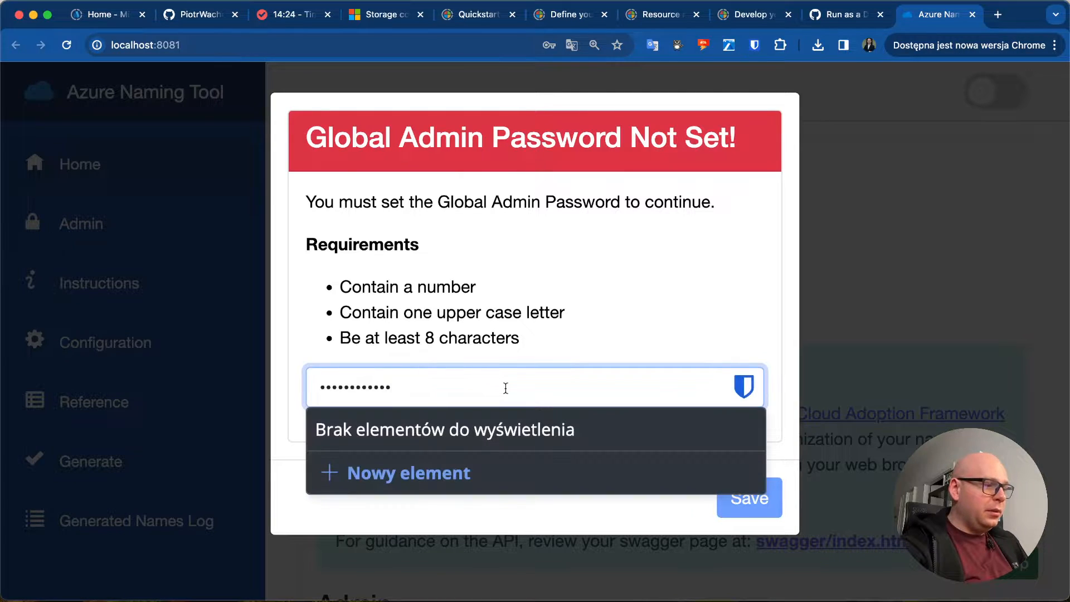
left_click(598, 506)
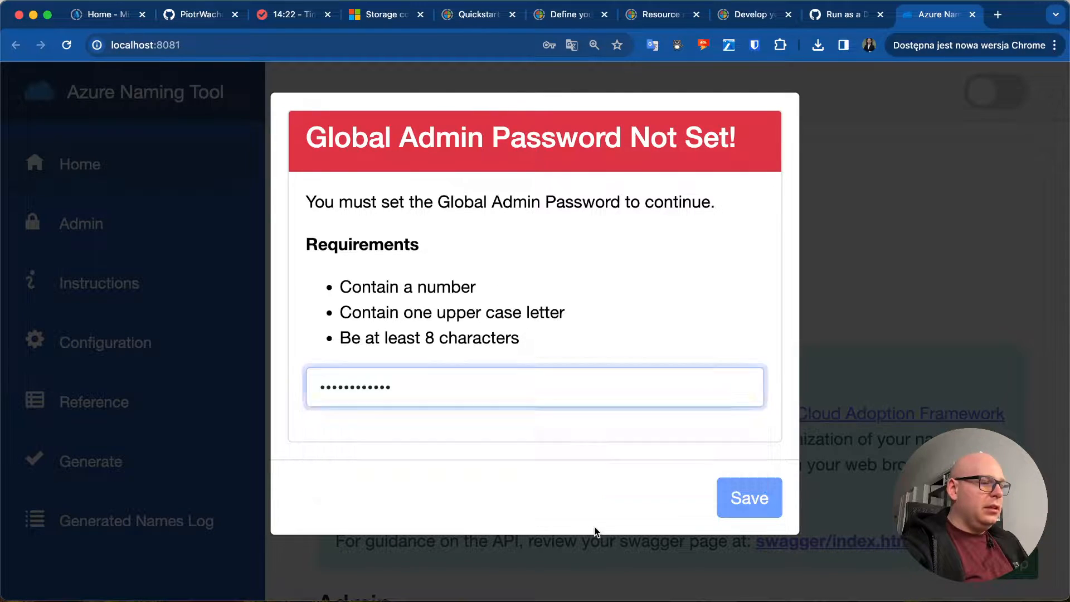
- Replace the entry in the Global Admin Password field with a longer password and save it
left_click_drag(400, 397, 213, 384)
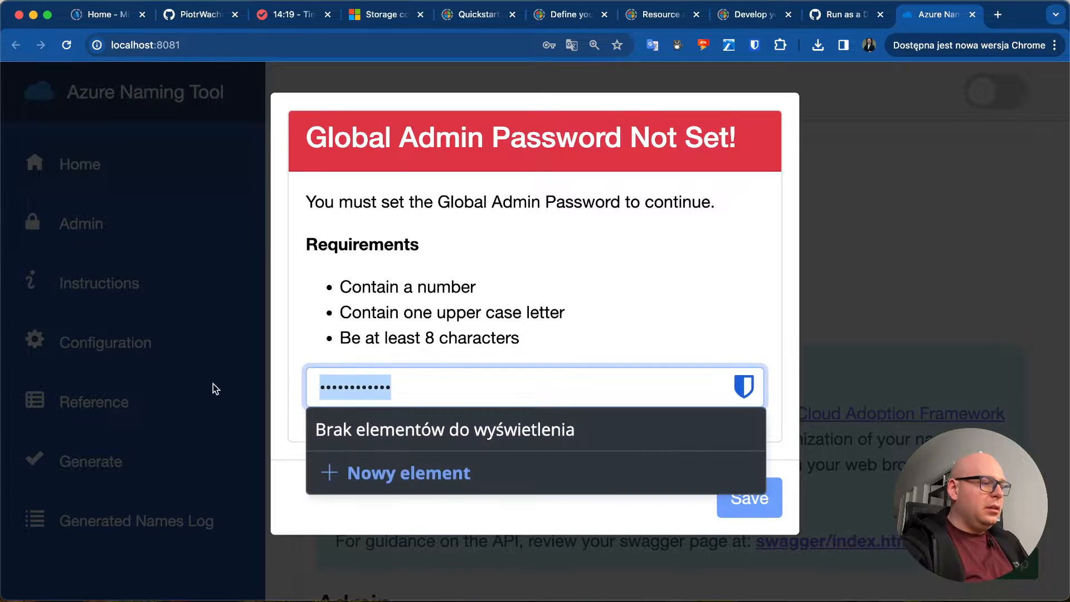
type("•••••••••••••••")
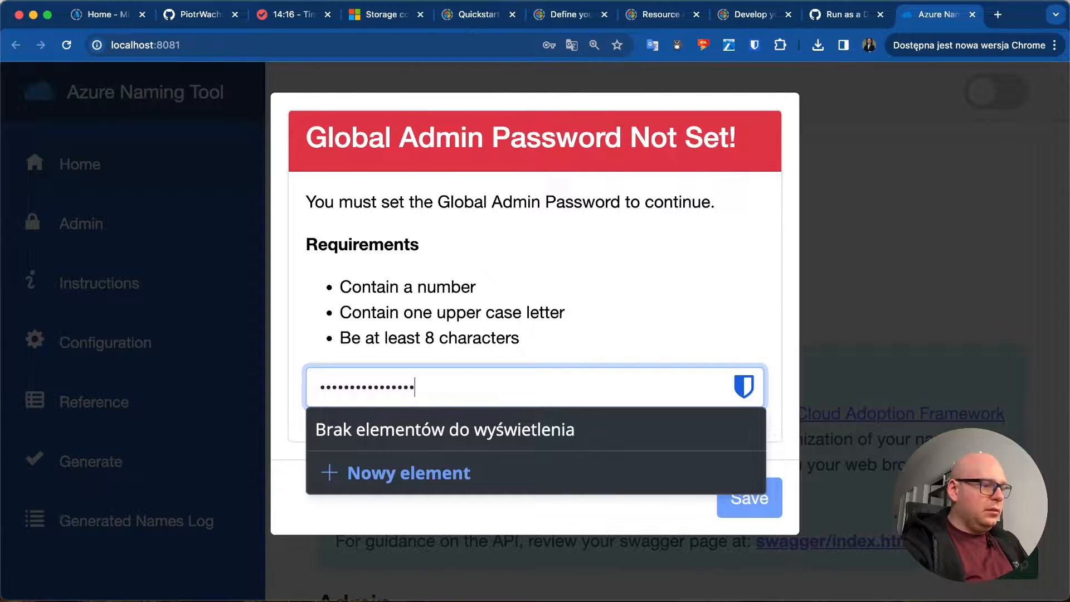
type("•")
left_click(453, 501)
left_click(737, 498)
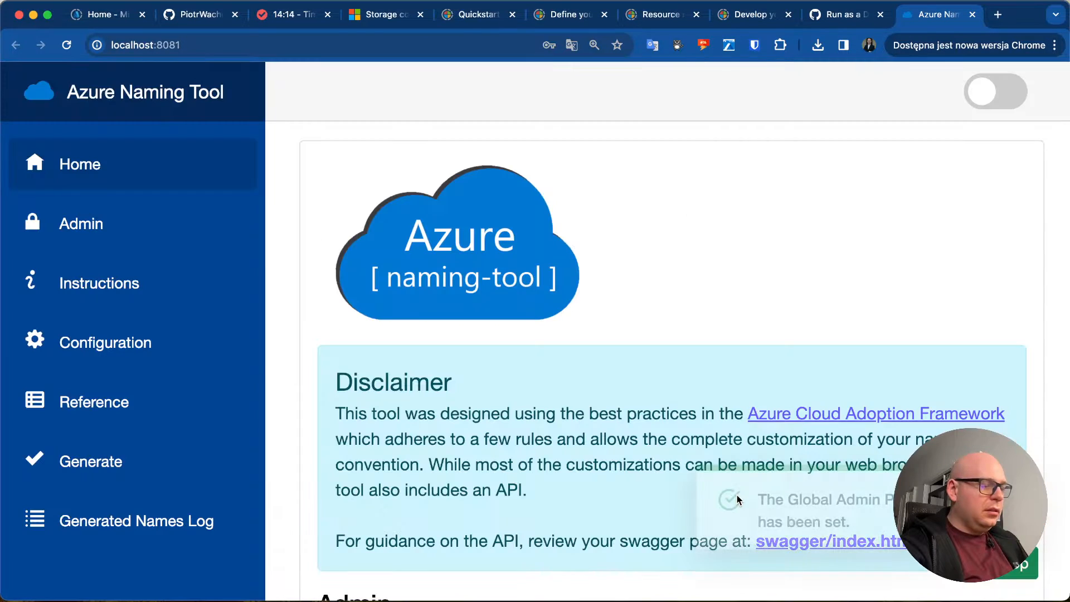
- Reset the browser zoom of the Azure Naming Tool page to its default level
scroll(737, 495, "down", 3)
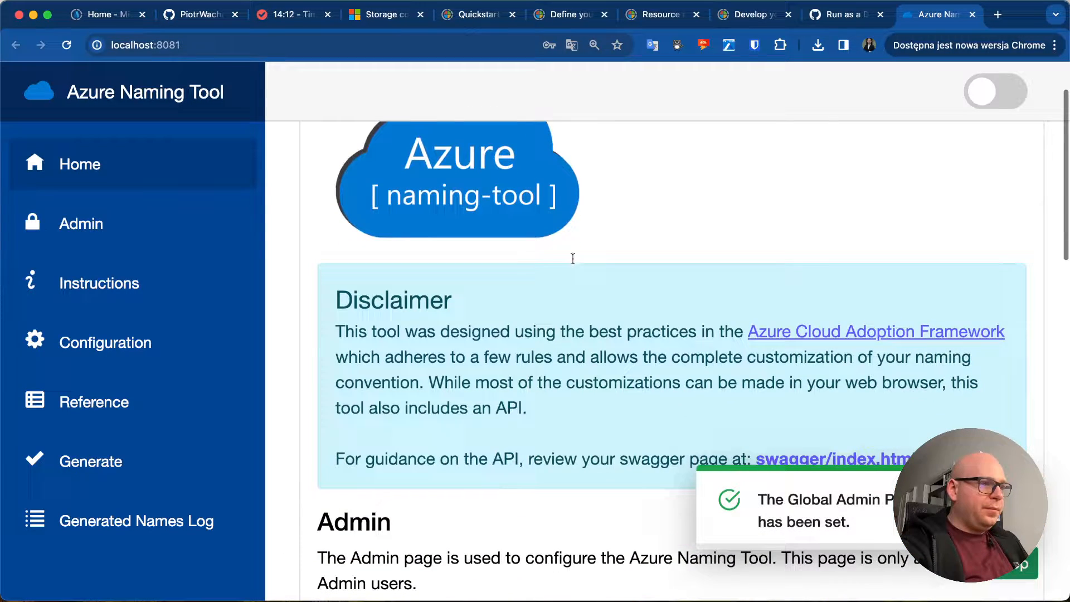
left_click(596, 45)
left_click(595, 76)
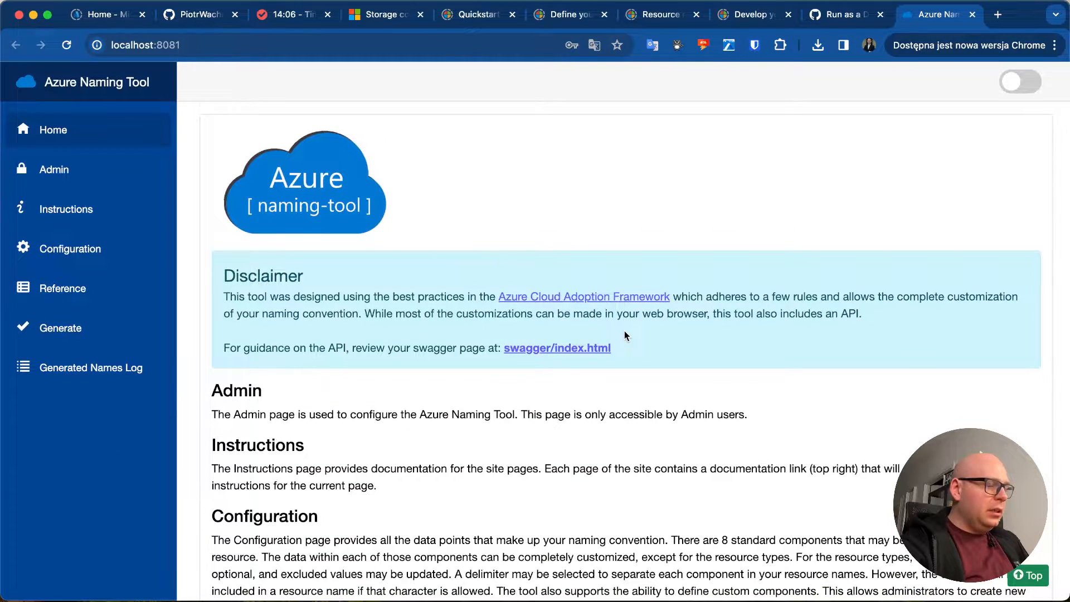
- Read the Home page's section descriptions from the Disclaimer through the Generated Names Log
scroll(624, 334, "down", 2)
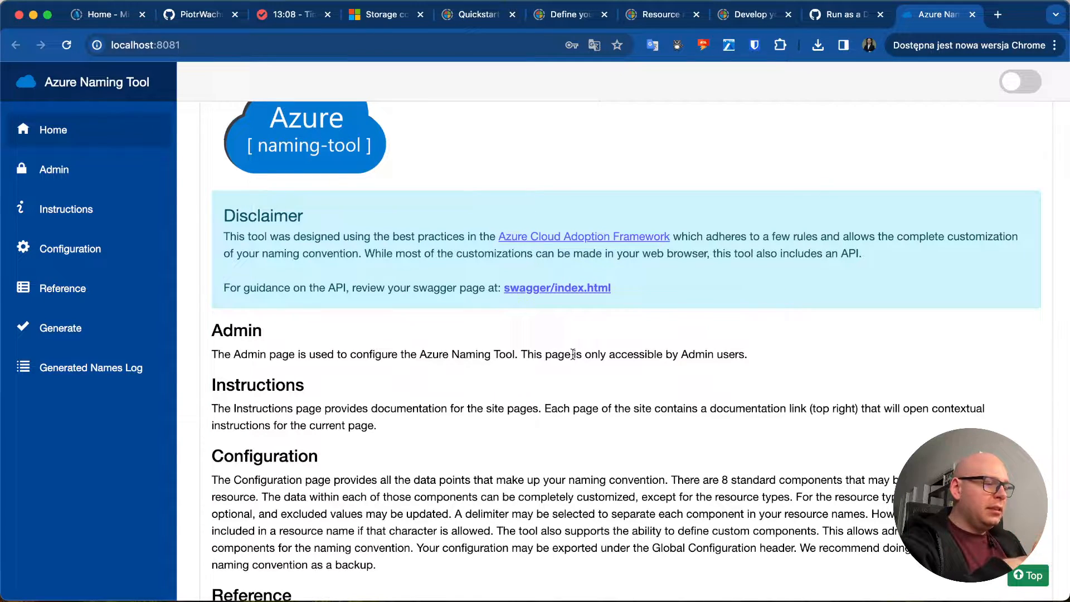
scroll(573, 355, "down", 2)
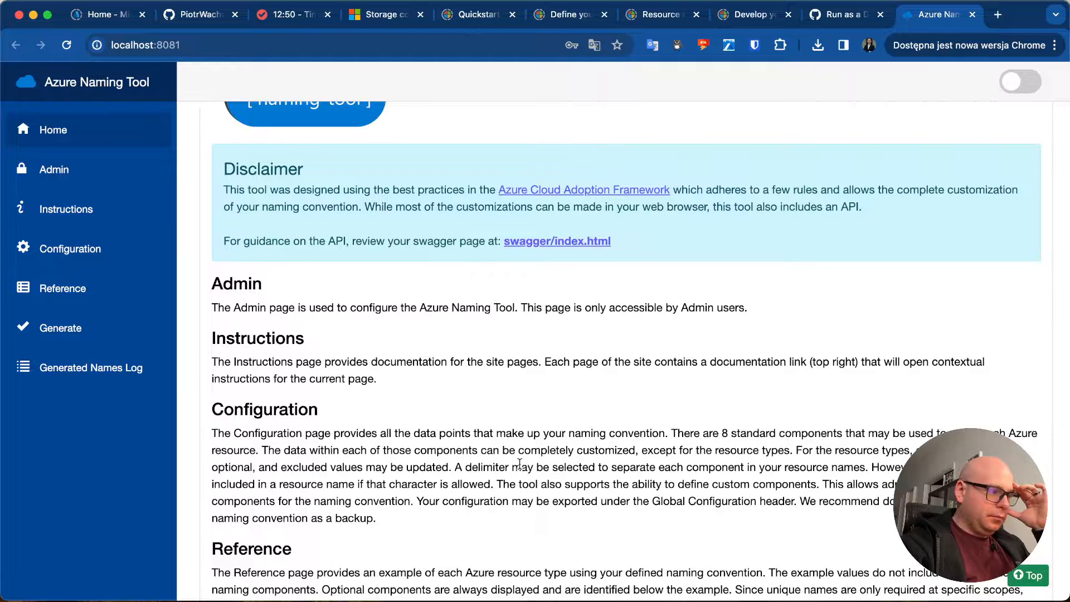
scroll(520, 463, "down", 4)
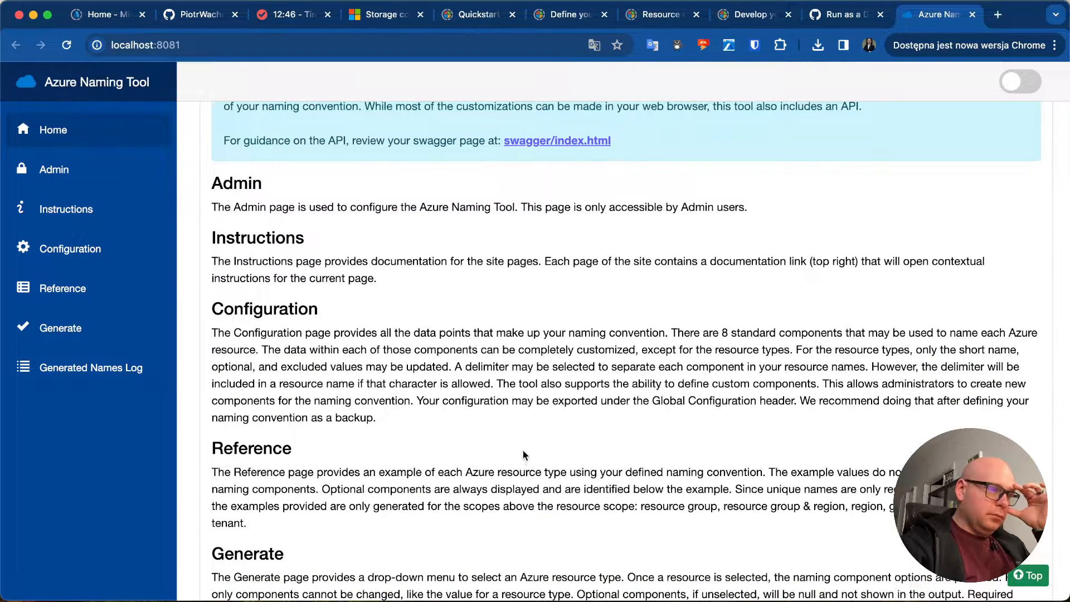
scroll(469, 468, "down", 4)
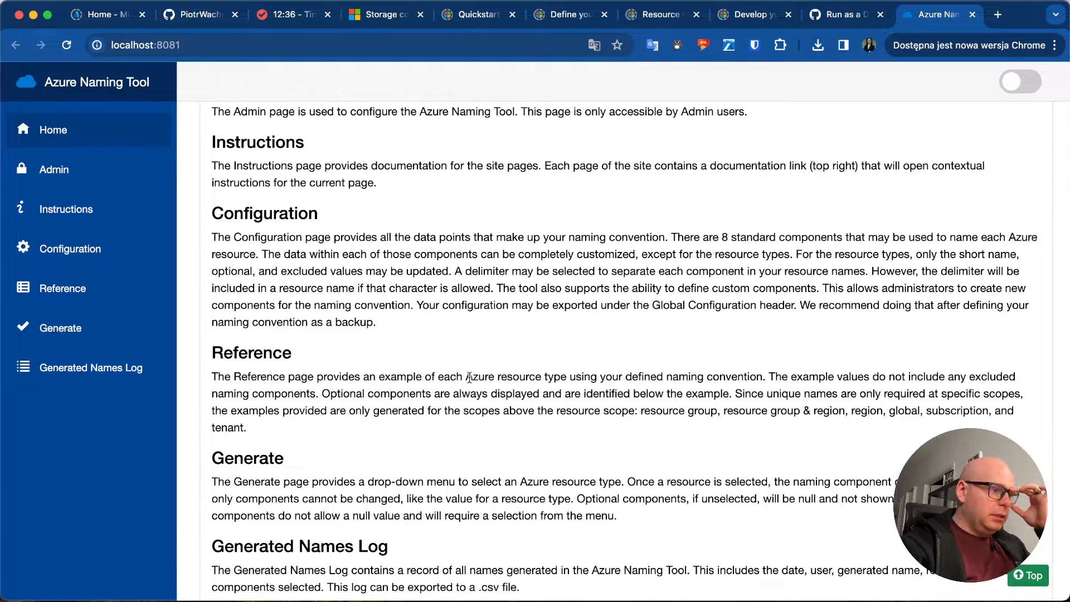
scroll(406, 385, "down", 2)
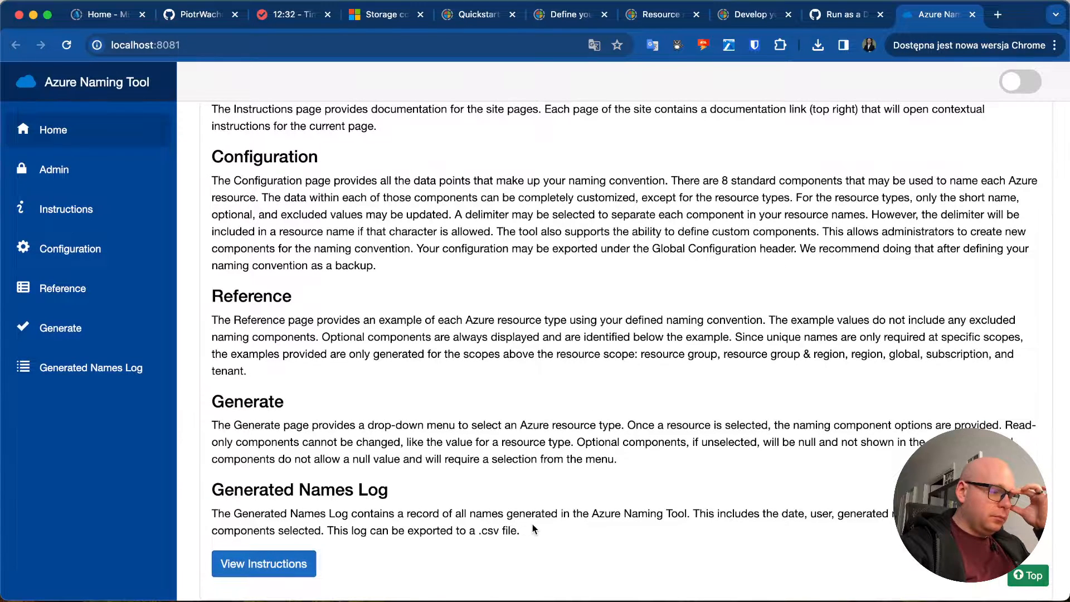
left_click_drag(534, 530, 212, 512)
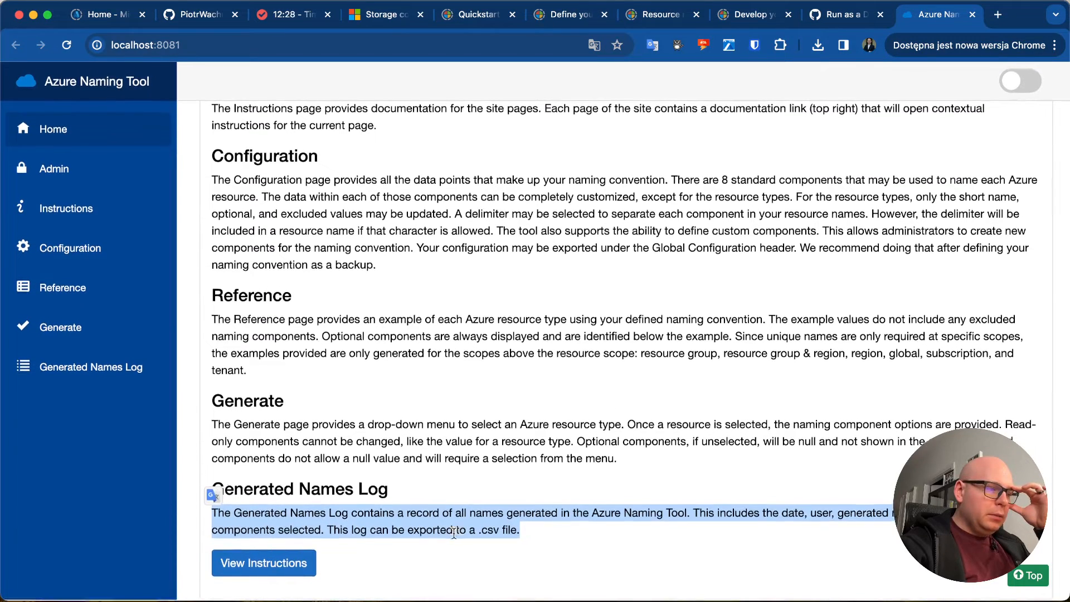
left_click(454, 533)
- Open the Admin page and tell the browser never to save the password for this site
left_click(91, 170)
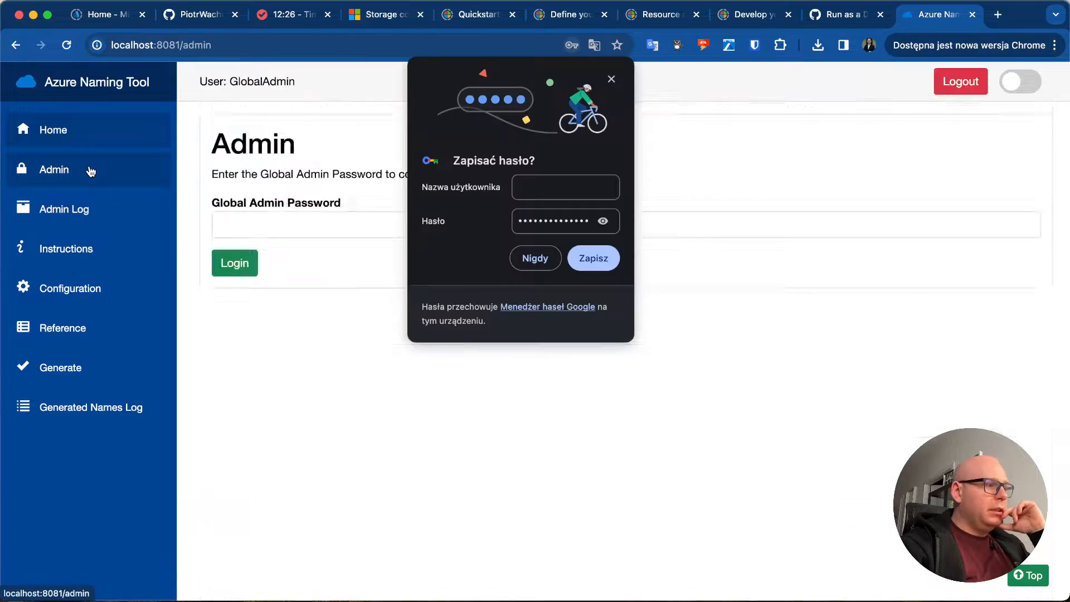
left_click(536, 261)
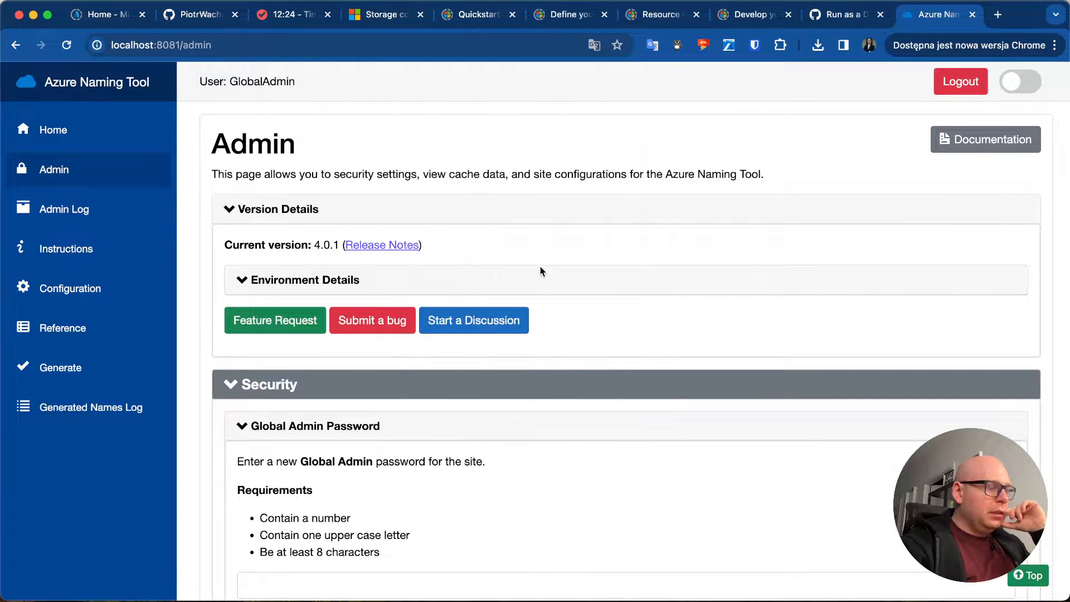
- Review the Admin page's Security section with its API keys and the Identity Provider Settings
scroll(540, 272, "down", 6)
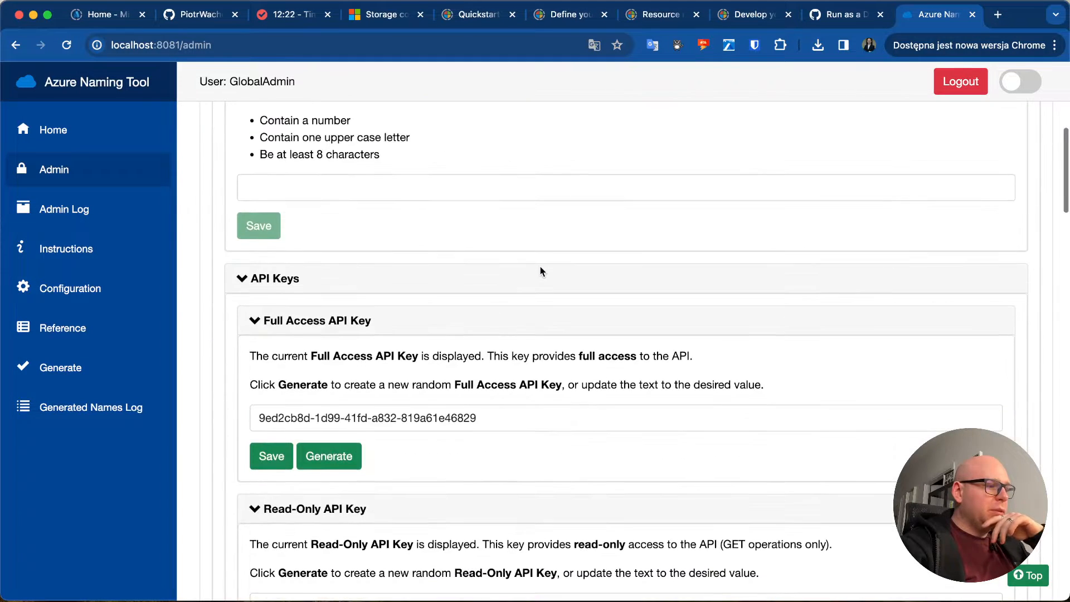
scroll(540, 271, "down", 3)
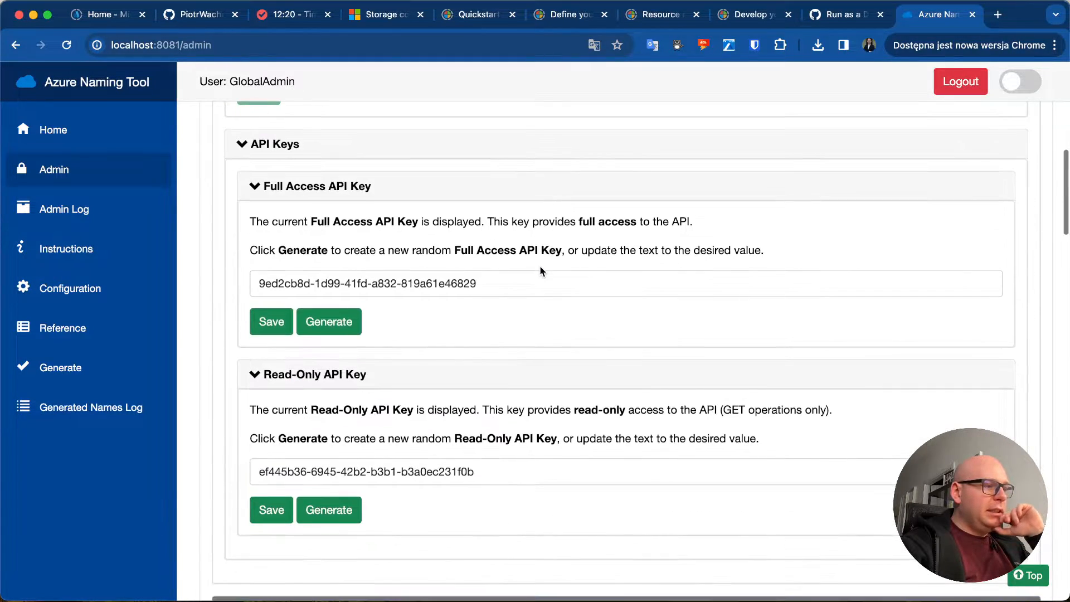
scroll(418, 310, "down", 3)
scroll(418, 315, "down", 2)
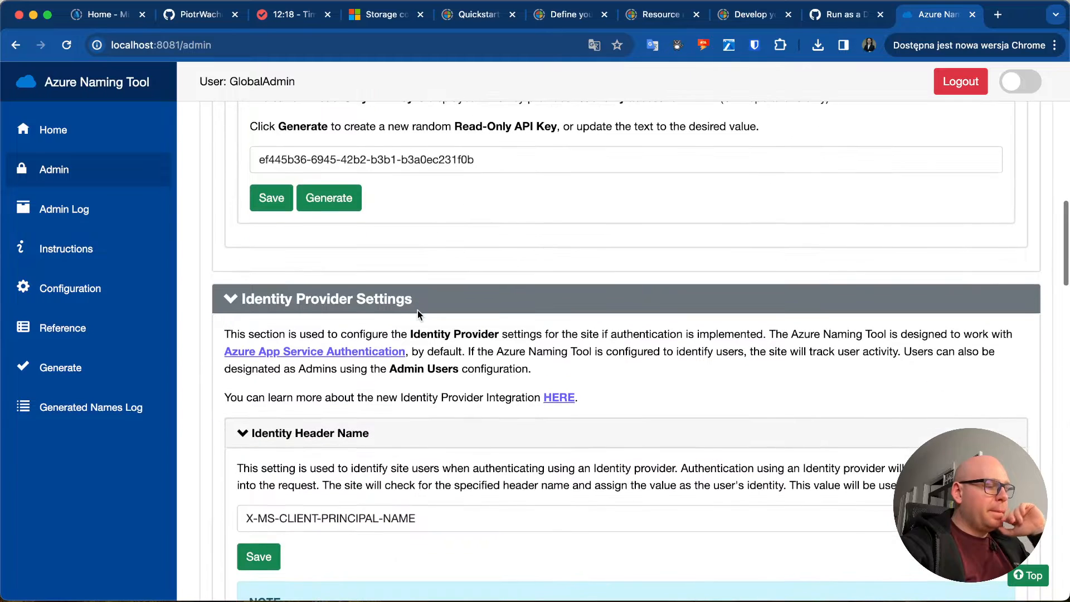
scroll(418, 315, "down", 2)
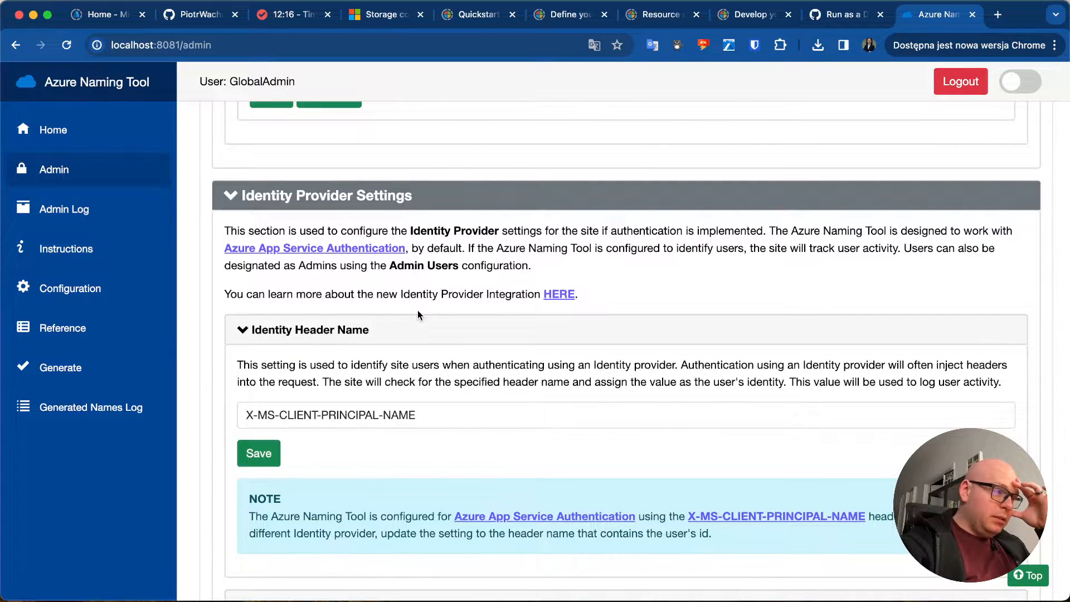
scroll(418, 314, "down", 3)
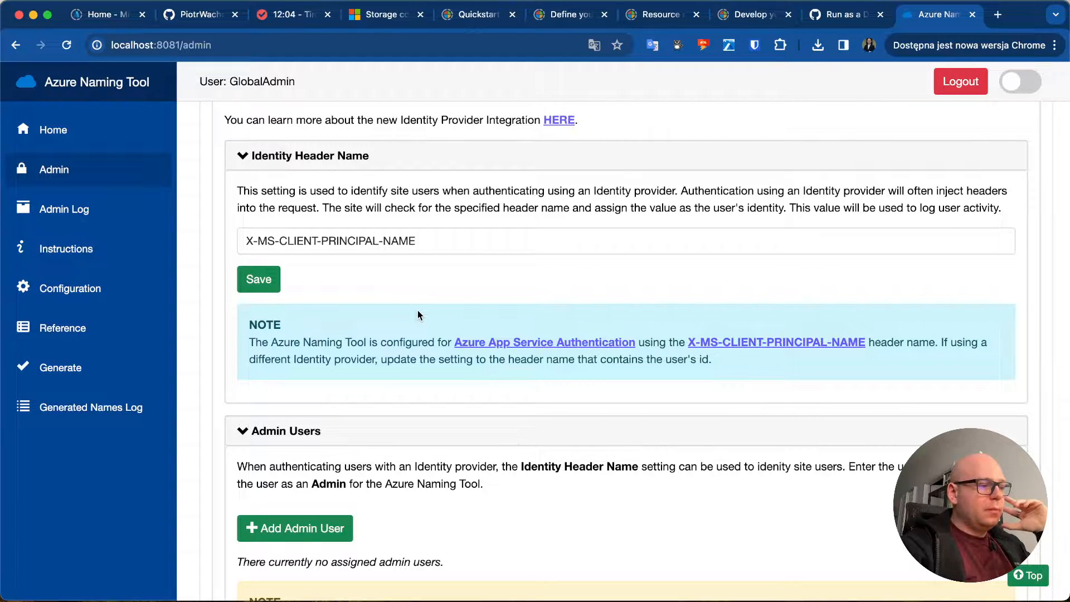
scroll(418, 312, "down", 7)
- Examine the Admin page's Site Settings from Allow Duplicate Names through Generation Webhook and Reset Site Settings
scroll(417, 310, "down", 4)
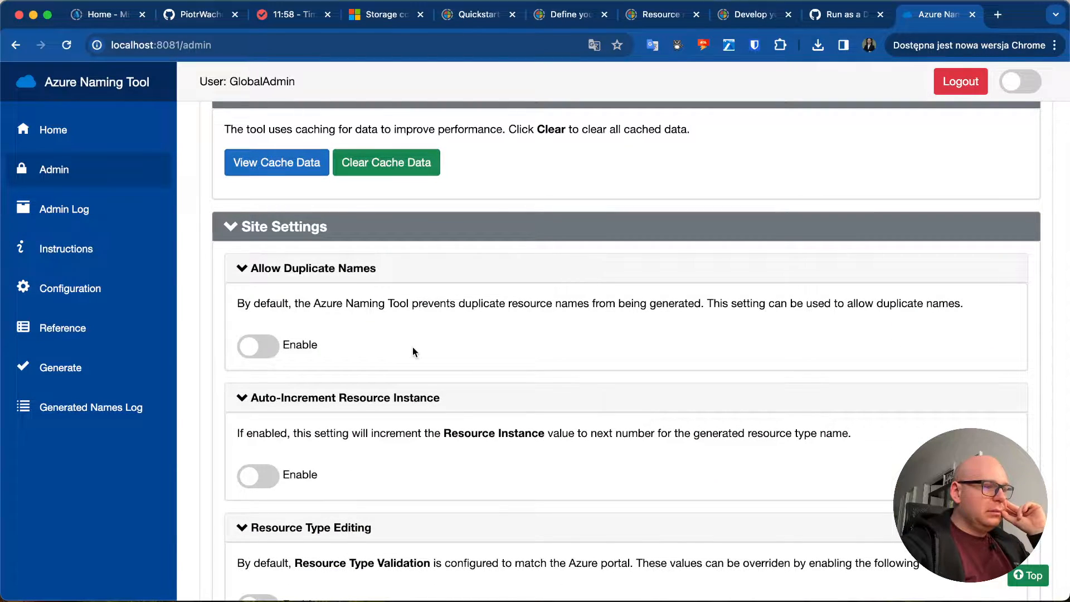
scroll(414, 351, "down", 3)
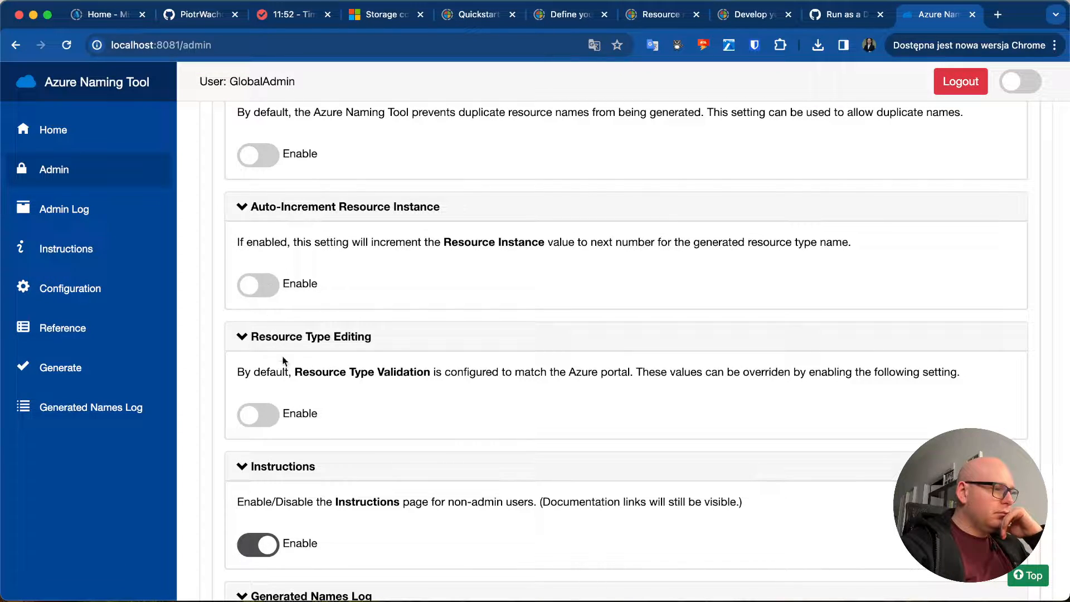
left_click_drag(246, 245, 657, 257)
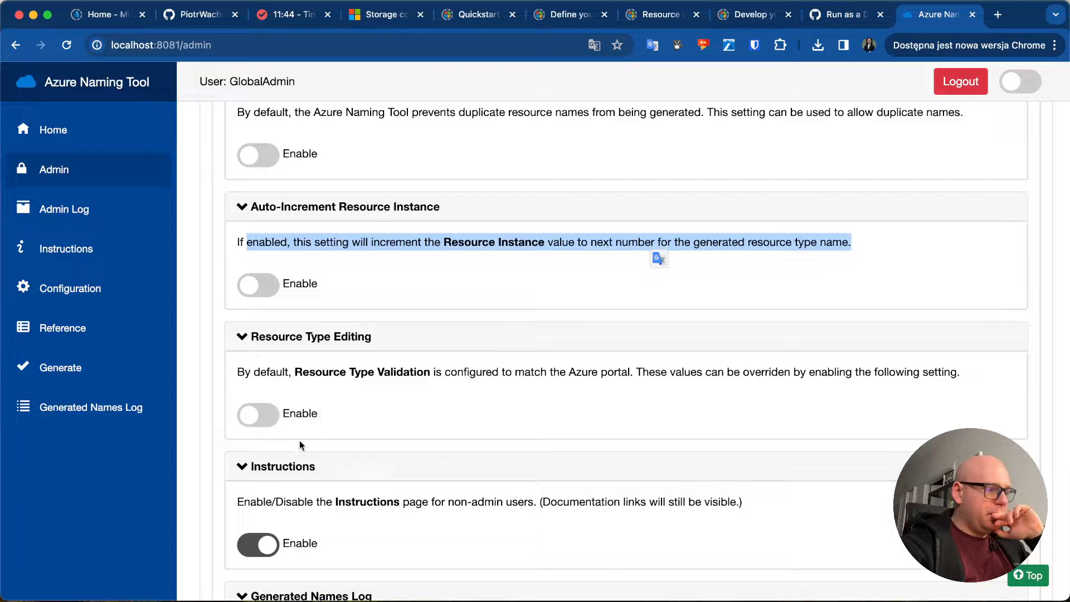
scroll(279, 318, "up", 3)
left_click(286, 279)
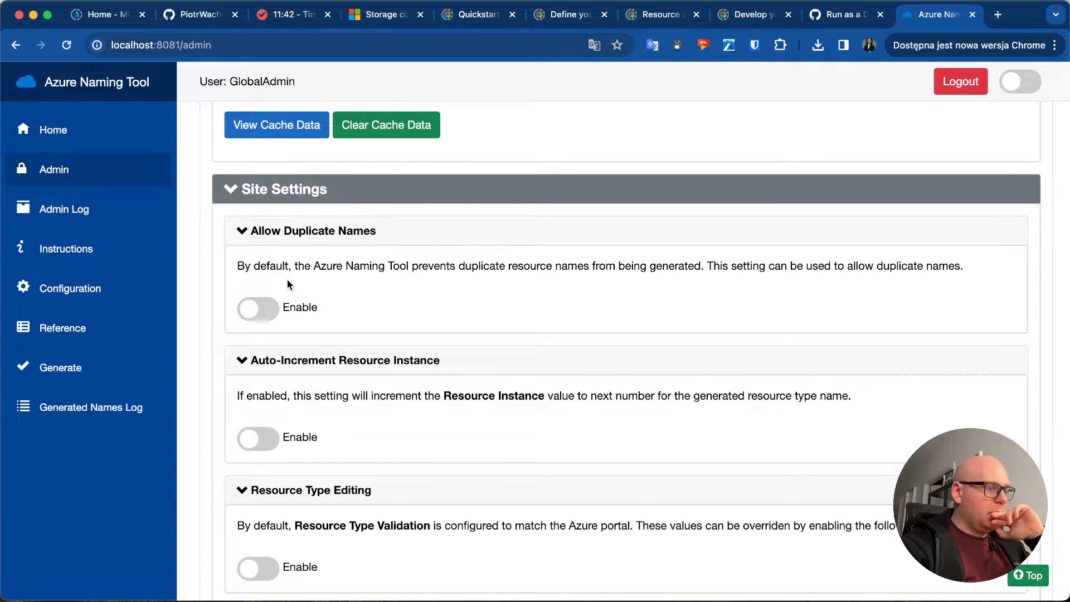
scroll(287, 280, "down", 5)
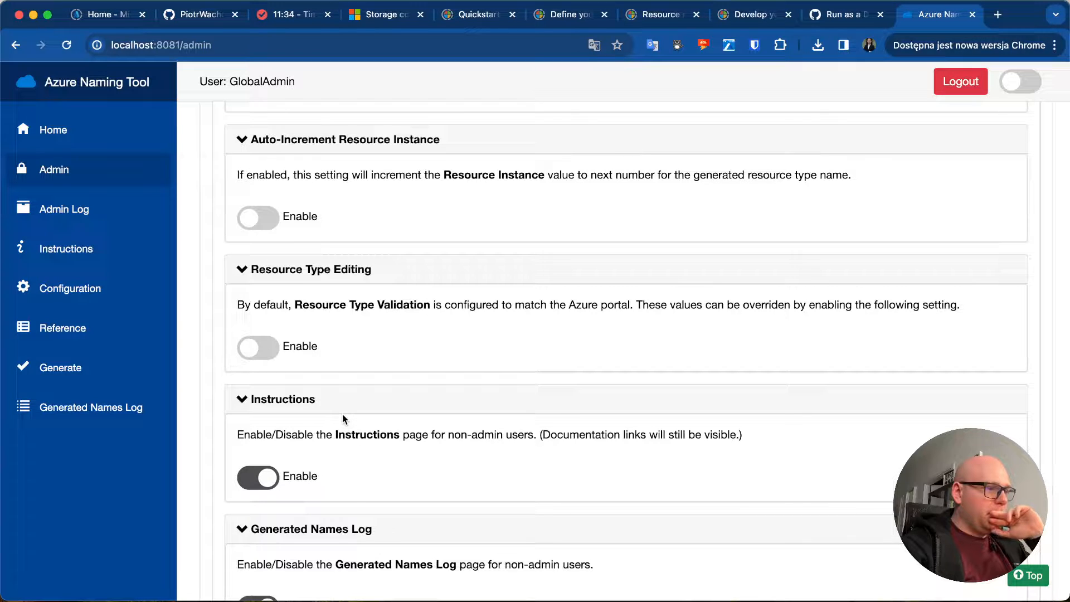
scroll(342, 412, "down", 9)
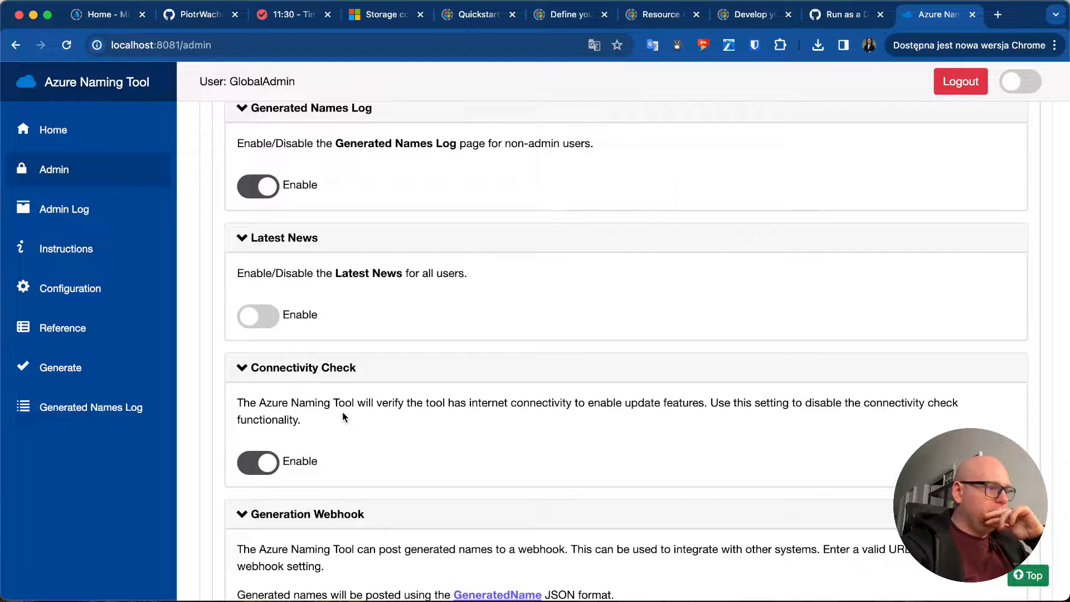
scroll(311, 355, "down", 2)
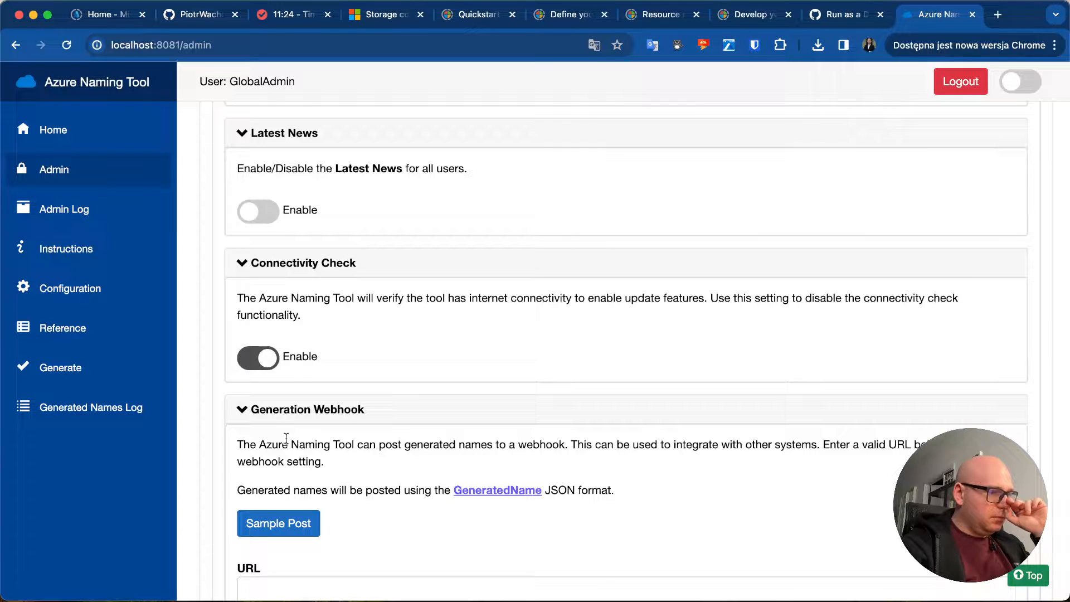
scroll(286, 438, "down", 5)
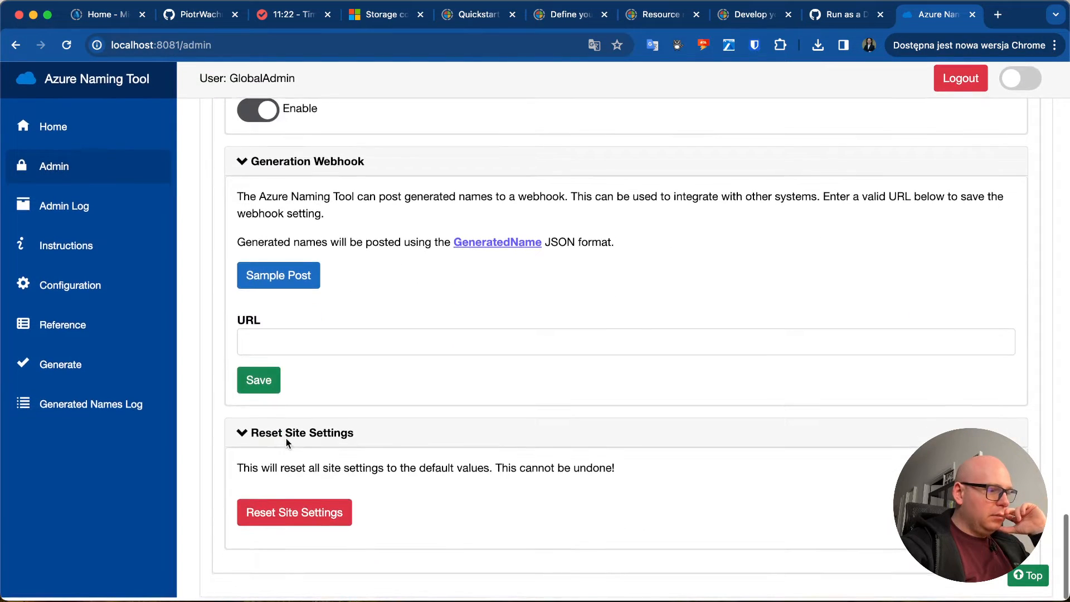
- Check the Admin Log page, and open the Configuration page to look over its base and component configuration sections
left_click(64, 207)
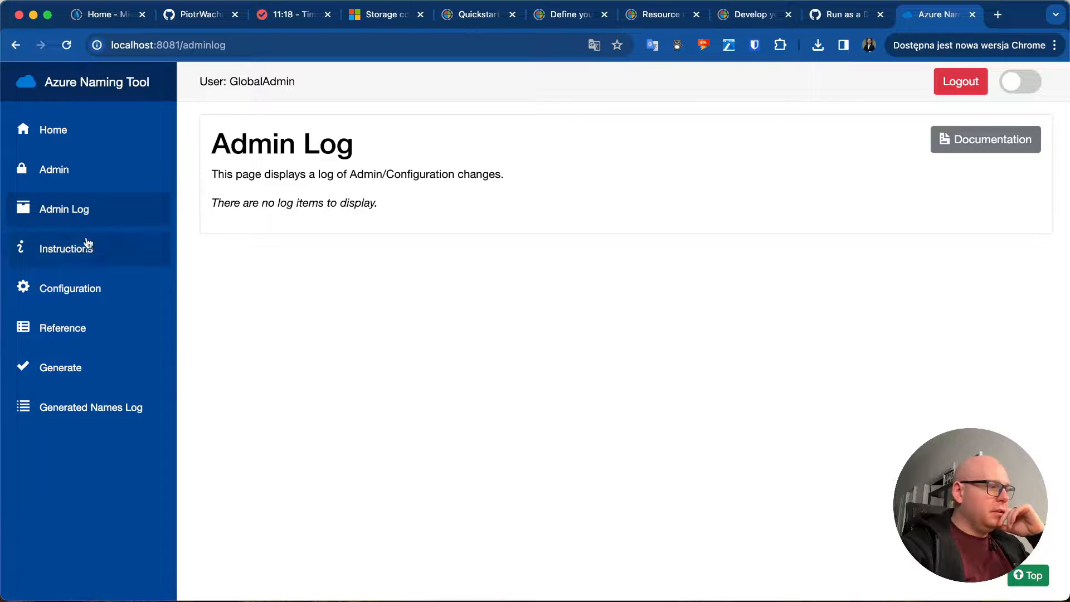
left_click(74, 279)
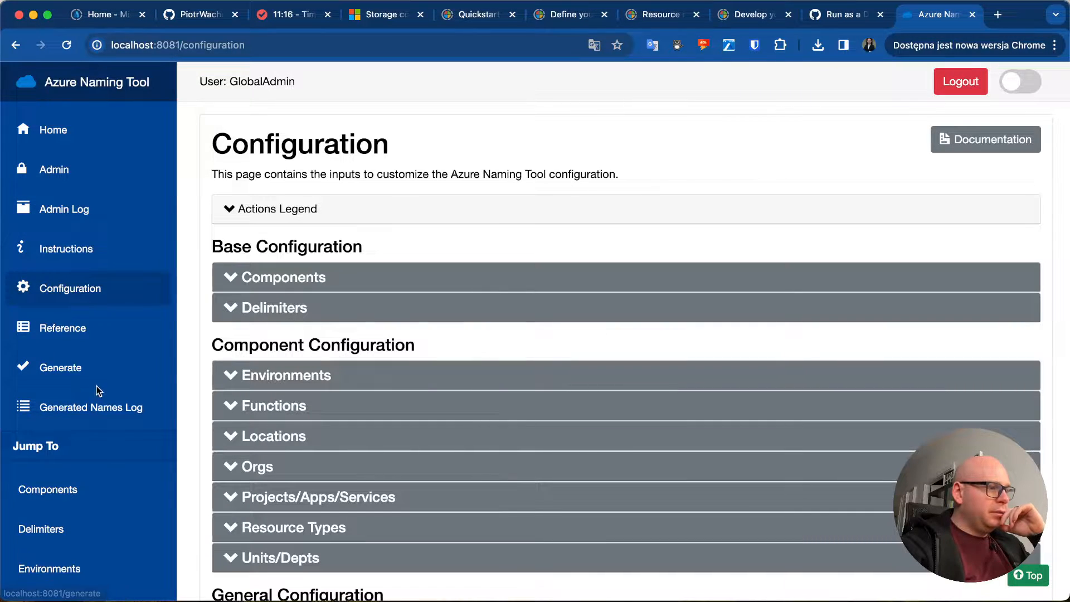
scroll(304, 424, "down", 2)
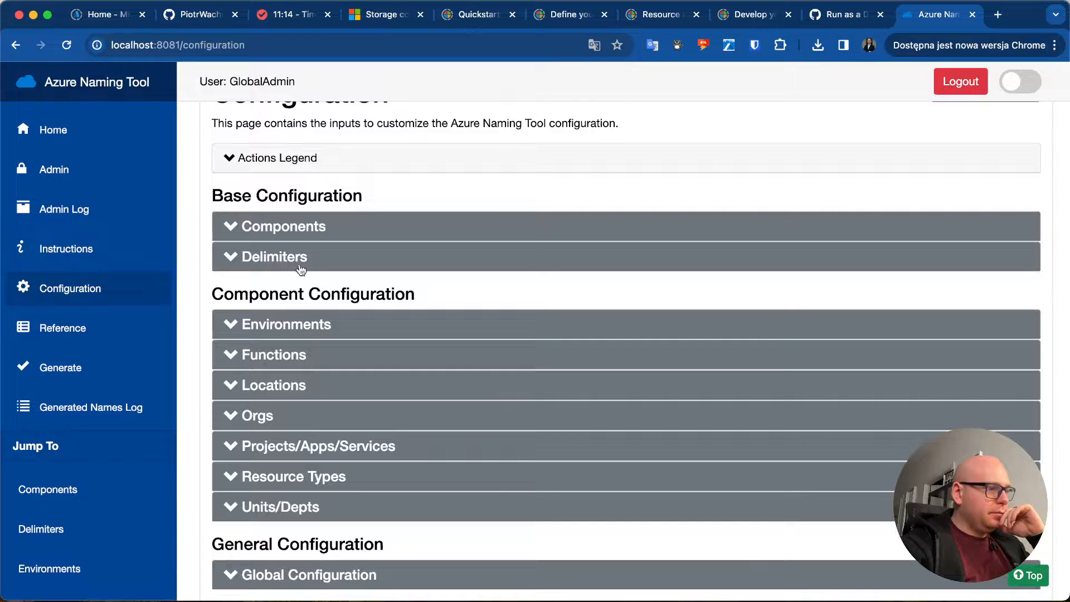
- Expand the Components section under Base Configuration and look through the list of current components
left_click(286, 325)
left_click(286, 324)
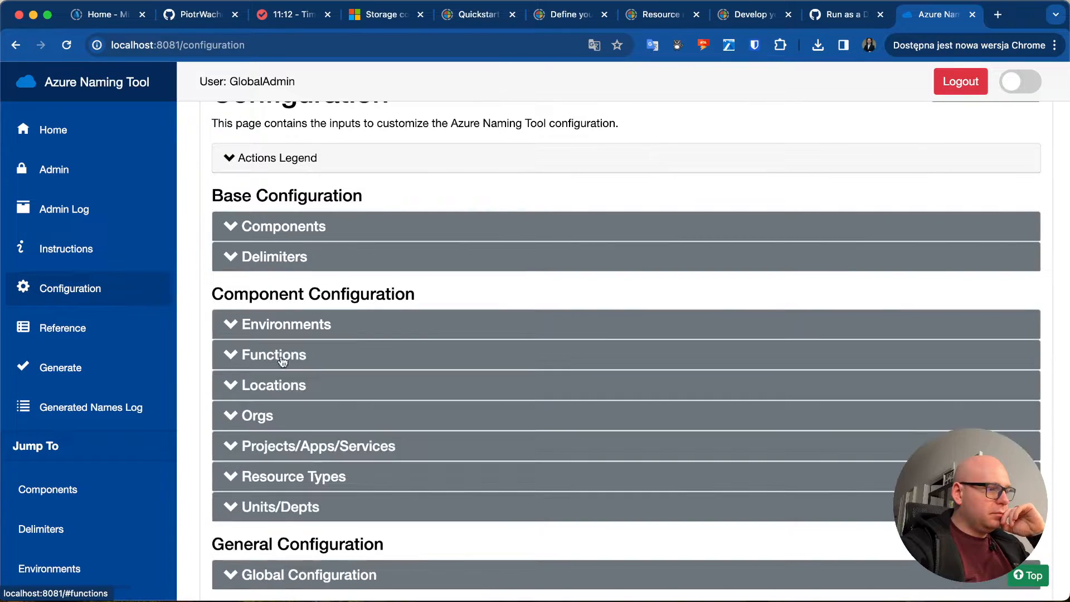
left_click(290, 237)
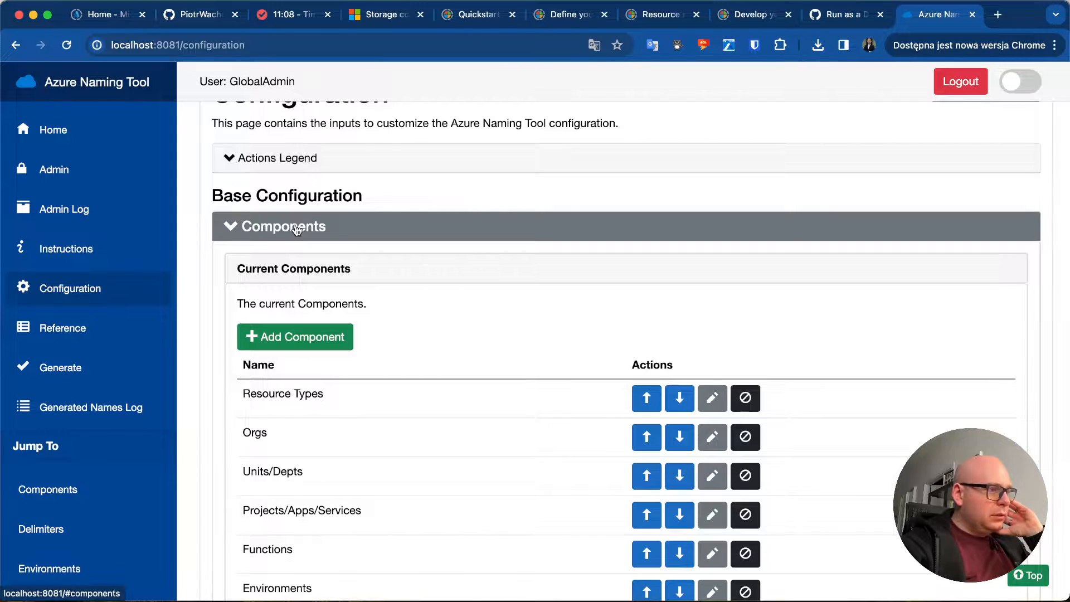
scroll(296, 230, "up", 2)
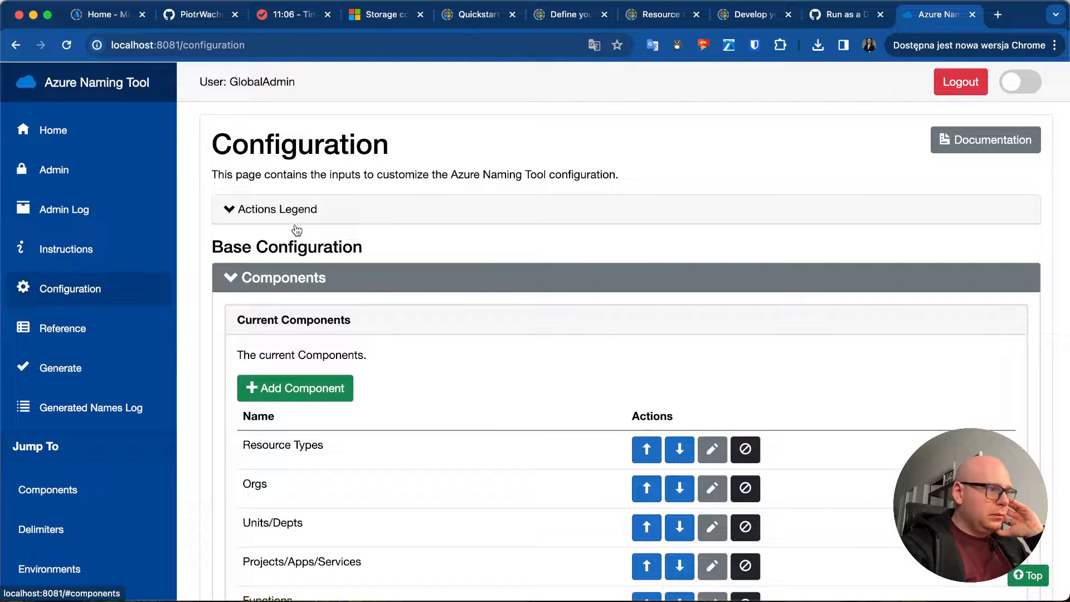
scroll(297, 229, "down", 8)
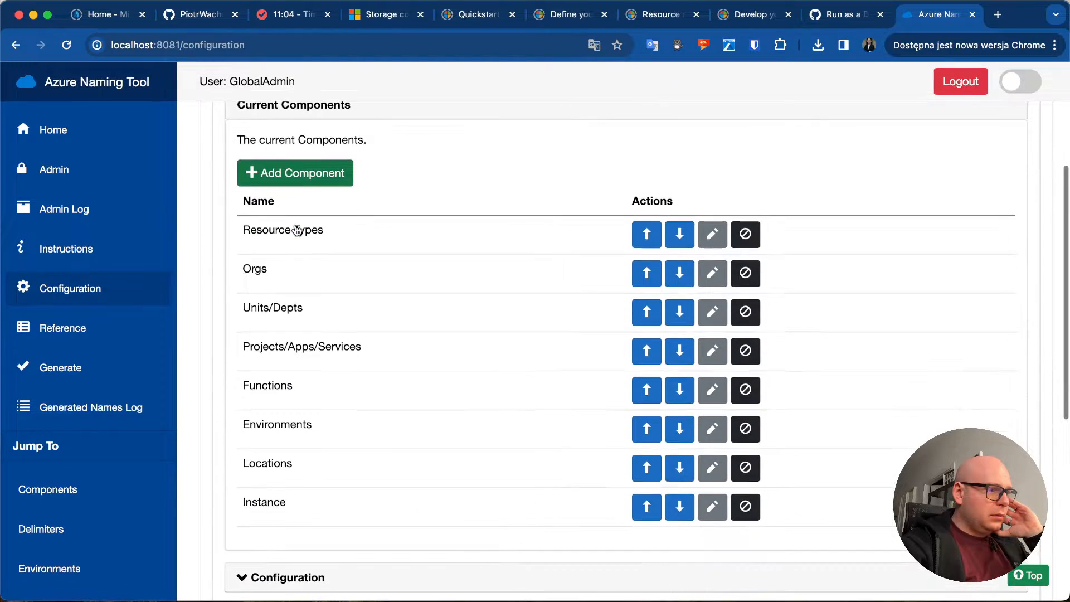
scroll(297, 230, "down", 1)
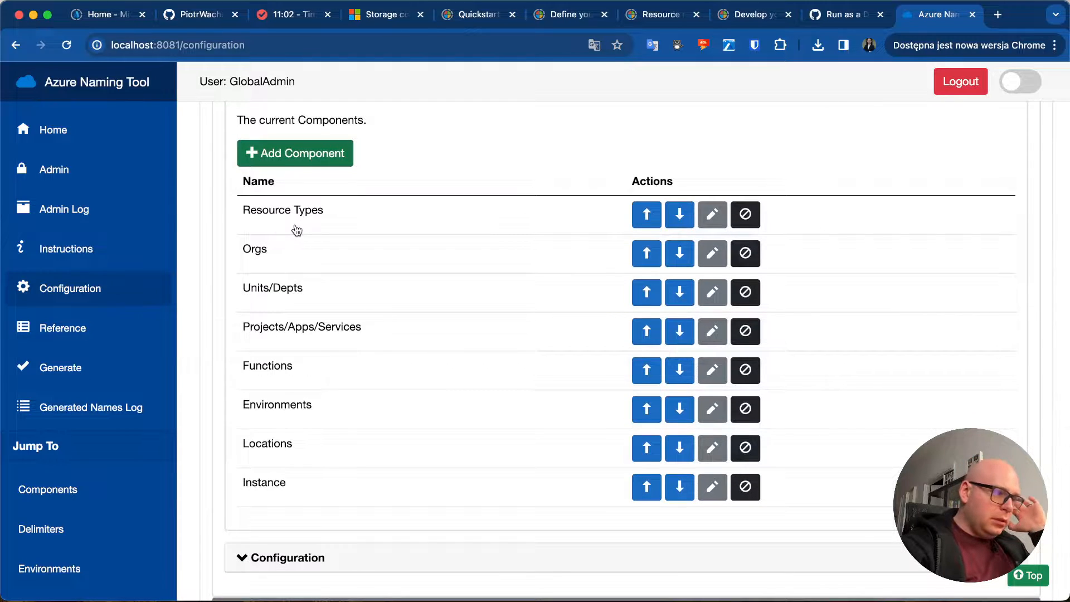
scroll(296, 229, "down", 3)
scroll(295, 229, "down", 1)
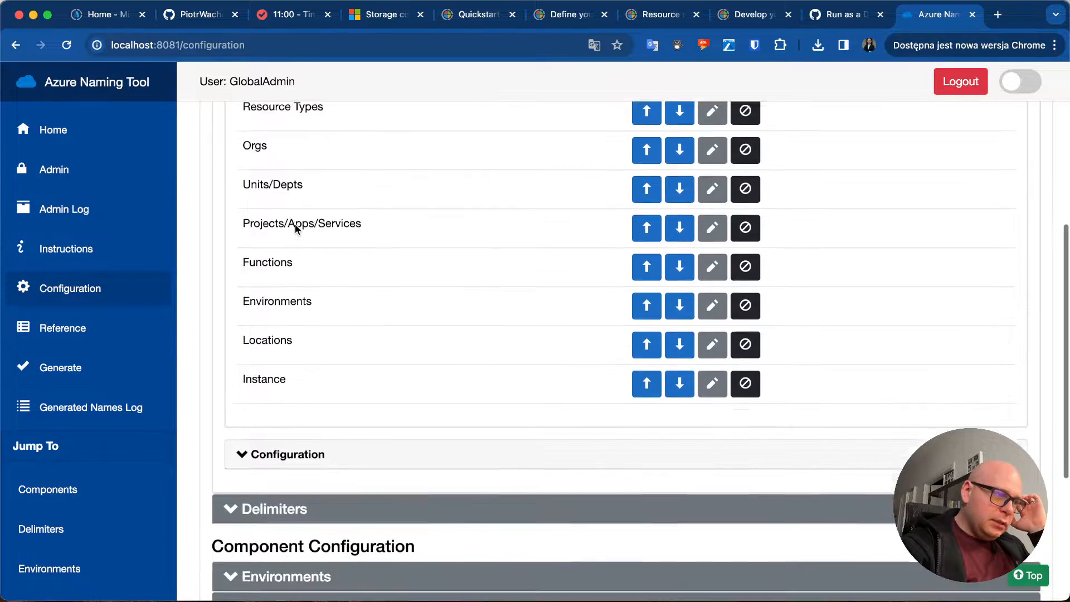
scroll(296, 224, "down", 1)
scroll(296, 224, "up", 1)
scroll(295, 224, "down", 1)
scroll(296, 224, "up", 3)
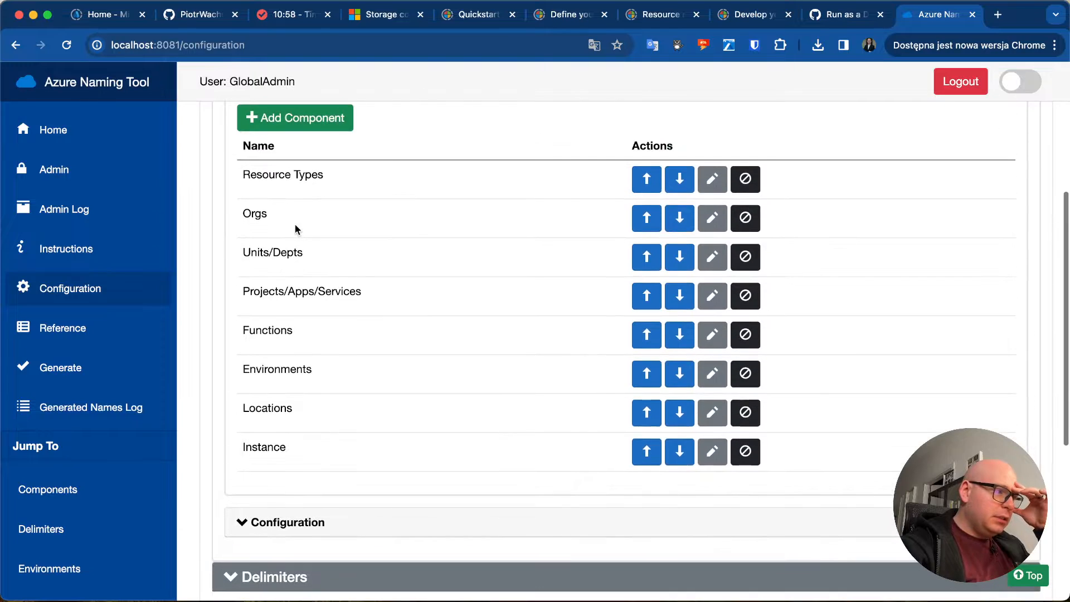
scroll(296, 226, "down", 8)
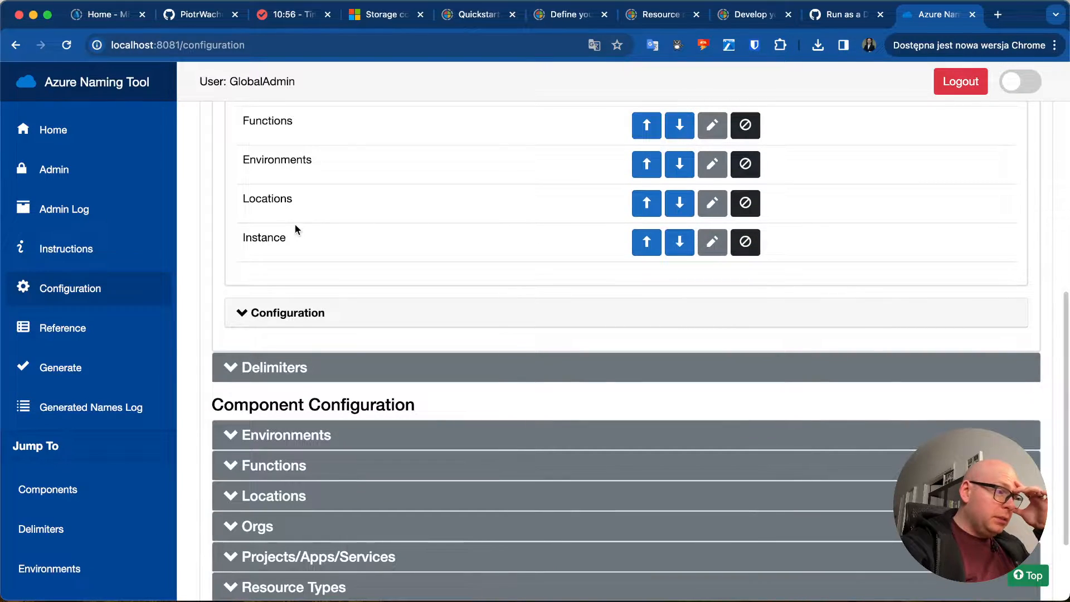
- Expand the Delimiters section and review the available delimiter options
left_click(262, 371)
scroll(263, 370, "down", 10)
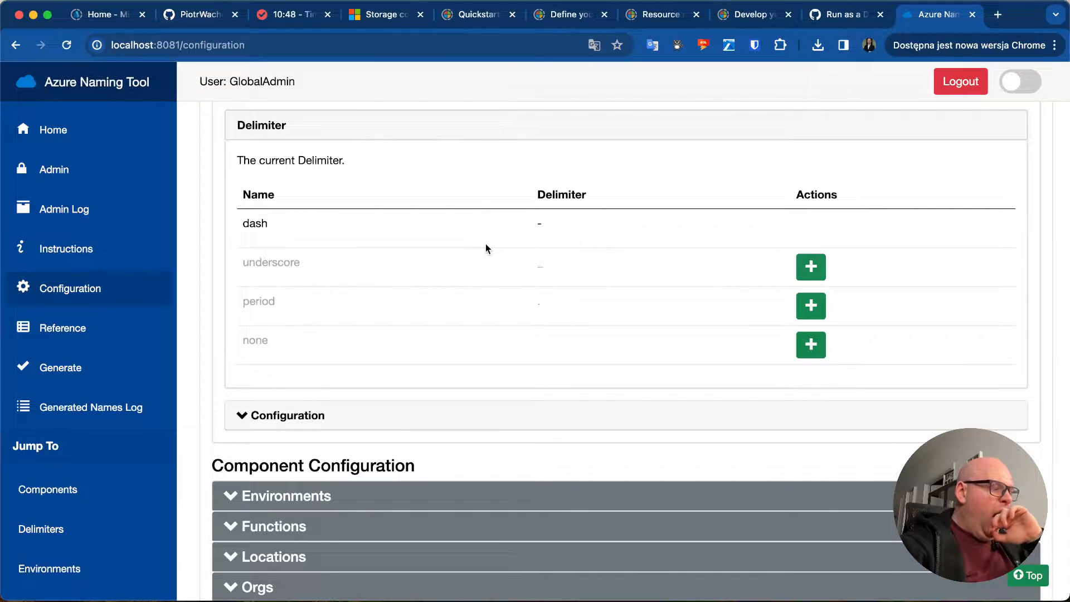
scroll(349, 465, "down", 3)
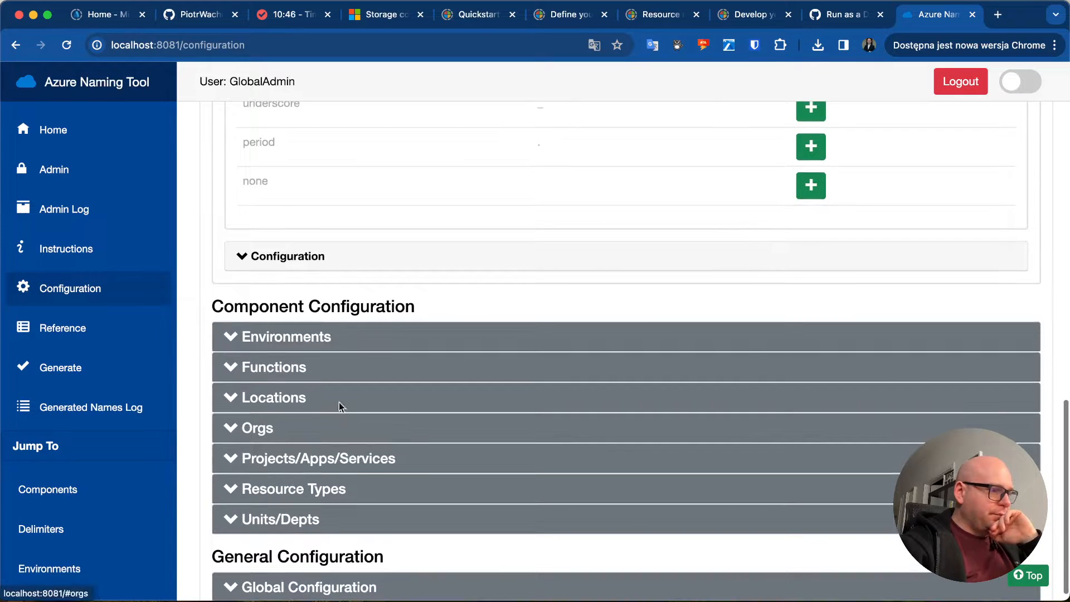
- Expand the Environments and Functions sections under Component Configuration and review their entries and short names
left_click(336, 345)
scroll(335, 346, "down", 5)
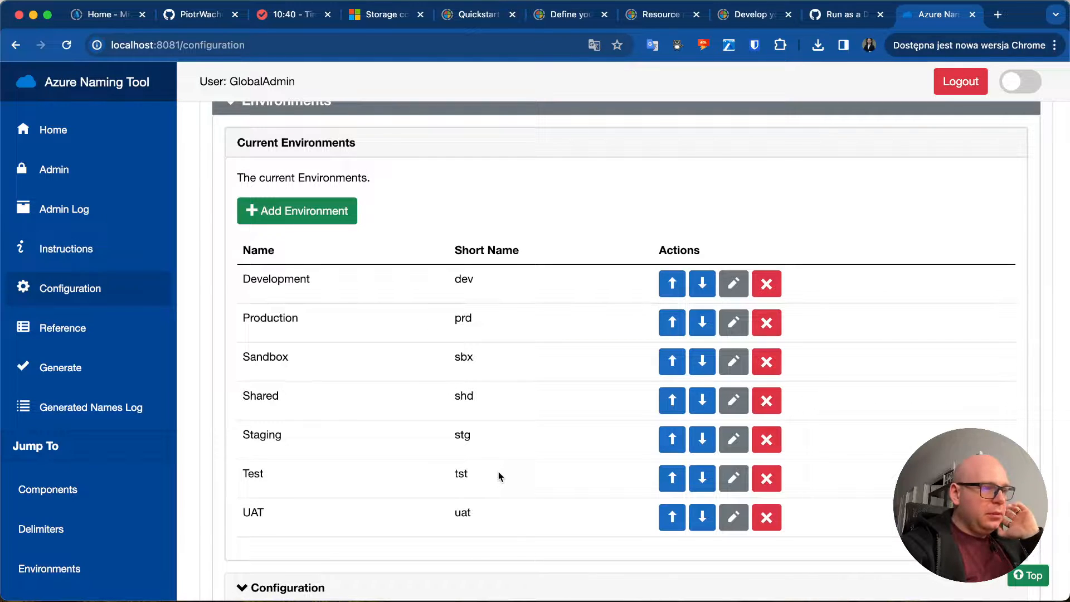
scroll(498, 474, "down", 6)
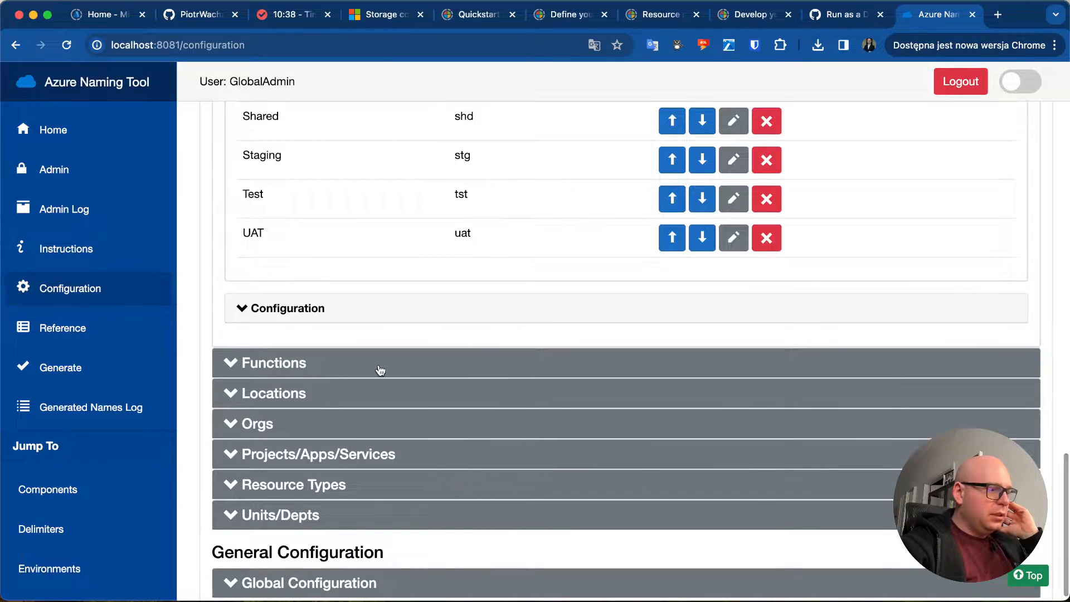
left_click(379, 368)
scroll(433, 459, "down", 3)
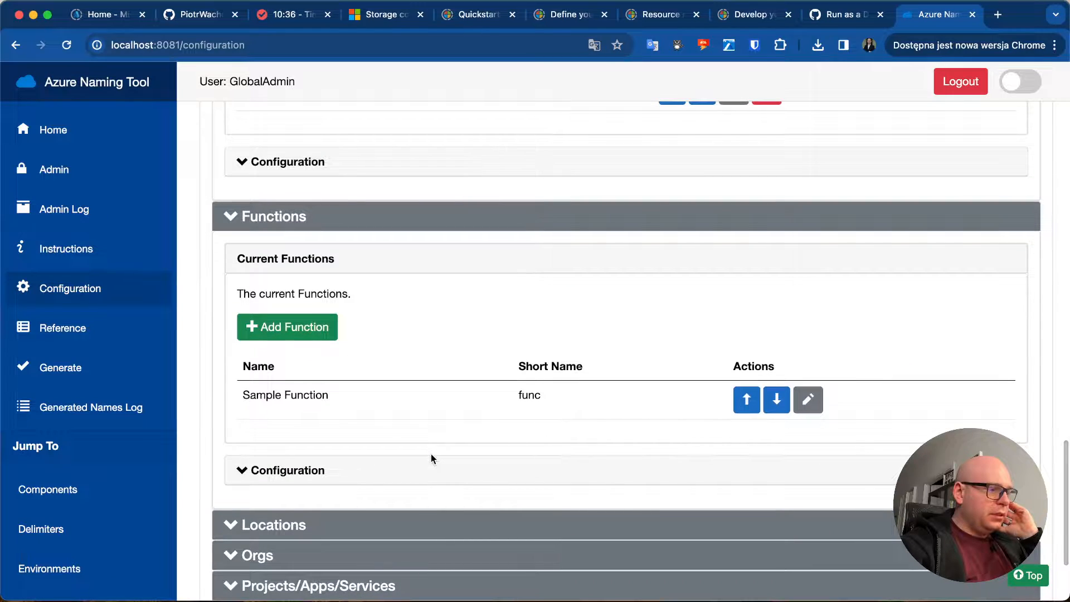
scroll(433, 459, "up", 3)
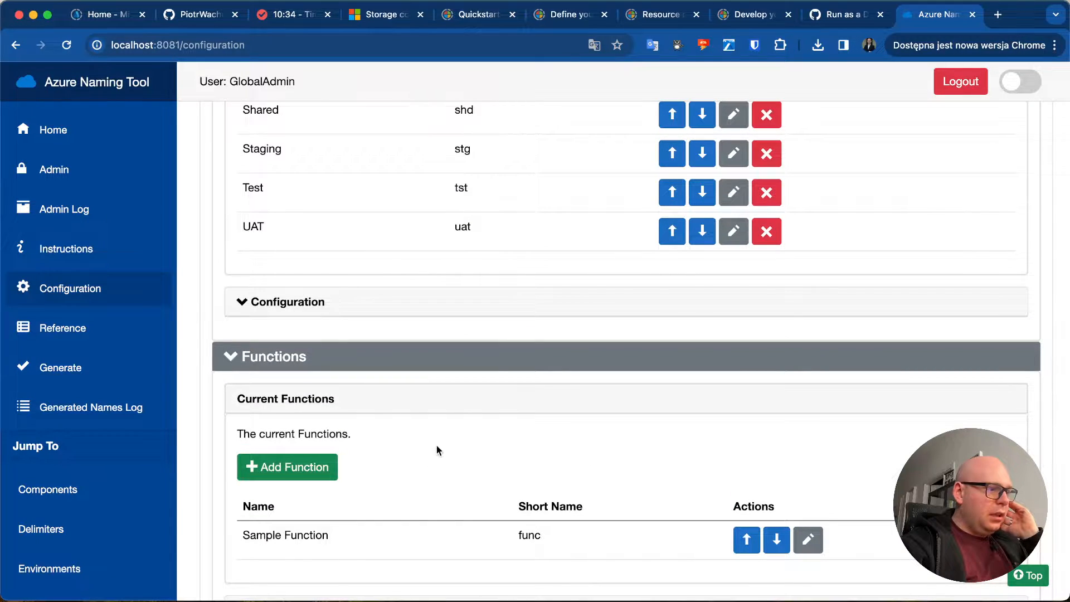
- Disable the Functions component in the Current Components list
scroll(628, 485, "up", 15)
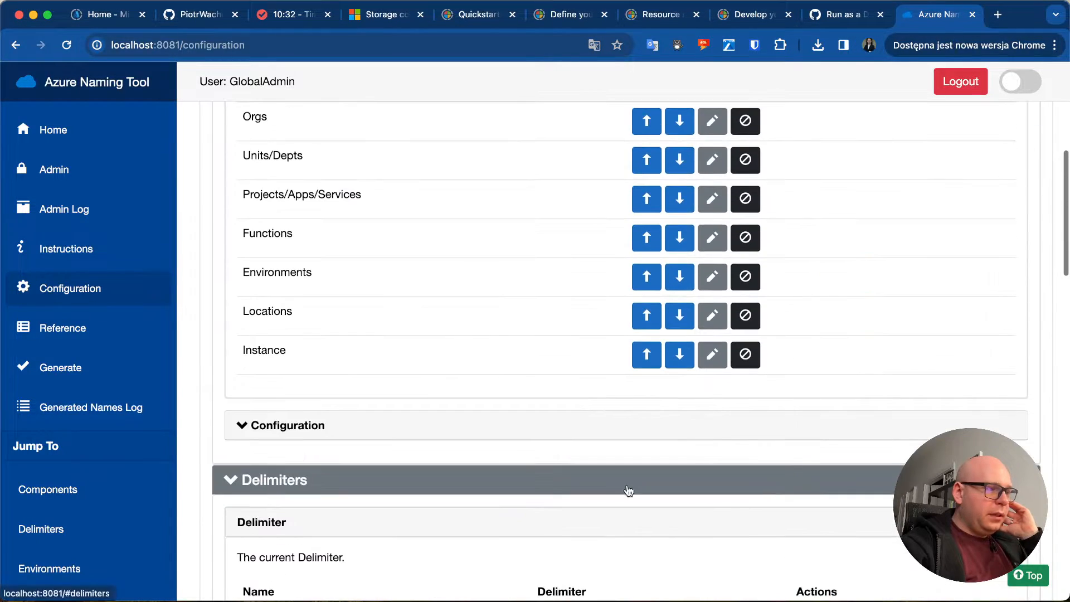
scroll(629, 491, "up", 2)
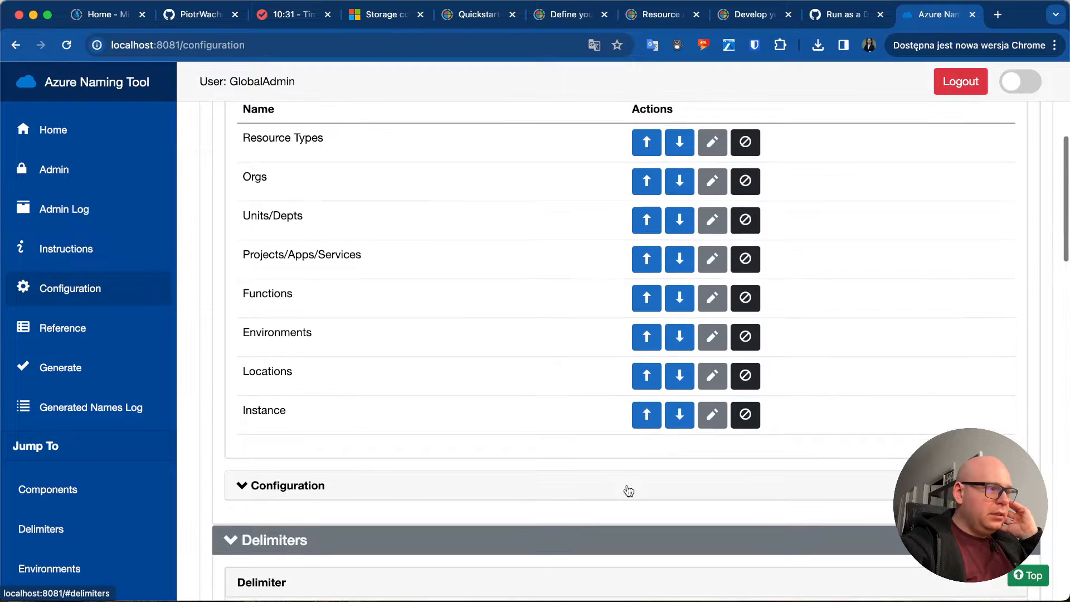
left_click(745, 301)
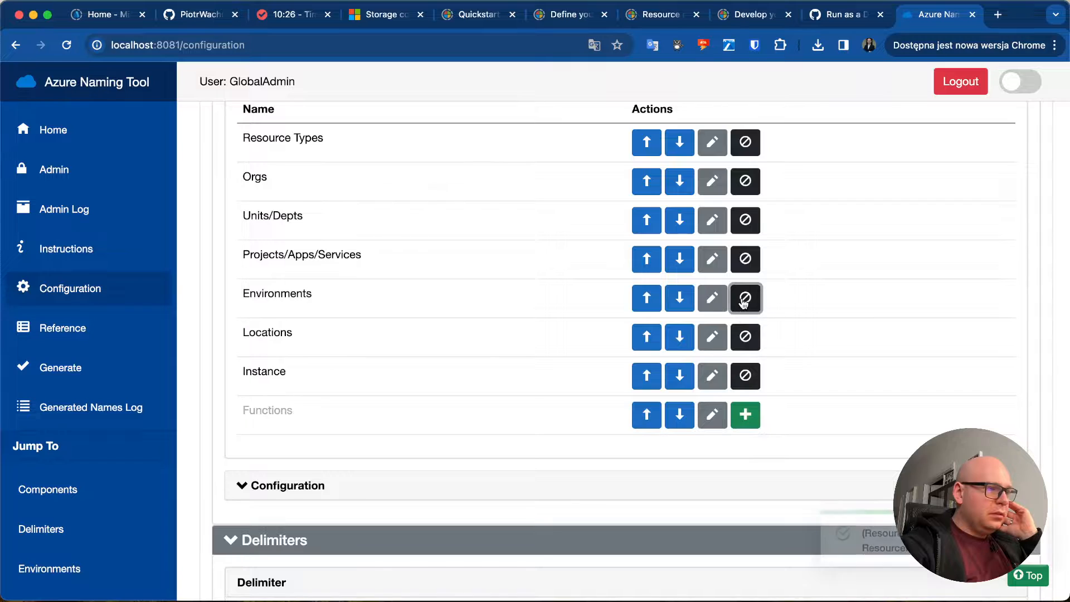
- Collapse the Environments section, inspect the edit form of Sample Function, and close it without changing anything
scroll(595, 467, "up", 5)
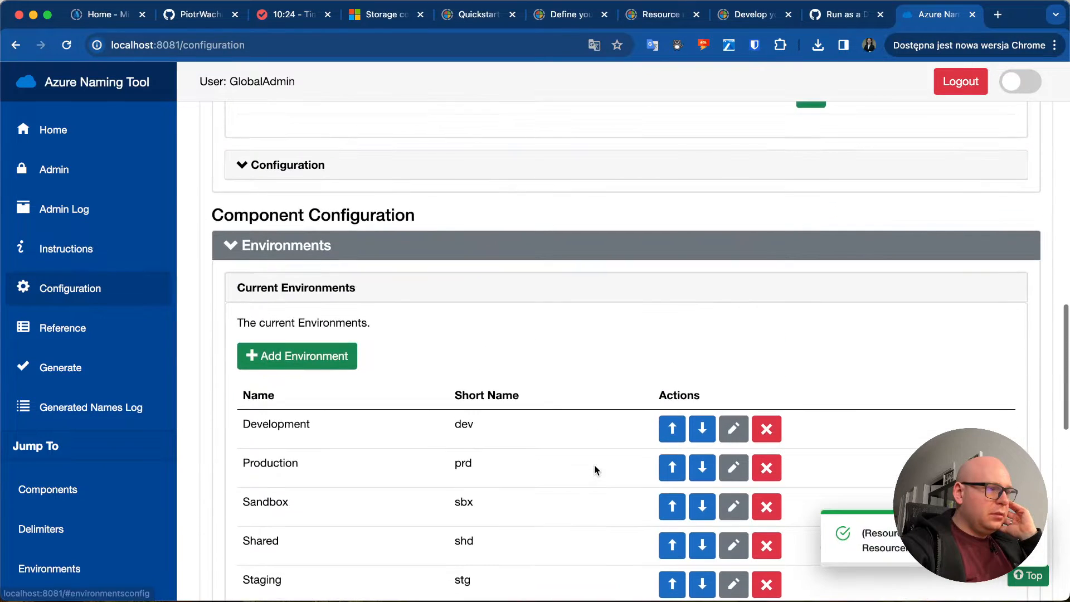
left_click(521, 242)
left_click(444, 284)
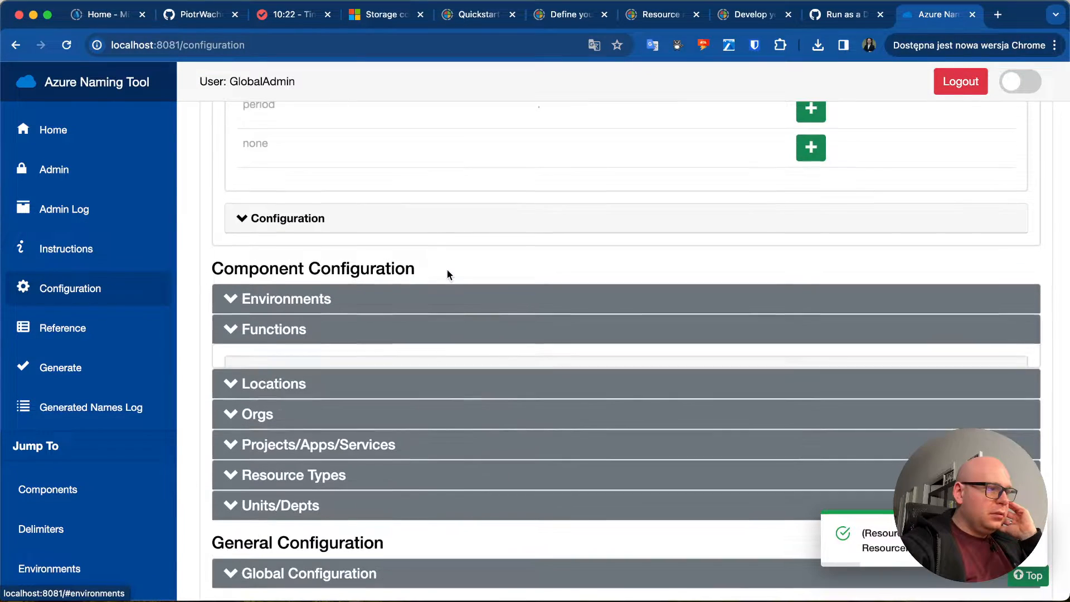
left_click(450, 357)
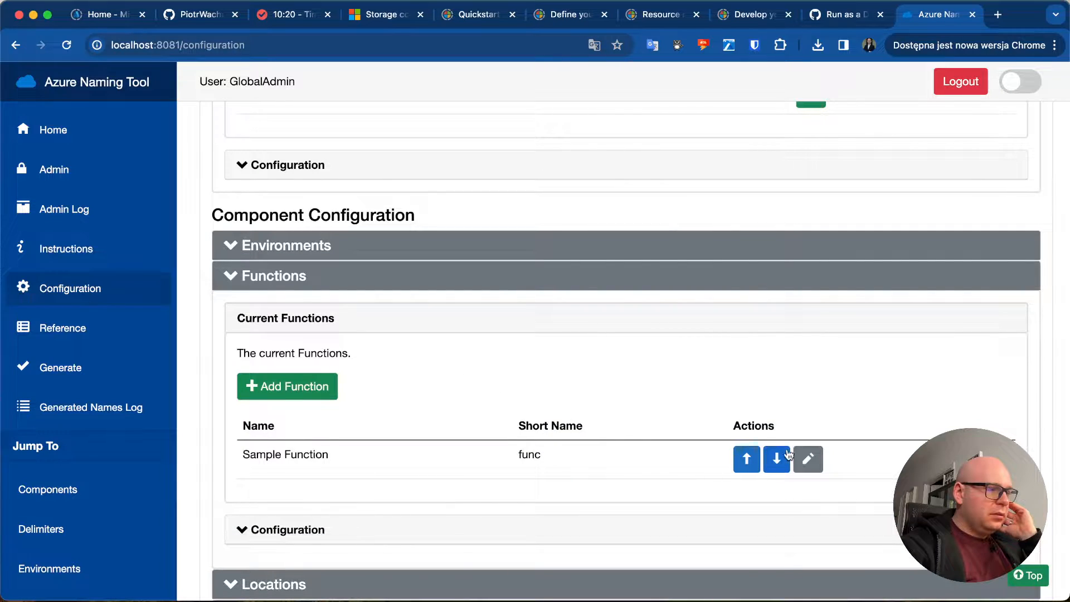
left_click(808, 457)
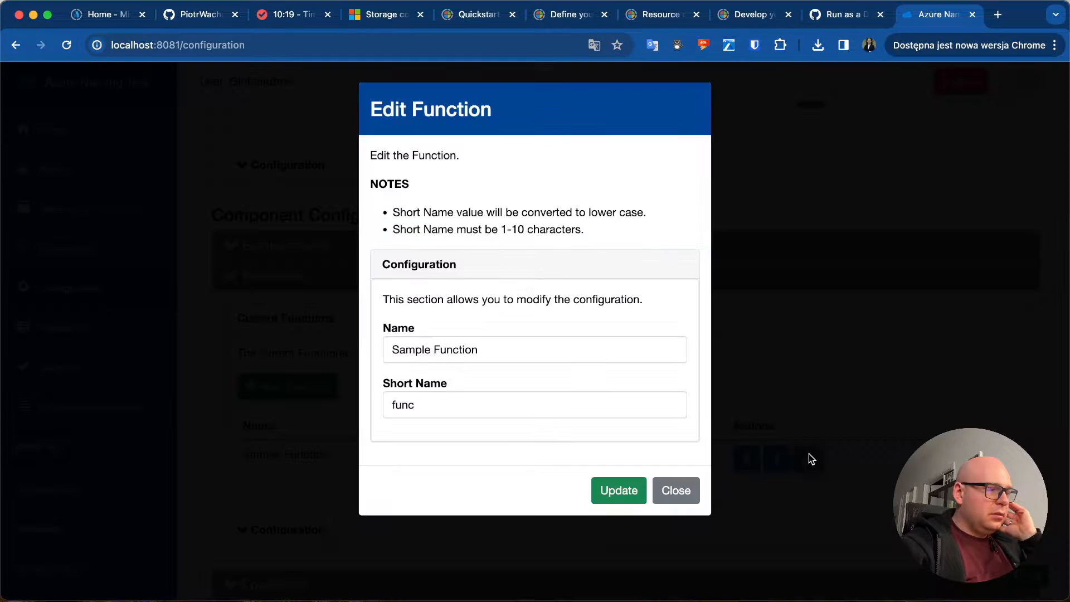
left_click(676, 490)
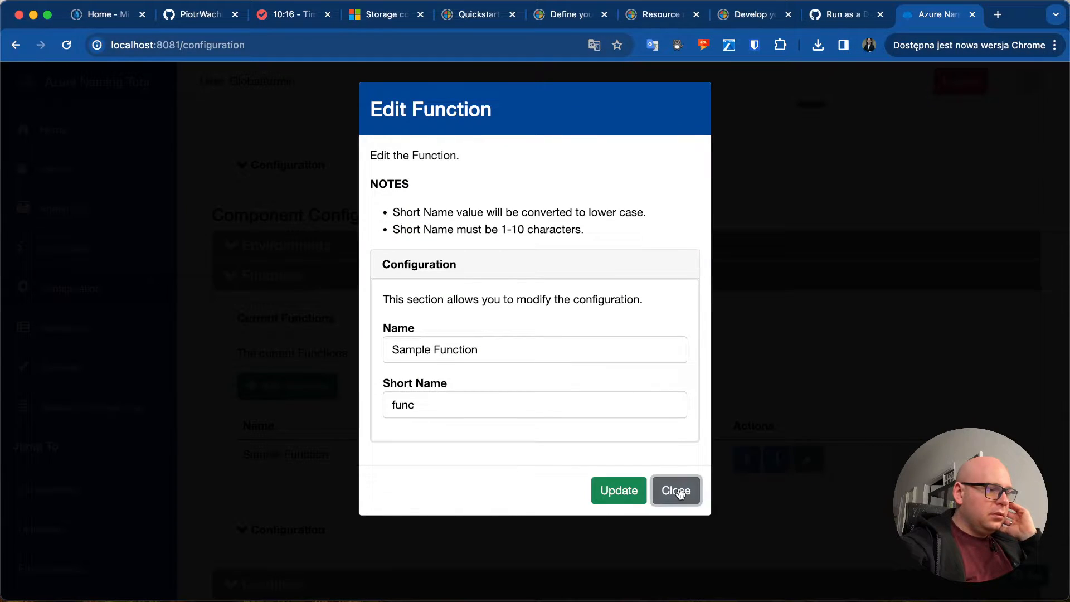
scroll(679, 492, "down", 4)
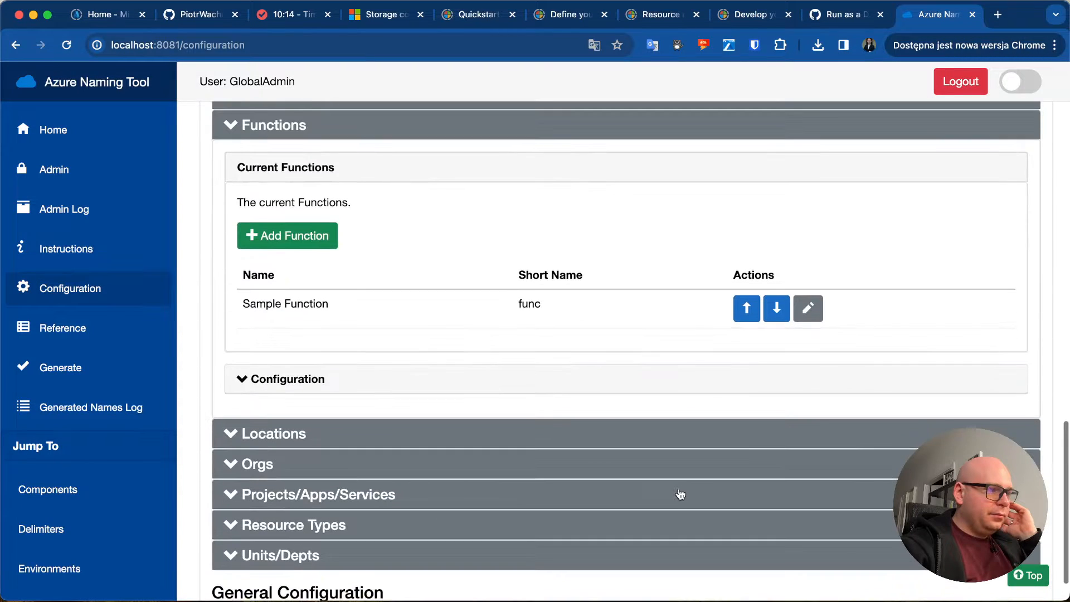
- Switch the page's display theme and set it back again
scroll(736, 416, "up", 5)
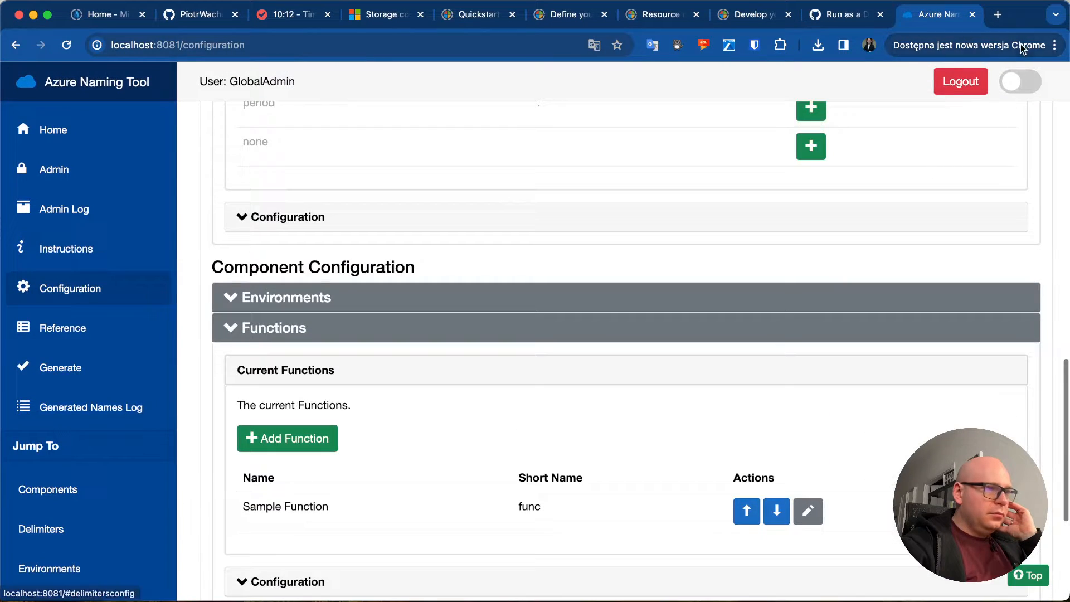
left_click(1018, 89)
left_click(1018, 90)
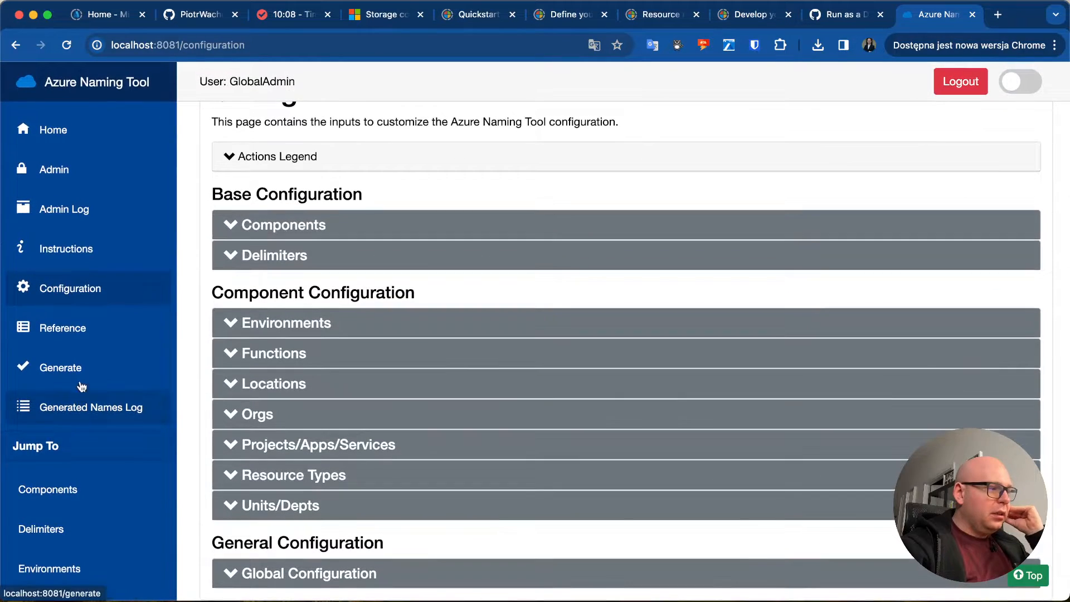
- Open the Generate page and review its instructions, generate modes and resource type selection
left_click(96, 369)
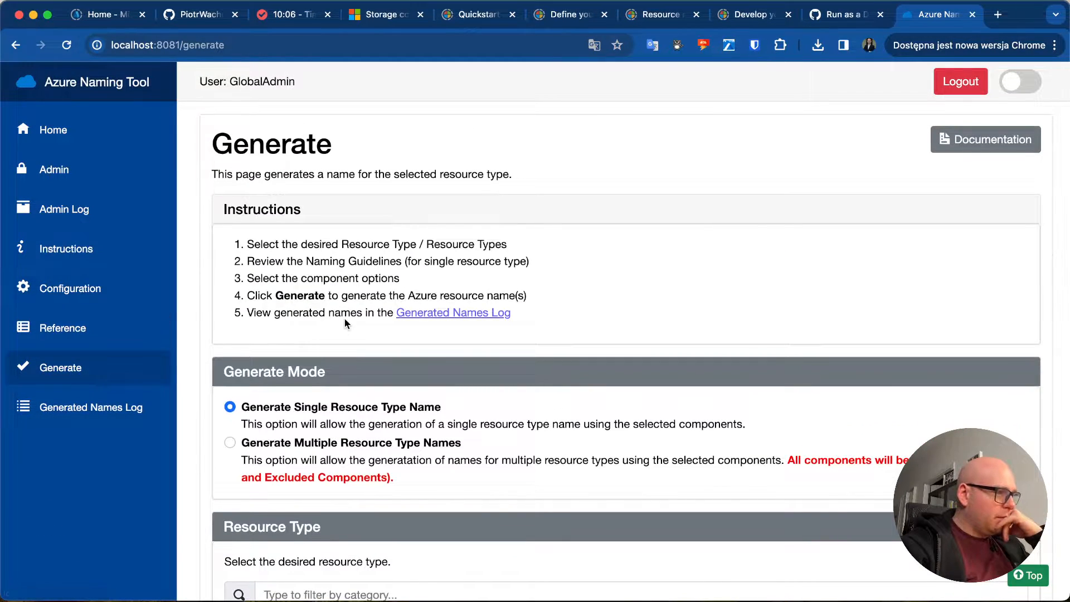
scroll(309, 287, "down", 2)
scroll(360, 347, "down", 2)
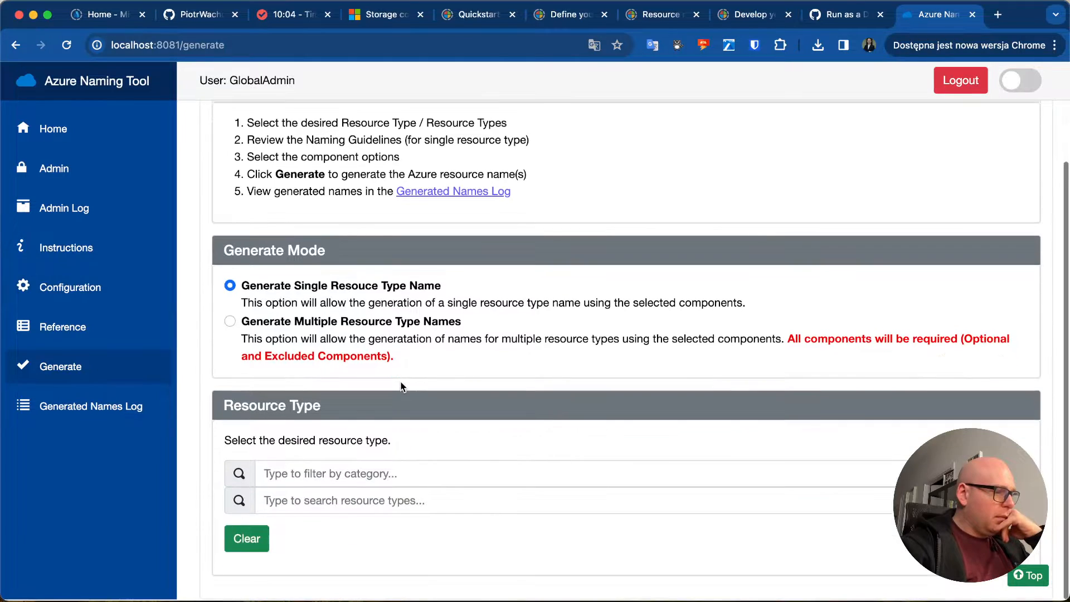
scroll(401, 385, "up", 4)
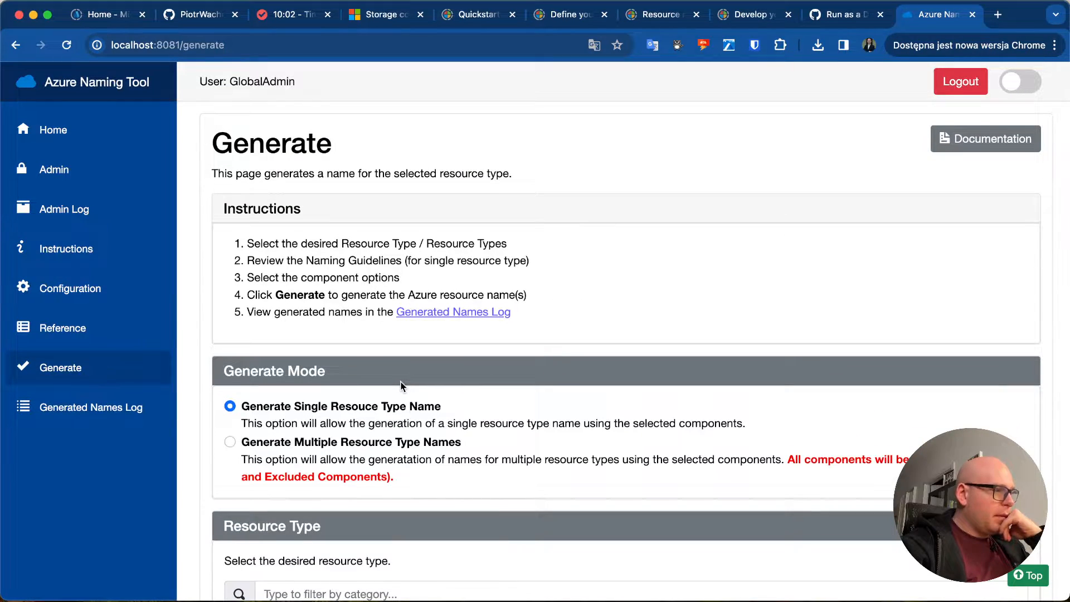
- Check the Generated Names Log page
left_click(53, 405)
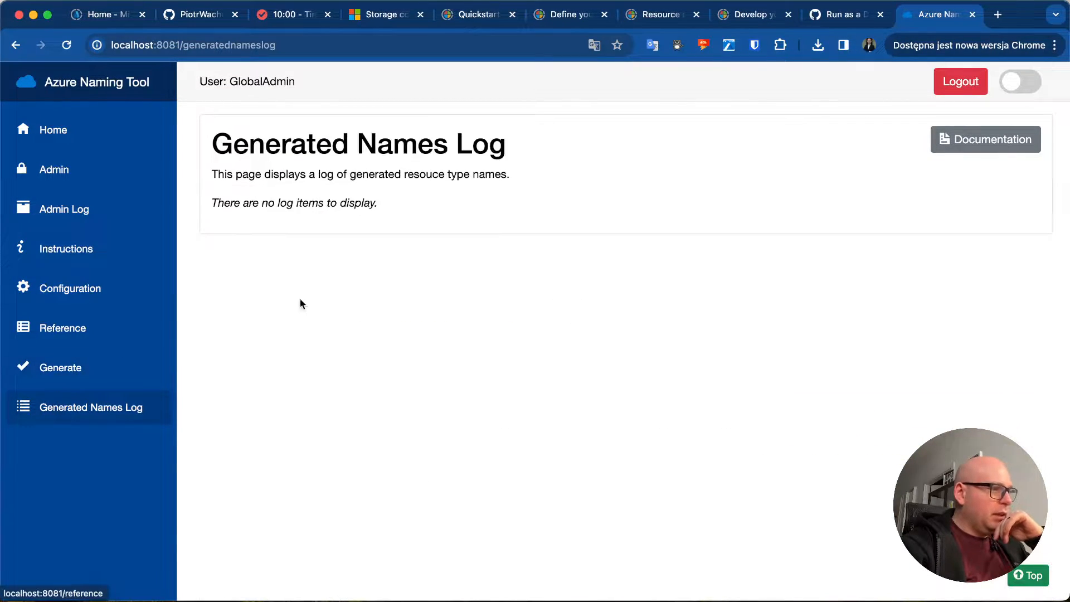
left_click(101, 382)
left_click(87, 416)
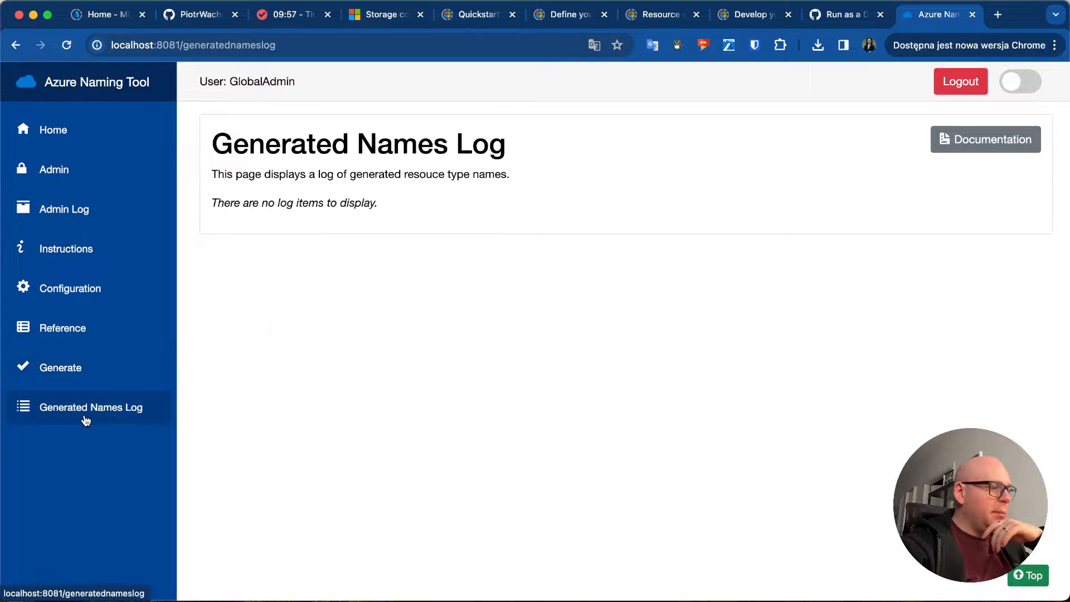
- Open the Generate page, set the mode to Generate Multiple Resource Type Names, and bring up the resource type selection
left_click(98, 375)
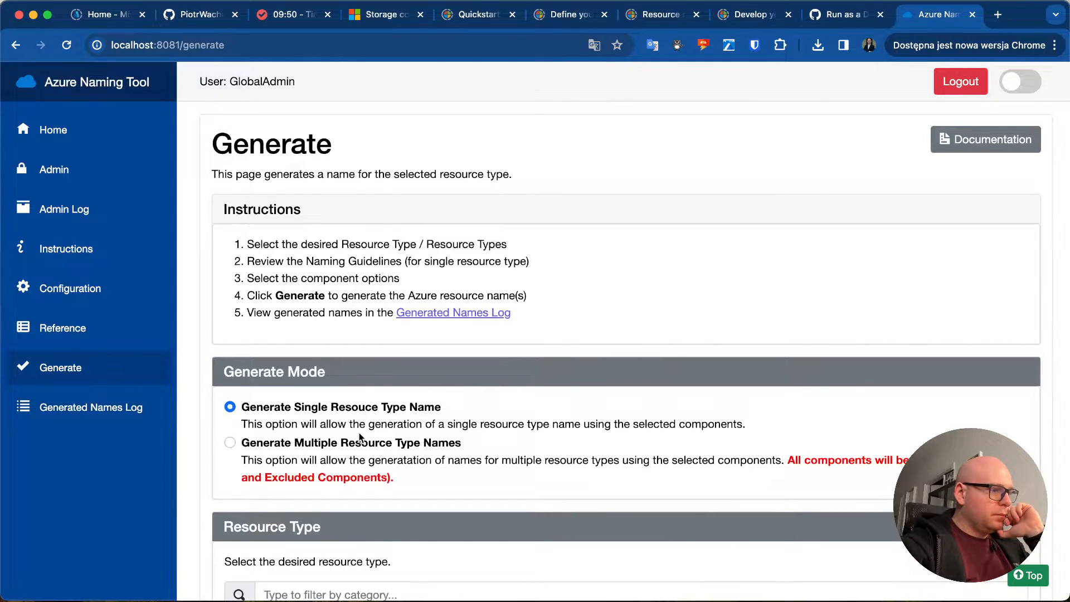
left_click(356, 450)
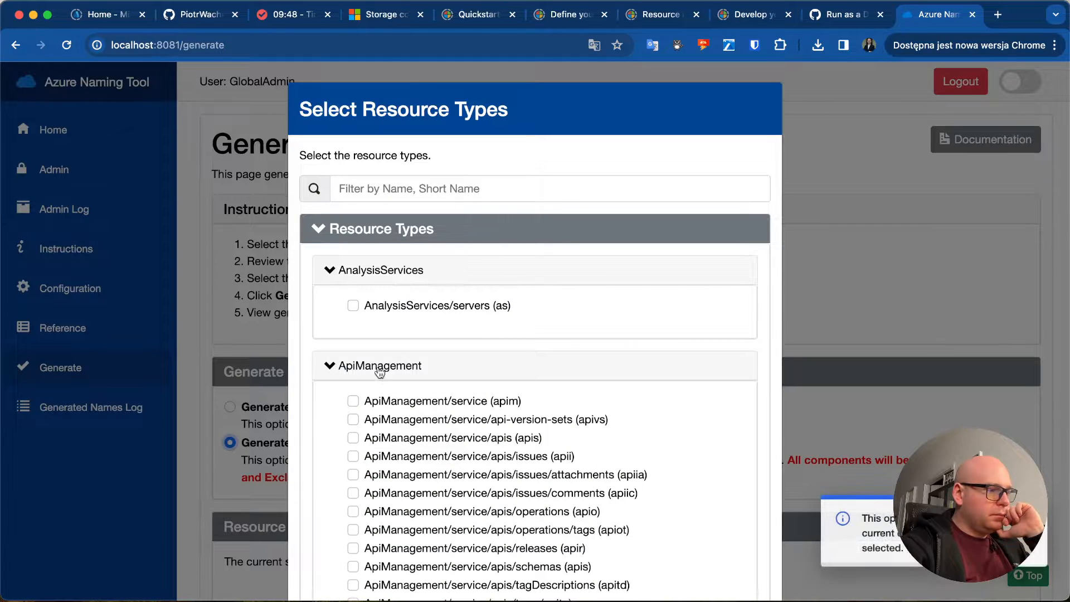
left_click(243, 430)
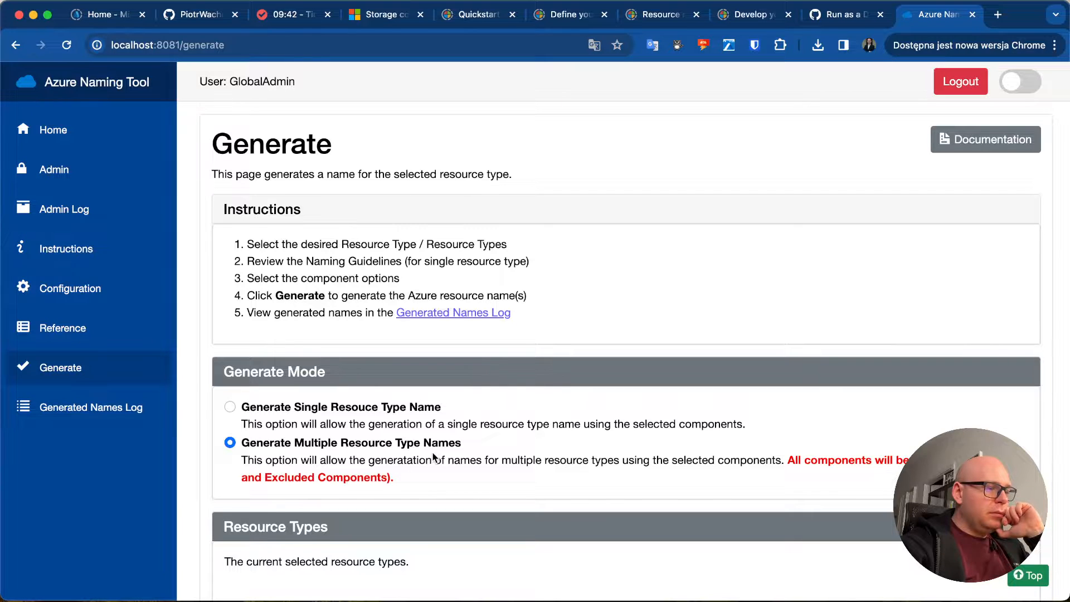
scroll(434, 457, "down", 2)
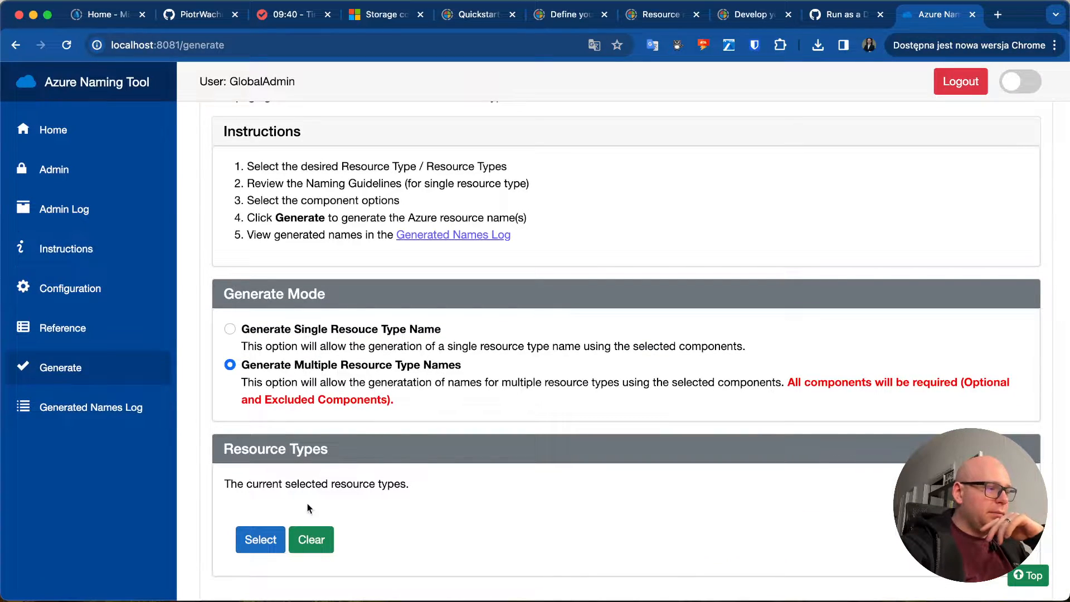
left_click(305, 365)
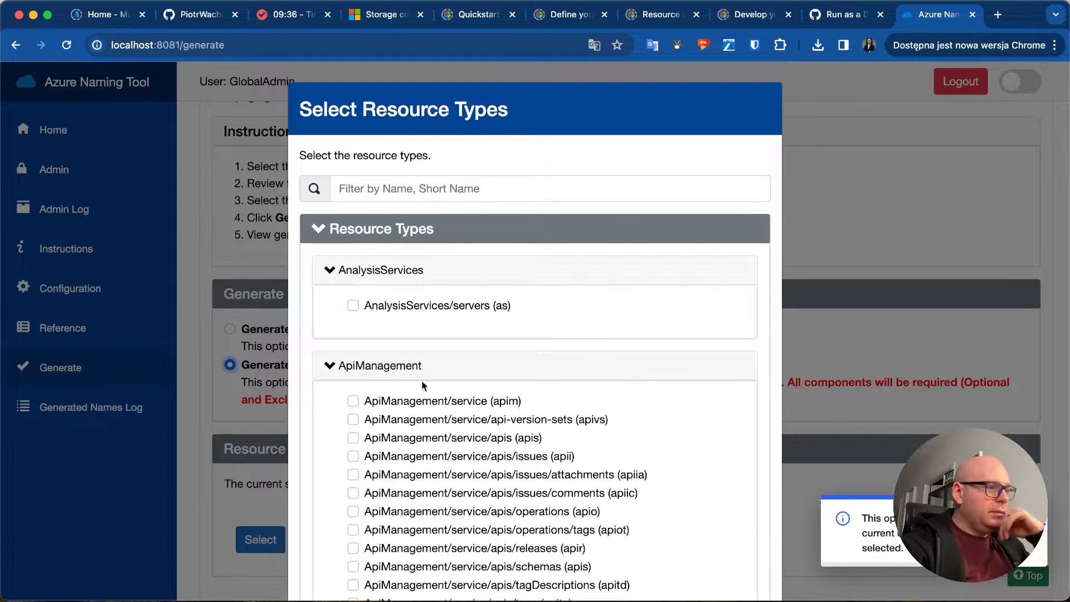
- Filter the resource types by "key" and select KeyVault/vaults (kv)
left_click(432, 194)
type("k")
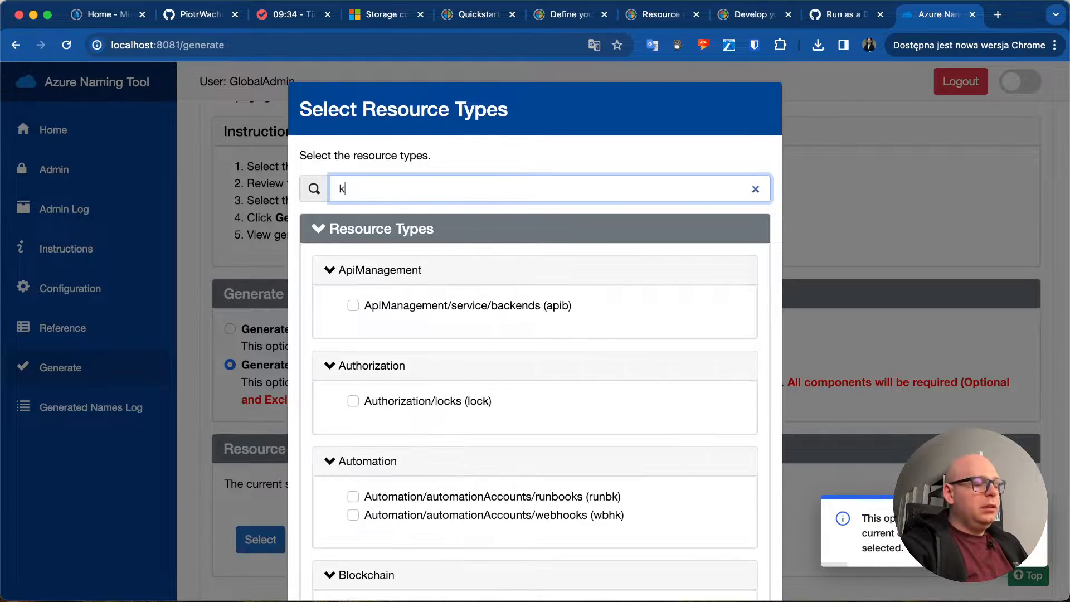
type("ey")
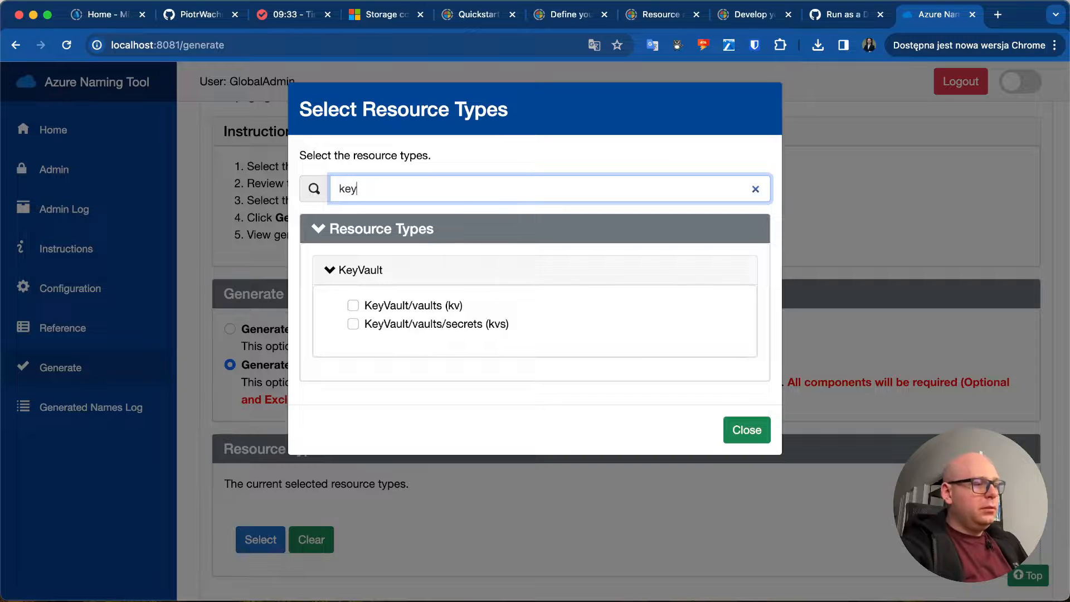
left_click(354, 306)
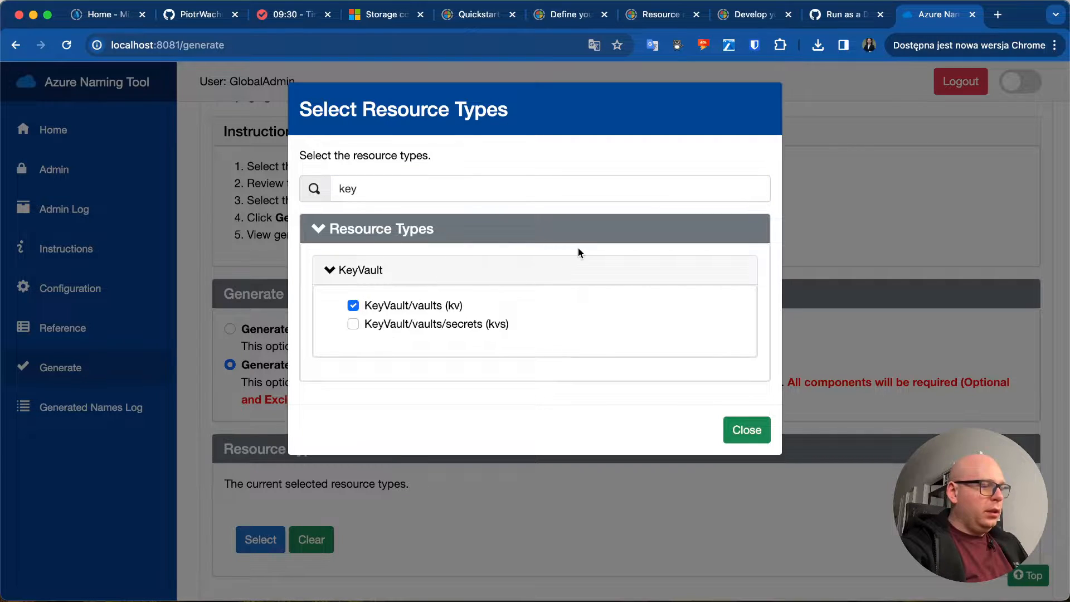
- Filter the resource types by "func" and select Web/sites - Function App (func)
left_click(504, 190)
key("BackSpace")
key("BackSpace")
key("BackSpace")
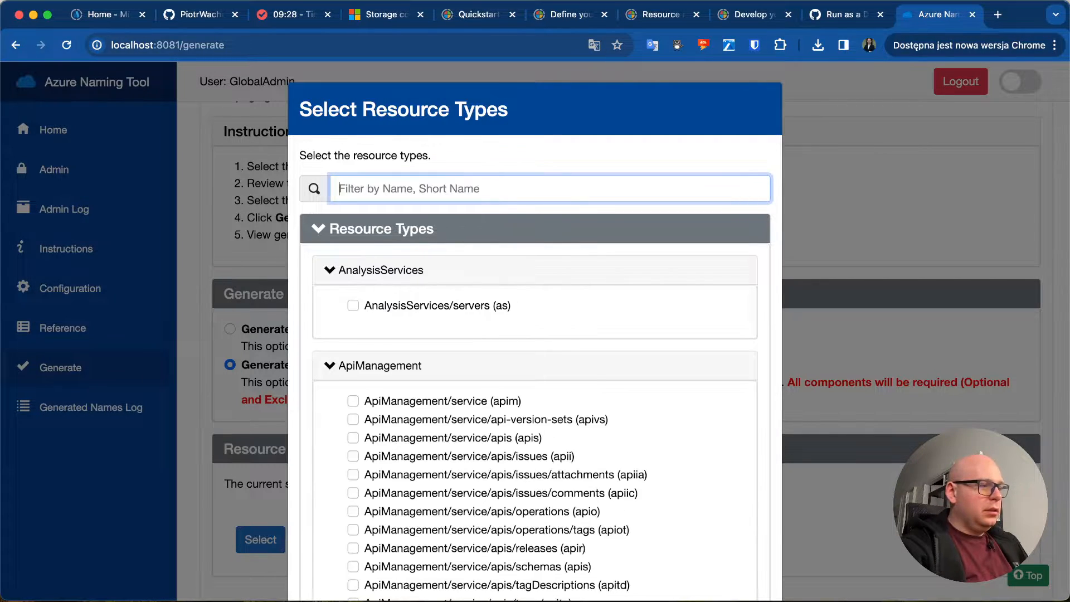
type("func")
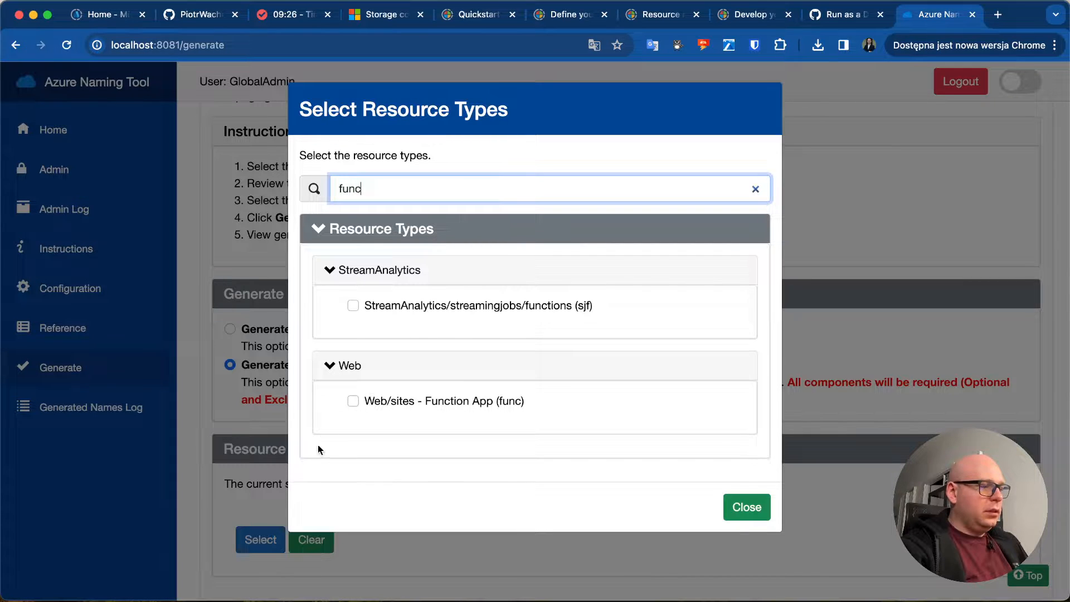
left_click(353, 401)
- Filter the resource types by "app" and select AppConfiguration/configurationStores (appcs)
left_click(354, 189)
double_click(354, 189)
type("aop")
key("BackSpace")
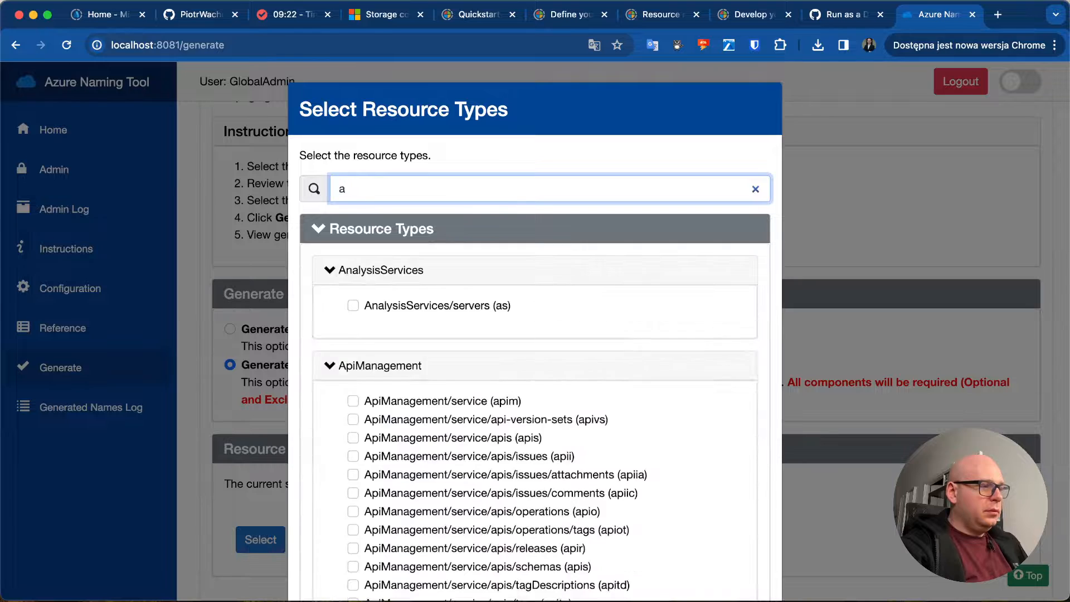
type("pp")
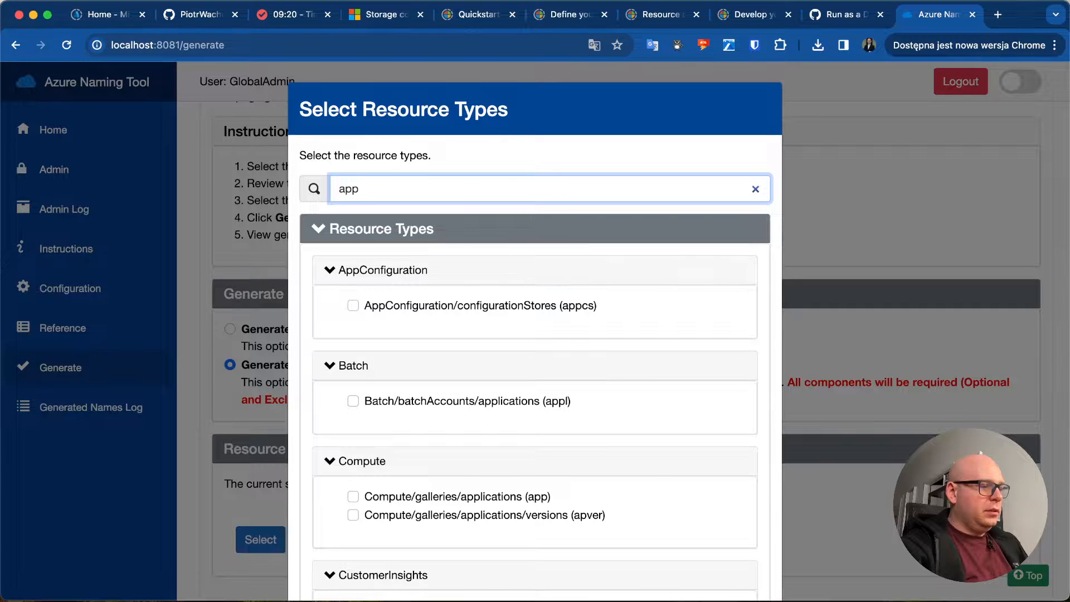
key("BackSpace")
key("BackSpace")
type("ser")
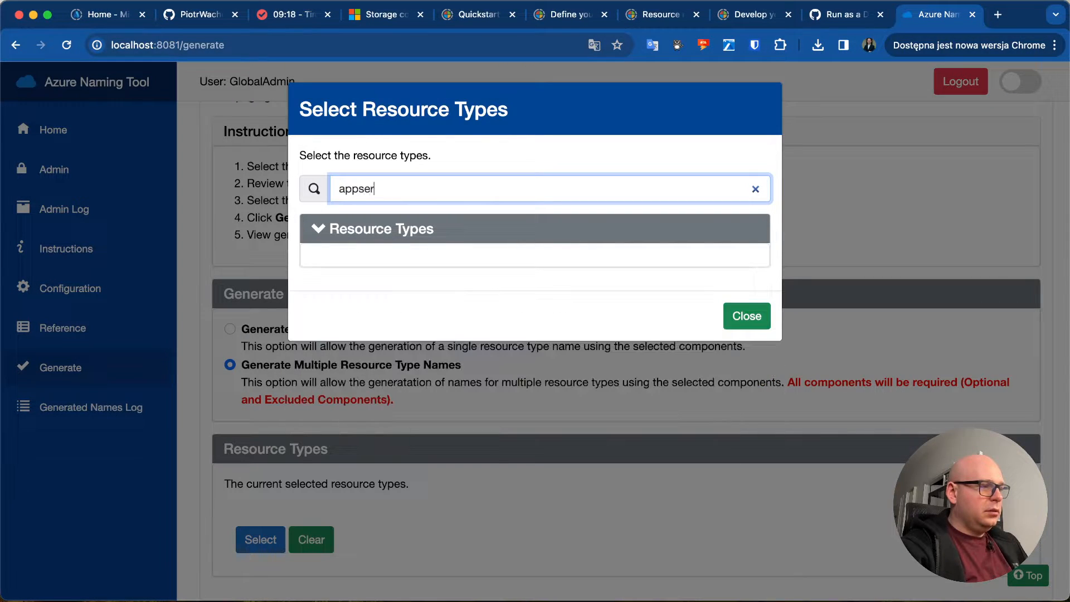
key("BackSpace")
key("BackSpace")
key("BackSpace")
scroll(460, 427, "down", 2)
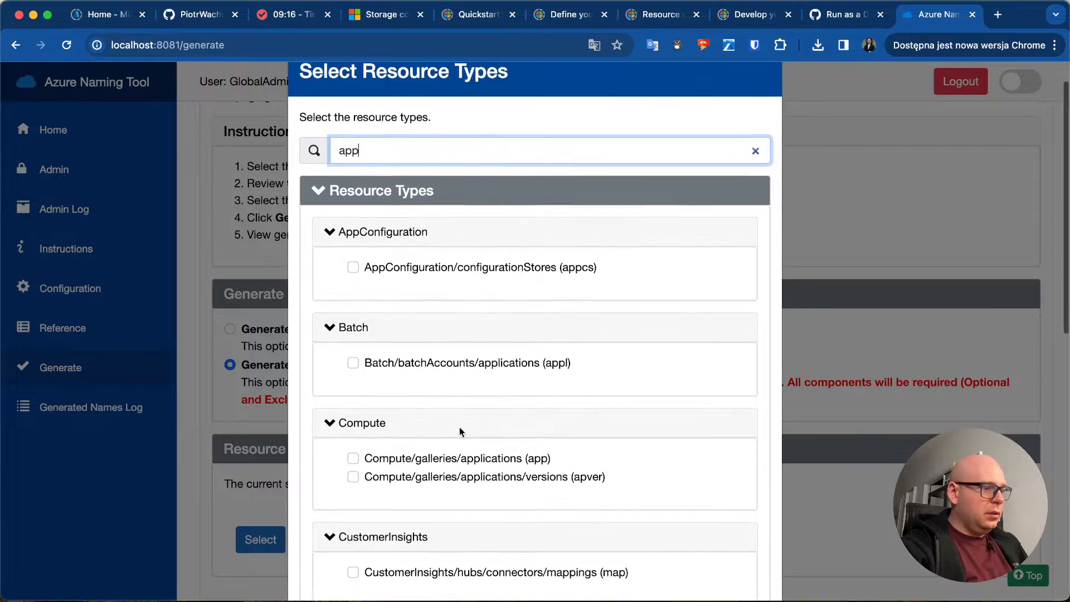
left_click(354, 248)
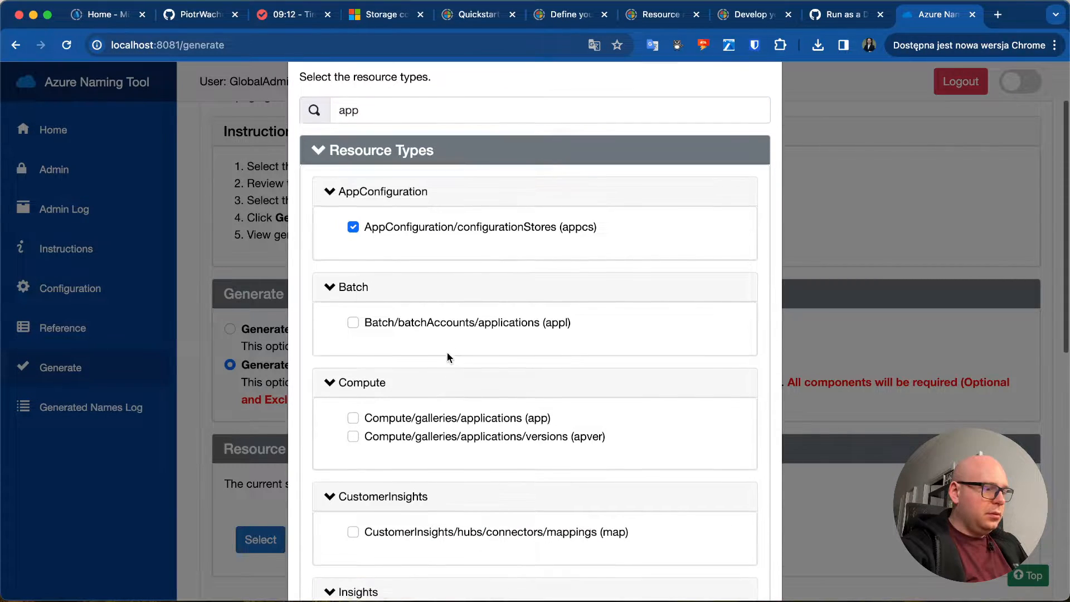
- Select Insights/components (appi) and look through the remaining entries that match "app"
scroll(447, 353, "down", 5)
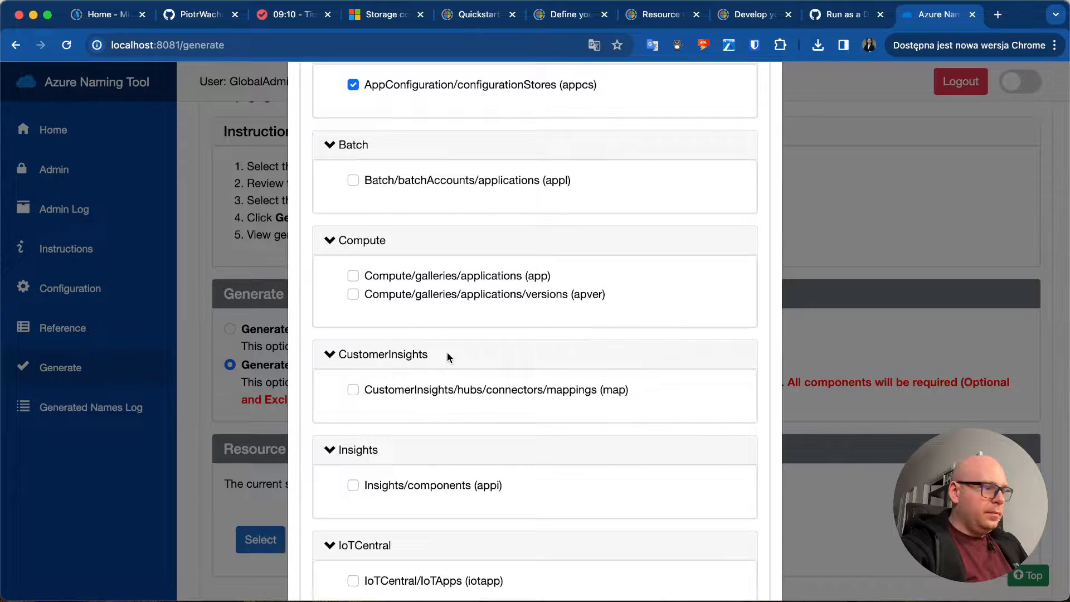
scroll(448, 353, "down", 7)
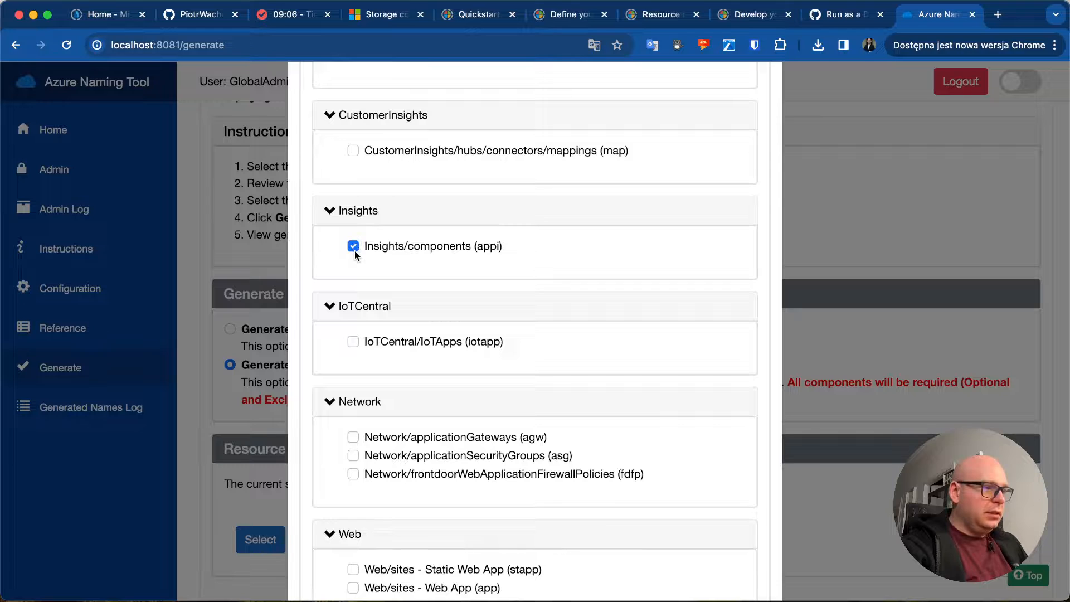
scroll(544, 486, "down", 3)
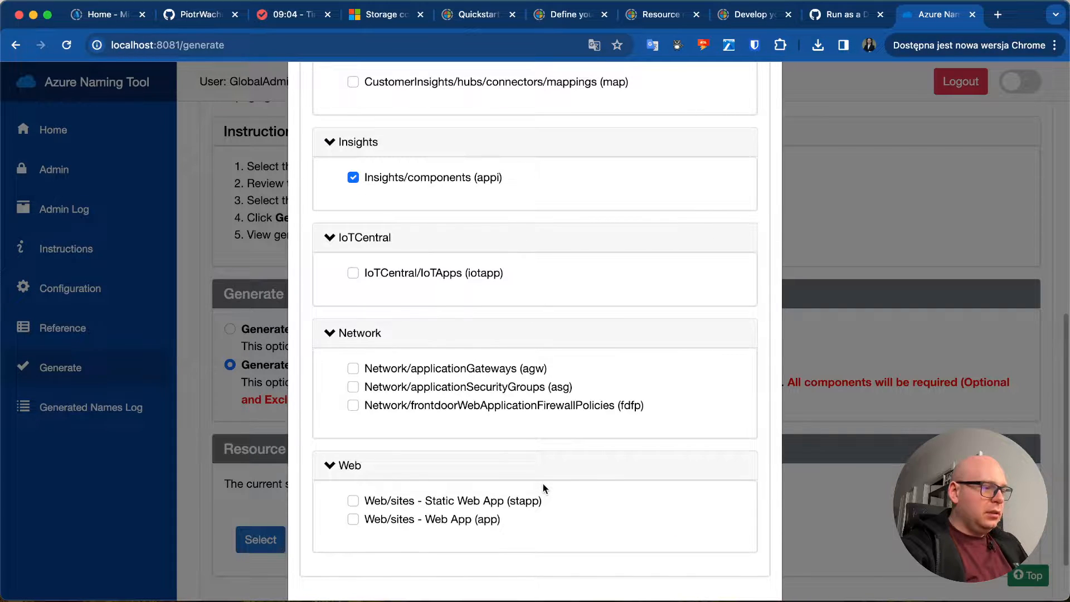
scroll(543, 484, "up", 4)
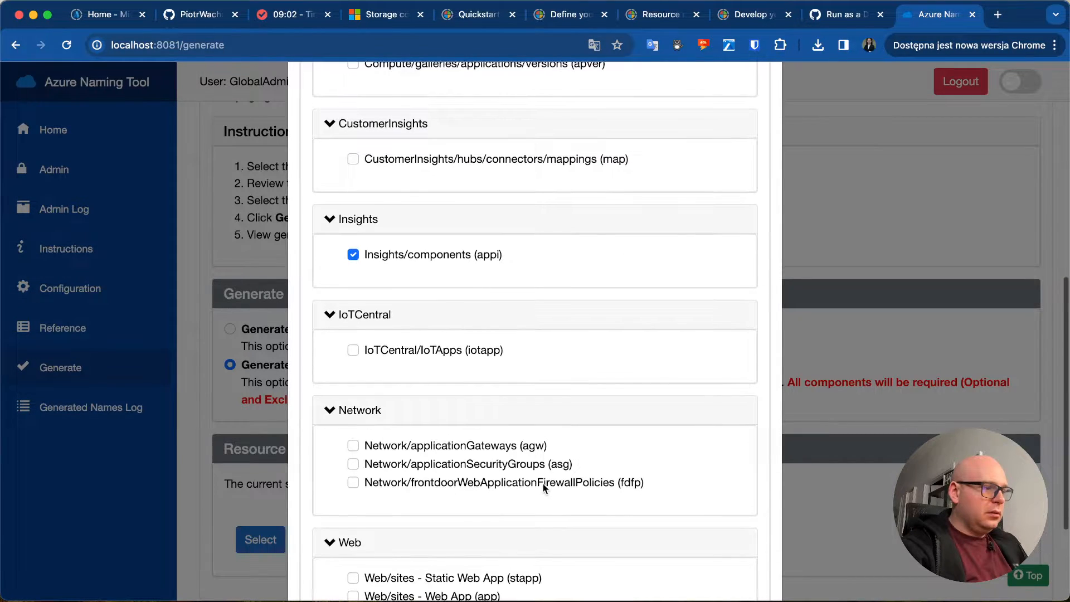
scroll(544, 485, "up", 12)
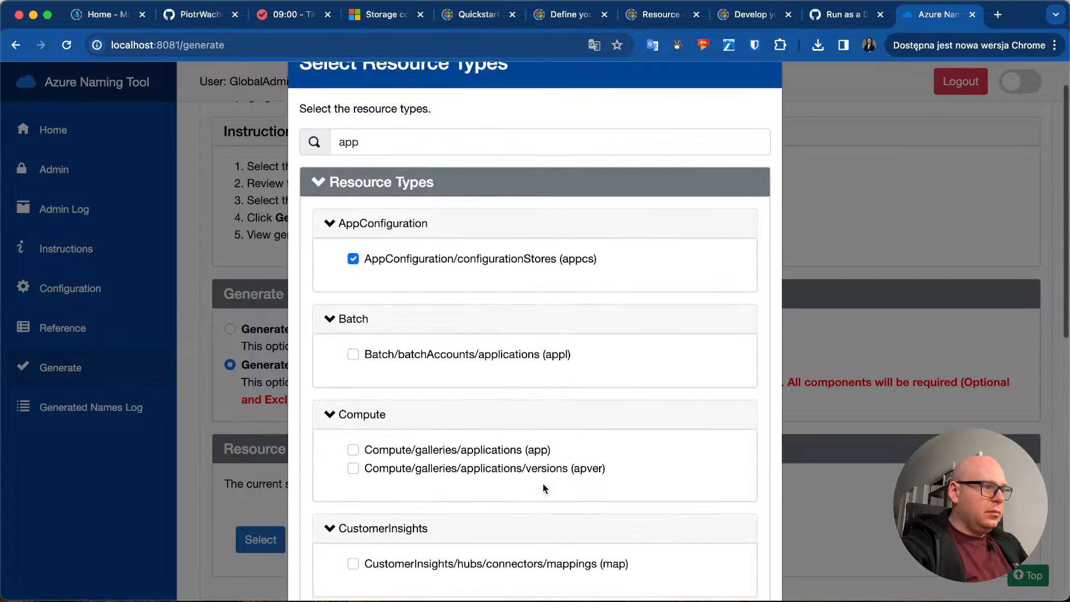
- Filter the resource types by "plan" and select Web/serverfarms (plan)
left_click(350, 192)
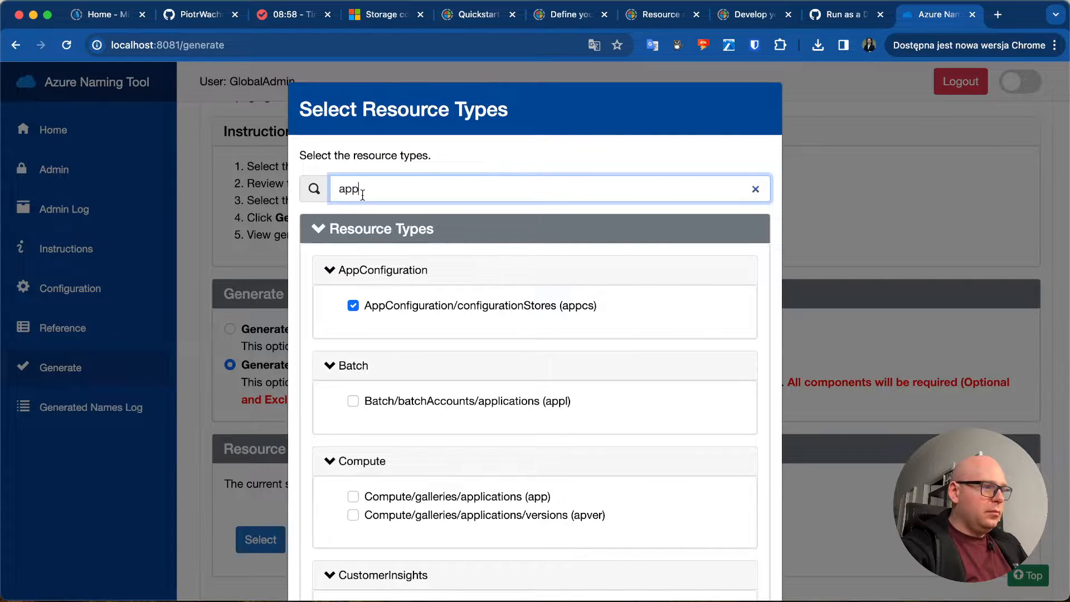
key("BackSpace")
key("BackSpace")
key("BackSpace")
type("plan")
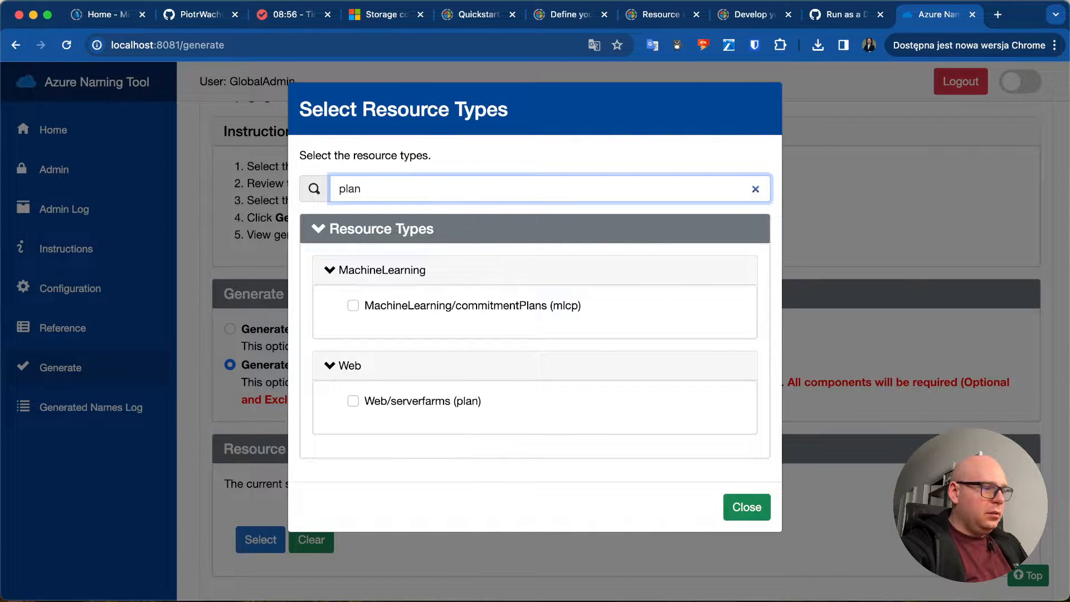
left_click(354, 401)
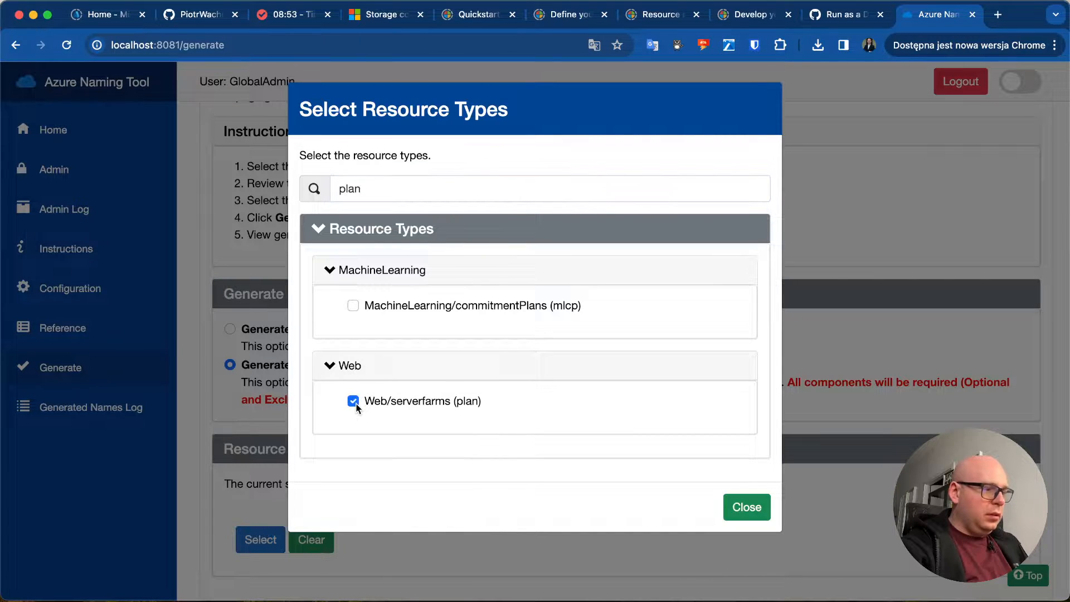
- Filter the resource types by "resour", select Resources/resourcegroups (rg), and close the selection
left_click(372, 191)
key("BackSpace")
key("BackSpace")
key("BackSpace")
key("BackSpace")
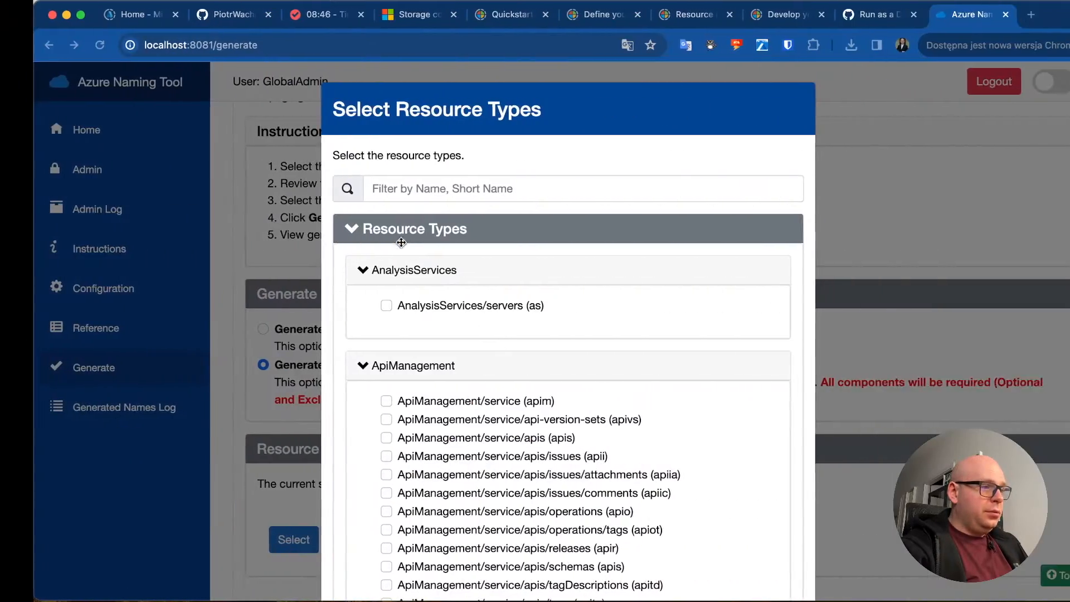
left_click(444, 188)
type("resou")
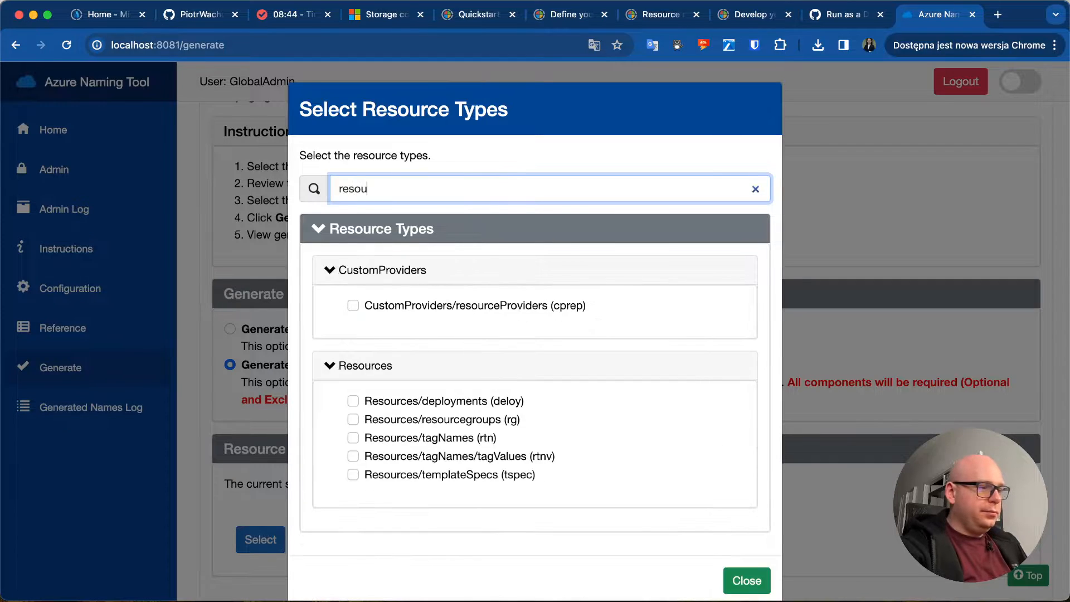
type("r")
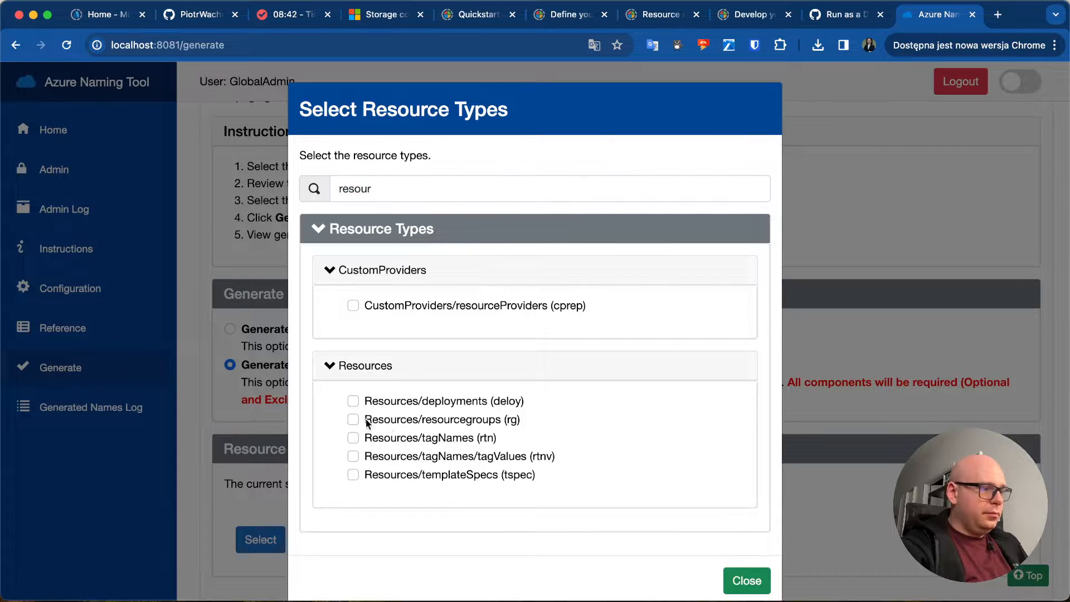
left_click(353, 419)
left_click(757, 583)
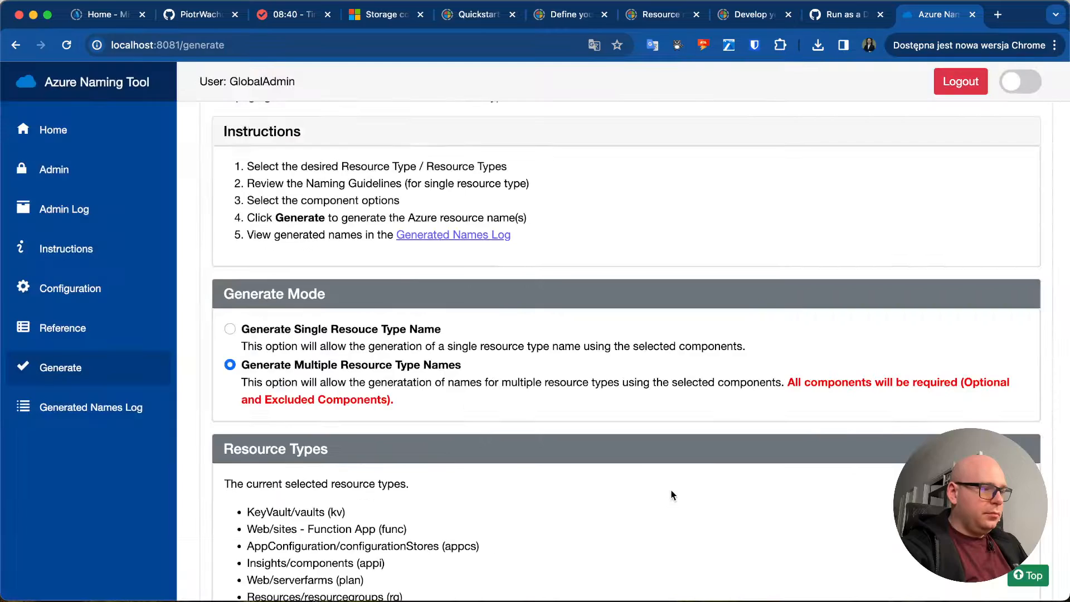
- Review the selected resource types, reopen the selection, and compare it with the vm-start-stop architecture diagram in draw.io
scroll(449, 378, "down", 3)
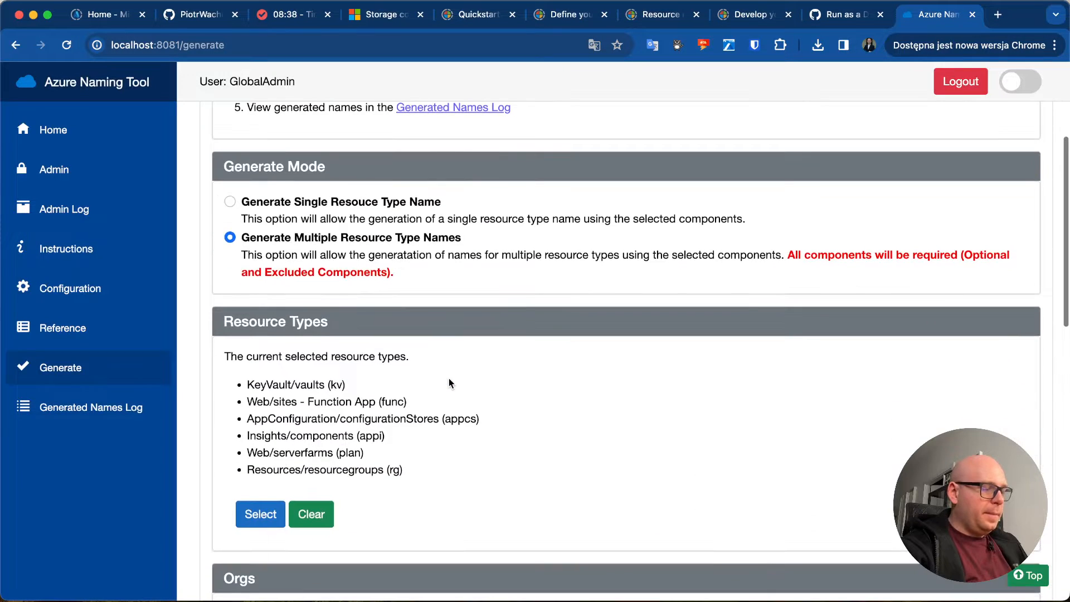
left_click(273, 508)
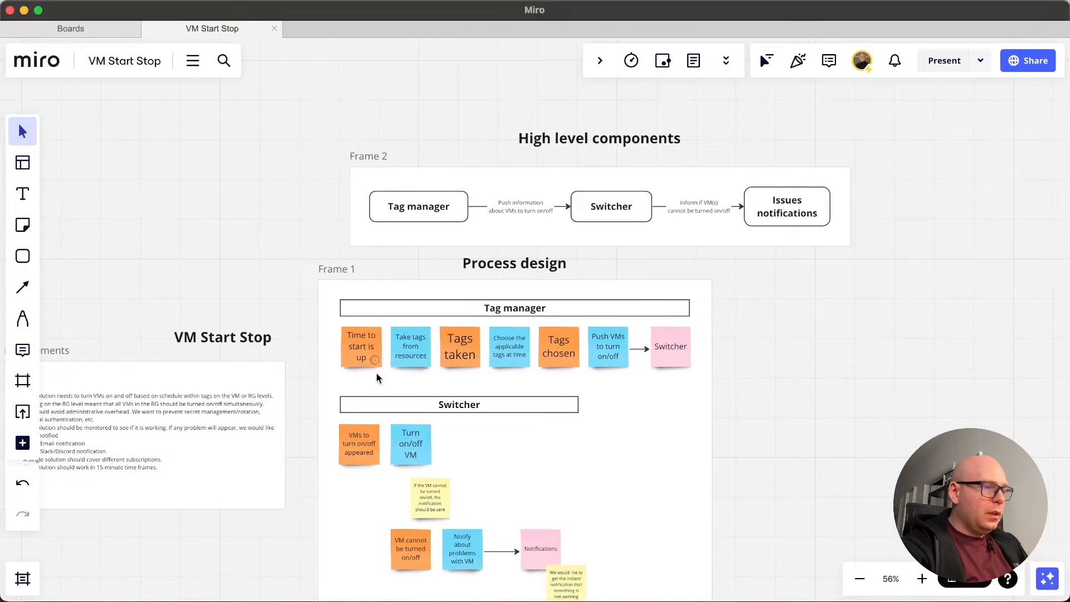
key("ctrl+Right")
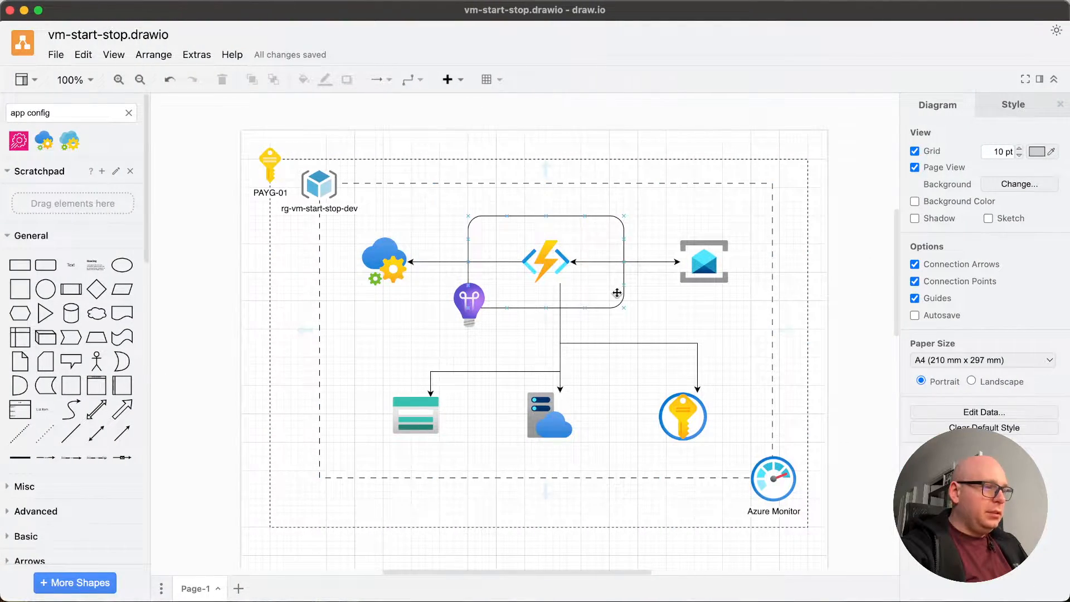
key("ctrl+Left")
- Filter the resource types by "servicebu" and select ServiceBus/namespaces (sb)
left_click(490, 188)
type("ser")
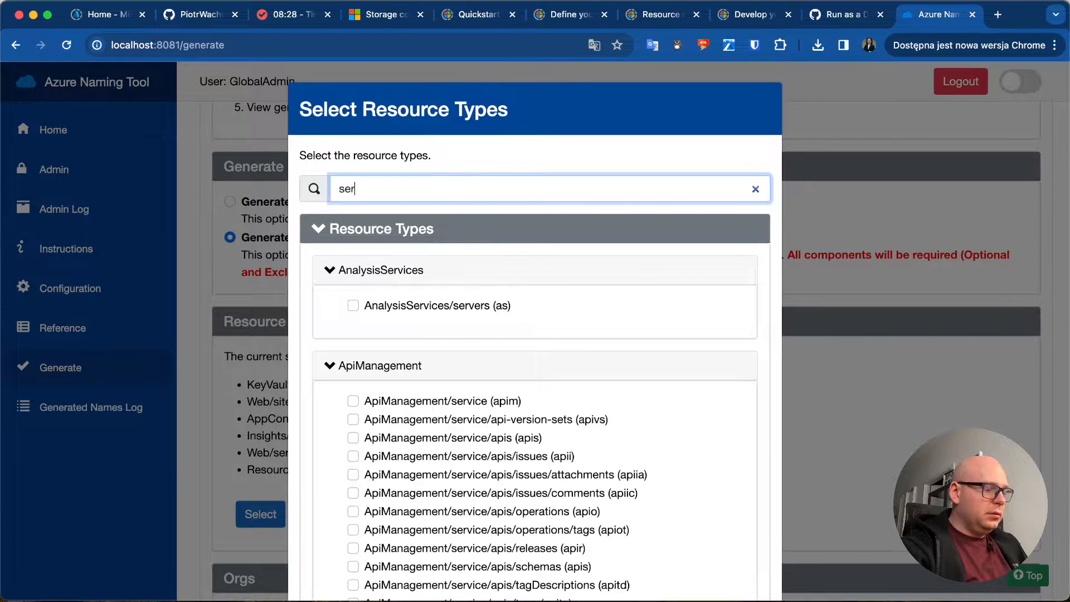
type("vice ")
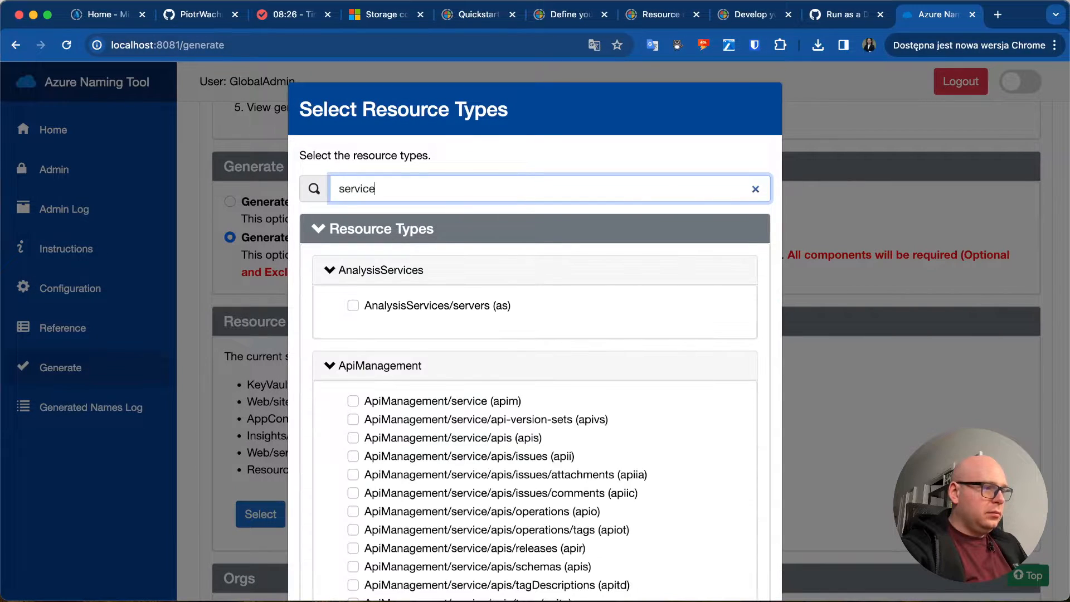
type("bu")
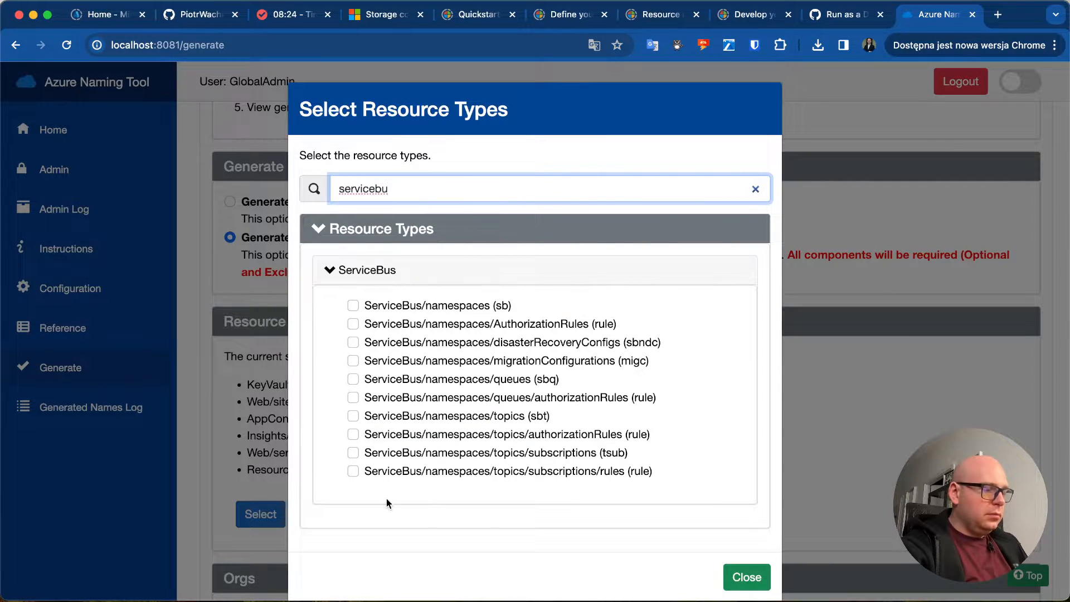
left_click(344, 297)
left_click(353, 303)
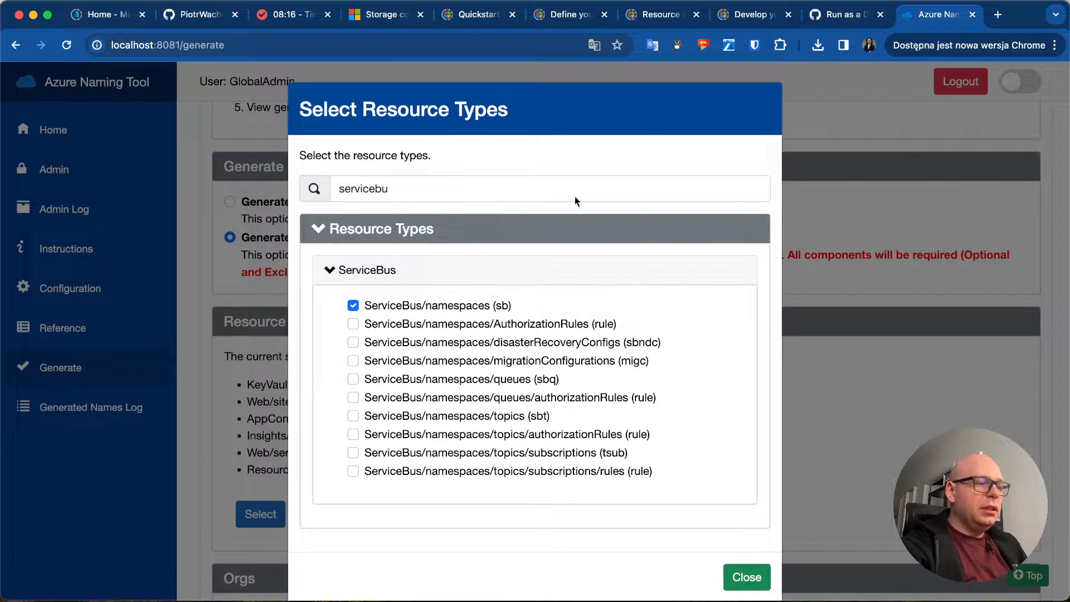
- Look through the opening notes of the Microsoft Learn article on naming rules and restrictions for Azure resources
left_click(721, 15)
left_click(683, 16)
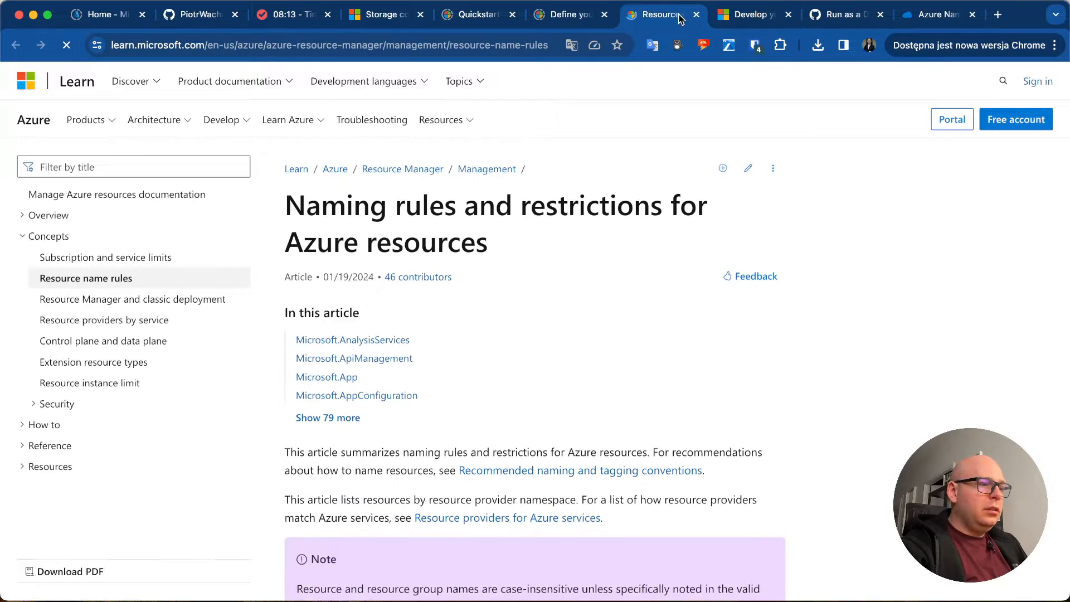
scroll(551, 316, "down", 3)
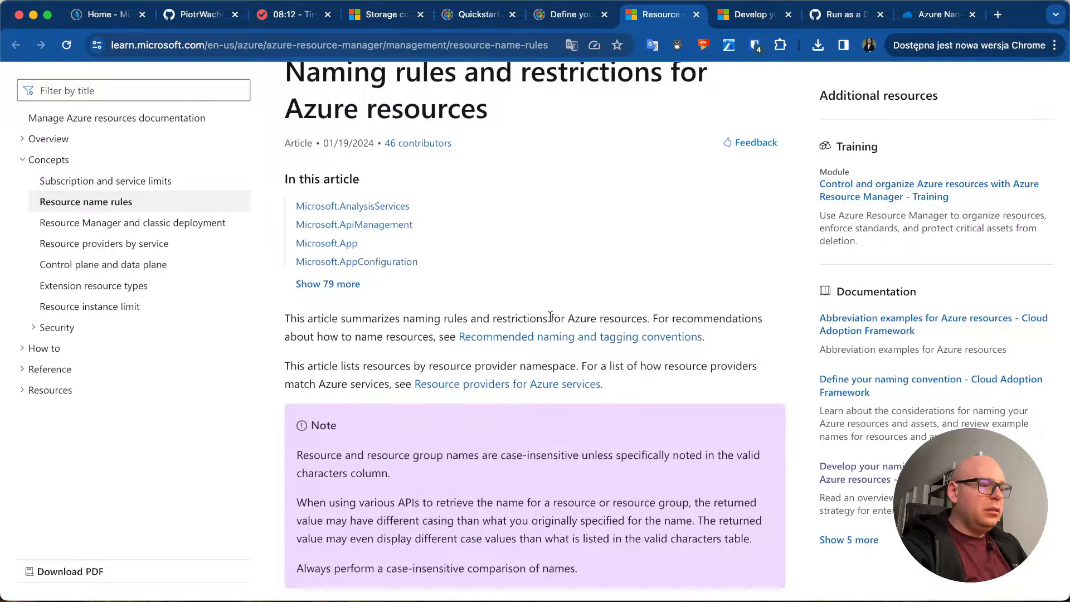
scroll(551, 316, "down", 8)
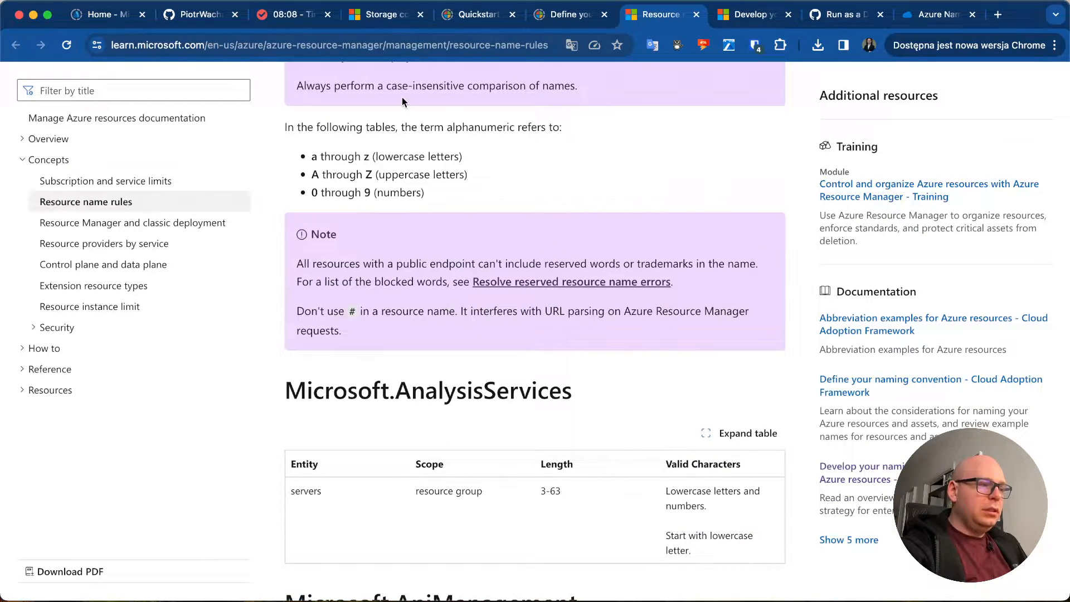
left_click(438, 37)
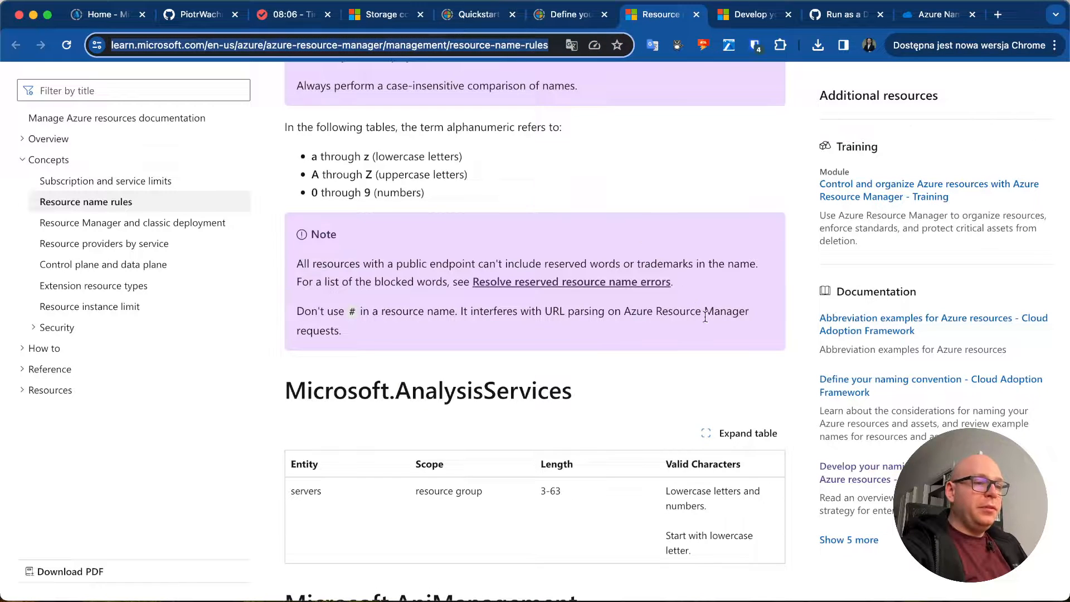
- Open the related abbreviation examples article, examine its resource abbreviation tables down to Developer tools, and return to the Azure Naming Tool
left_click(891, 318)
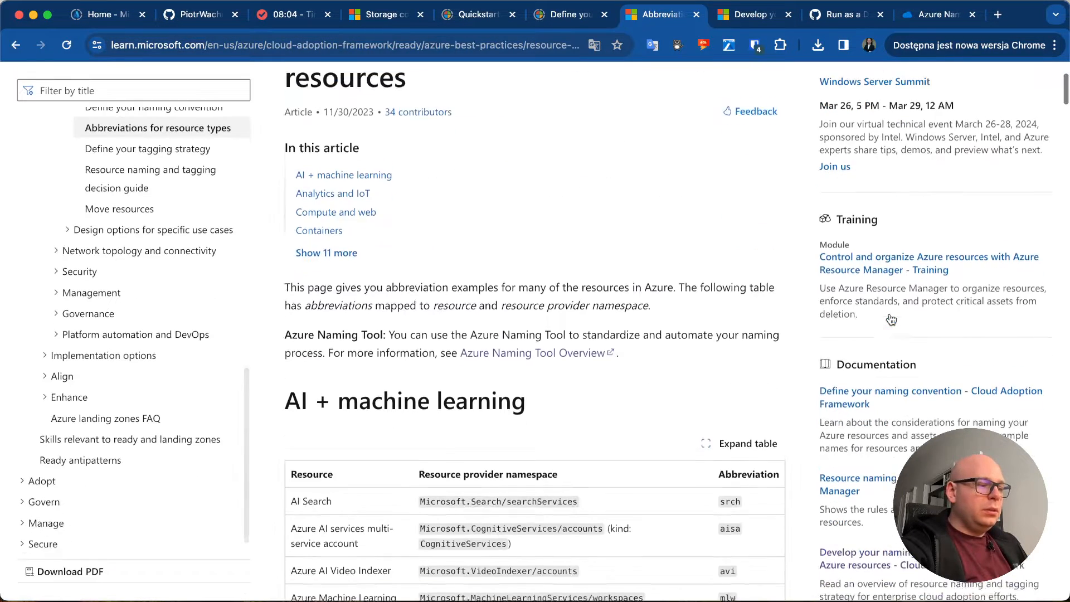
scroll(892, 319, "down", 2)
scroll(539, 239, "up", 5)
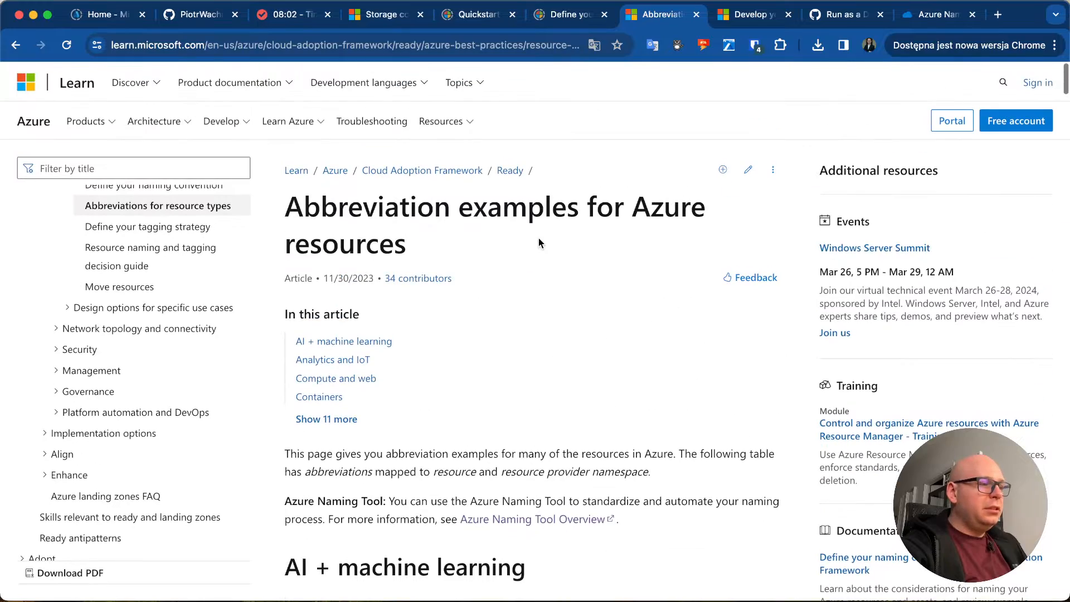
scroll(454, 365, "down", 10)
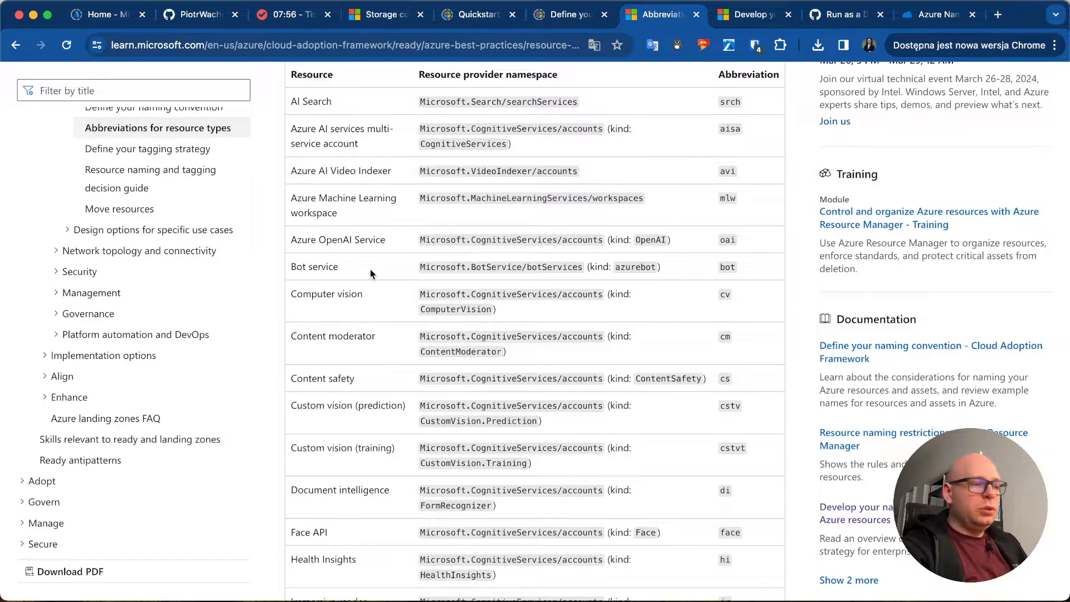
scroll(364, 277, "down", 8)
scroll(364, 277, "down", 18)
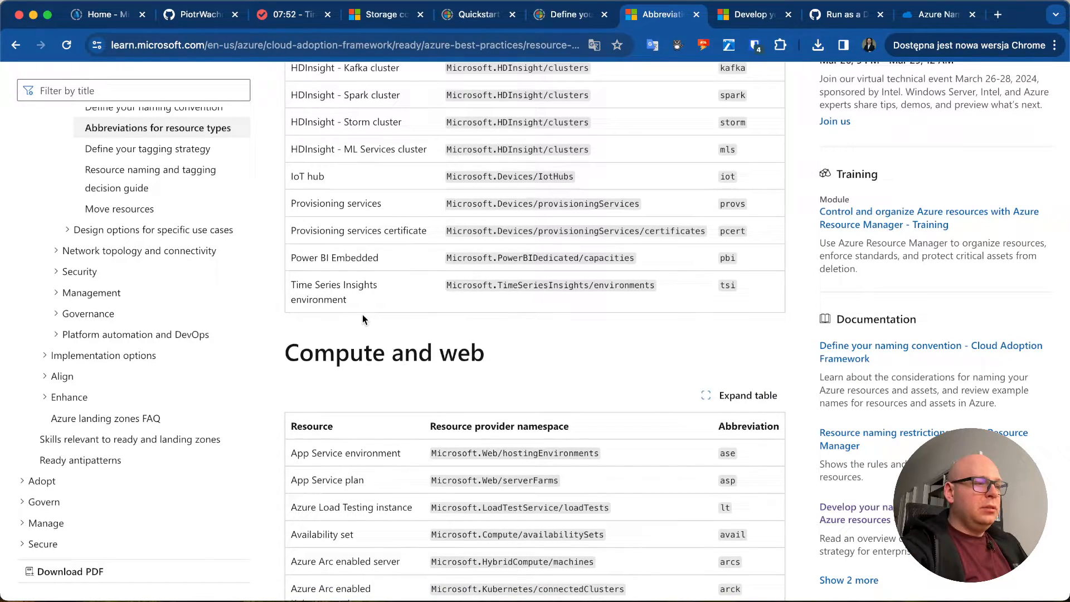
scroll(362, 314, "down", 7)
scroll(363, 315, "down", 18)
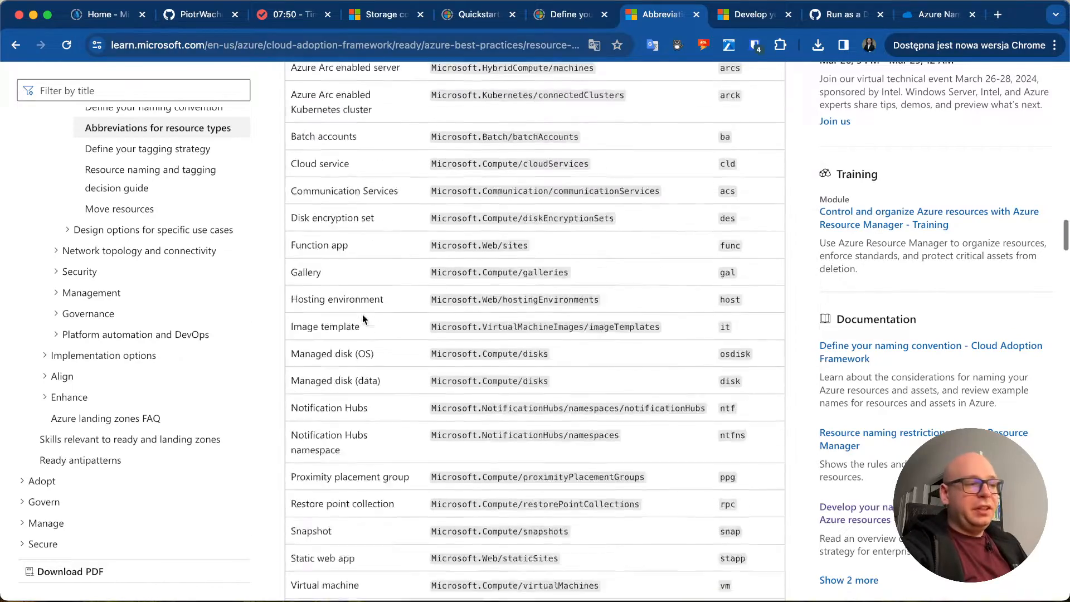
scroll(362, 315, "down", 16)
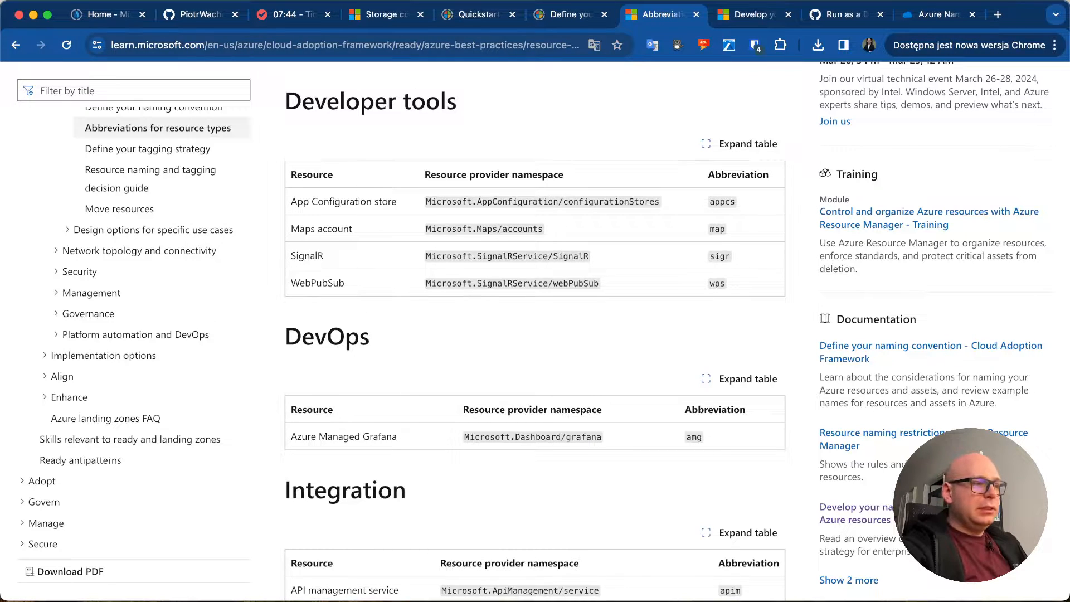
left_click(920, 4)
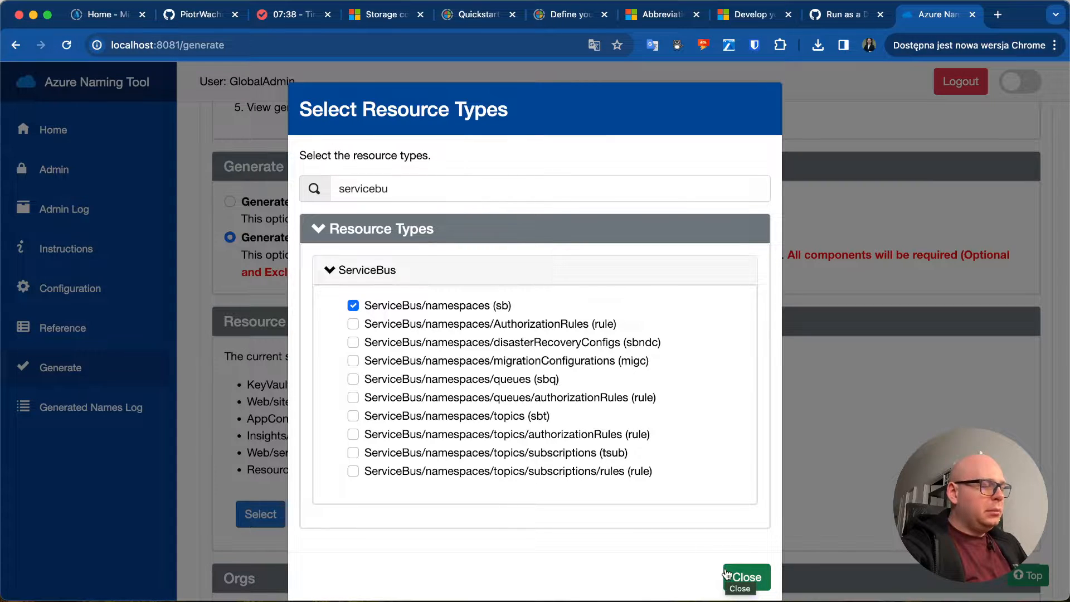
- After checking the draw.io diagram, filter the resource types by "storage", select Storage/storageAccounts (st), and close the selection
key("ctrl+Left")
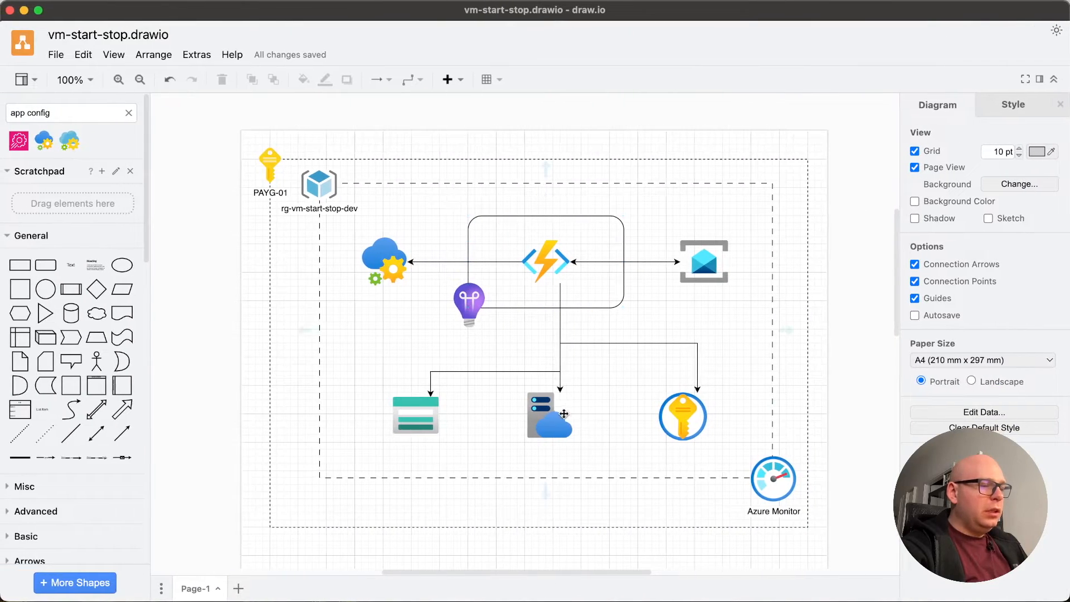
key("ctrl+Right")
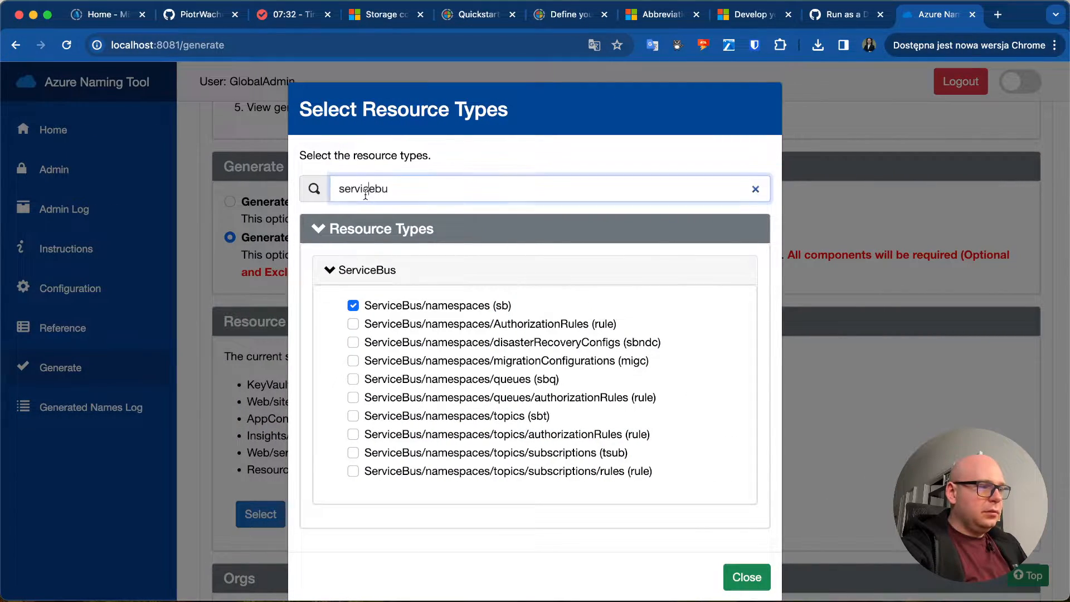
double_click(365, 194)
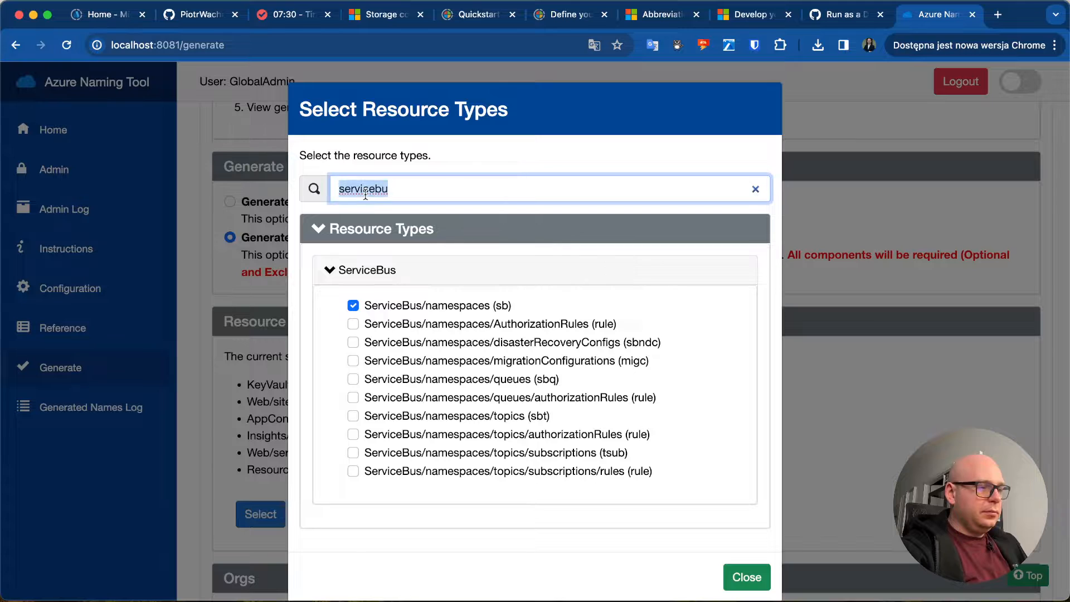
type("storage")
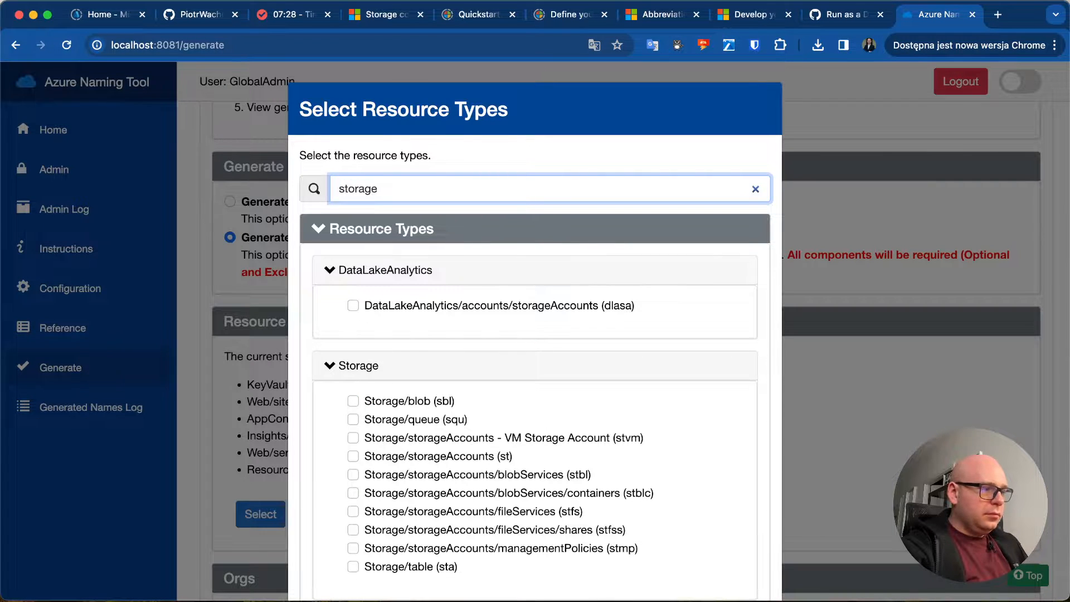
scroll(362, 448, "down", 4)
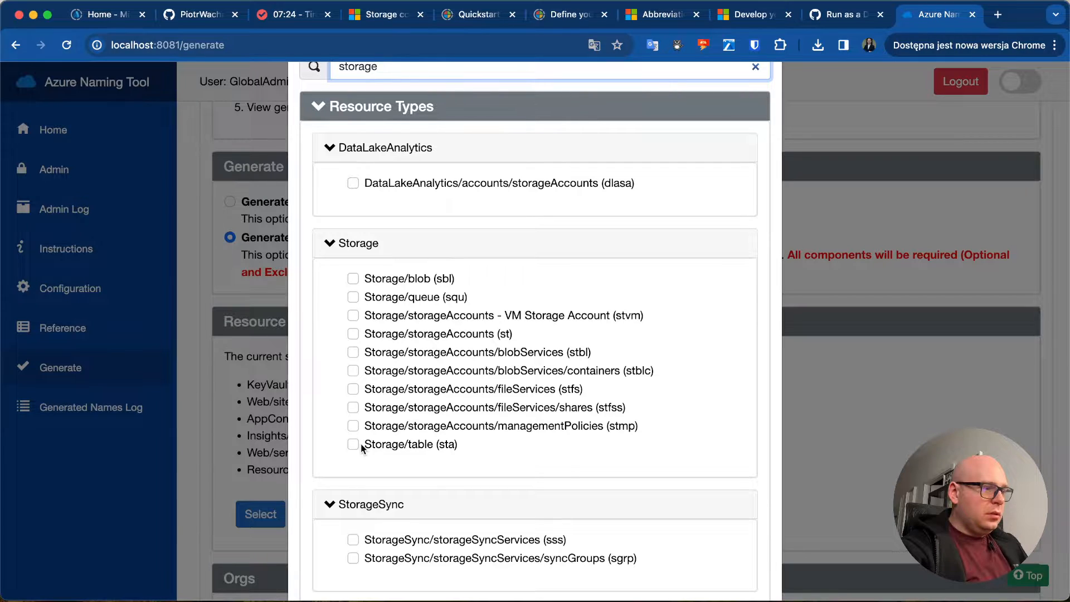
scroll(361, 446, "down", 1)
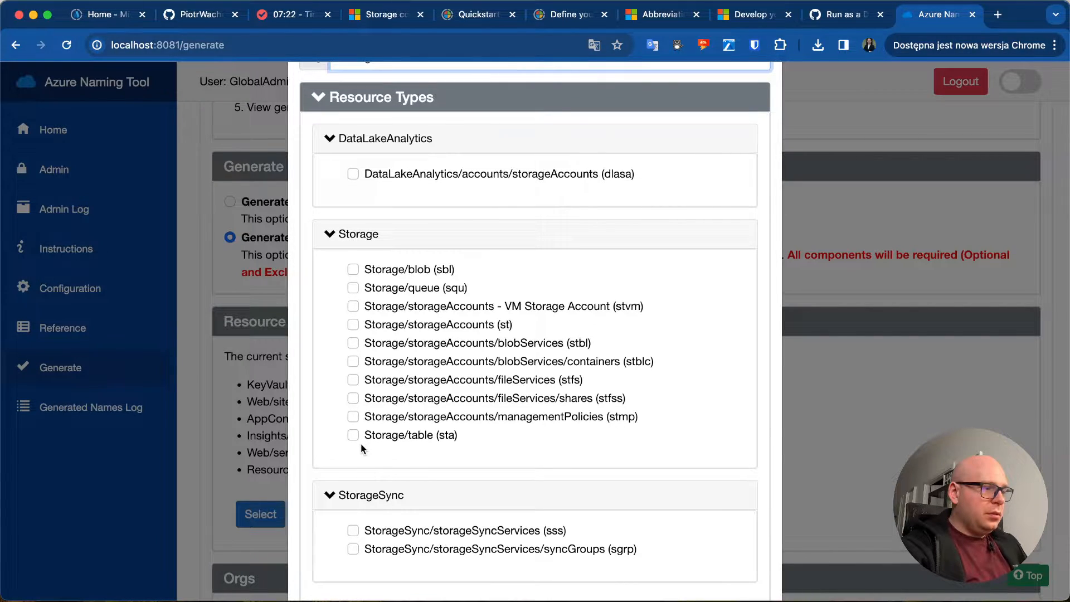
left_click(353, 325)
scroll(423, 485, "down", 1)
scroll(423, 485, "down", 3)
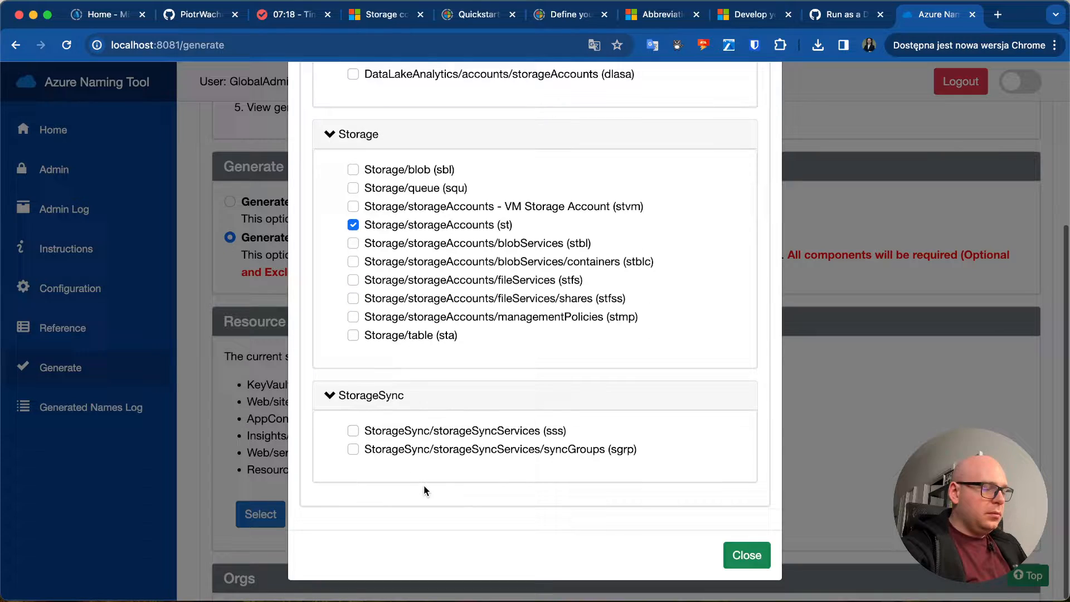
left_click(736, 549)
- Set the org to Sample Org (so) and the environment to Development (dev) for the multiple-name generation, and open the location choices
scroll(735, 545, "down", 2)
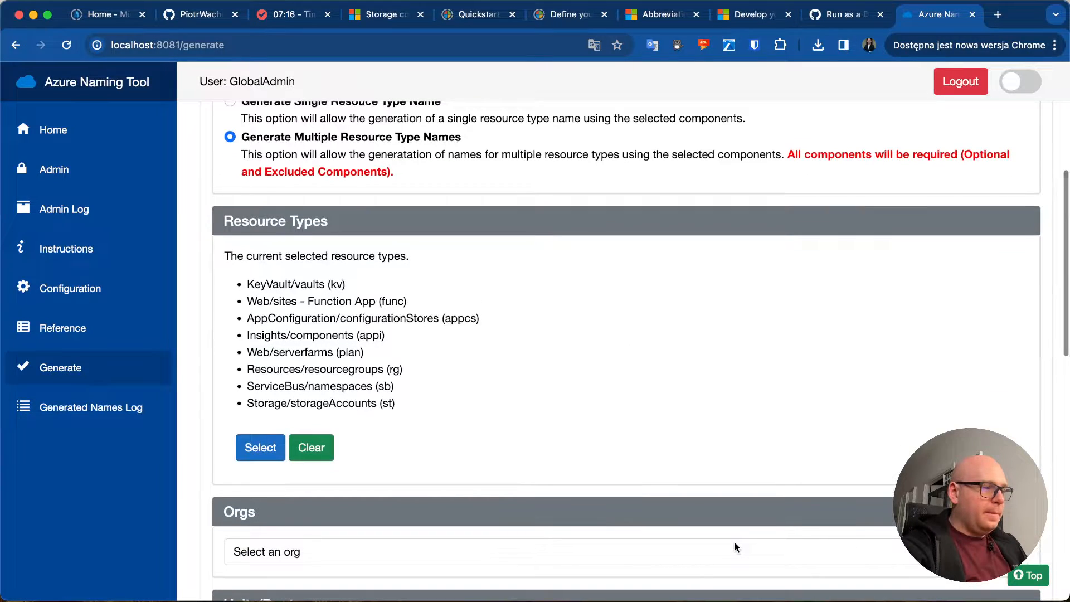
scroll(735, 543, "down", 2)
left_click(708, 443)
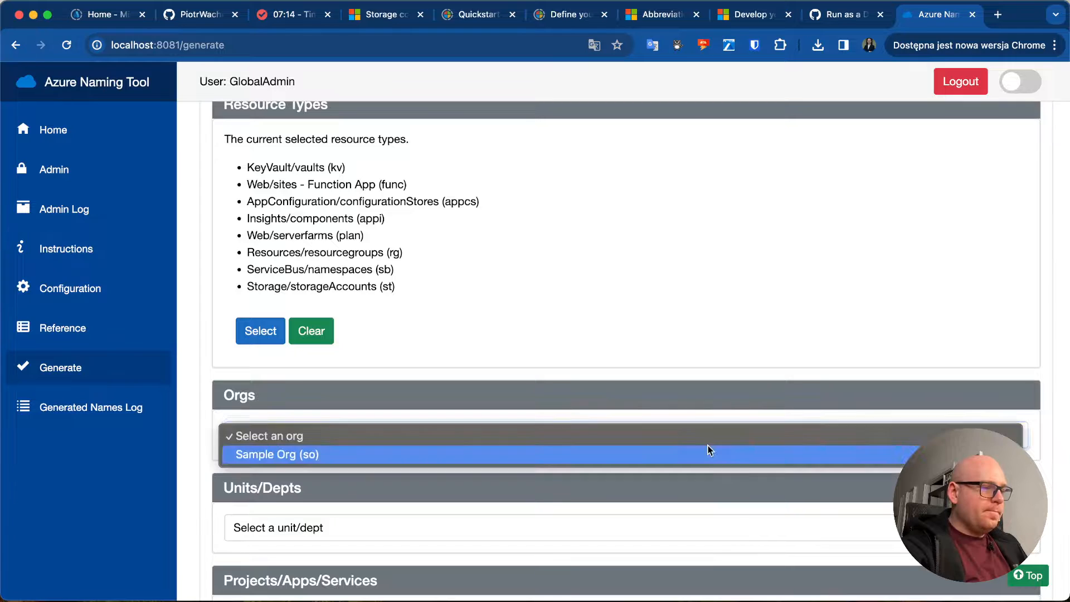
left_click(709, 453)
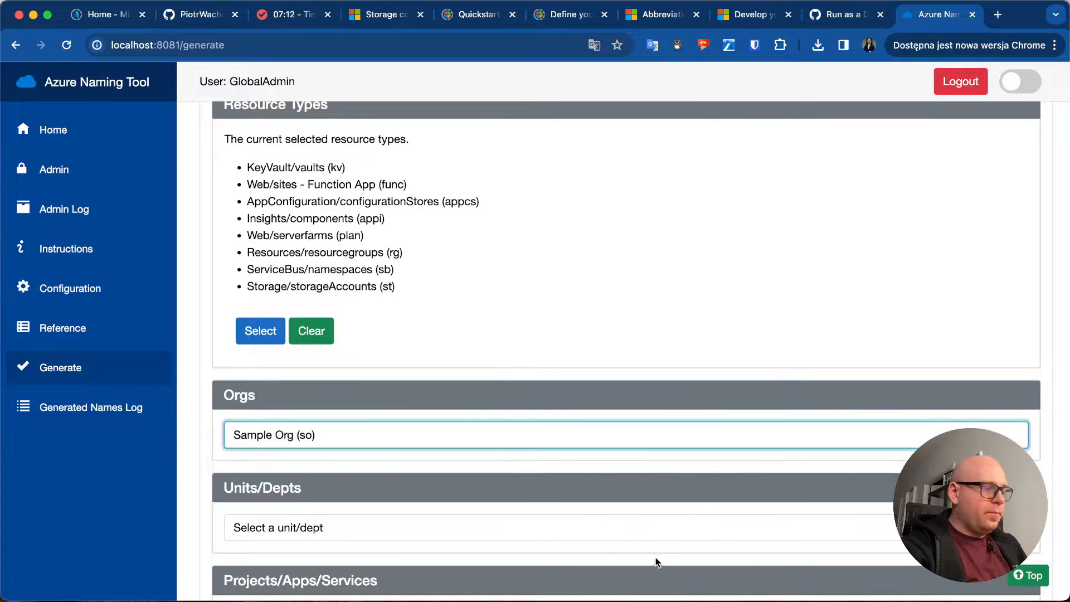
left_click(656, 533)
left_click(655, 534)
scroll(654, 506, "down", 5)
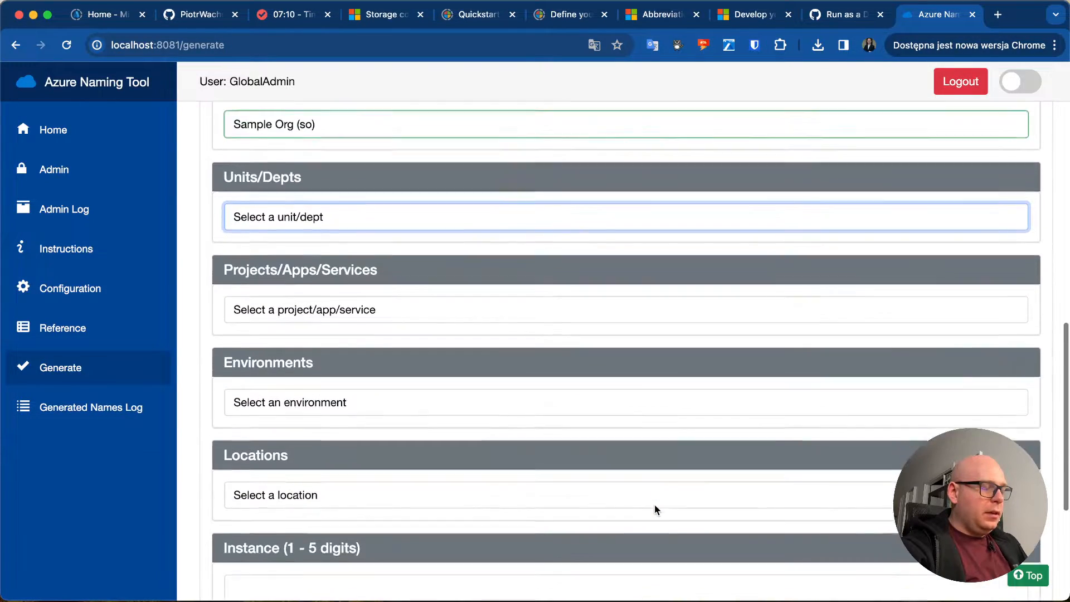
left_click(656, 392)
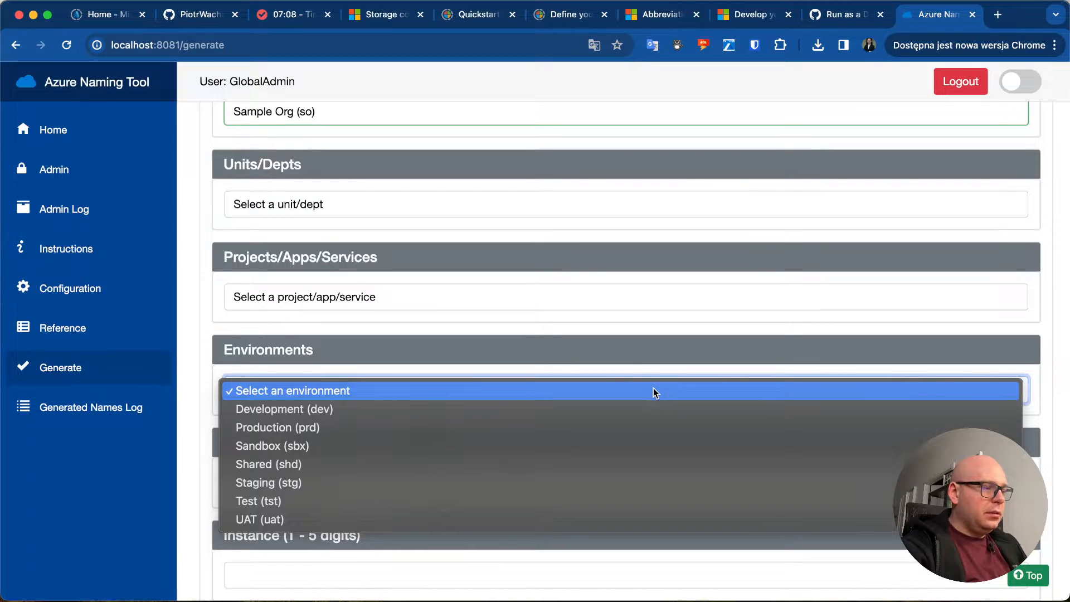
left_click(626, 410)
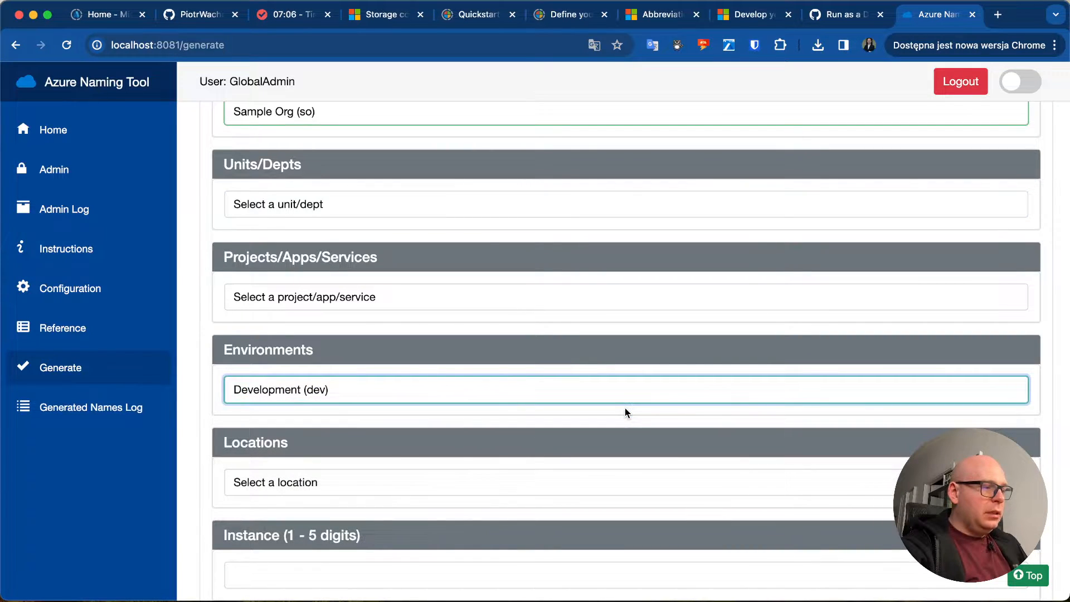
left_click(573, 489)
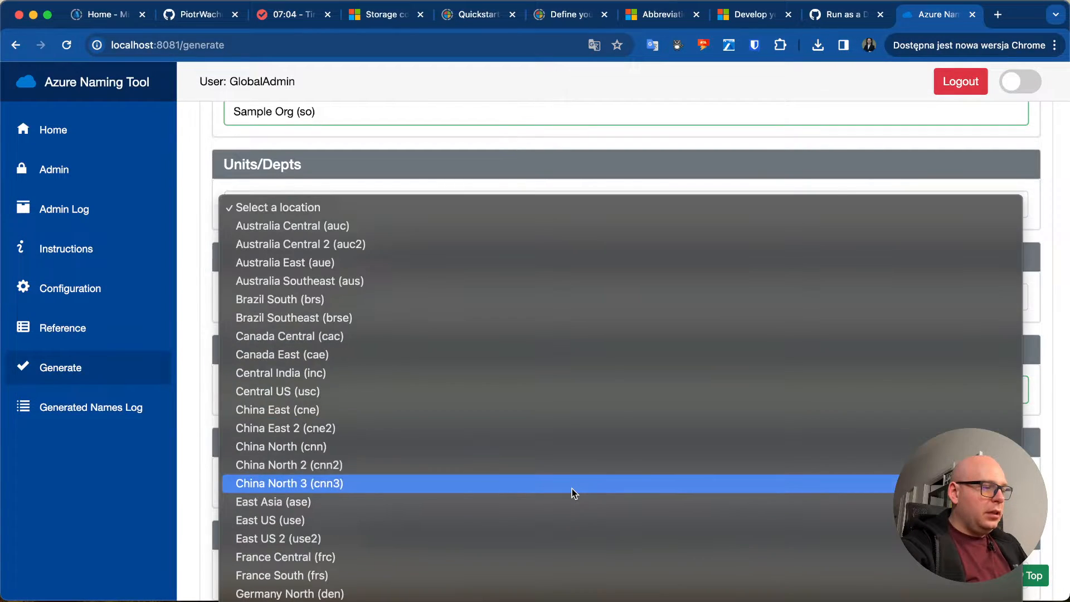
- Delete the Australia Central location from the component configuration
left_click(86, 289)
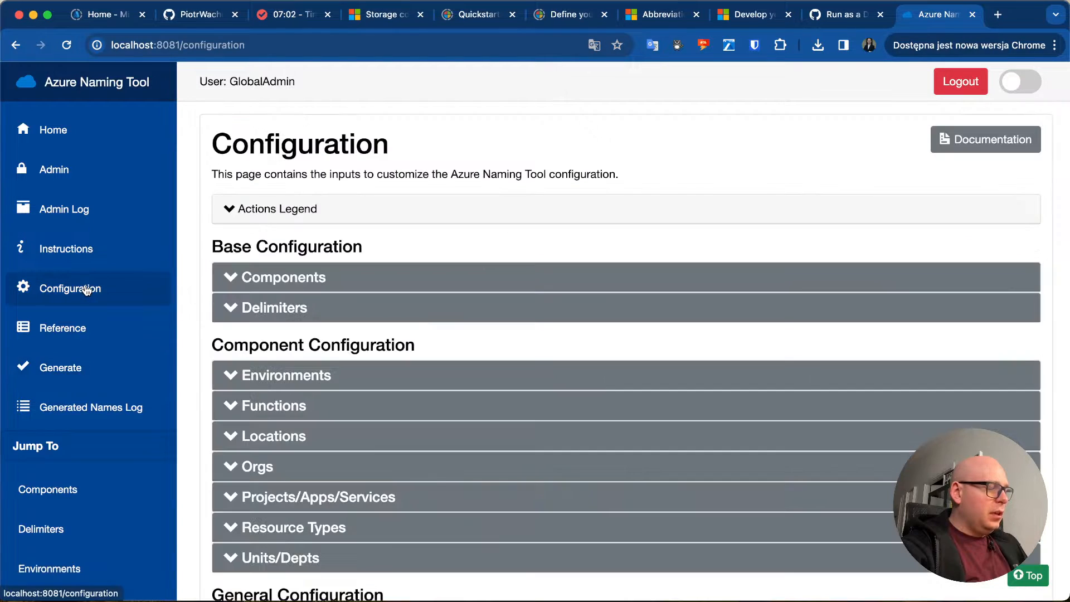
scroll(433, 480, "down", 1)
left_click(394, 401)
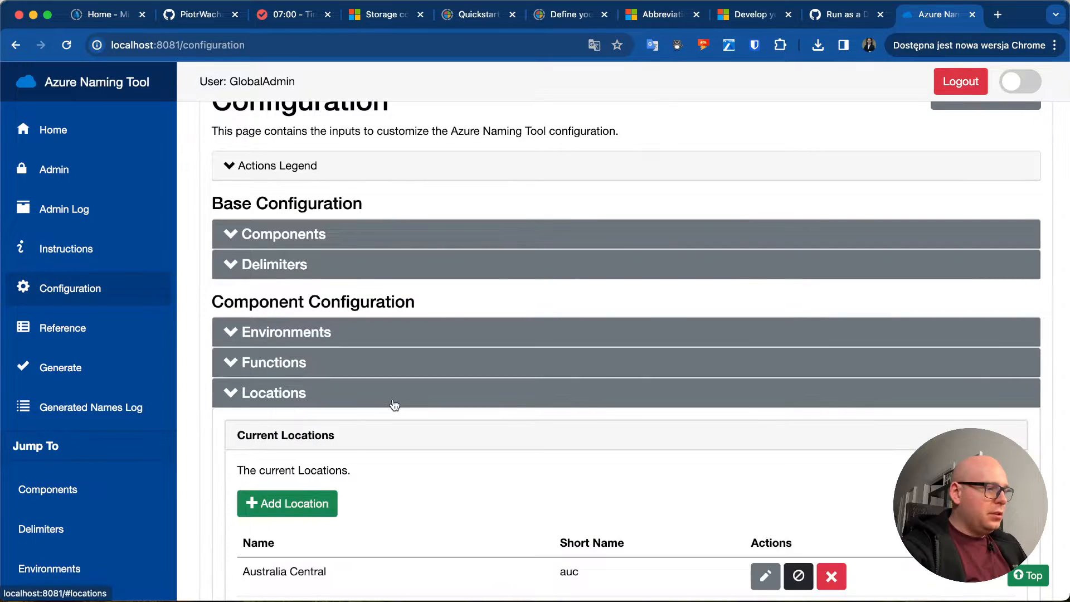
scroll(395, 405, "down", 5)
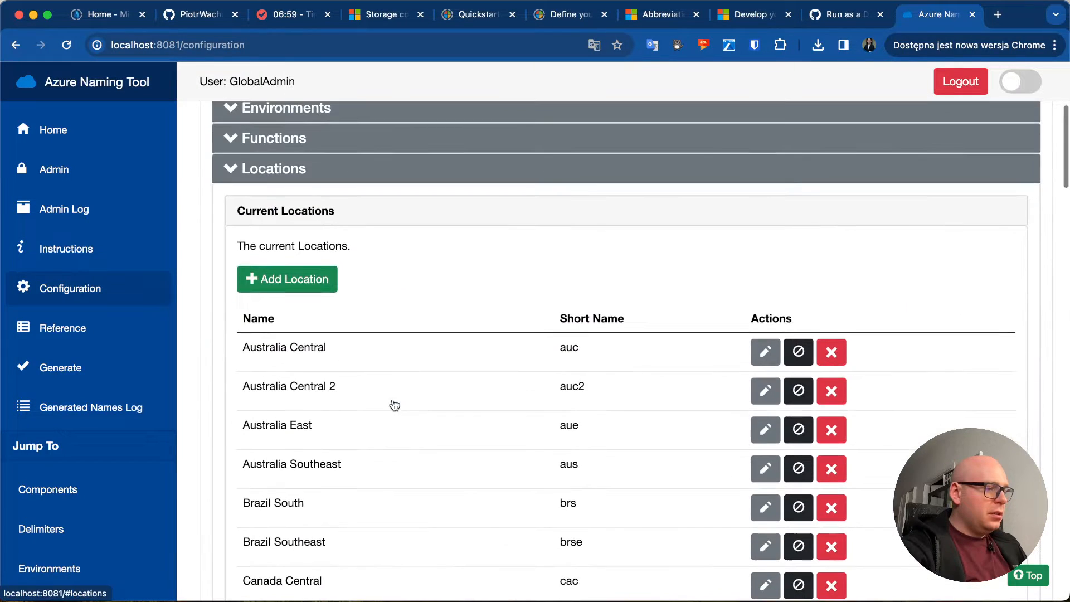
left_click(831, 351)
left_click(672, 269)
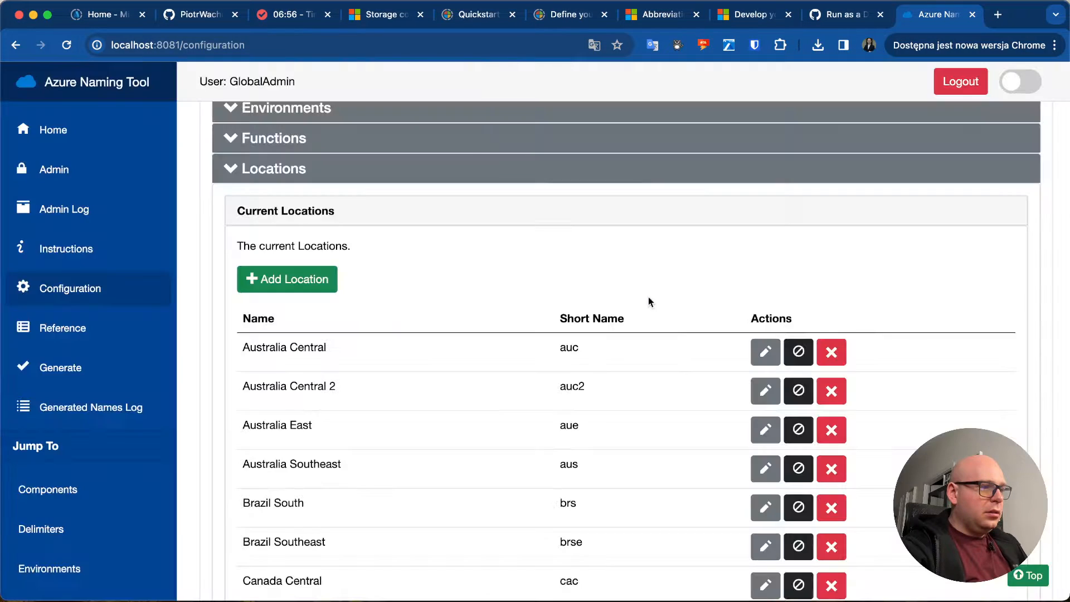
left_click(831, 352)
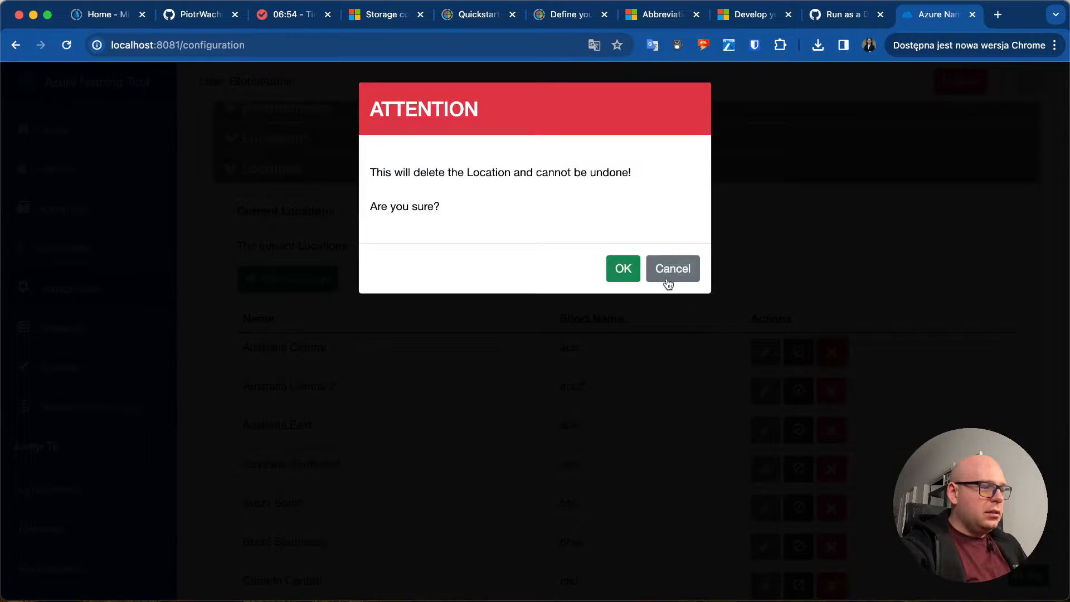
left_click(630, 271)
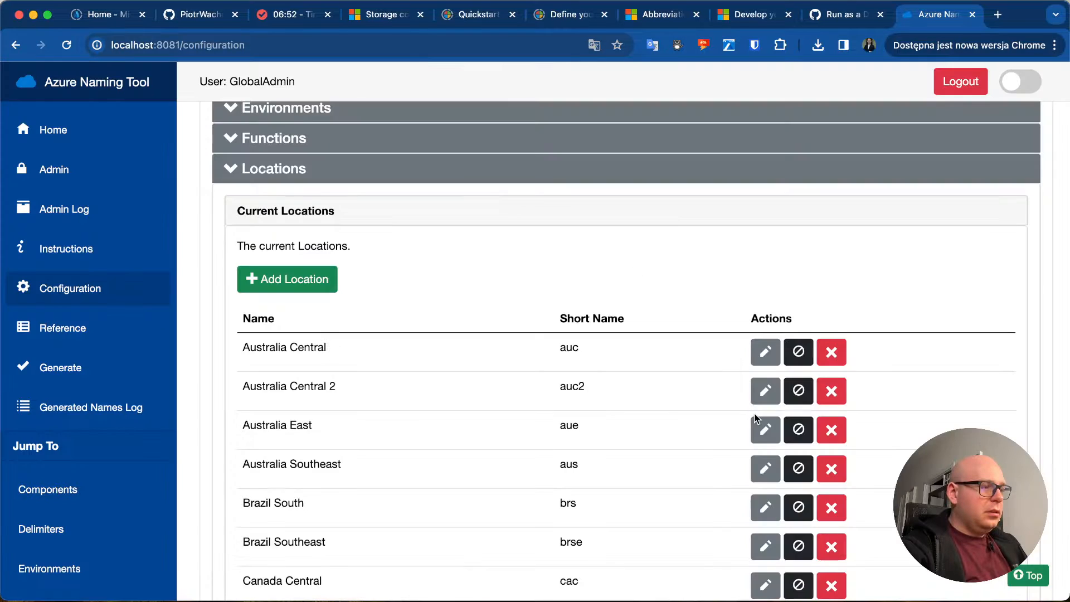
left_click(830, 361)
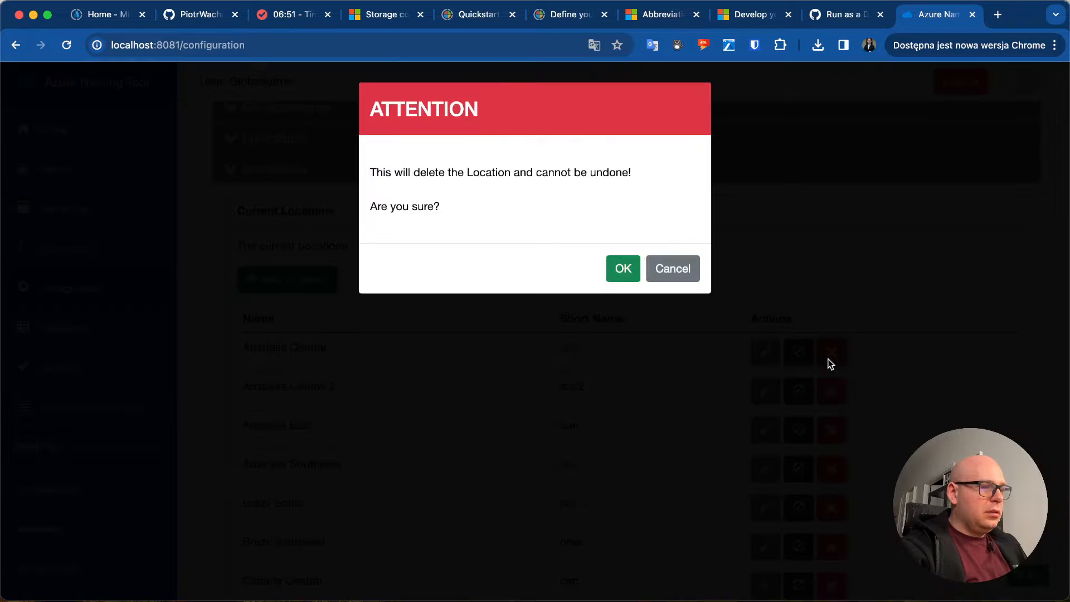
left_click(623, 269)
- Look through the remaining locations in the component configuration
scroll(816, 386, "down", 20)
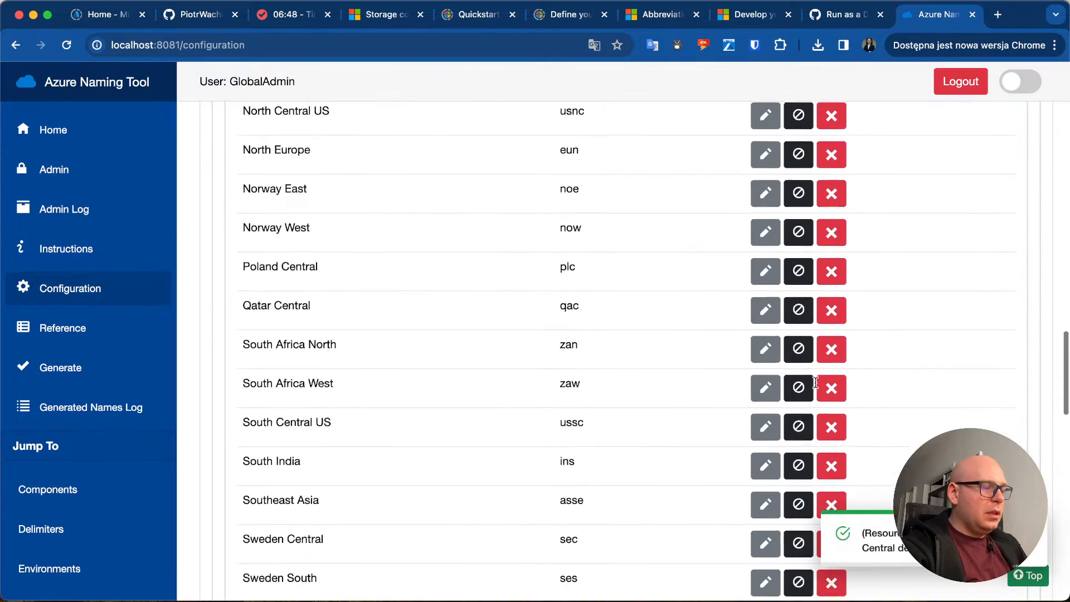
scroll(815, 384, "up", 15)
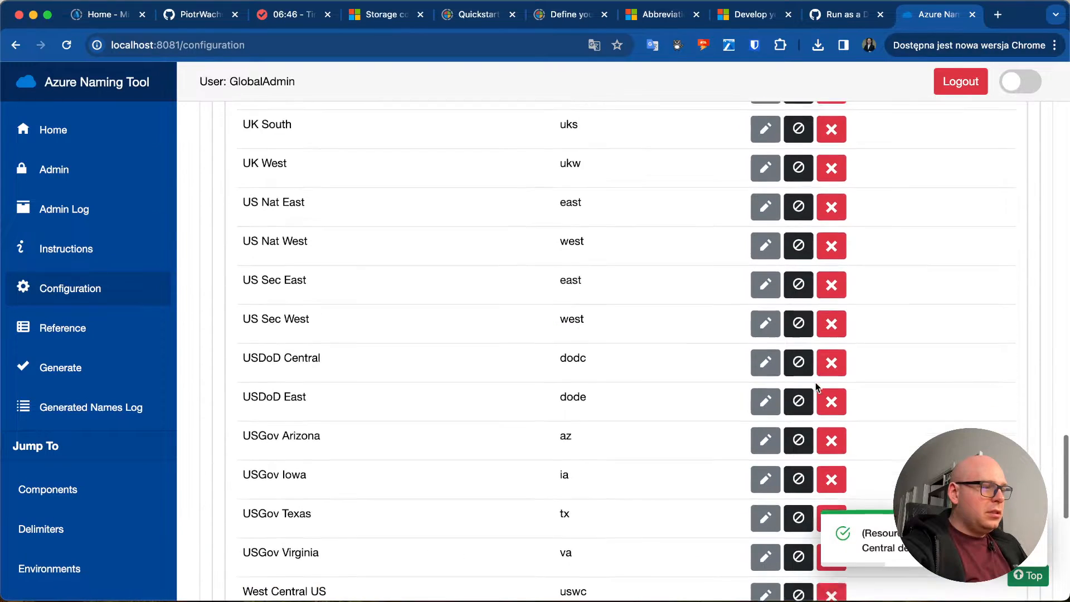
scroll(816, 386, "up", 5)
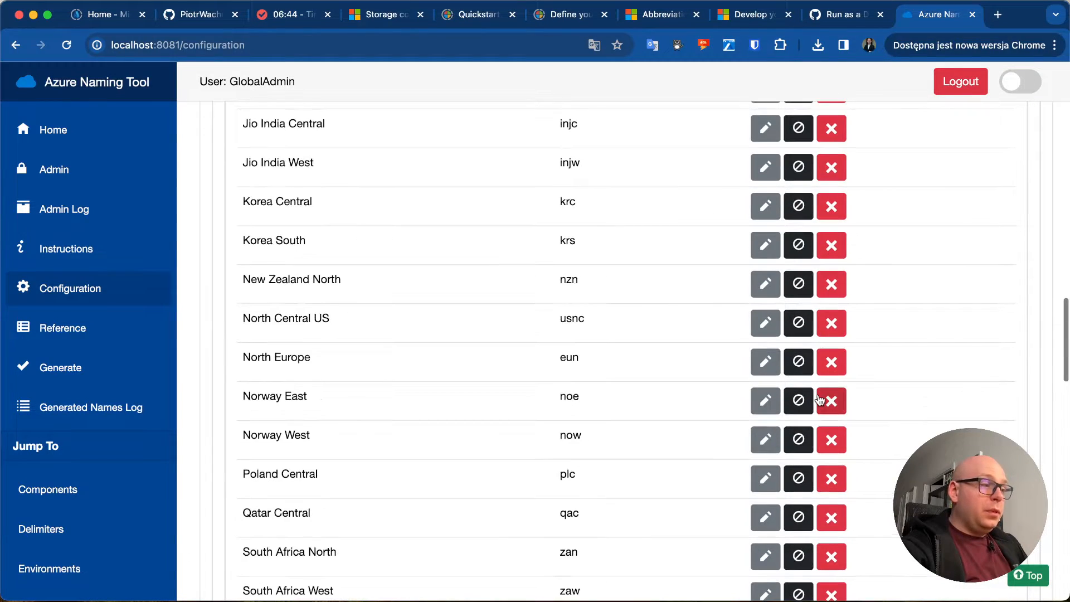
scroll(802, 431, "down", 2)
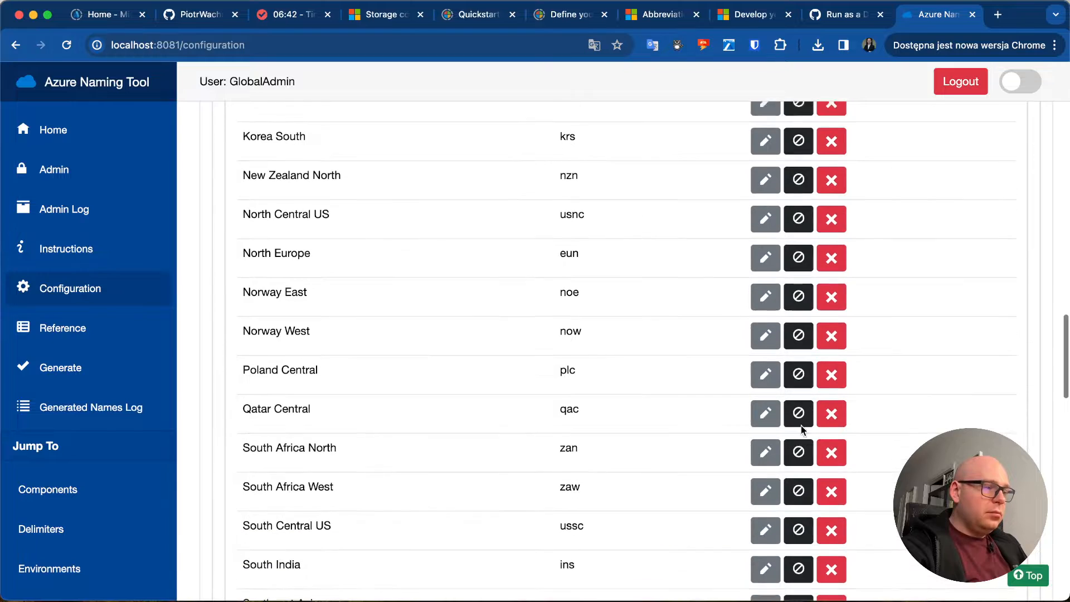
- Delete the West US 3, West US 2 and West US entries from the Current Locations list
scroll(662, 374, "down", 11)
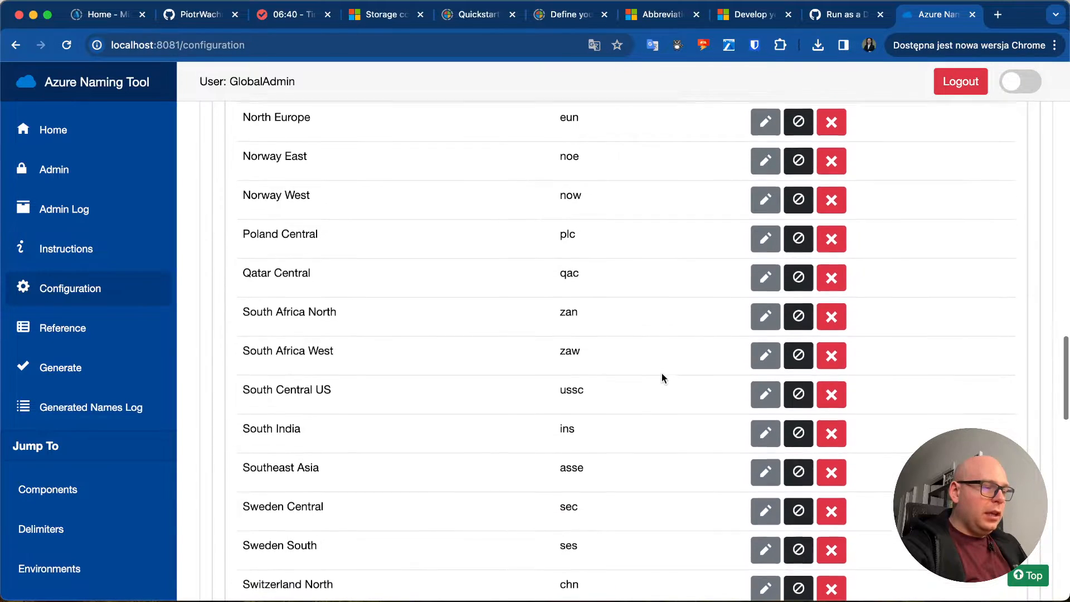
scroll(662, 378, "down", 6)
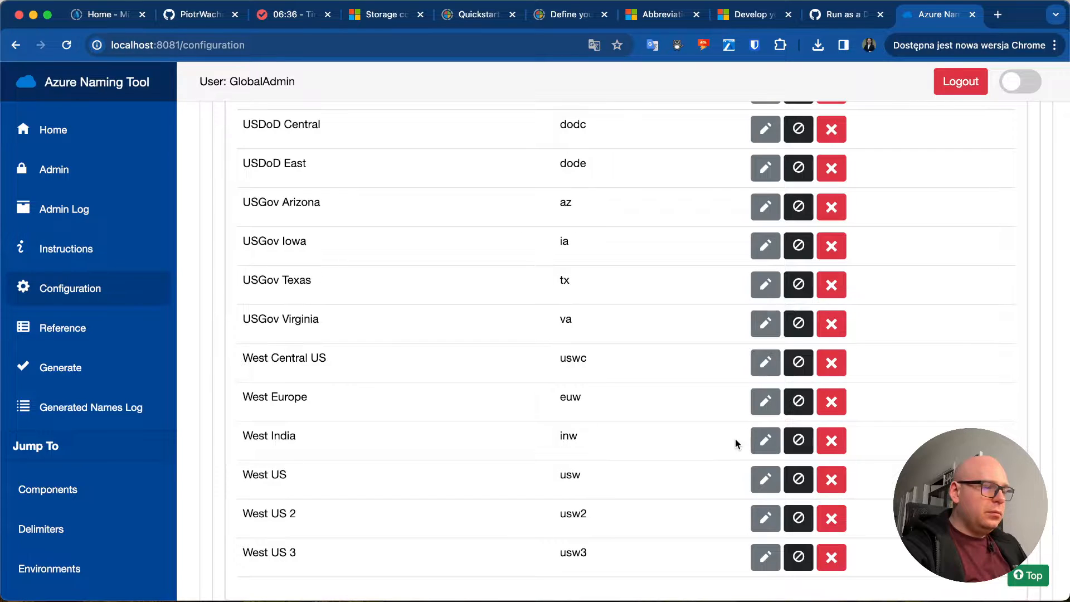
scroll(735, 443, "up", 13)
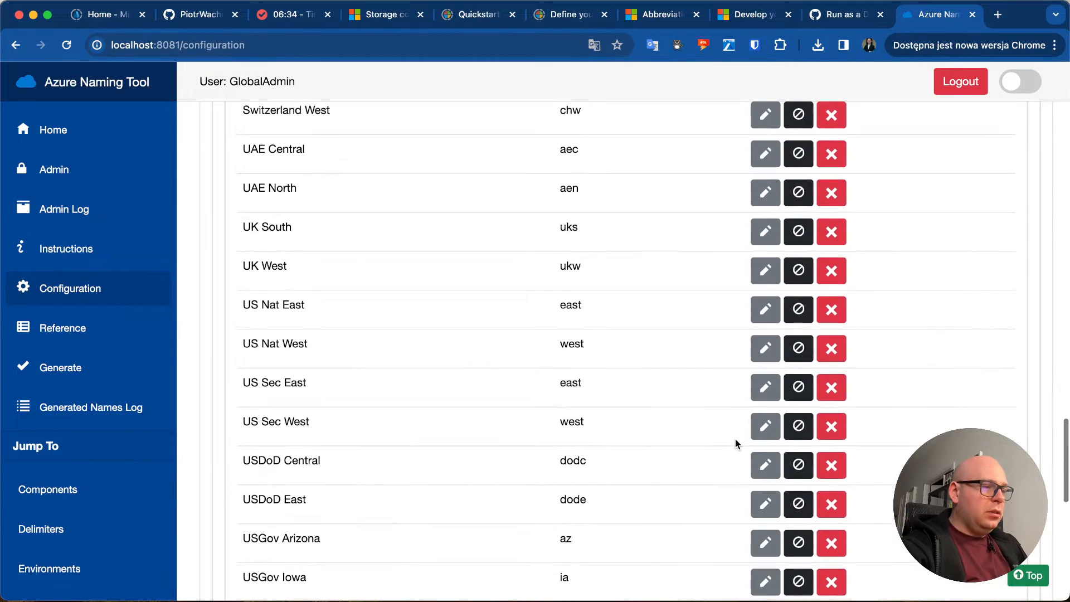
scroll(645, 446, "up", 5)
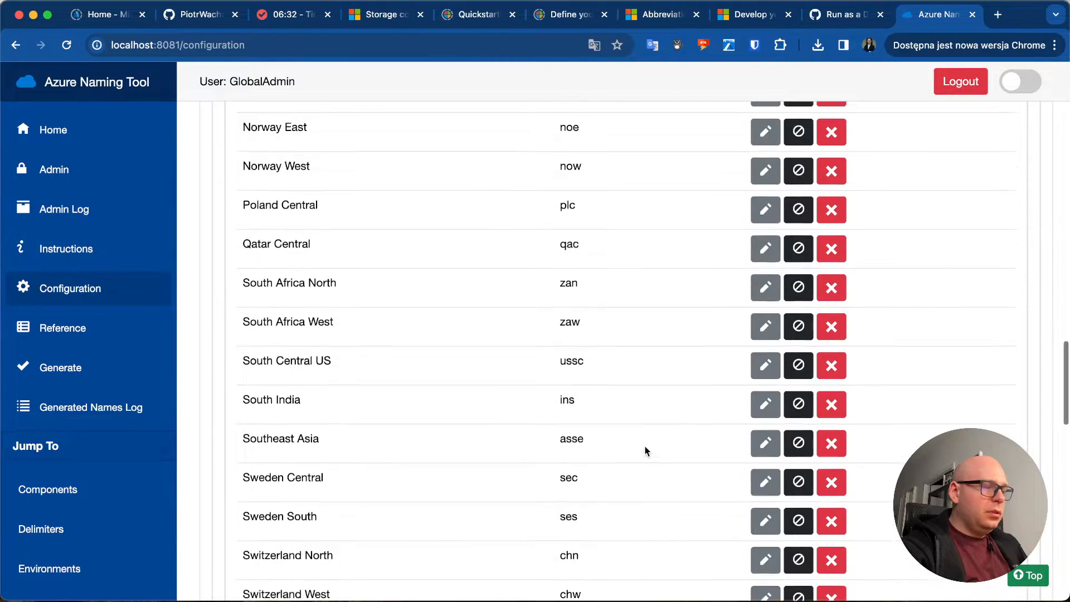
scroll(624, 410, "down", 20)
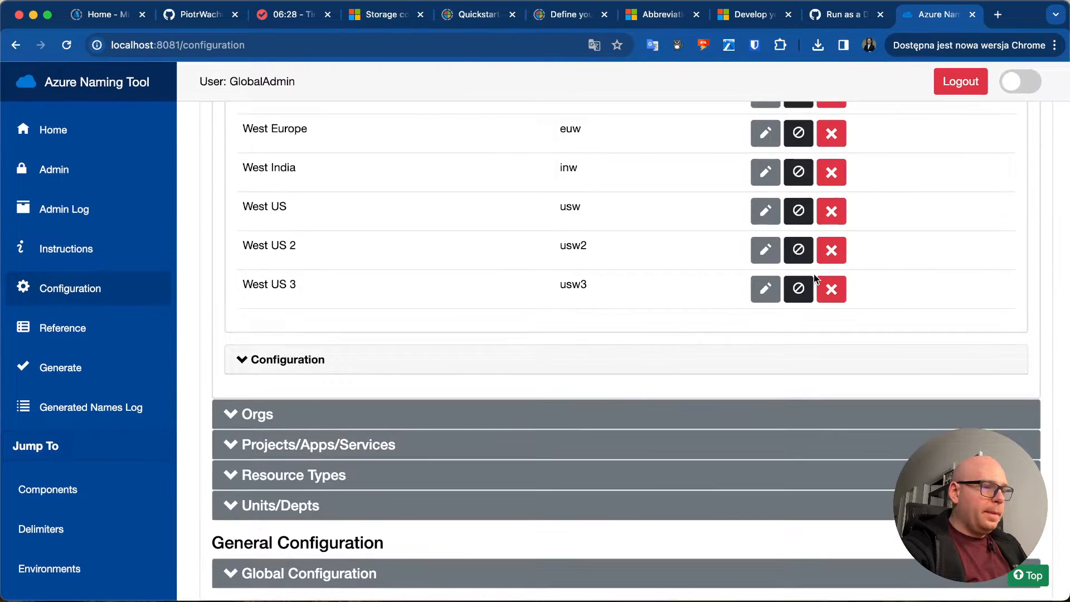
left_click(829, 286)
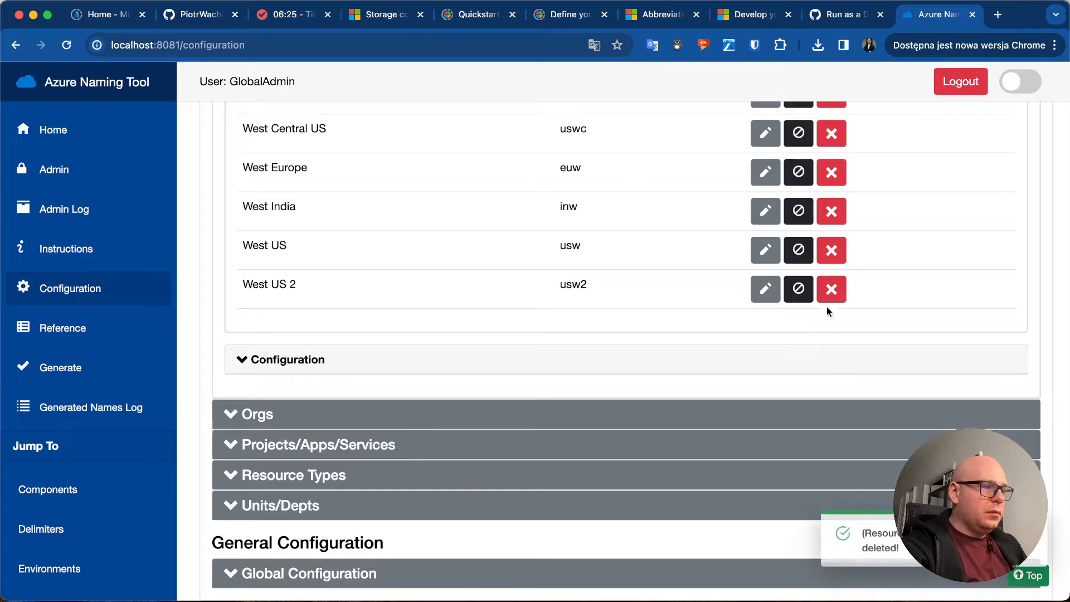
left_click(830, 292)
left_click(611, 271)
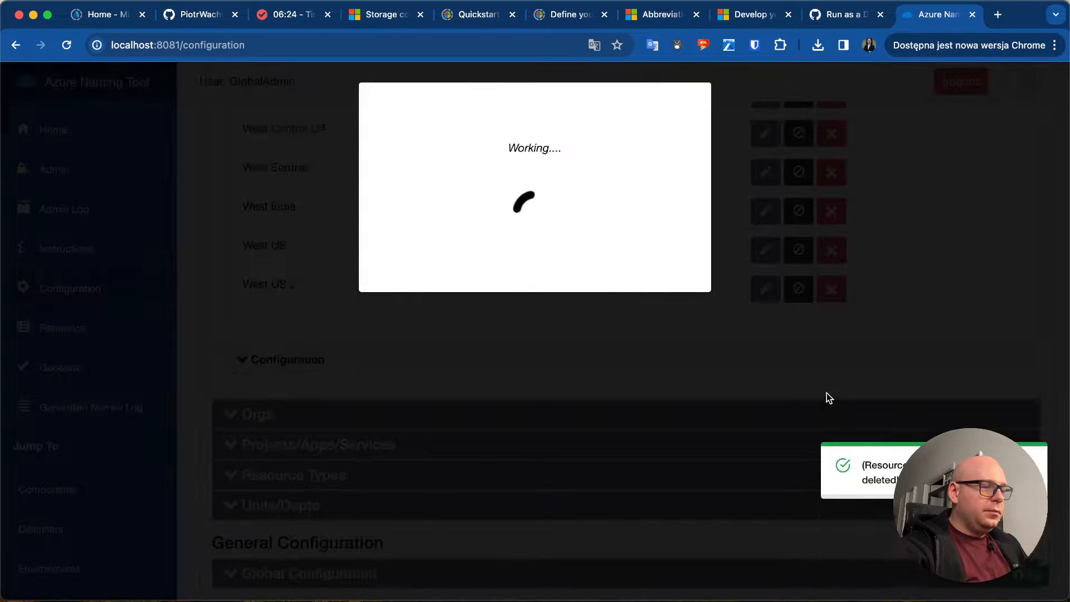
left_click(831, 289)
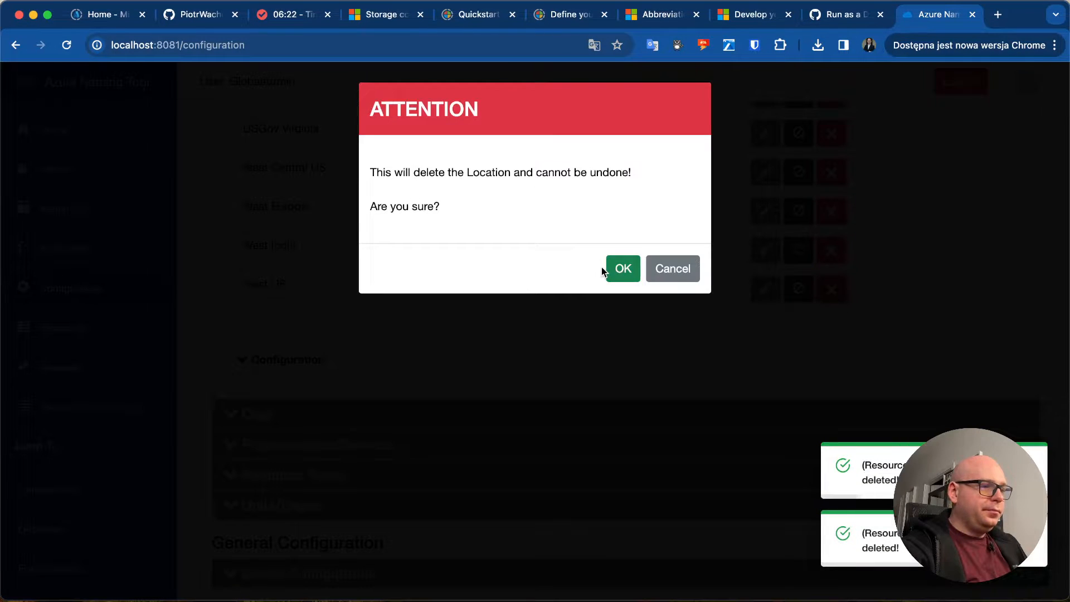
left_click(624, 268)
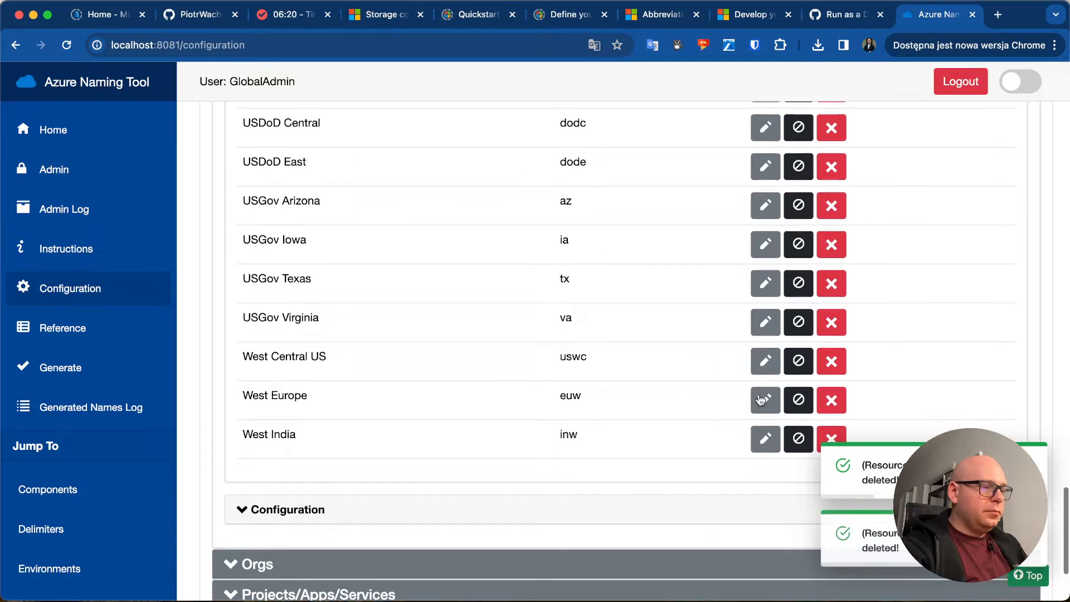
- Delete the West India and West Central US locations, keeping West Europe in the list
left_click(831, 439)
left_click(621, 271)
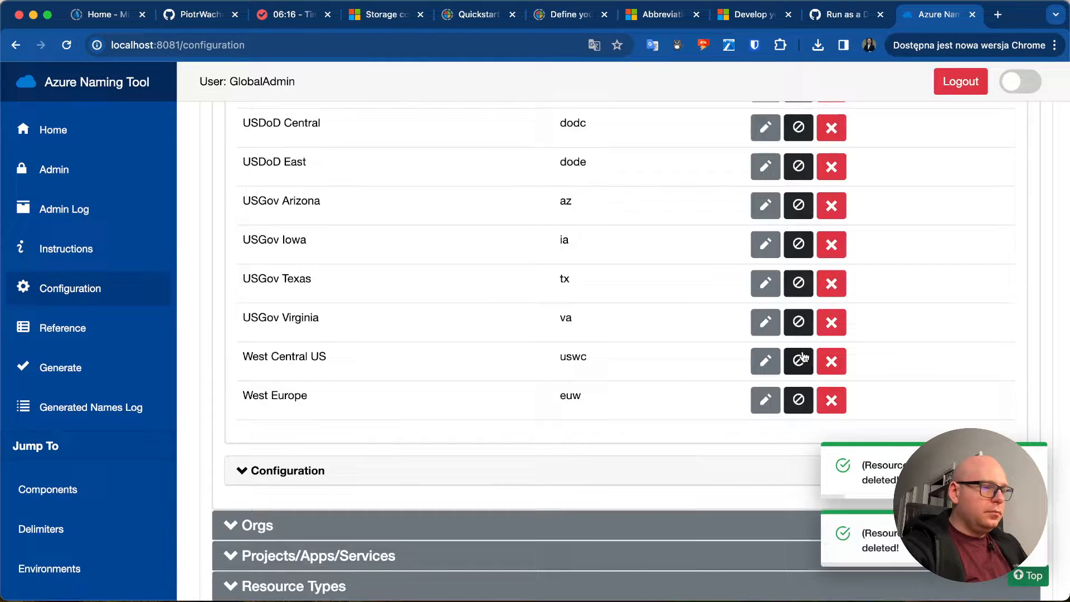
left_click(822, 361)
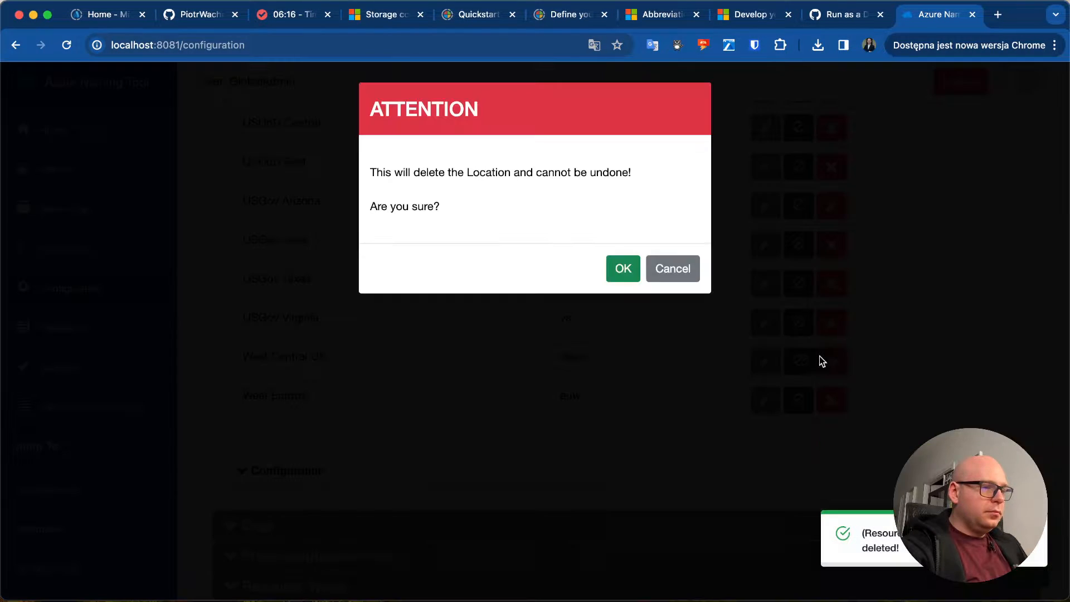
left_click(620, 270)
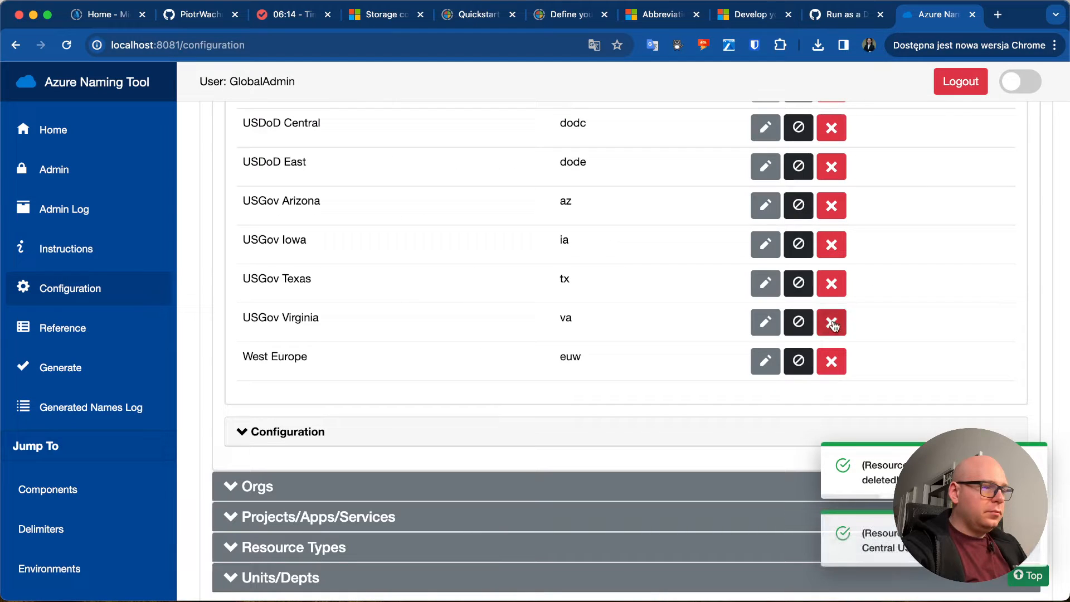
- Delete the USGov Virginia, USGov Texas, USGov Iowa, USGov Arizona and USDoD East locations
left_click(824, 324)
left_click(611, 277)
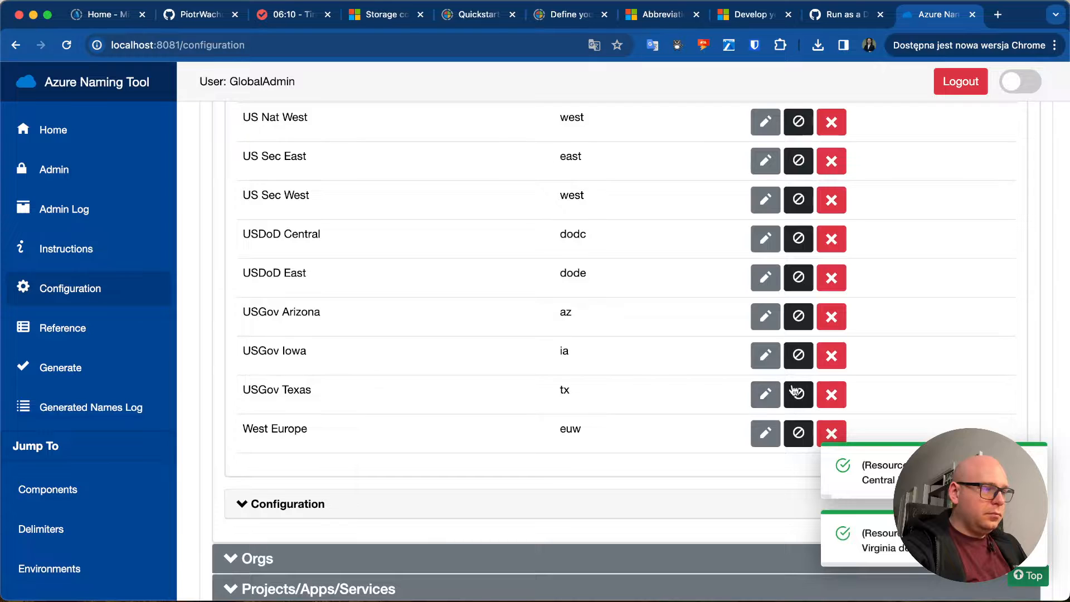
left_click(832, 393)
left_click(622, 268)
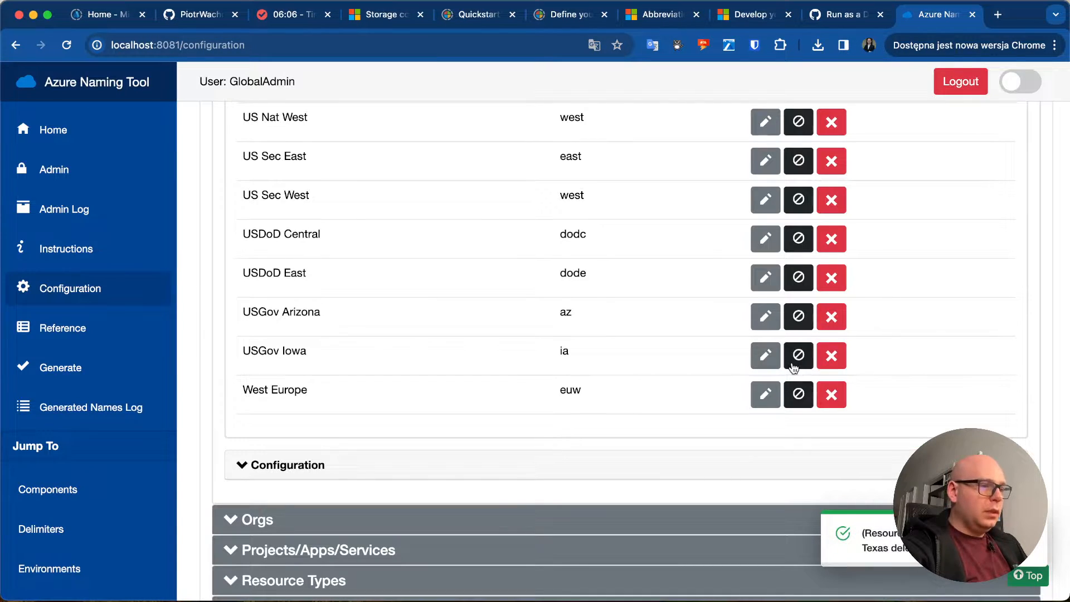
left_click(831, 355)
left_click(623, 269)
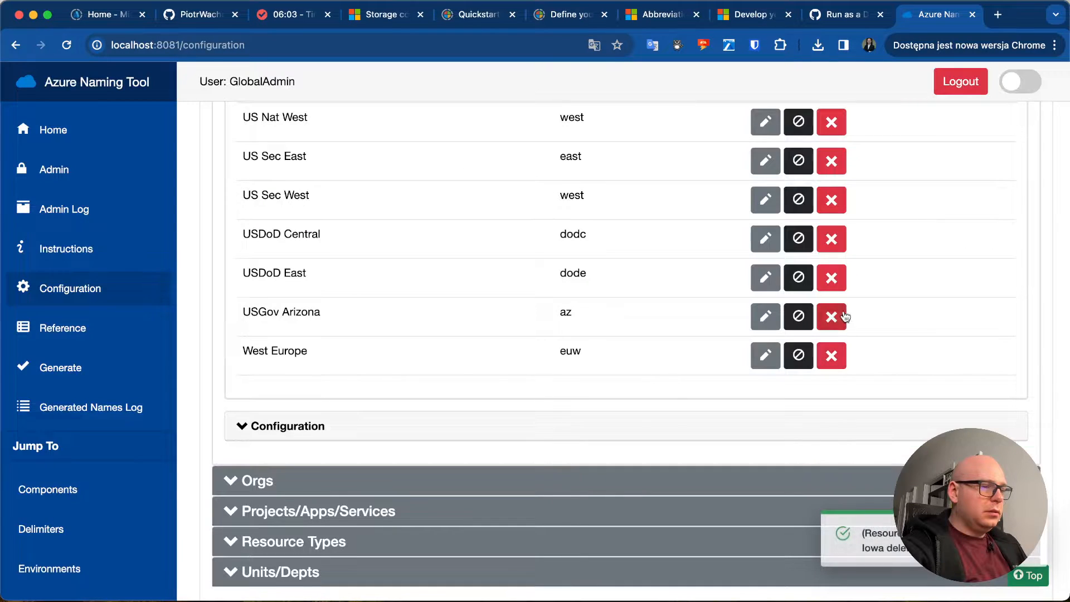
left_click(832, 317)
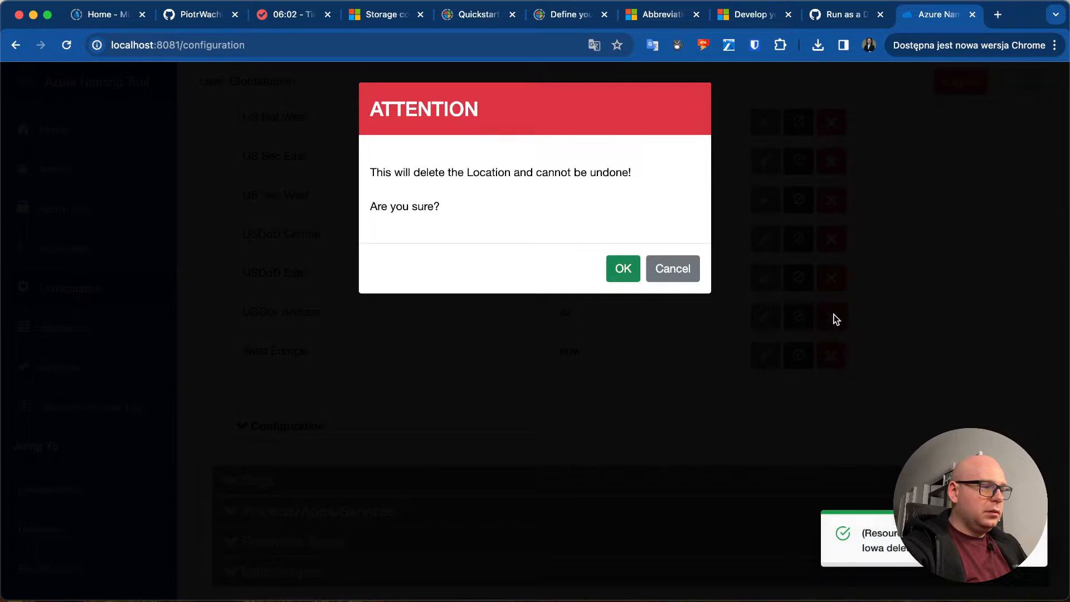
left_click(621, 269)
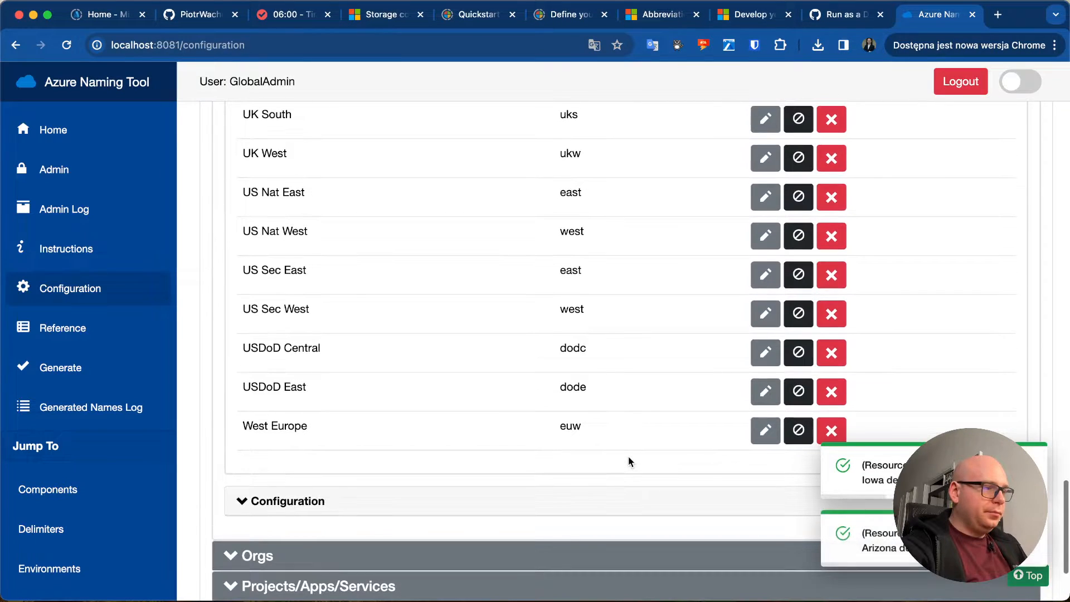
left_click(830, 391)
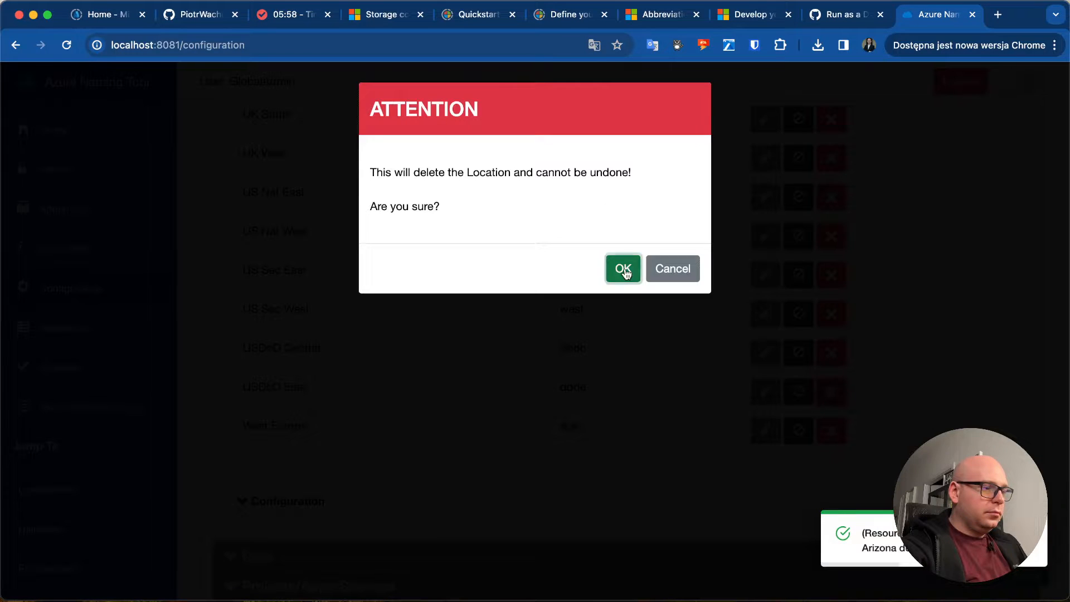
left_click(624, 270)
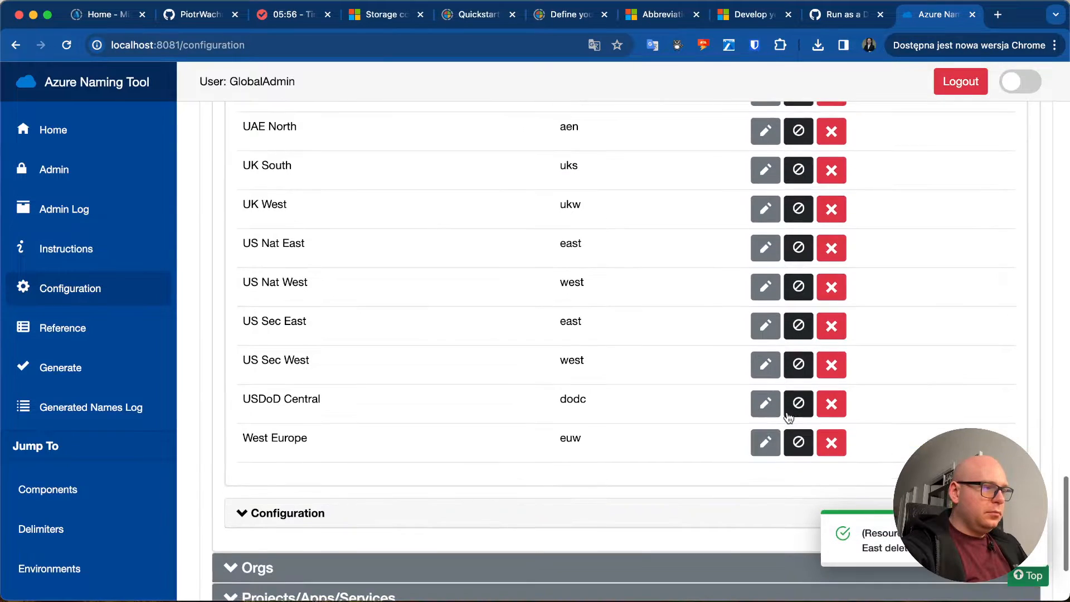
- Delete the Australia Central 2, Australia East and Australia Southeast locations at the start of the list
scroll(832, 288, "up", 15)
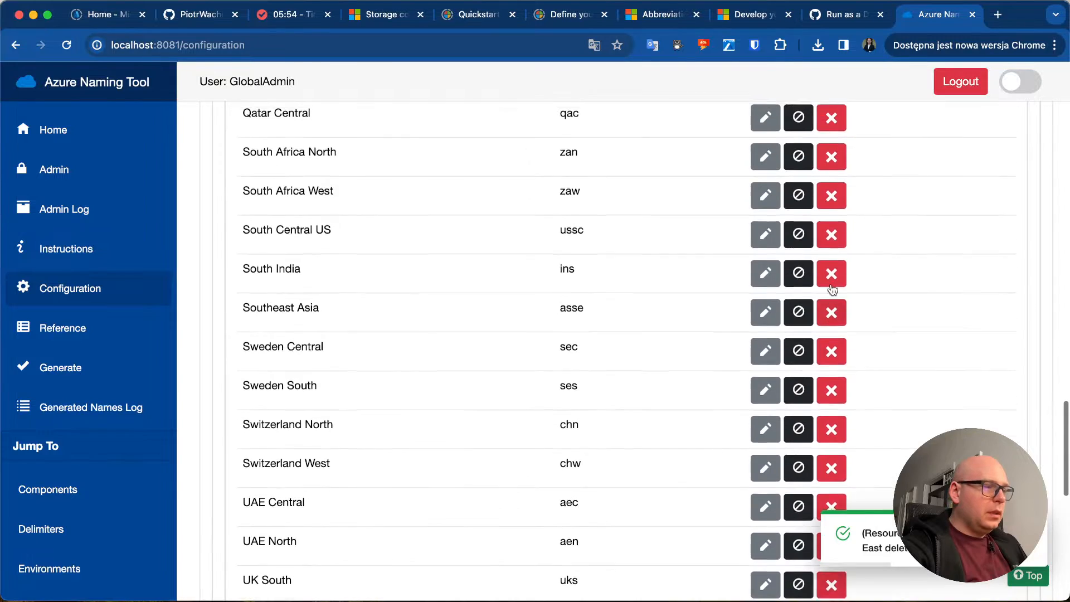
scroll(832, 288, "up", 20)
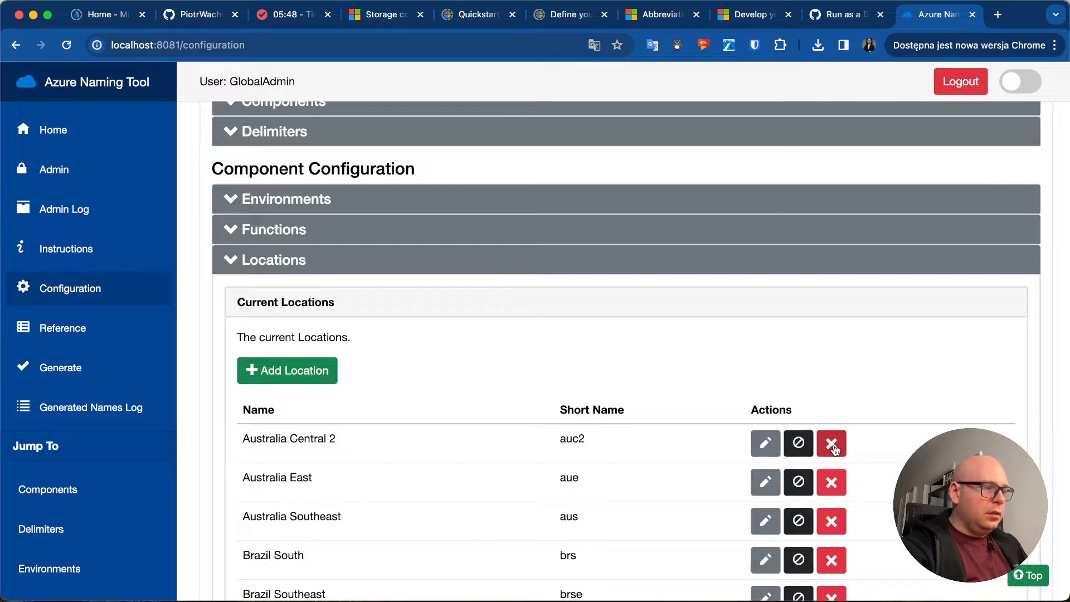
left_click(832, 445)
left_click(629, 267)
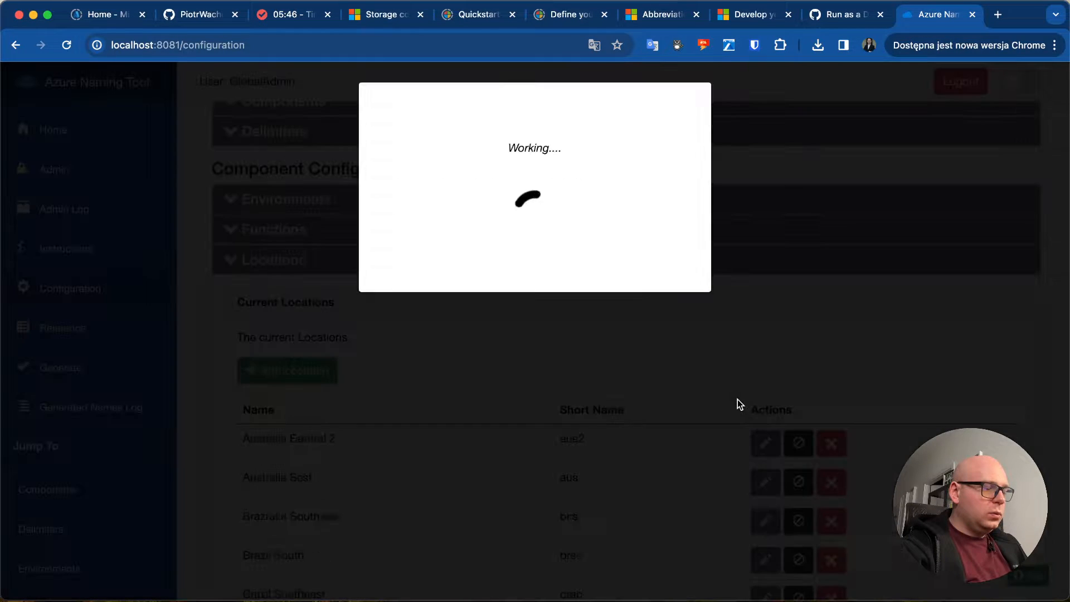
left_click(832, 443)
left_click(612, 280)
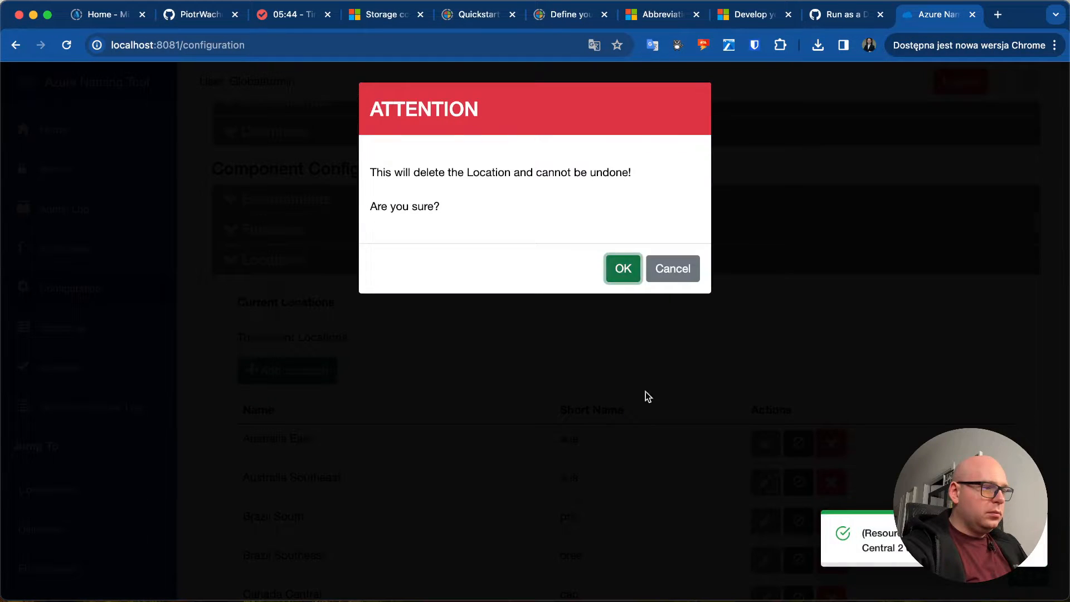
scroll(693, 490, "down", 3)
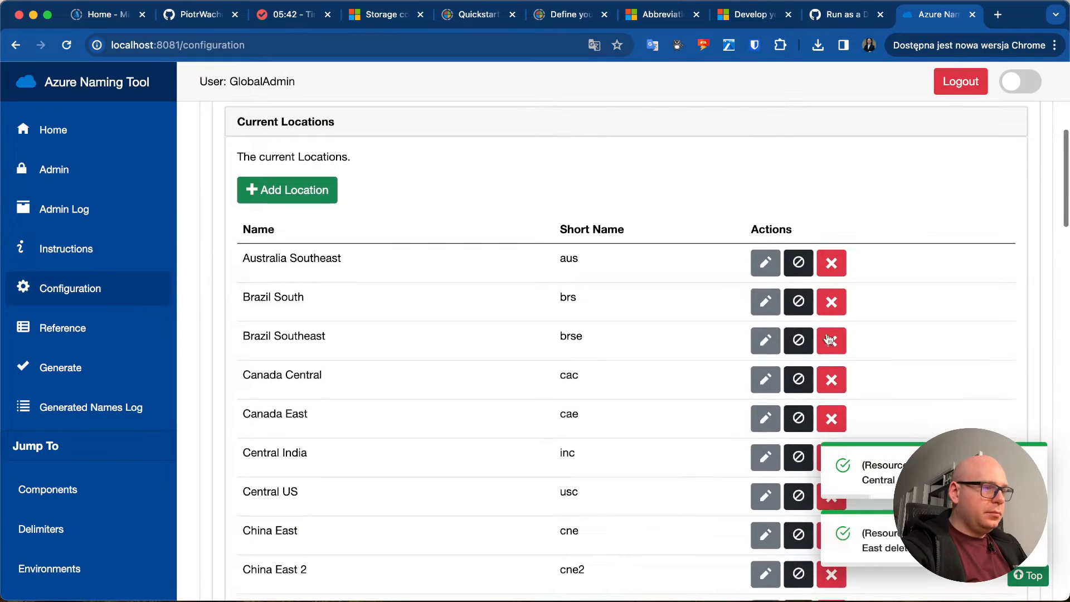
left_click(832, 266)
left_click(623, 270)
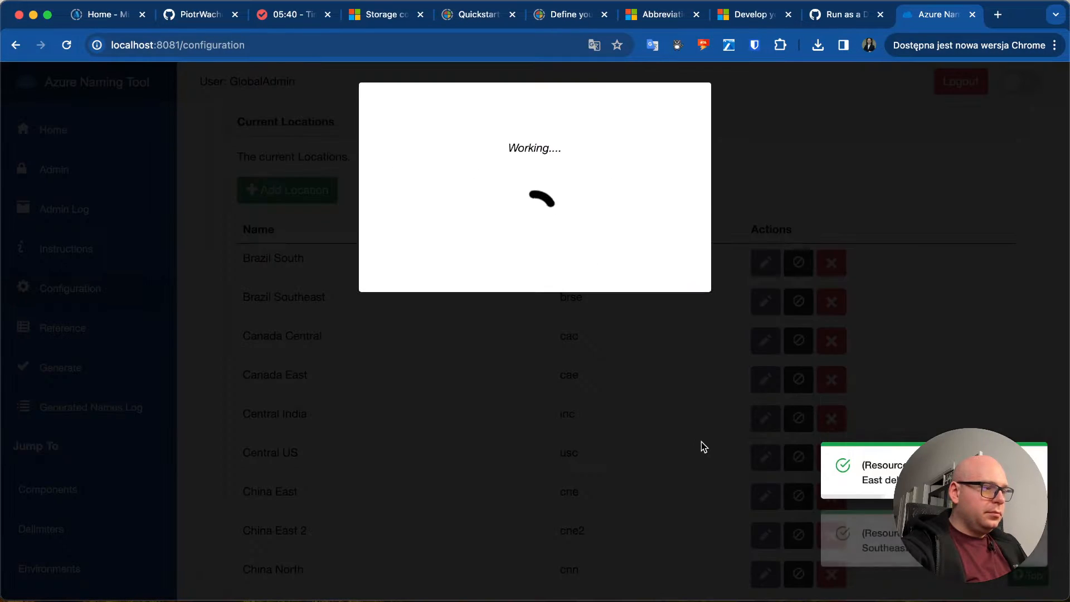
- Delete the Brazil South and Brazil Southeast entries from the current locations
scroll(702, 446, "down", 2)
left_click(828, 199)
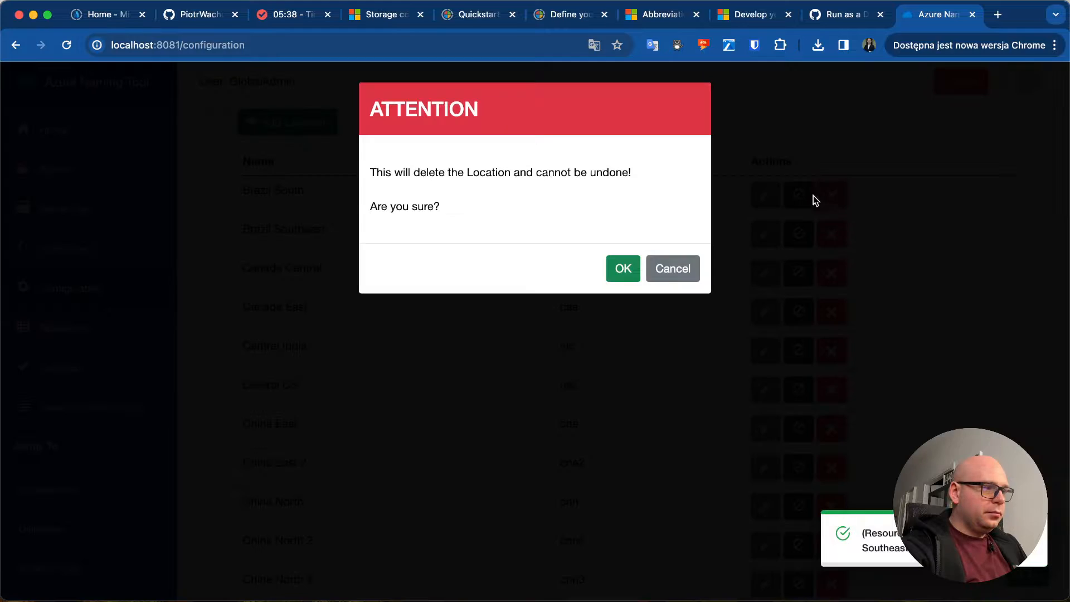
left_click(624, 270)
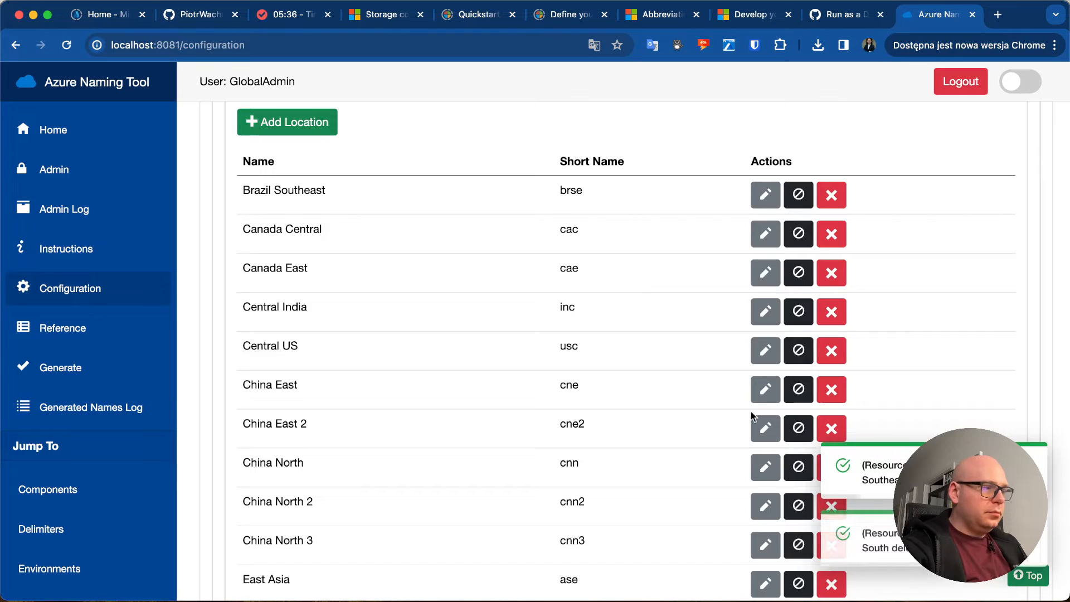
scroll(753, 415, "down", 3)
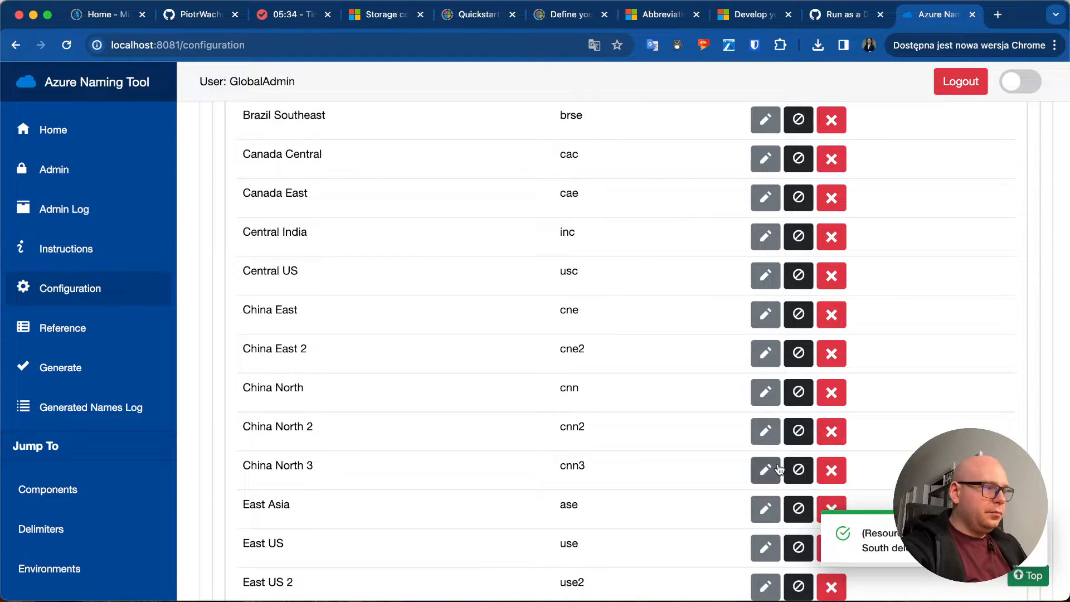
scroll(774, 469, "up", 5)
scroll(773, 468, "down", 2)
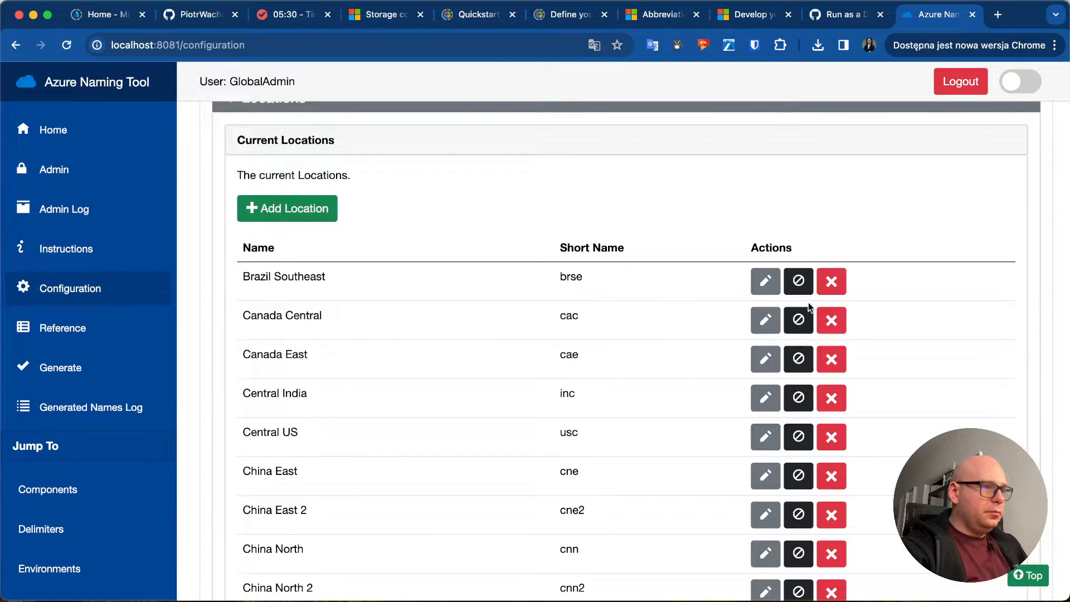
left_click(831, 283)
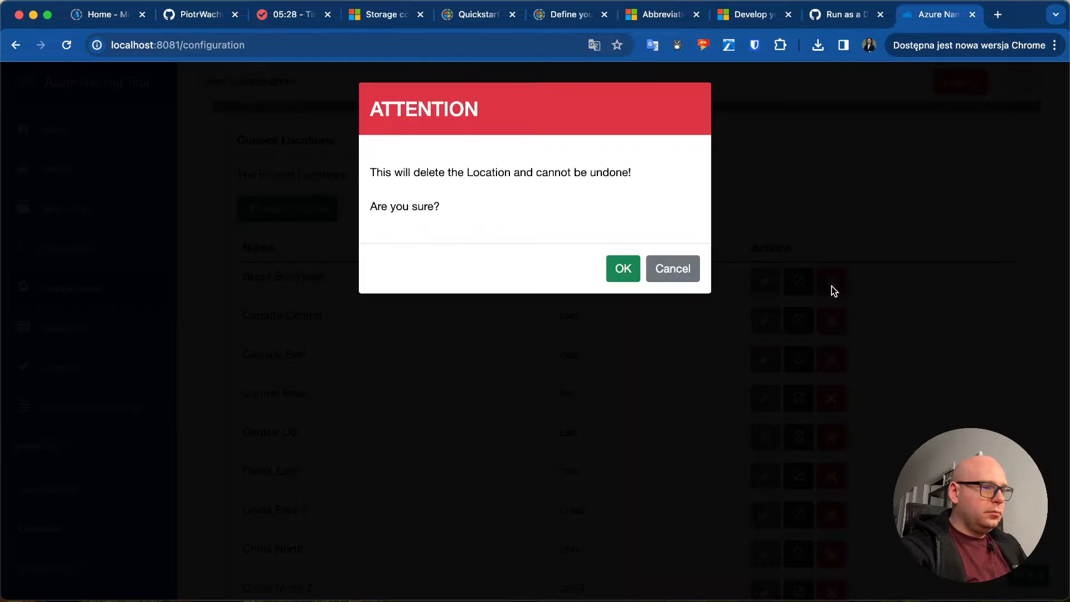
left_click(616, 268)
- Delete the Canada Central and Canada East entries from the current locations
scroll(777, 379, "down", 20)
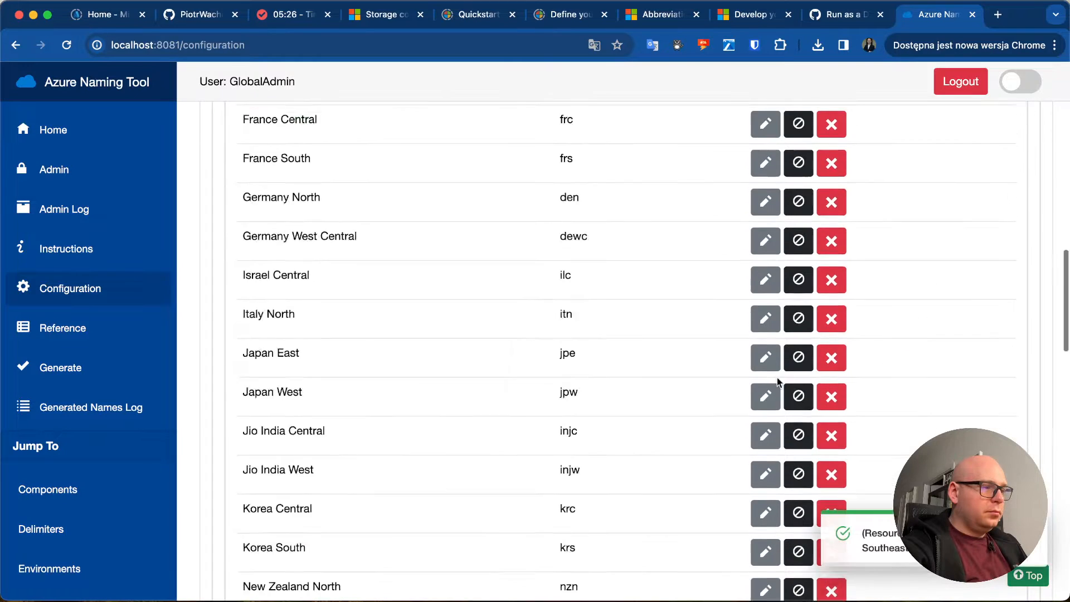
scroll(779, 381, "up", 9)
scroll(779, 381, "up", 15)
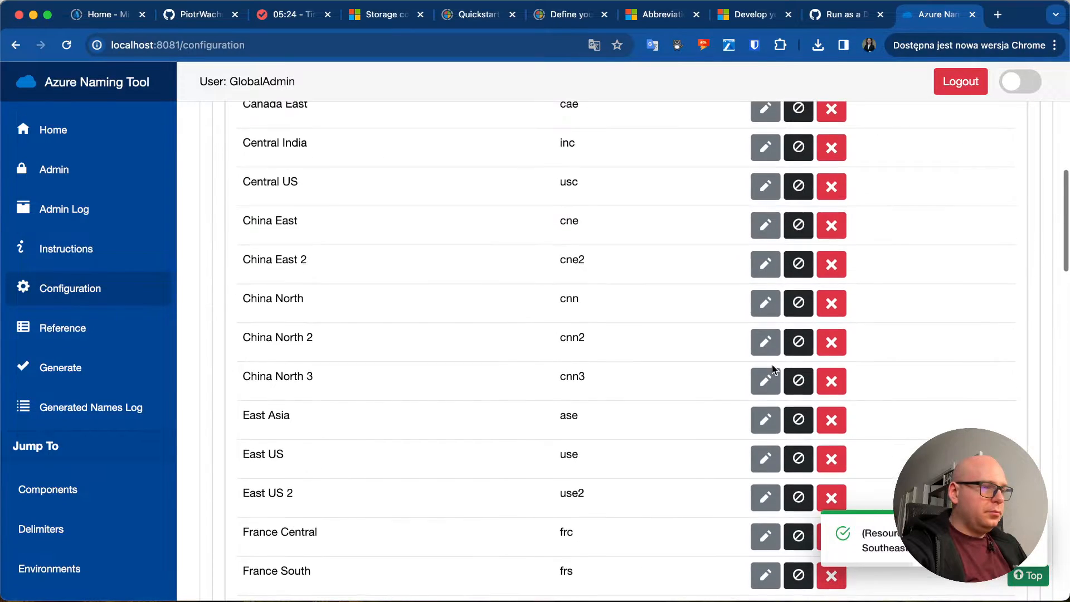
left_click(832, 360)
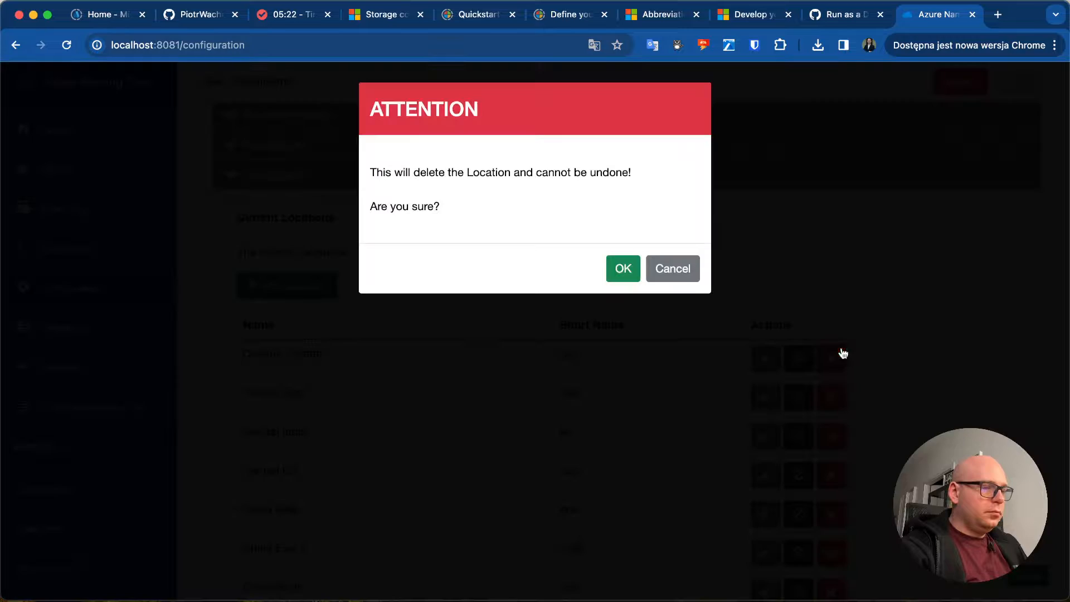
left_click(622, 268)
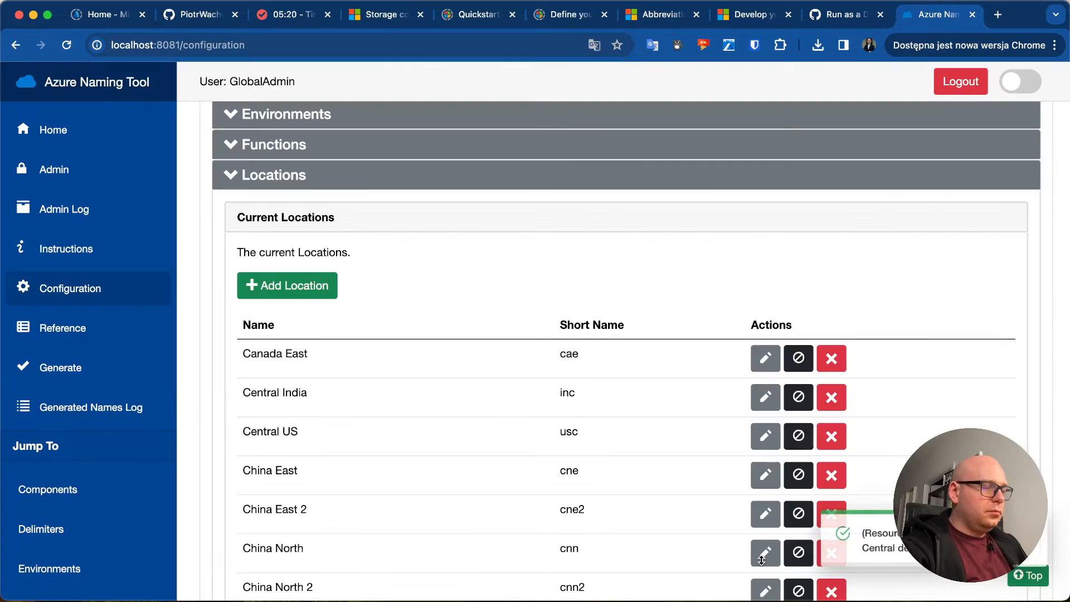
scroll(852, 284, "down", 3)
left_click(839, 253)
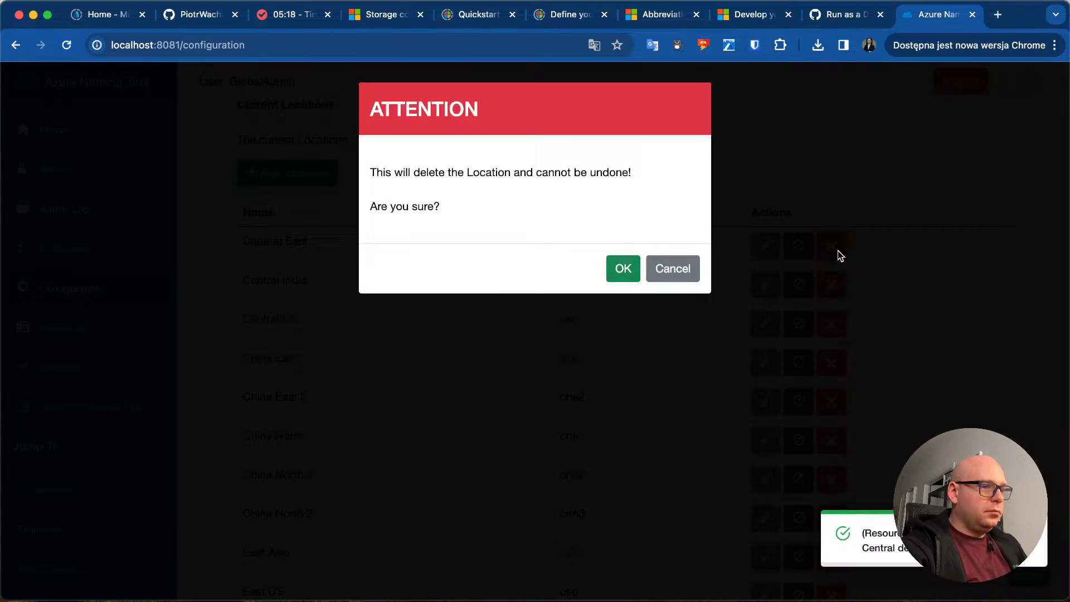
left_click(624, 270)
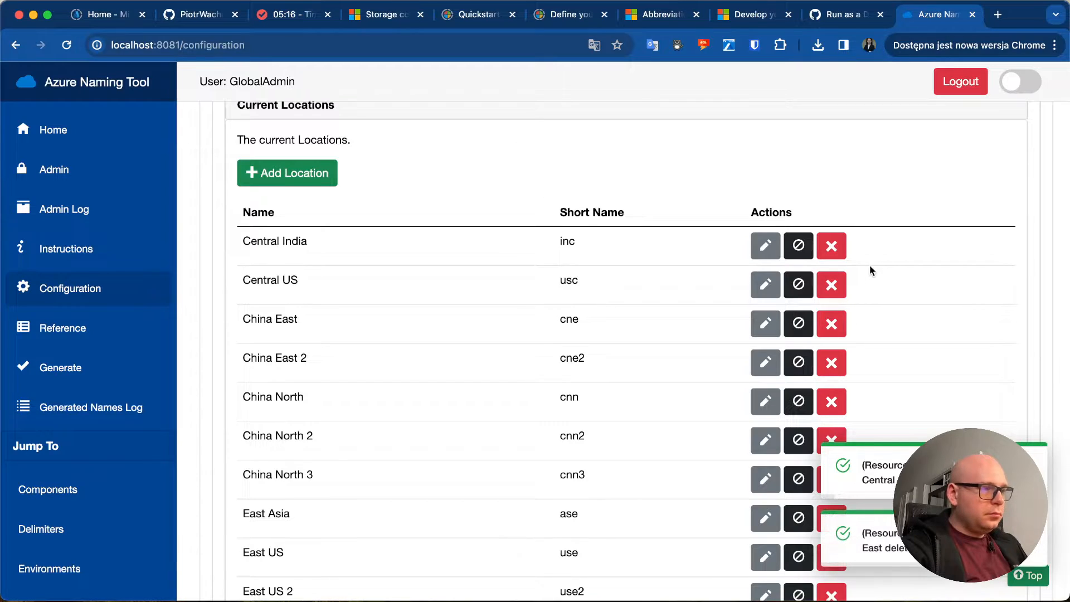
- Delete the Central India and Central US locations from the list
left_click(833, 249)
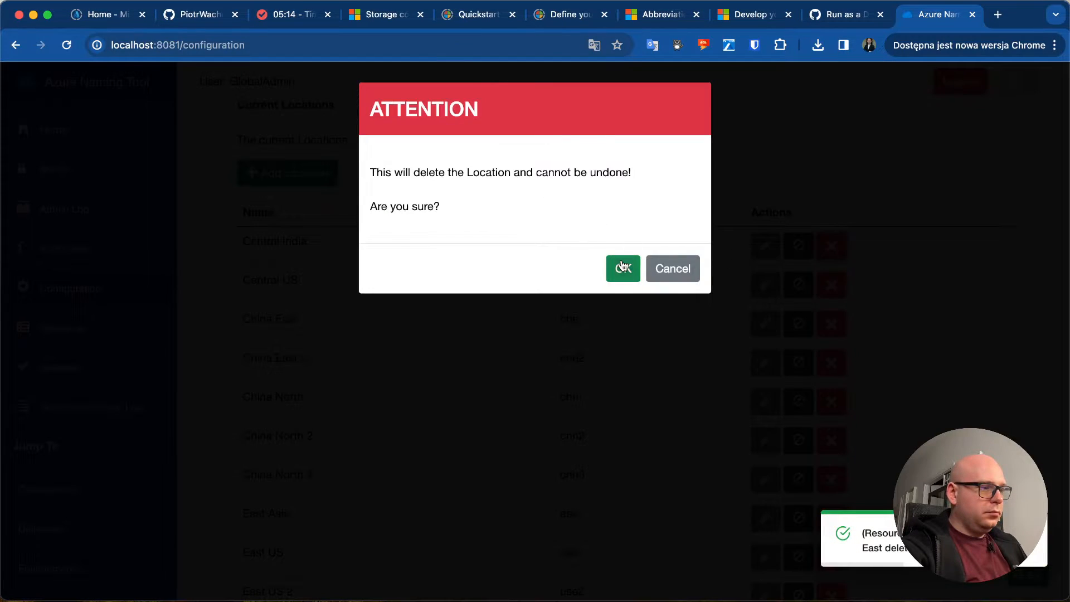
left_click(622, 268)
left_click(832, 249)
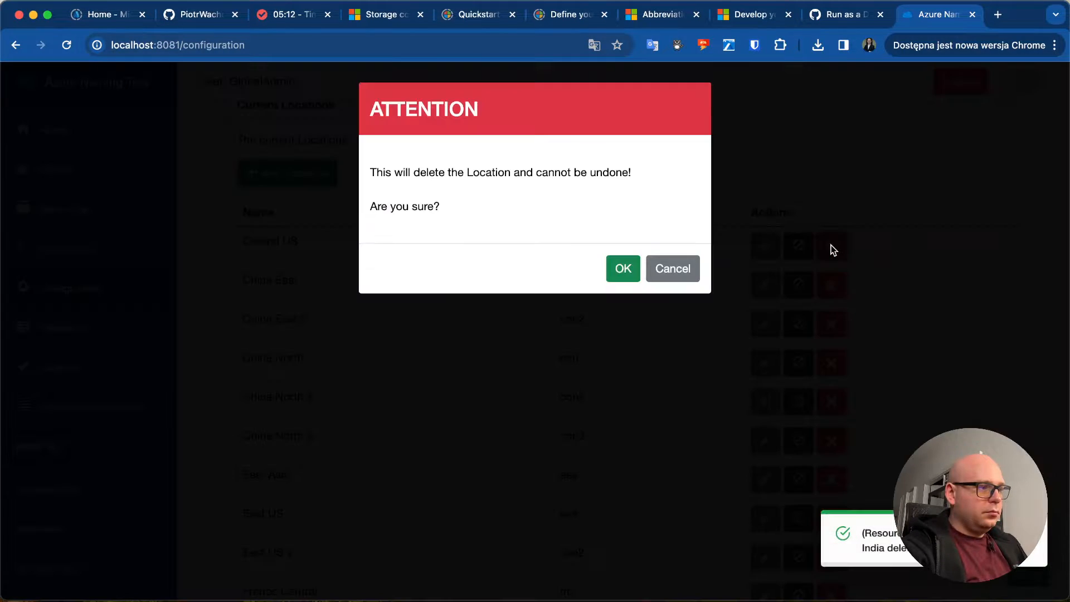
left_click(623, 270)
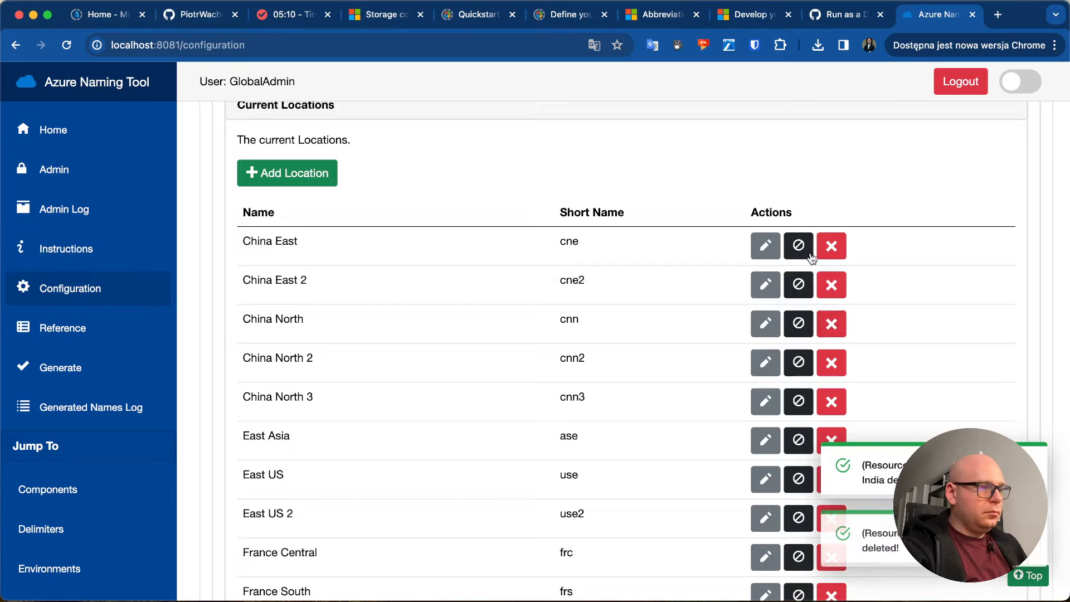
- Delete the China East and China East 2 locations
left_click(831, 245)
left_click(623, 269)
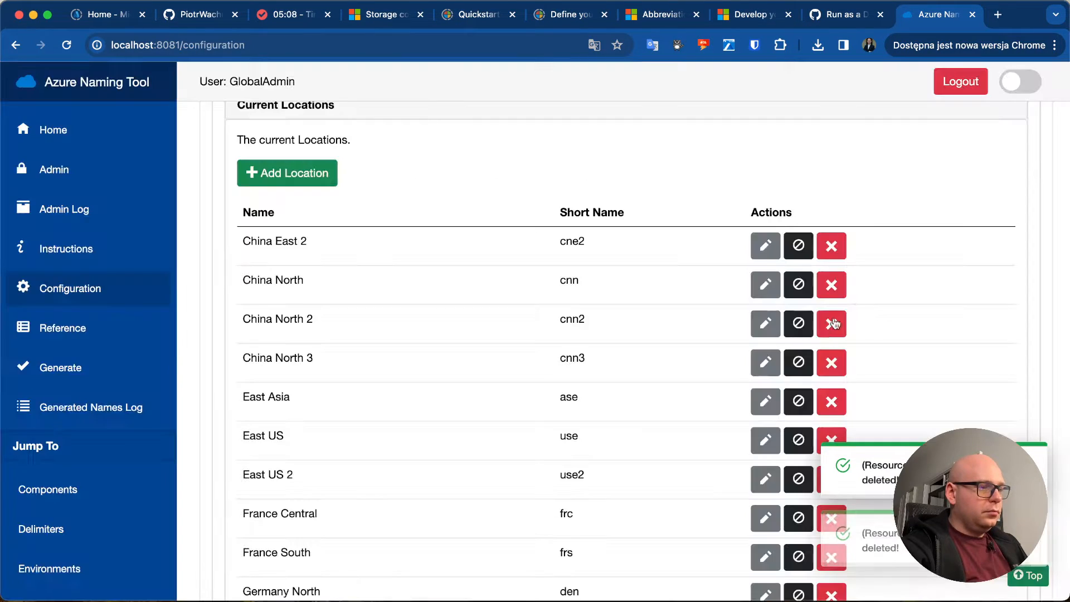
left_click(832, 246)
left_click(632, 276)
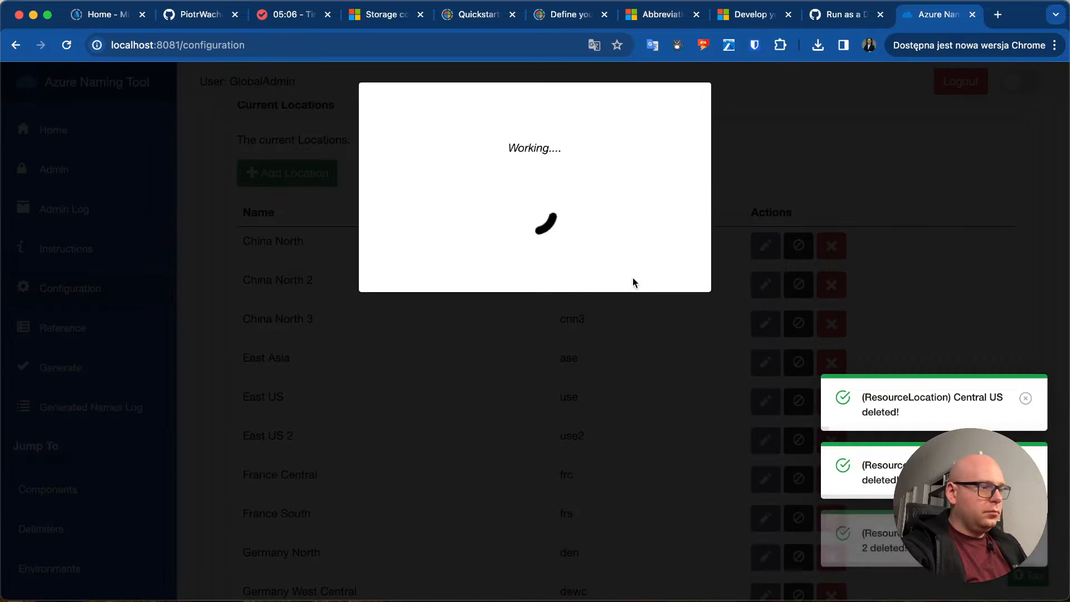
- Review the export and refresh options in the configuration area beneath the locations list
scroll(634, 278, "down", 2)
scroll(633, 278, "down", 20)
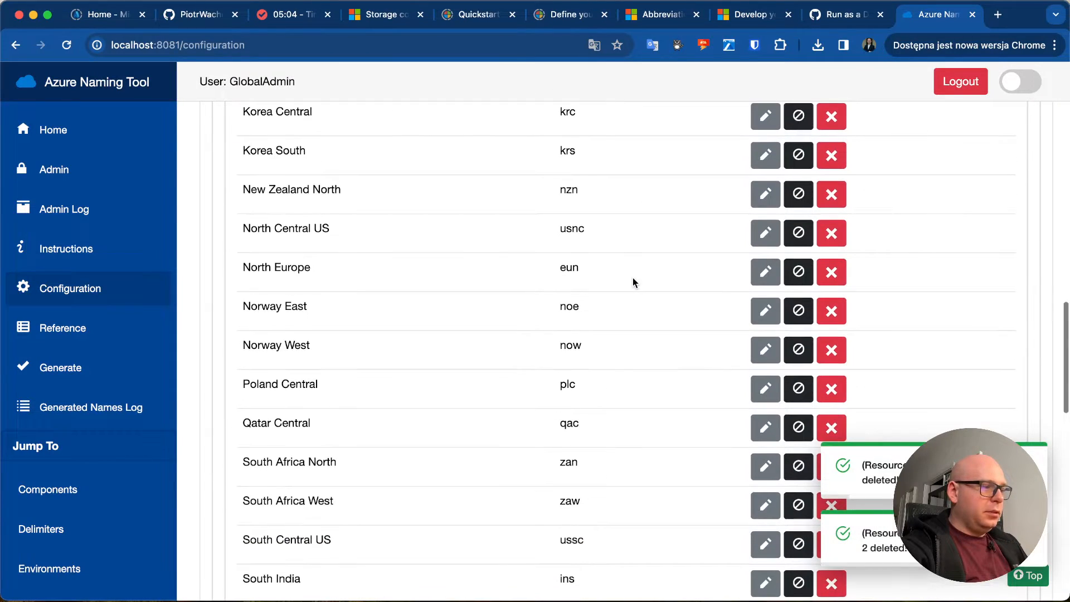
scroll(634, 278, "down", 7)
left_click(384, 410)
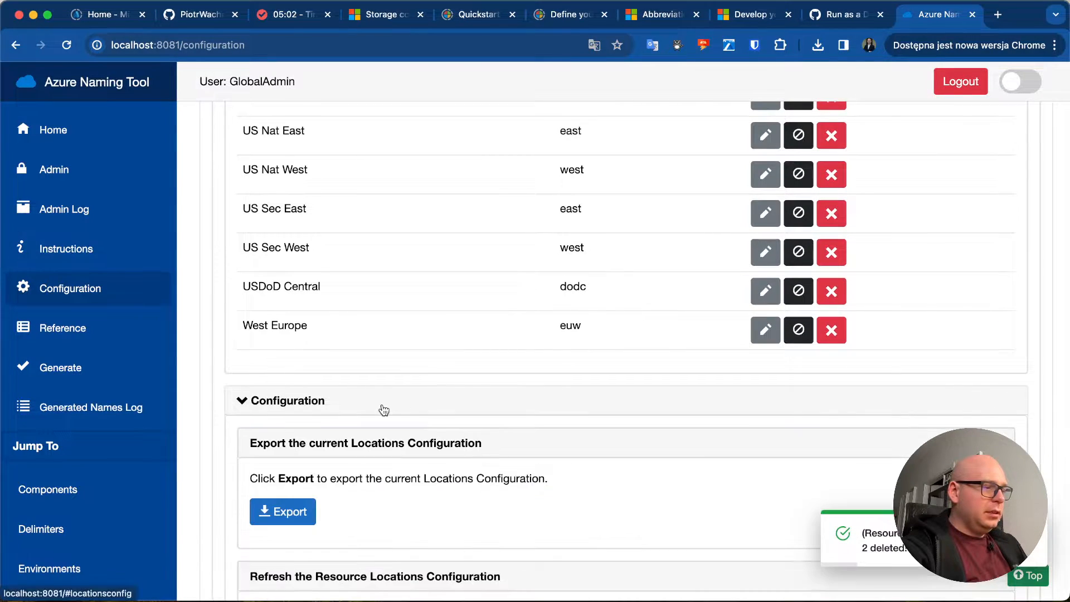
scroll(384, 411, "down", 3)
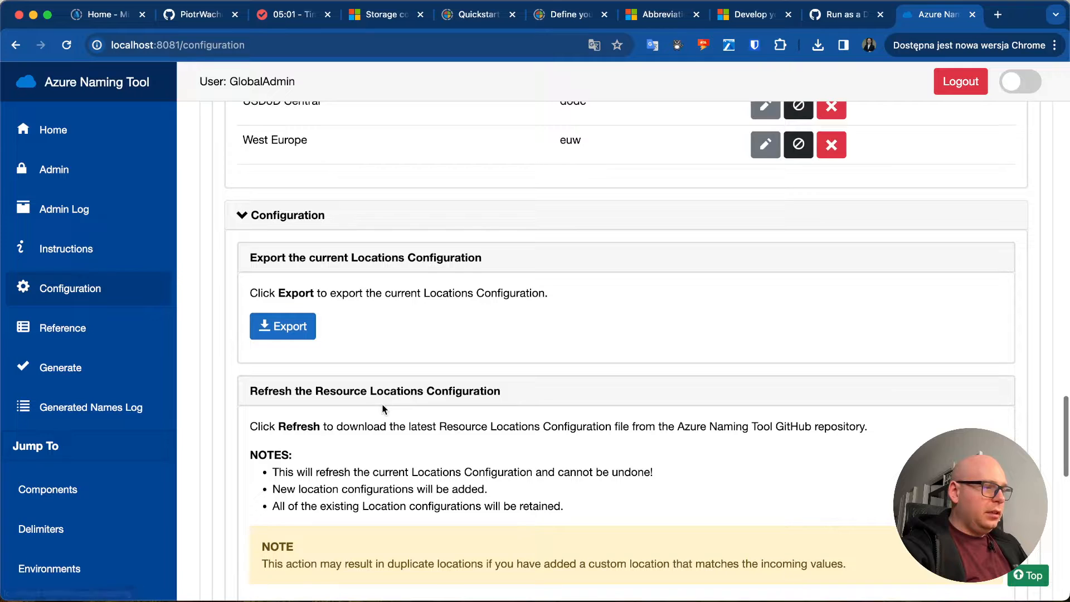
left_click(350, 220)
- Add an org named Enterprise IT with the short name eit, and delete the Sample Org entry
left_click(306, 449)
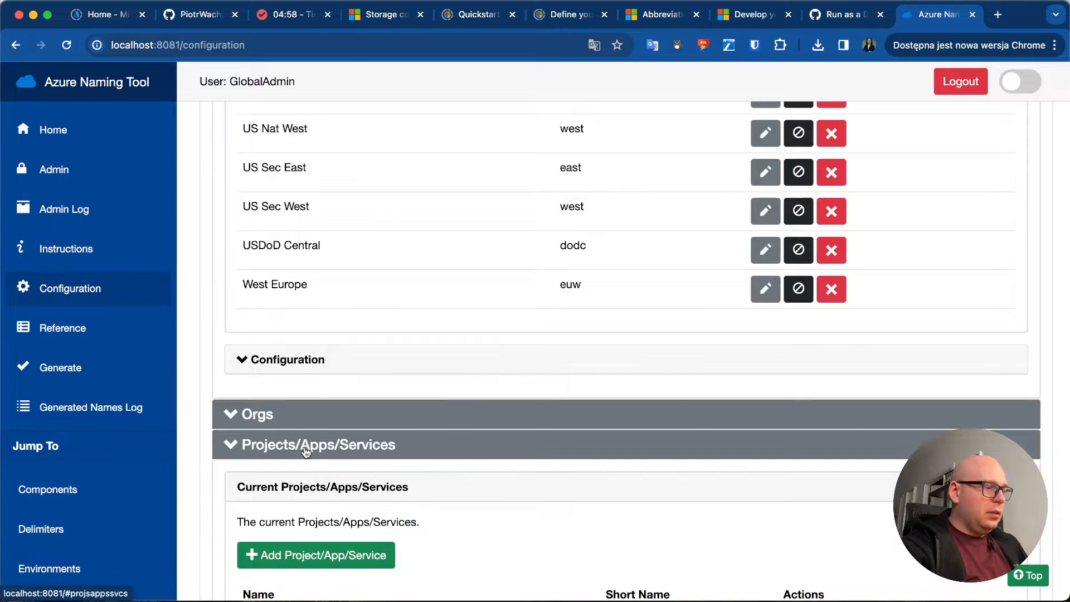
left_click(307, 417)
scroll(309, 427, "down", 4)
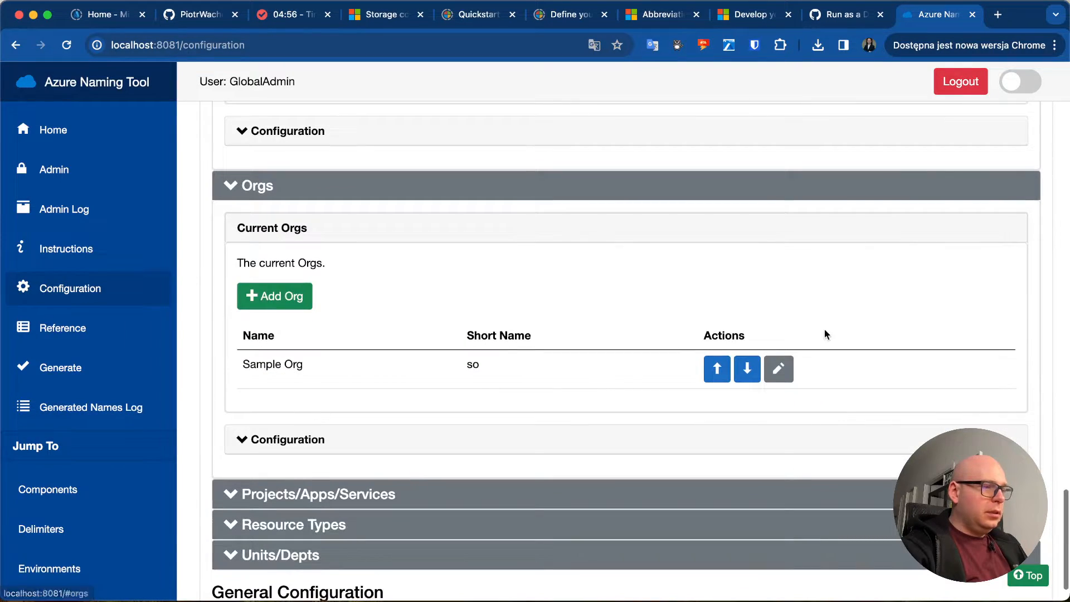
left_click(272, 303)
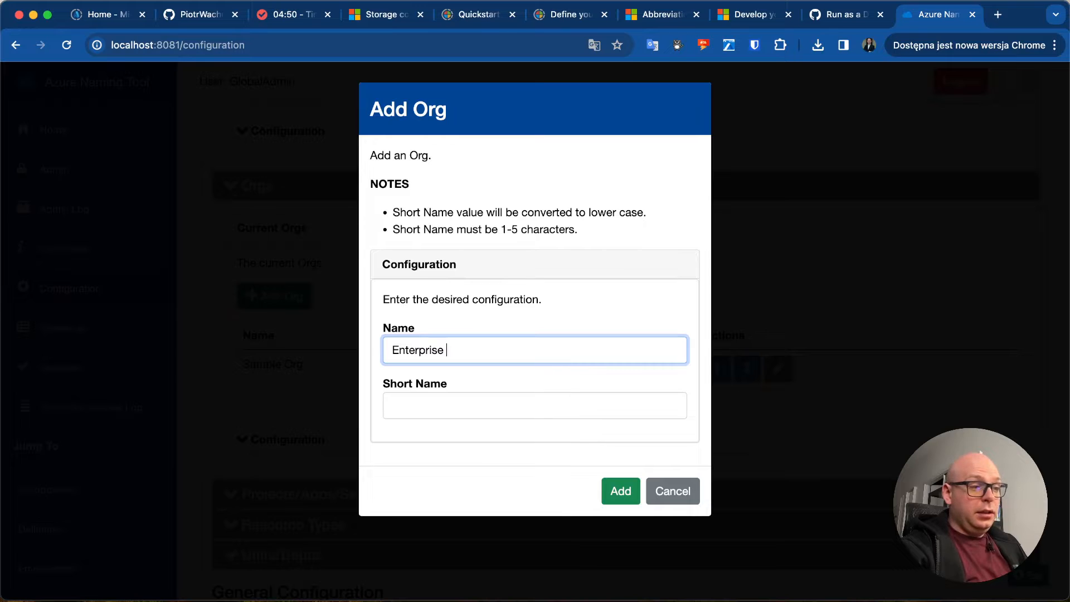
left_click(420, 407)
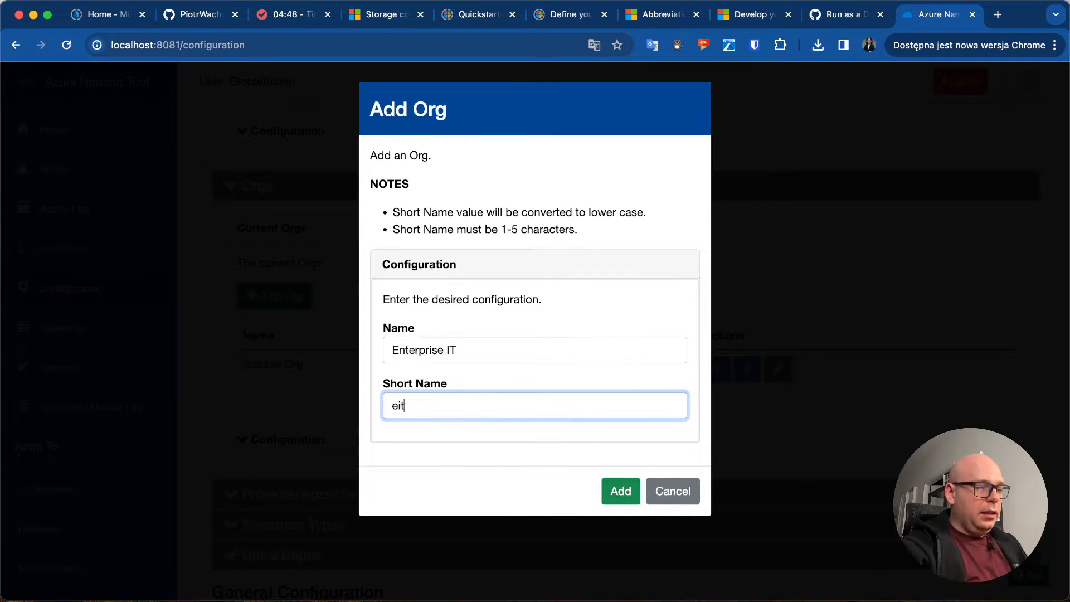
left_click(608, 494)
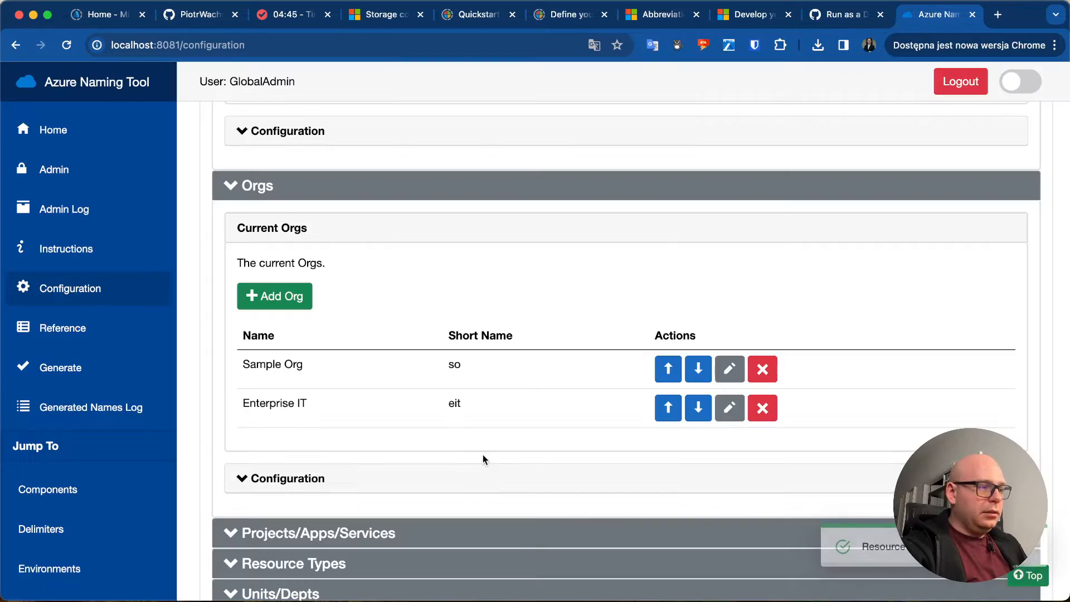
left_click(763, 369)
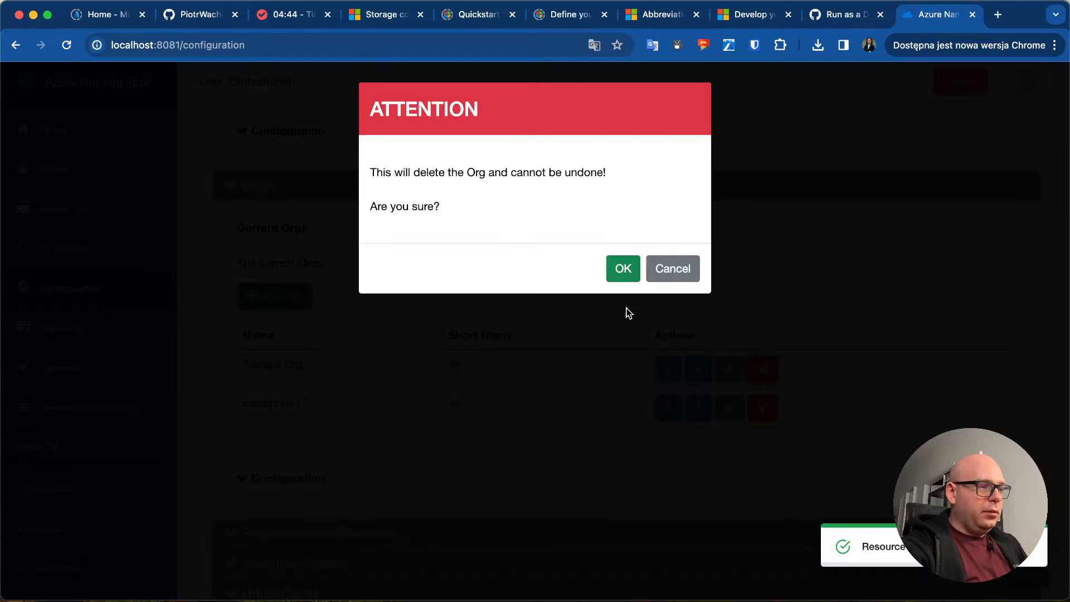
left_click(615, 264)
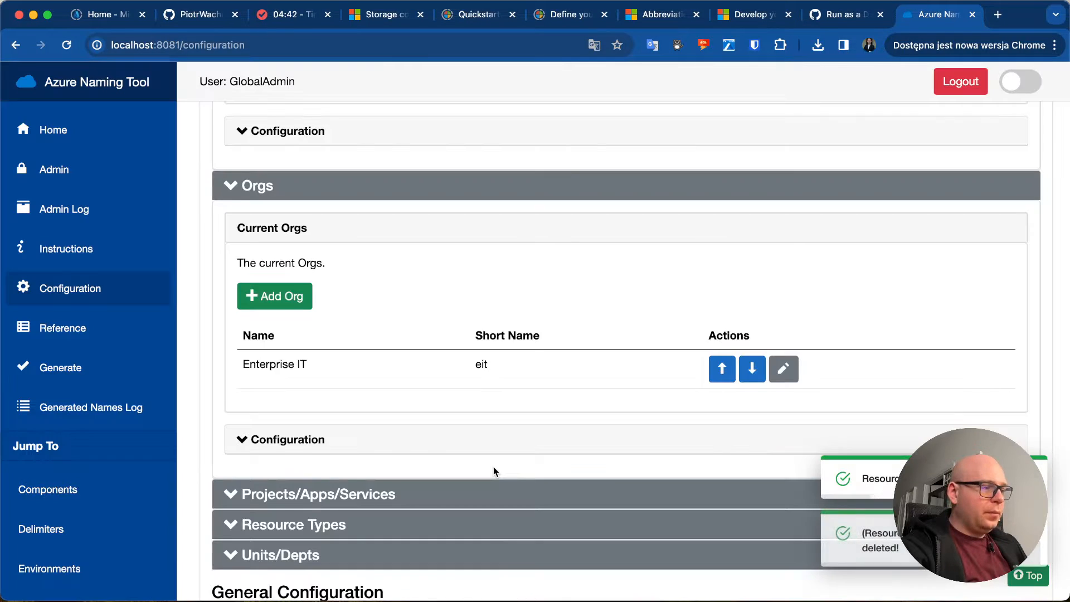
- Add a project/app/service named VM Start/Stop with the short name vms, and delete the Sample Project/App/Service entry
left_click(493, 467)
scroll(492, 449, "down", 4)
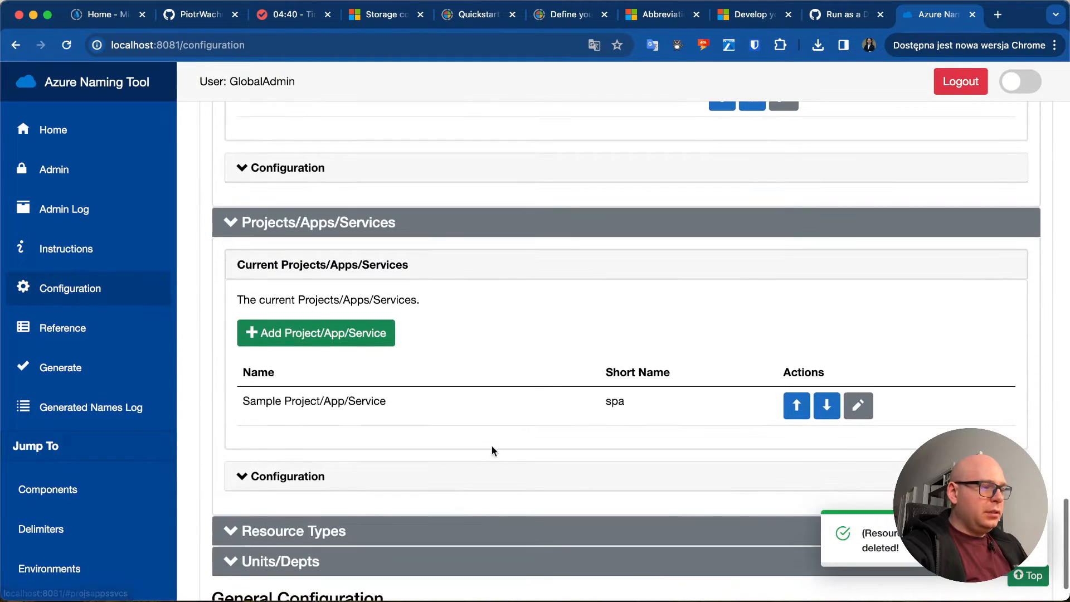
left_click(380, 342)
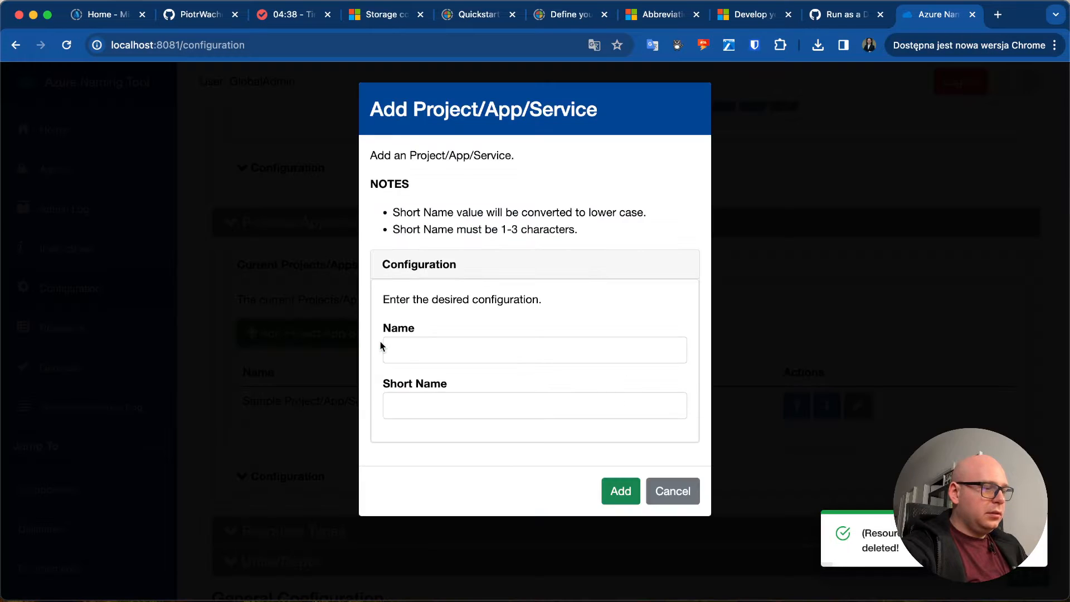
left_click(410, 354)
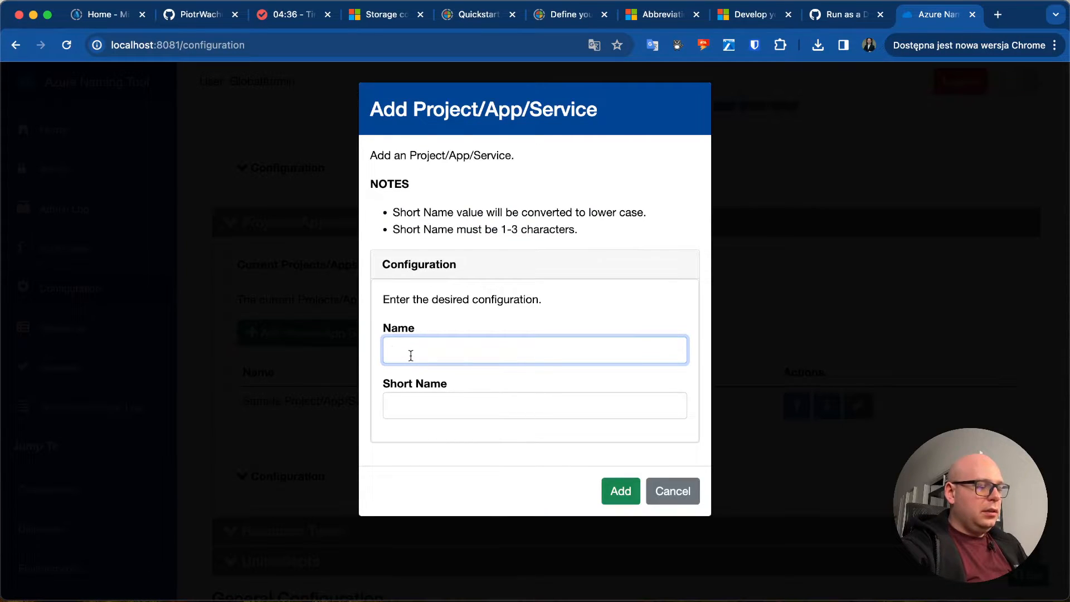
type("VM Start/Stop")
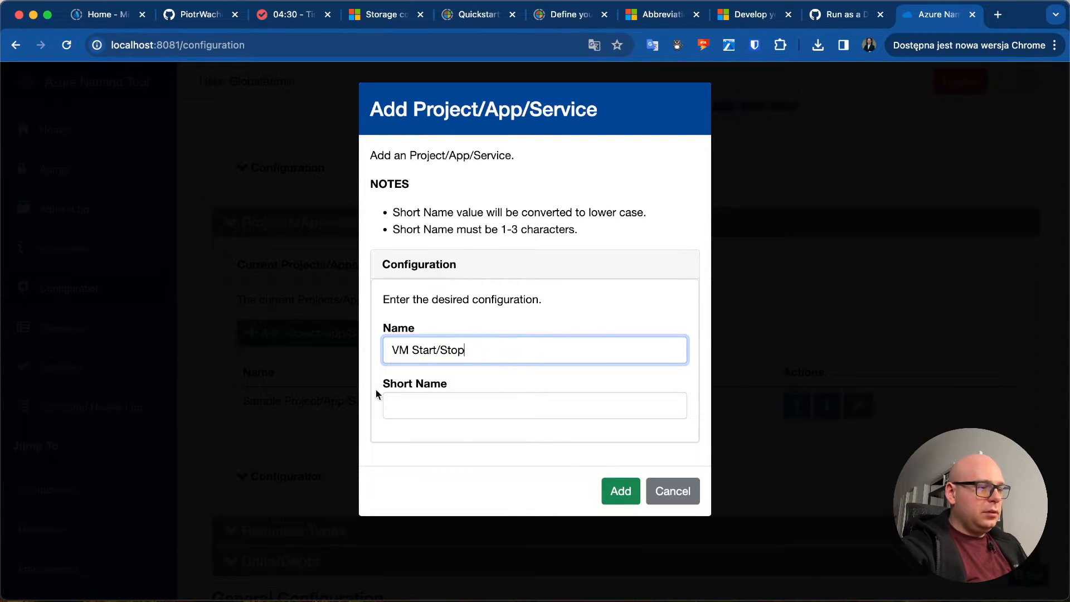
left_click(411, 404)
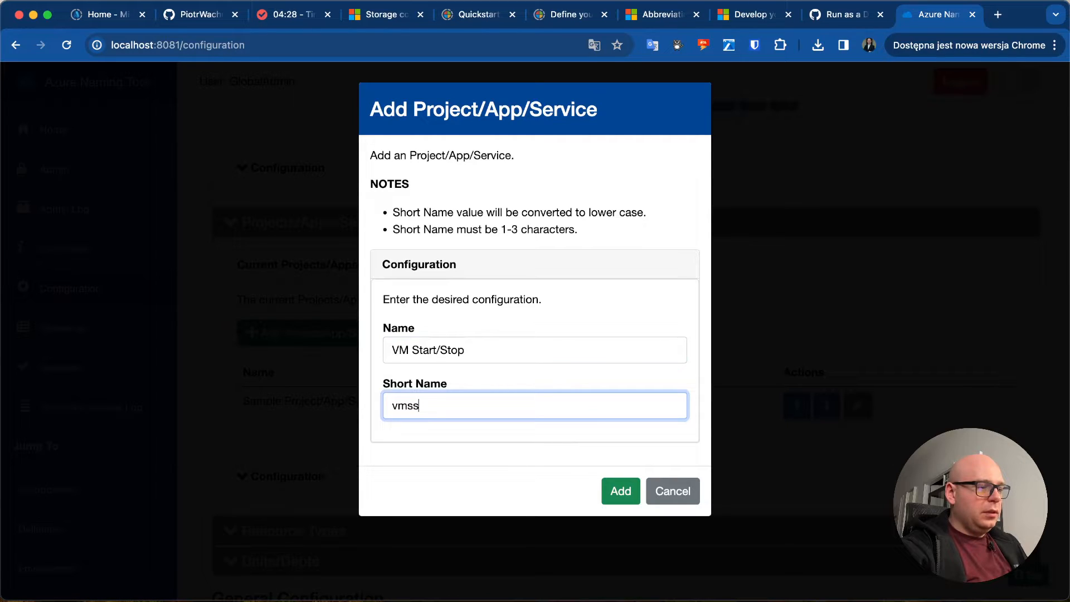
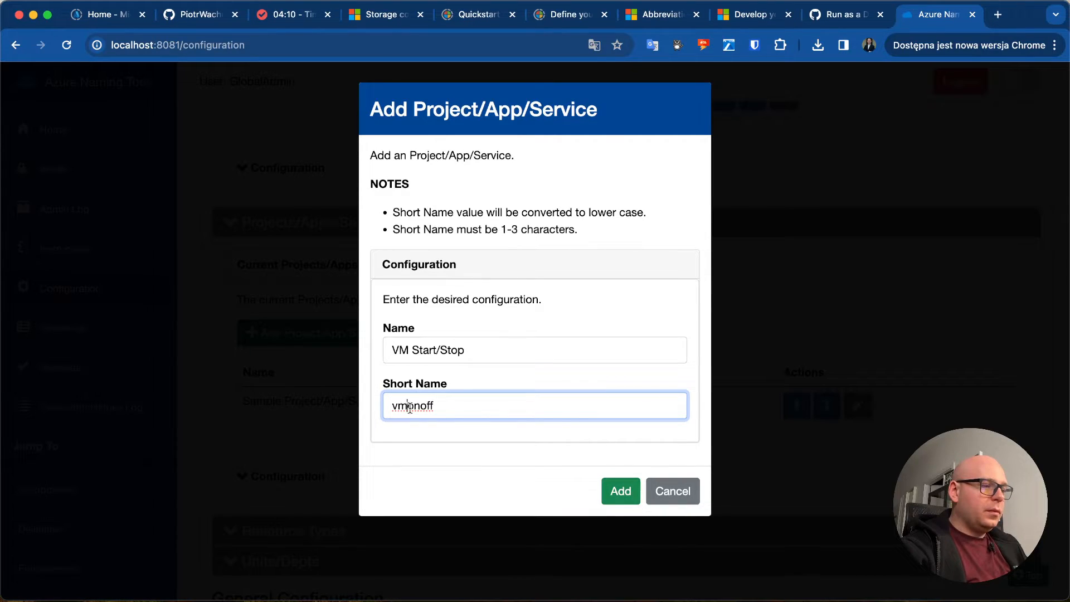
left_click_drag(410, 407, 540, 405)
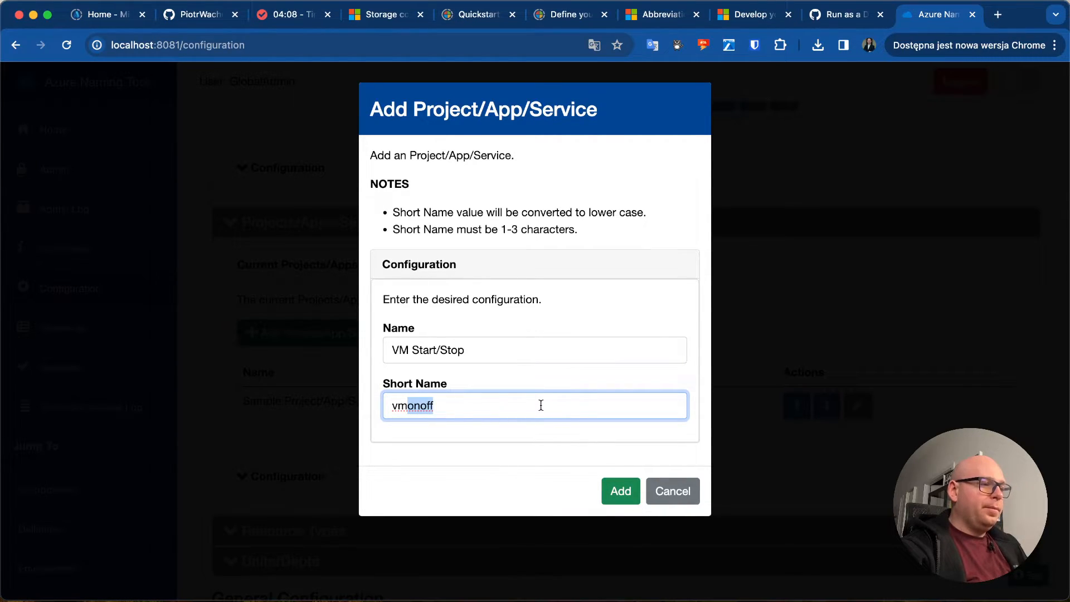
key("BackSpace")
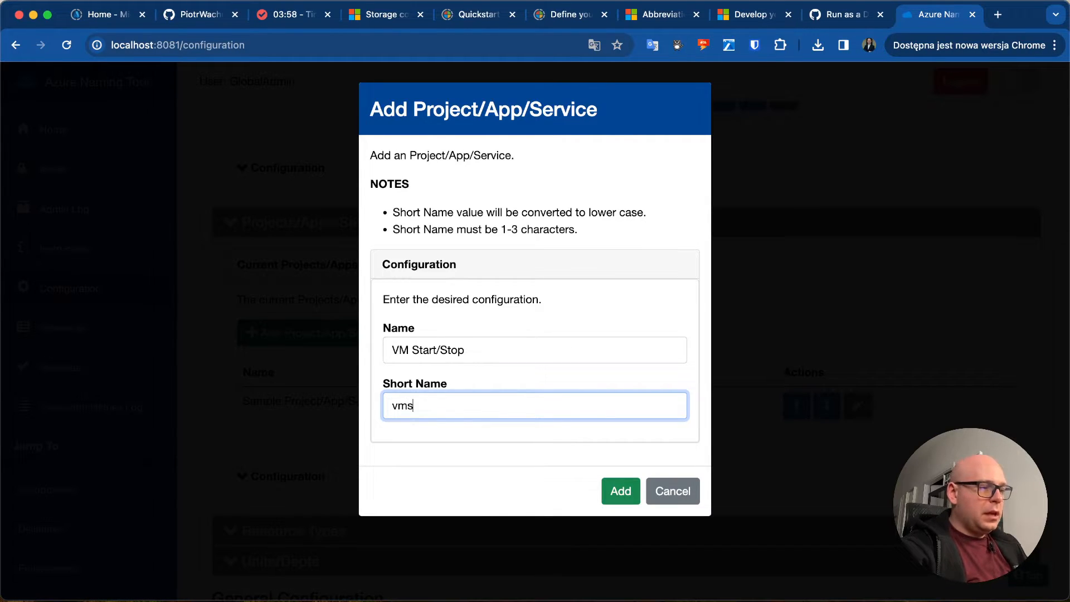
left_click(621, 490)
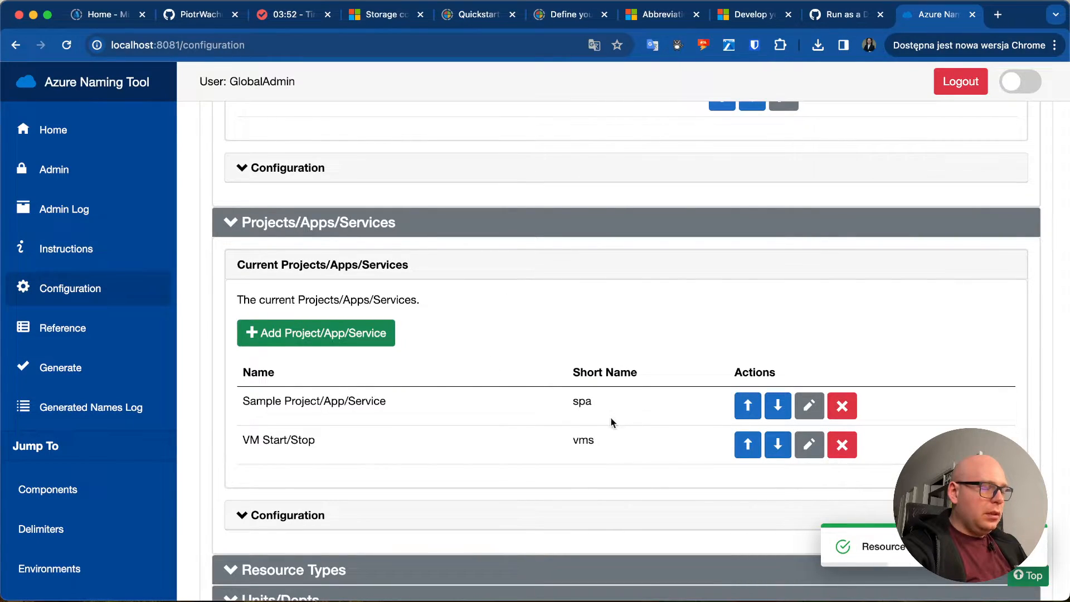
left_click(842, 445)
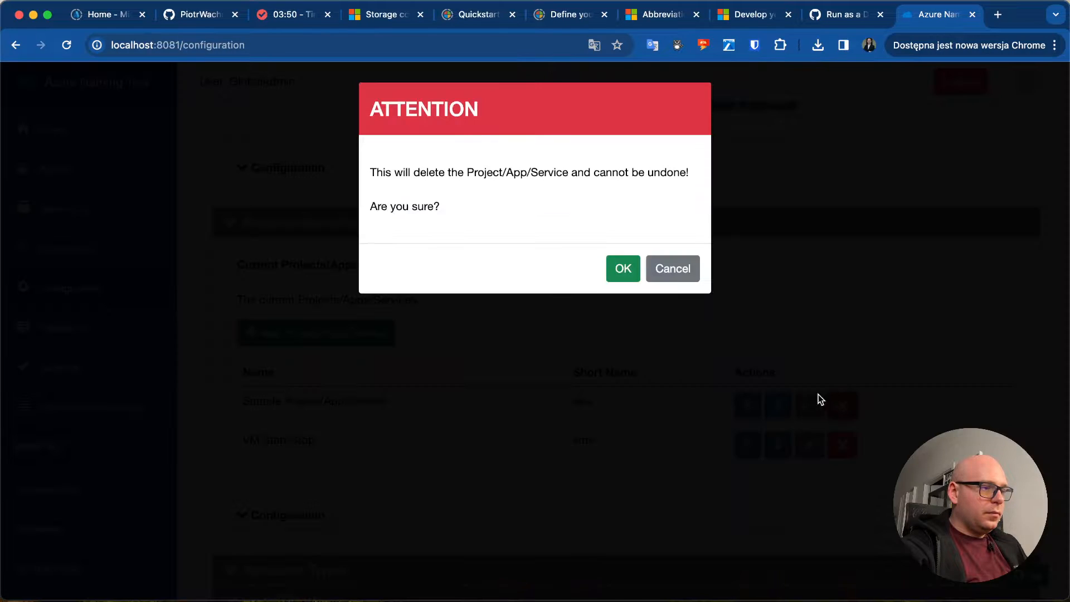
left_click(623, 270)
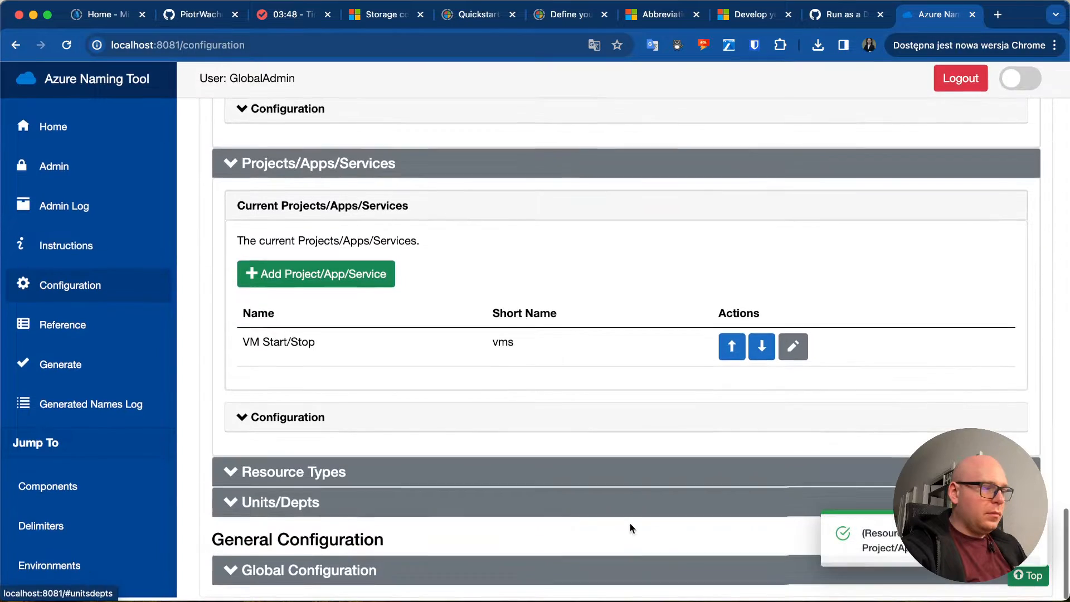
- Look over the current resource types with their short names and their optional and excluded components
left_click(551, 469)
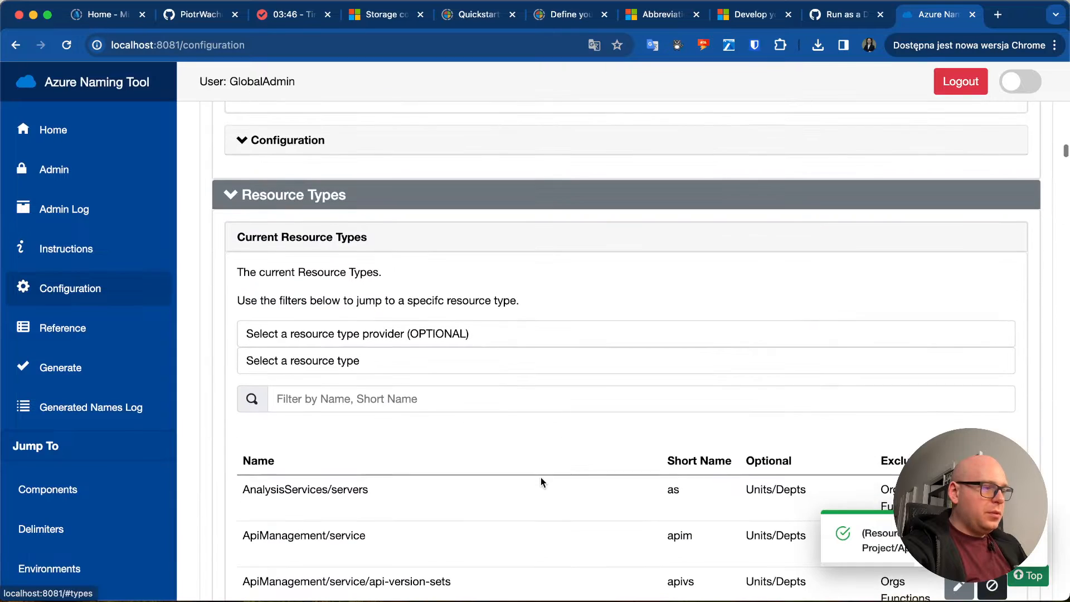
scroll(541, 477, "down", 3)
scroll(541, 477, "up", 7)
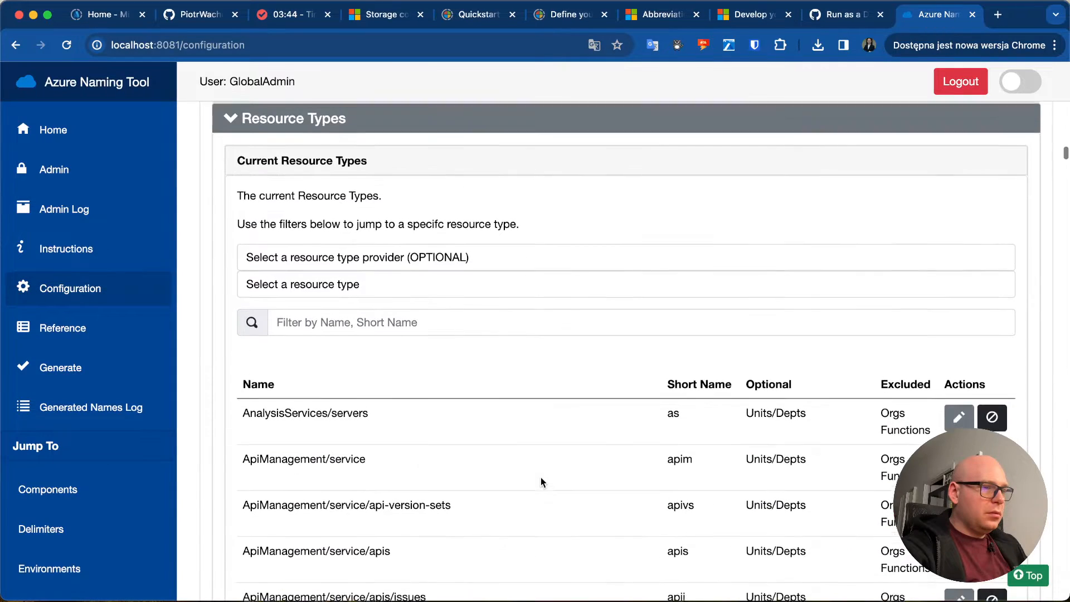
left_click(437, 428)
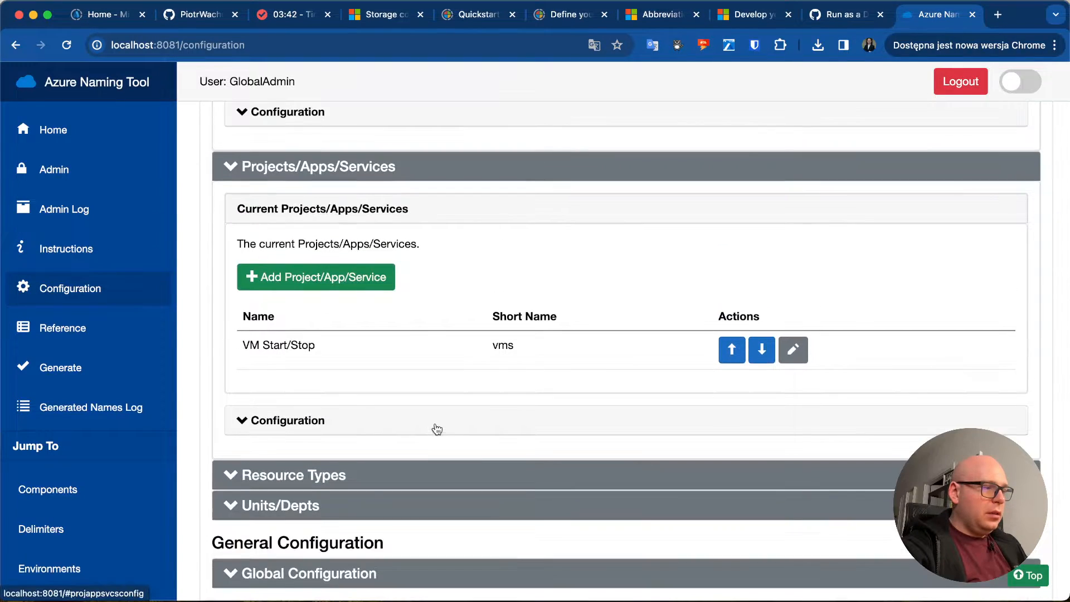
- Add a unit/dept named Enterprise IT with the short name eit, and delete the Sample Unit/Dept entry
left_click(355, 511)
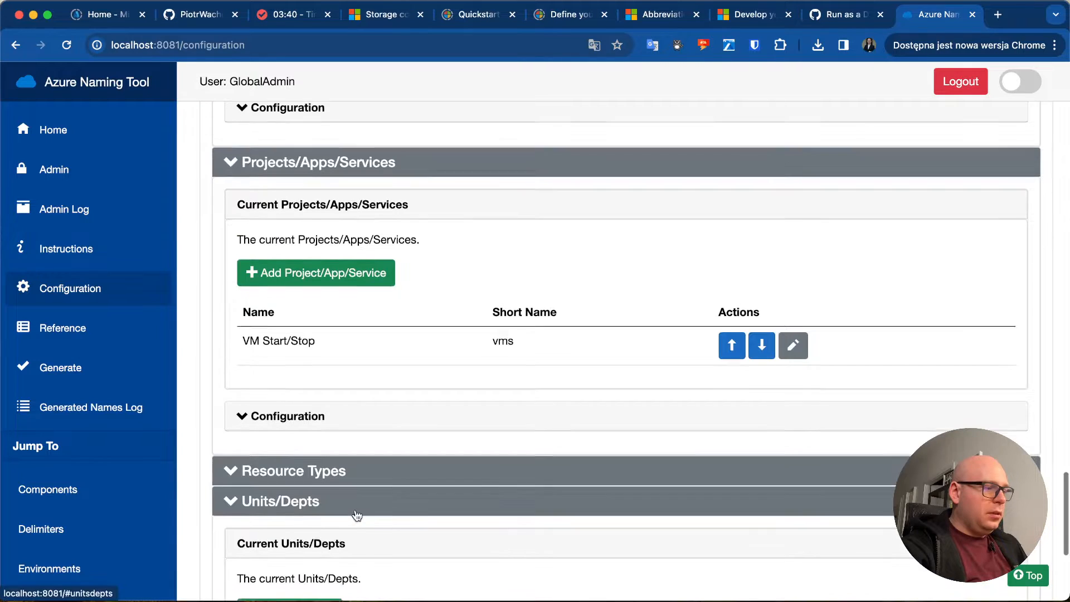
scroll(356, 515, "down", 4)
scroll(356, 515, "up", 10)
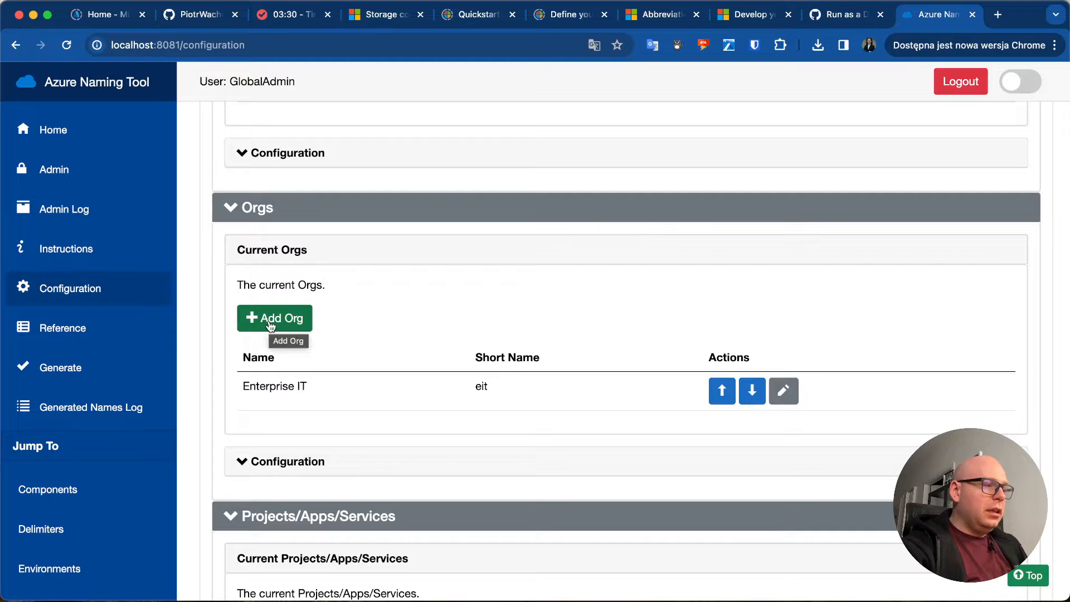
scroll(271, 326, "down", 6)
scroll(271, 326, "up", 4)
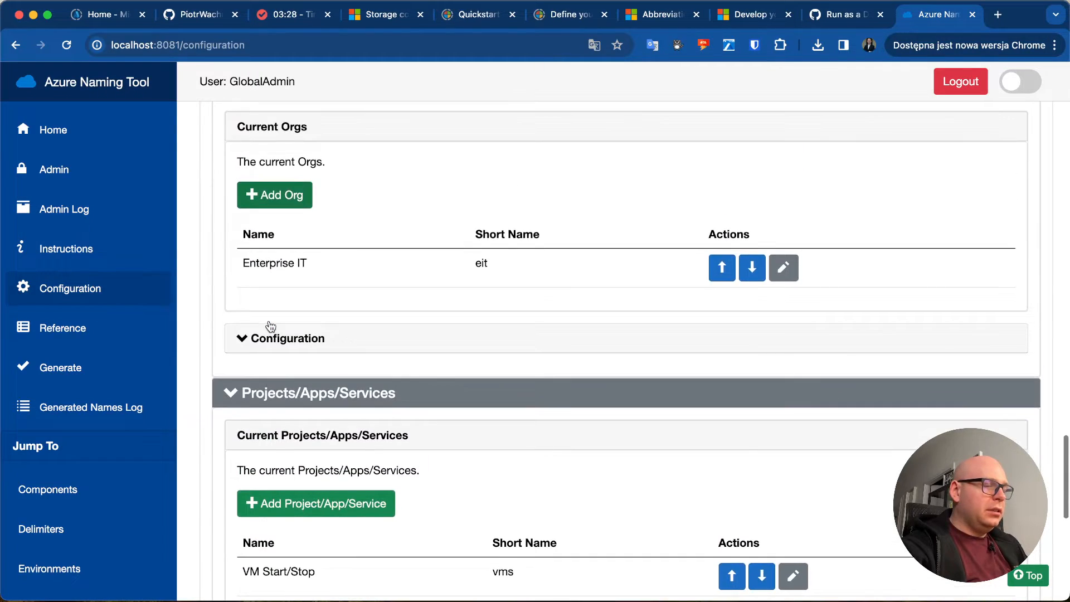
scroll(270, 326, "down", 9)
scroll(287, 406, "up", 1)
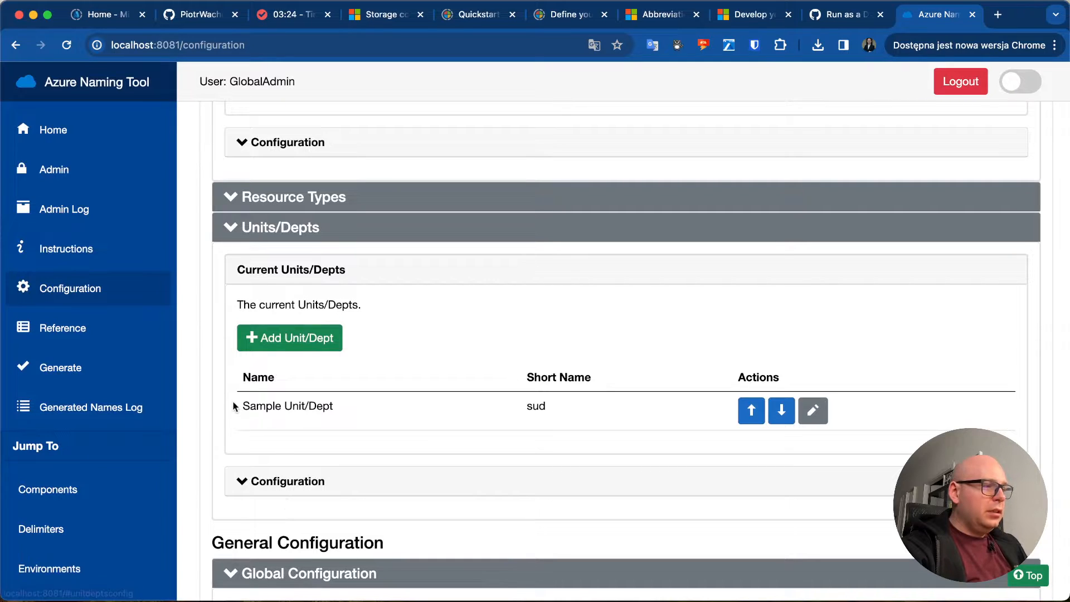
left_click(305, 339)
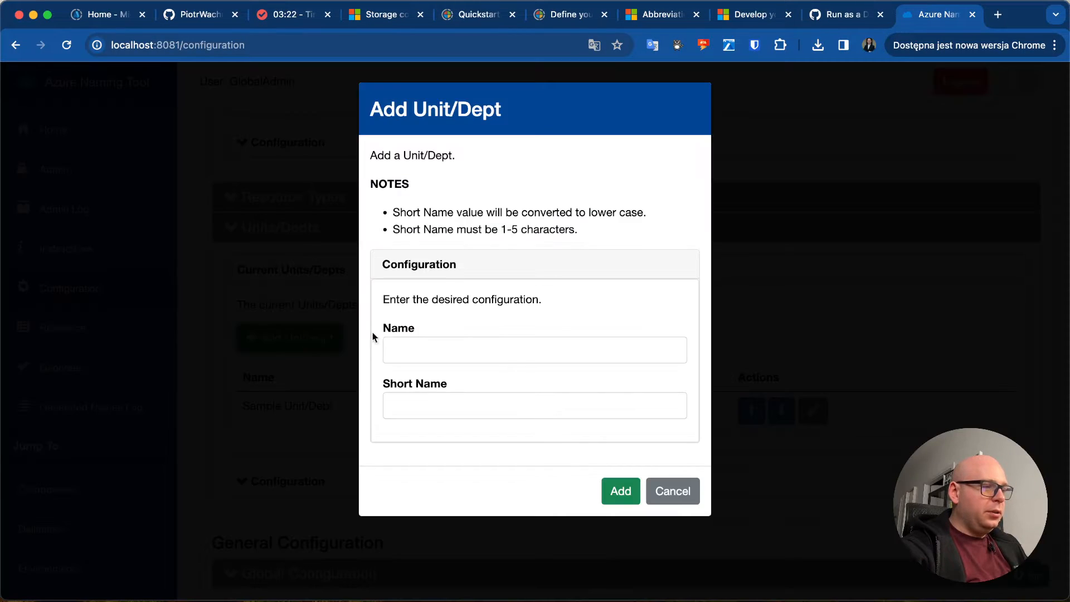
left_click(418, 345)
type("Enterprise IT")
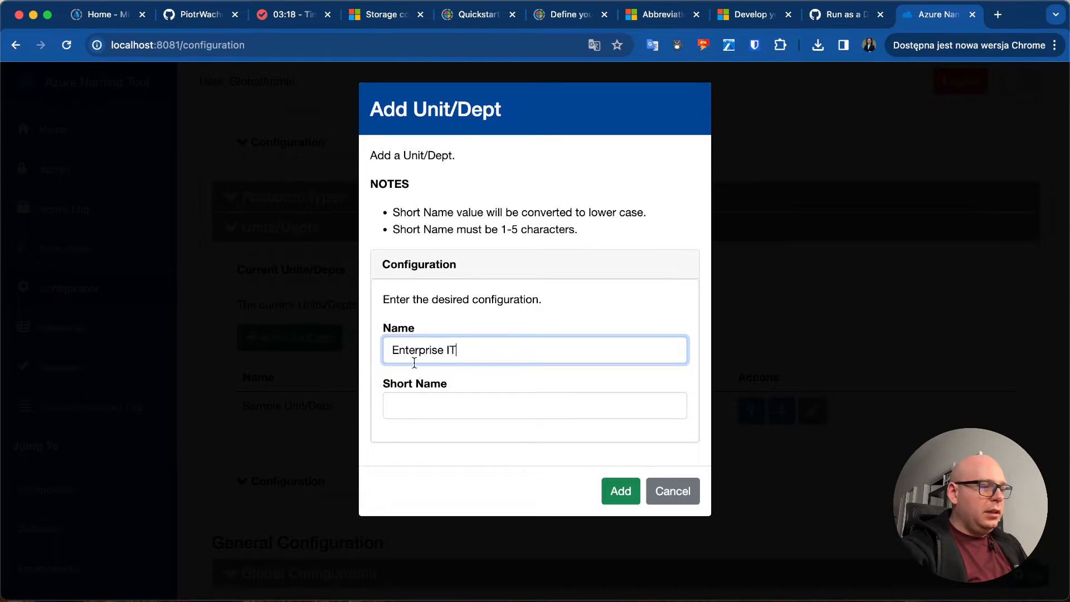
left_click(406, 413)
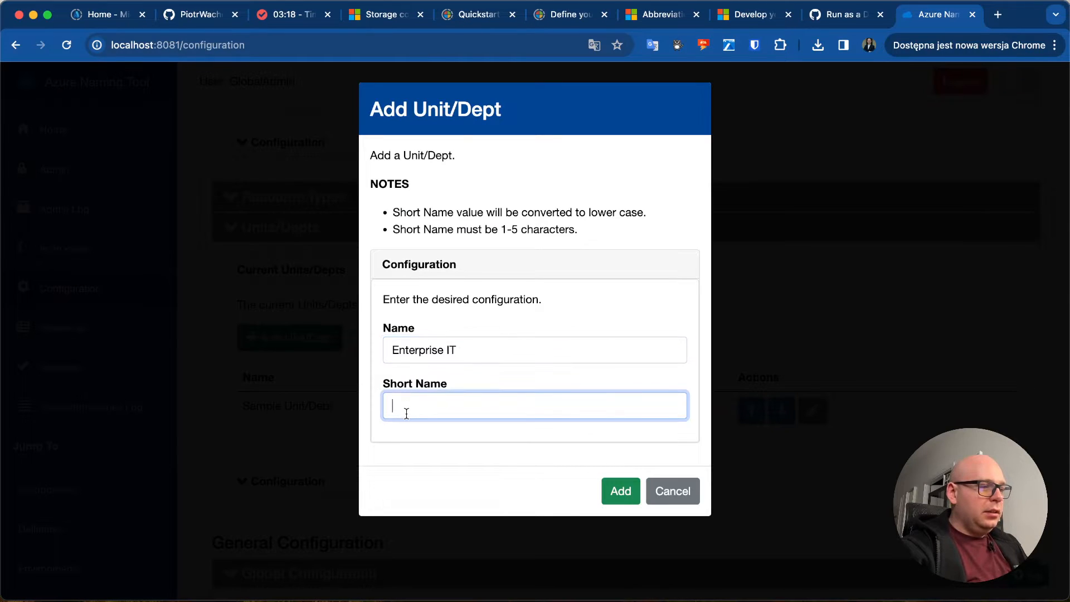
left_click(634, 498)
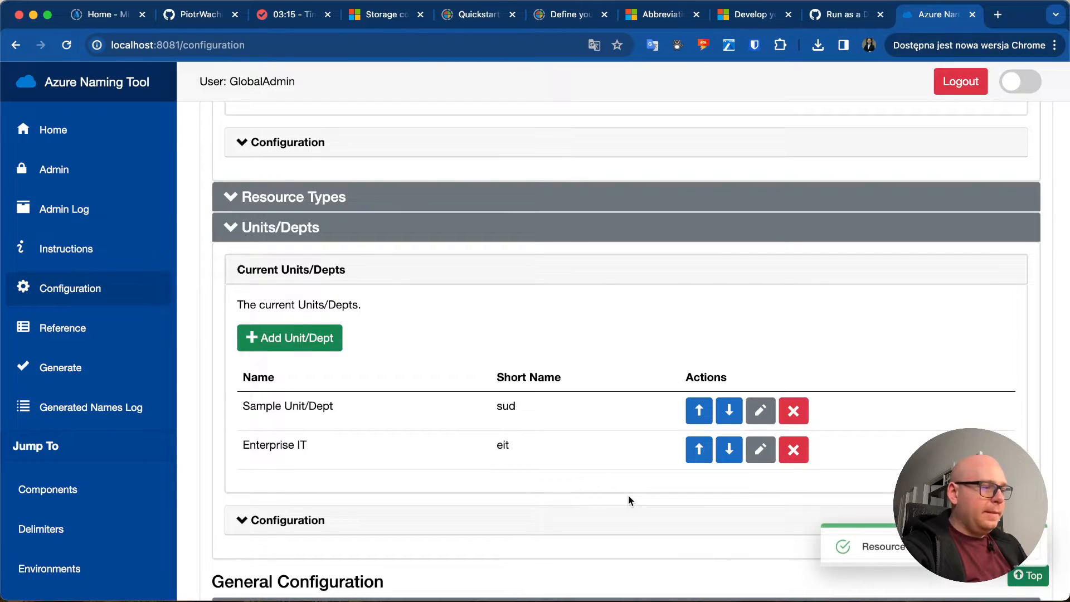
left_click(794, 412)
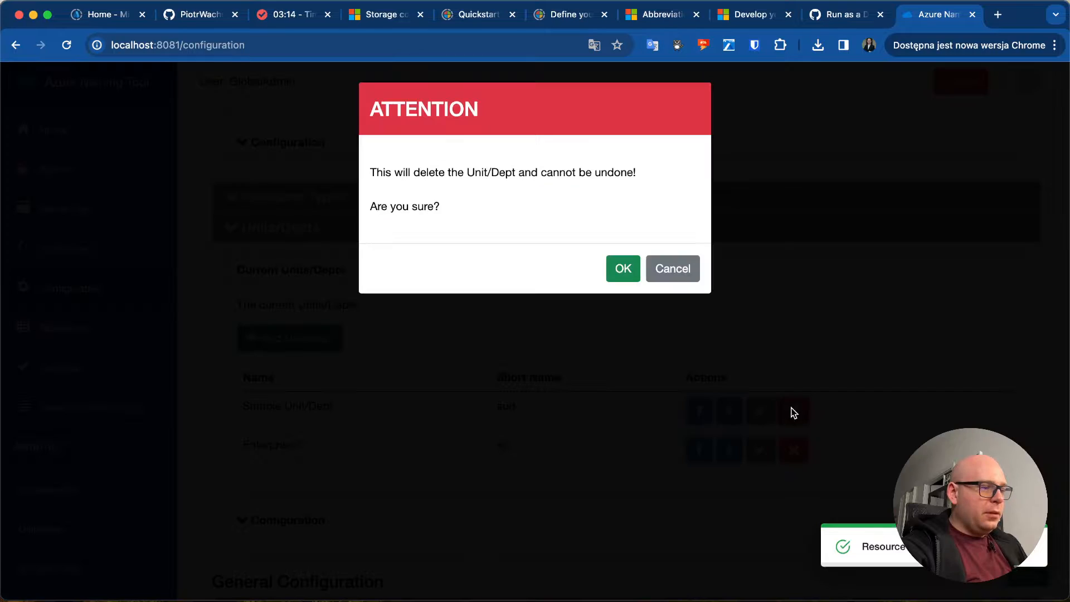
left_click(619, 266)
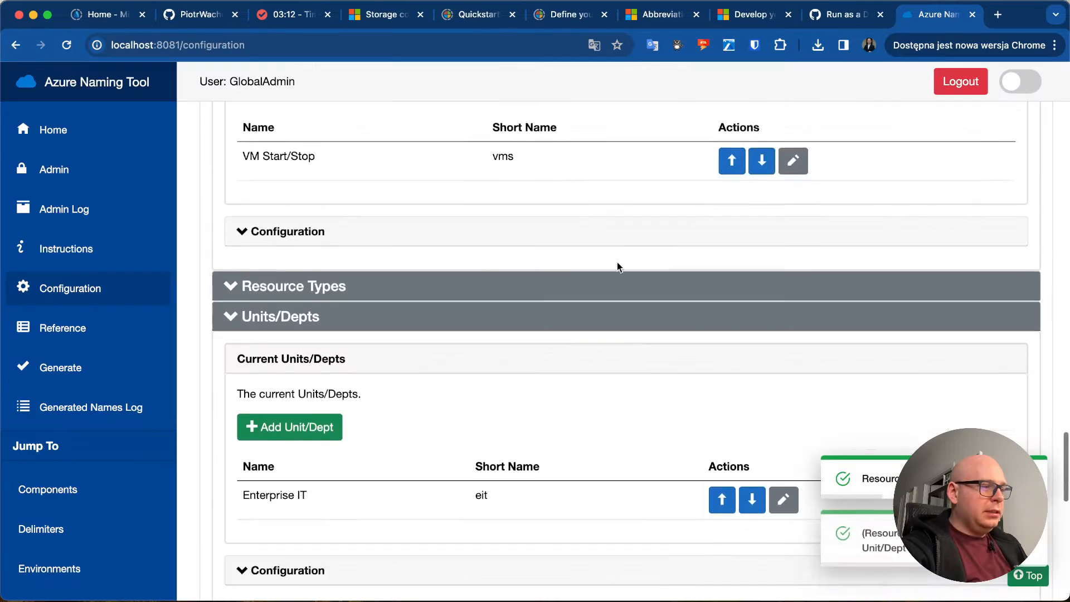
- Add an org named MyCompany with the short name myco, and delete the Enterprise IT org
scroll(431, 269, "up", 5)
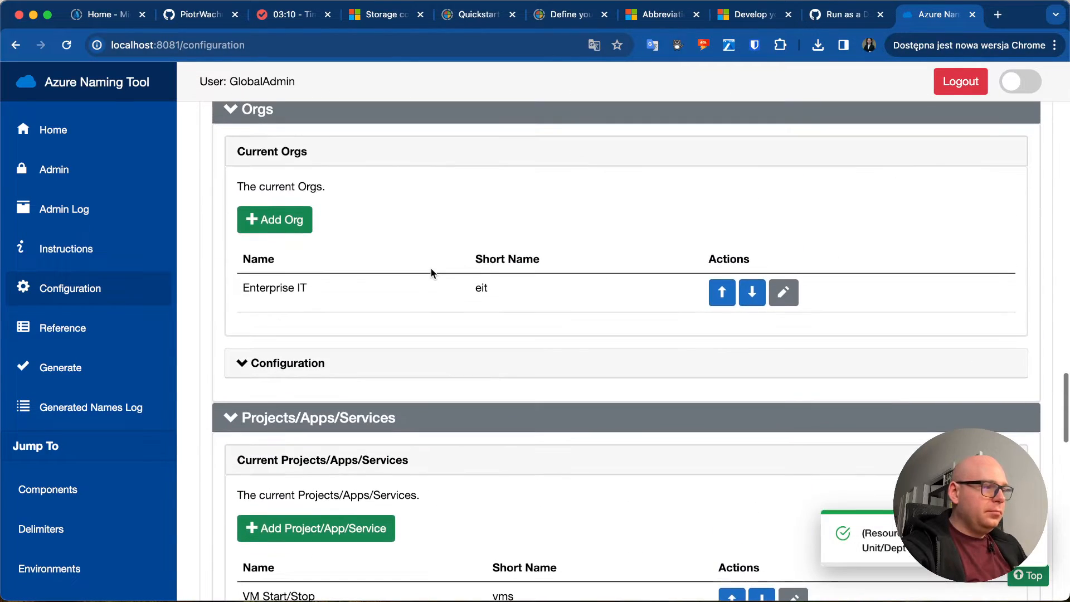
left_click(303, 226)
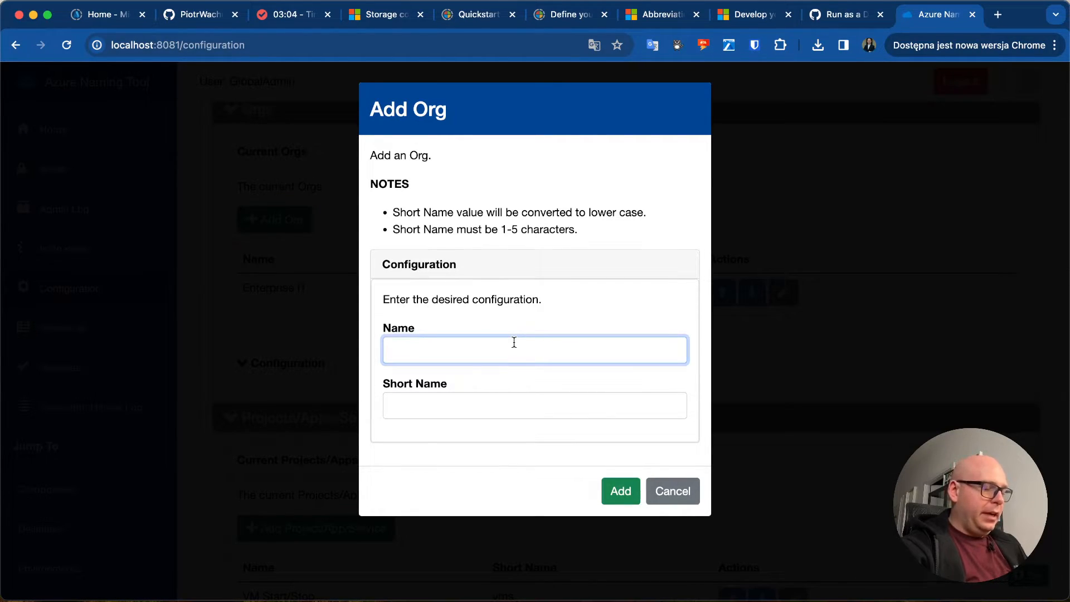
type("MyCompany")
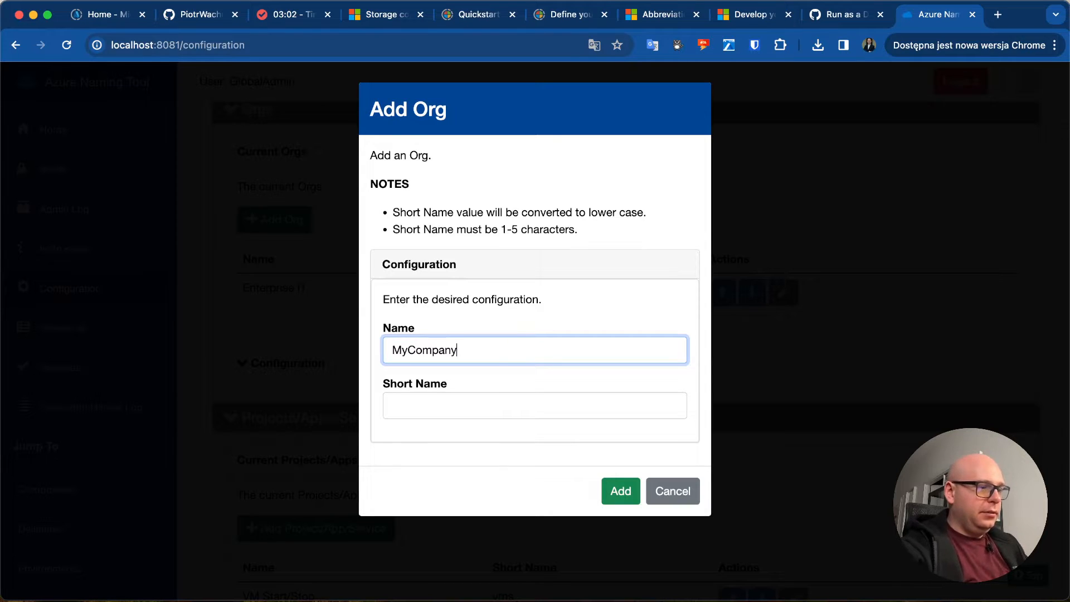
left_click(495, 408)
type("myc")
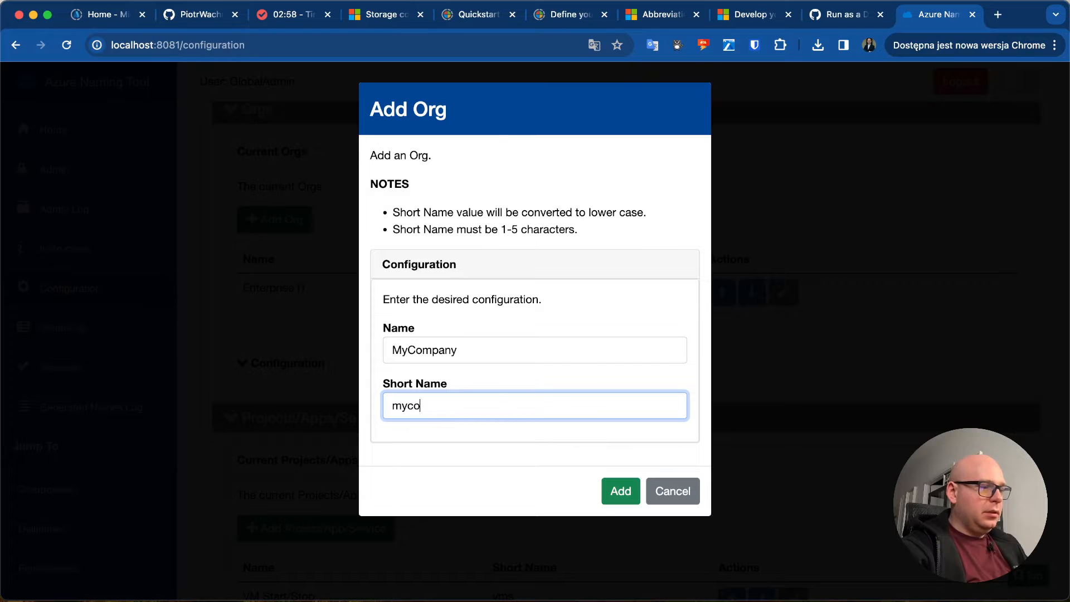
type("o")
left_click(620, 491)
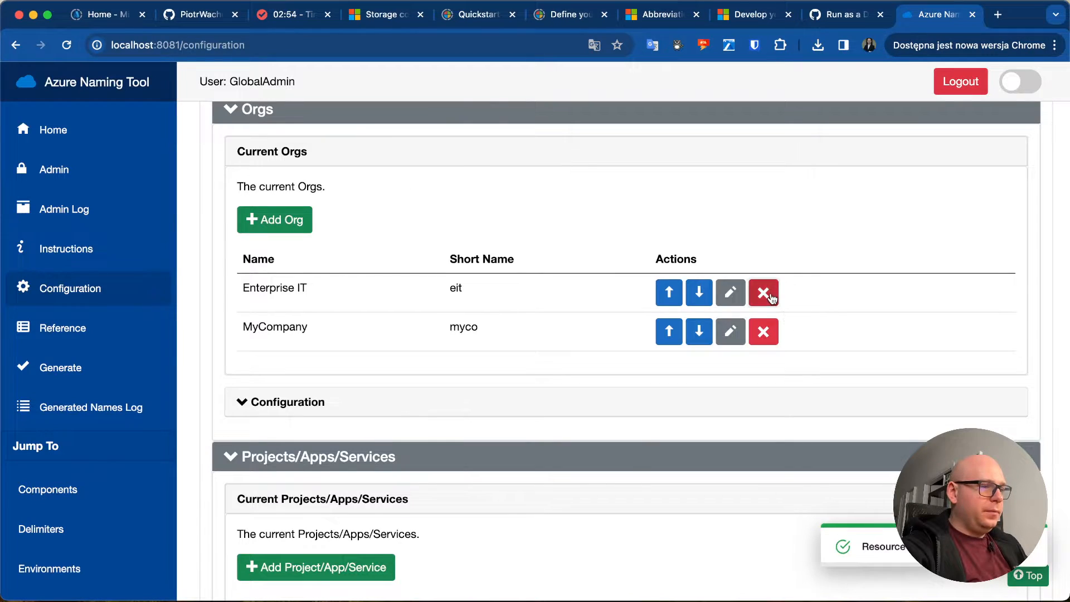
left_click(772, 299)
left_click(622, 269)
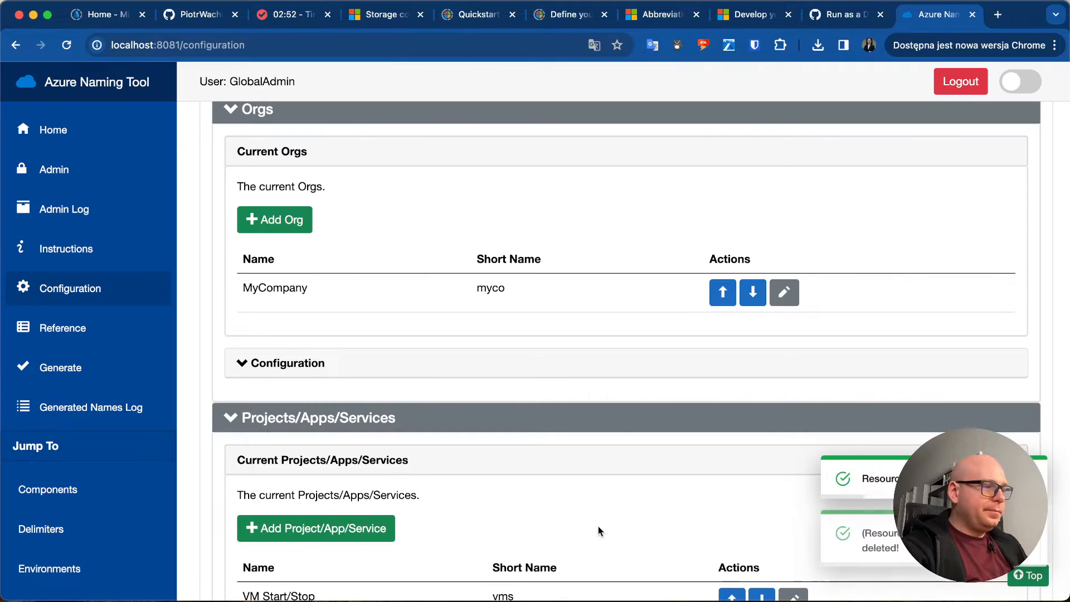
- Export the current global configuration without including the security/identity provider settings
scroll(601, 532, "up", 8)
scroll(601, 531, "down", 14)
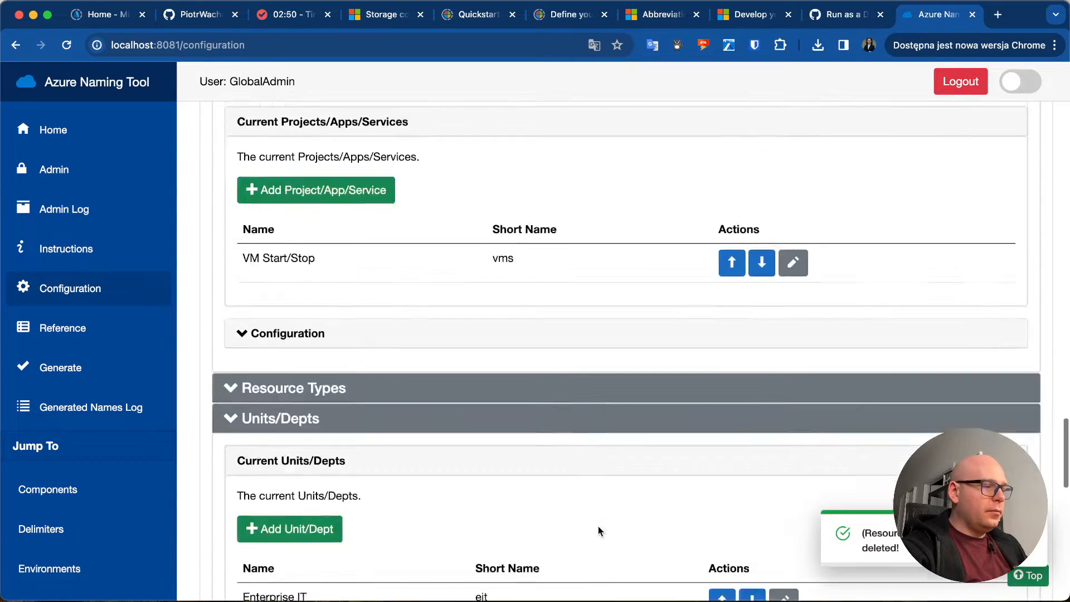
scroll(597, 526, "down", 15)
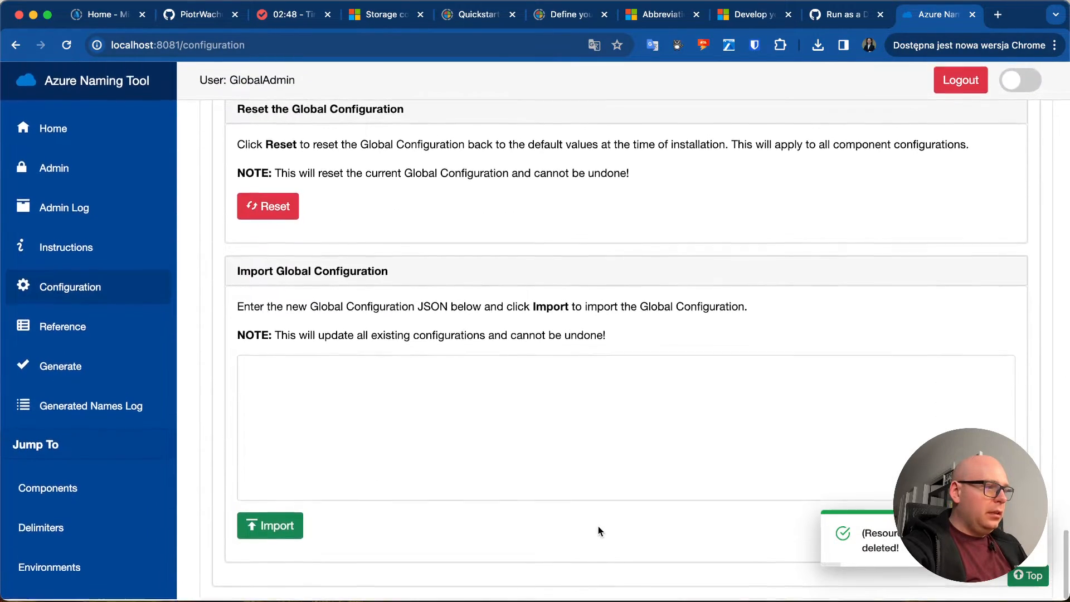
scroll(598, 526, "up", 5)
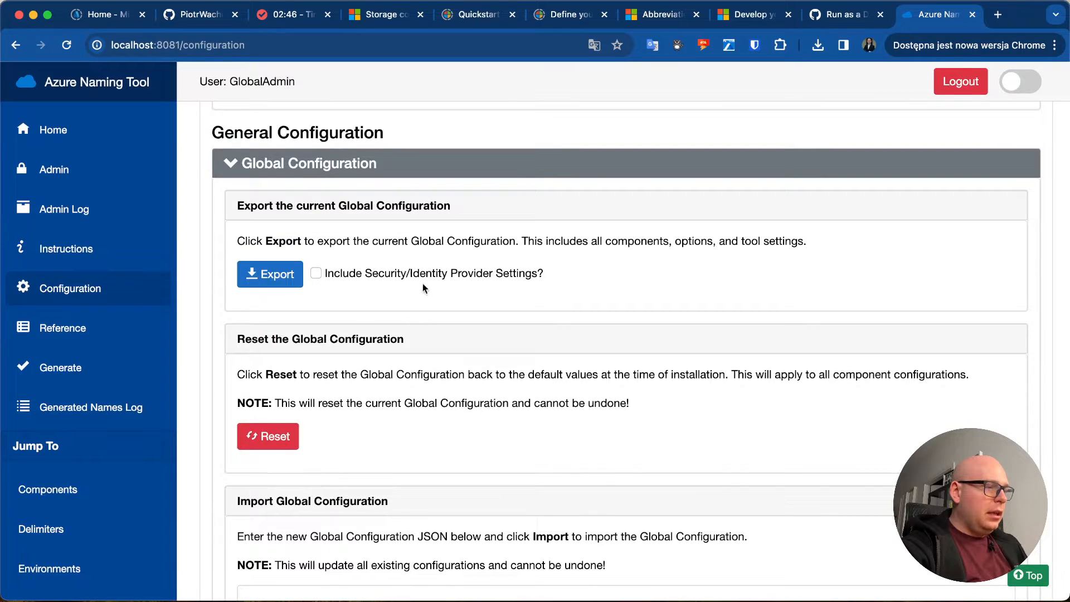
left_click(288, 287)
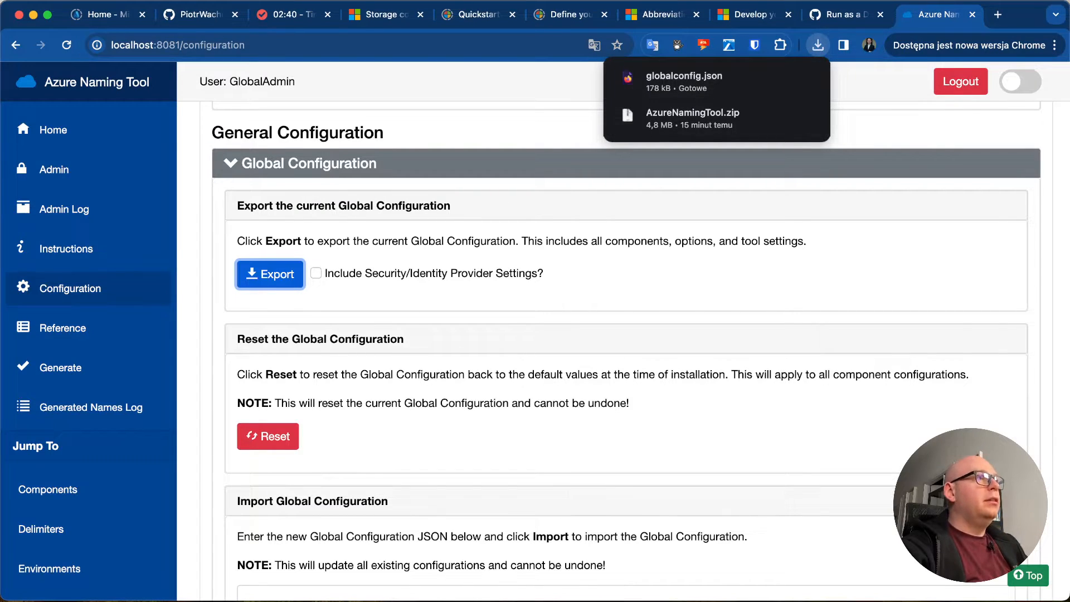
- Switch to the vm-start-stop project in Visual Studio Code
key("super+Tab")
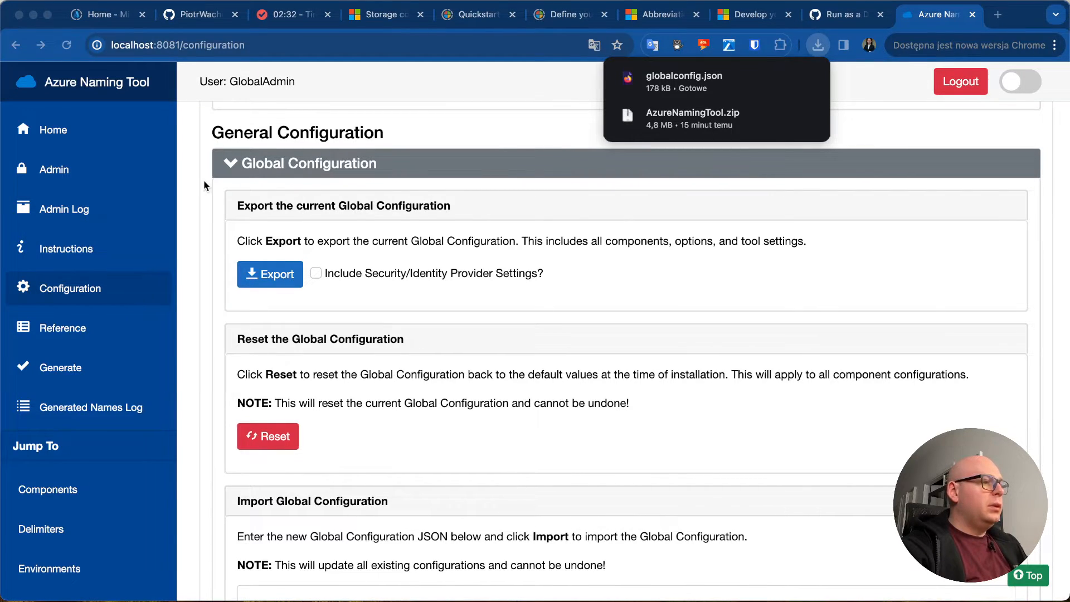
key("ctrl+Left")
key("ctrl+Left")
key("ctrl+Right")
key("ctrl+Right")
key("ctrl+Right")
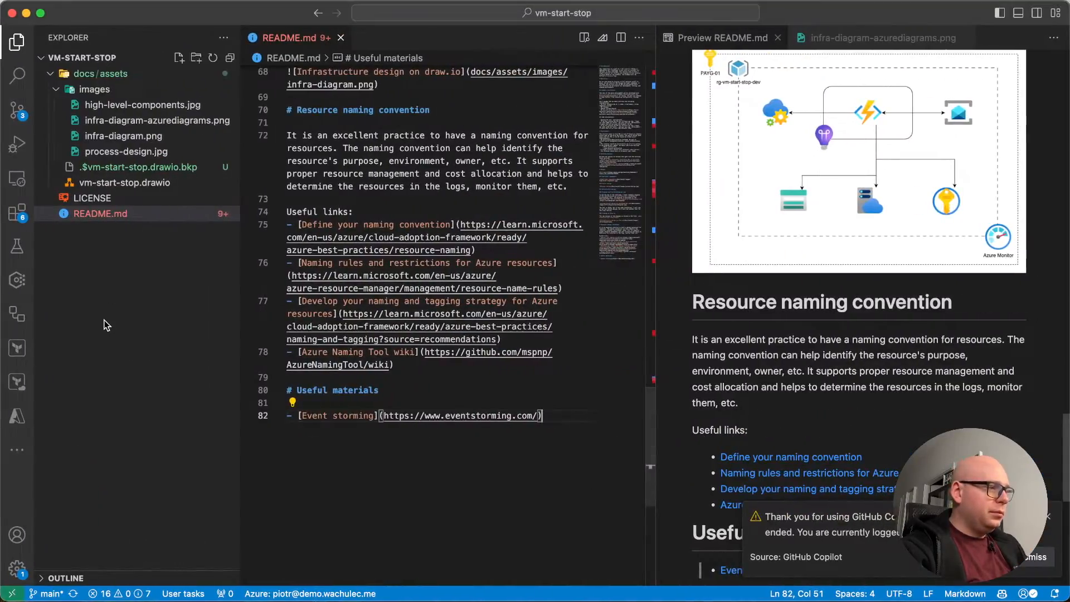
- Create a folder named src at the root of the vm-start-stop project
left_click(132, 464)
right_click(128, 357)
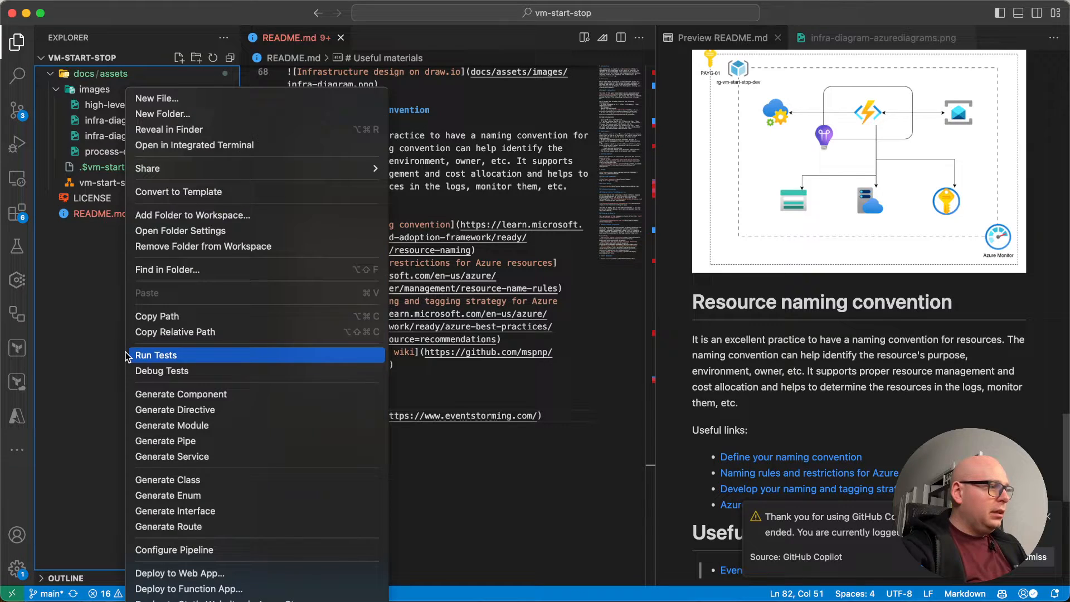
left_click(198, 99)
key("Escape")
right_click(131, 89)
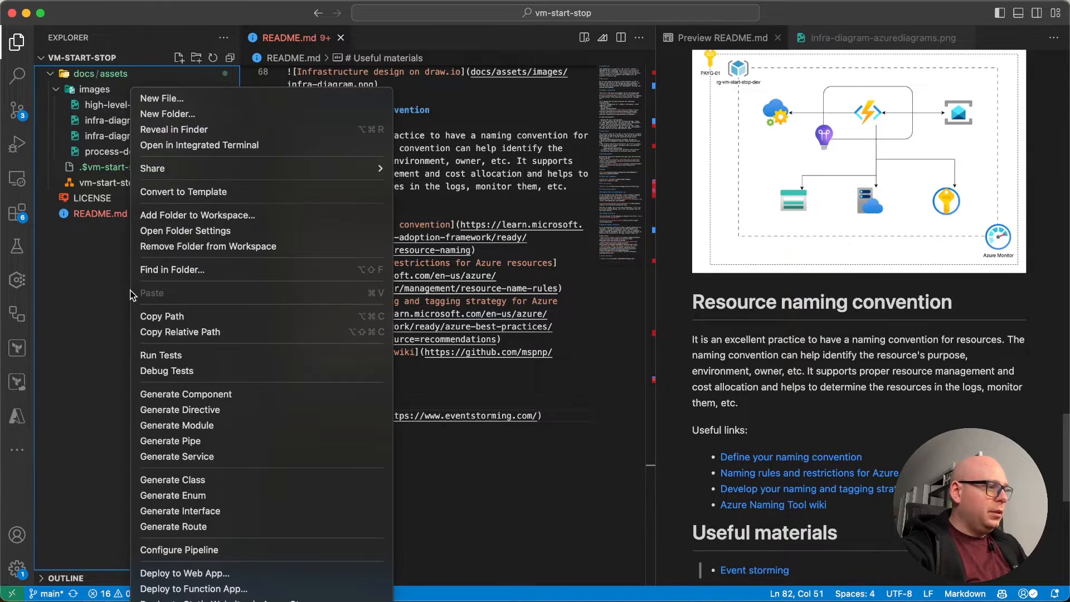
left_click(222, 114)
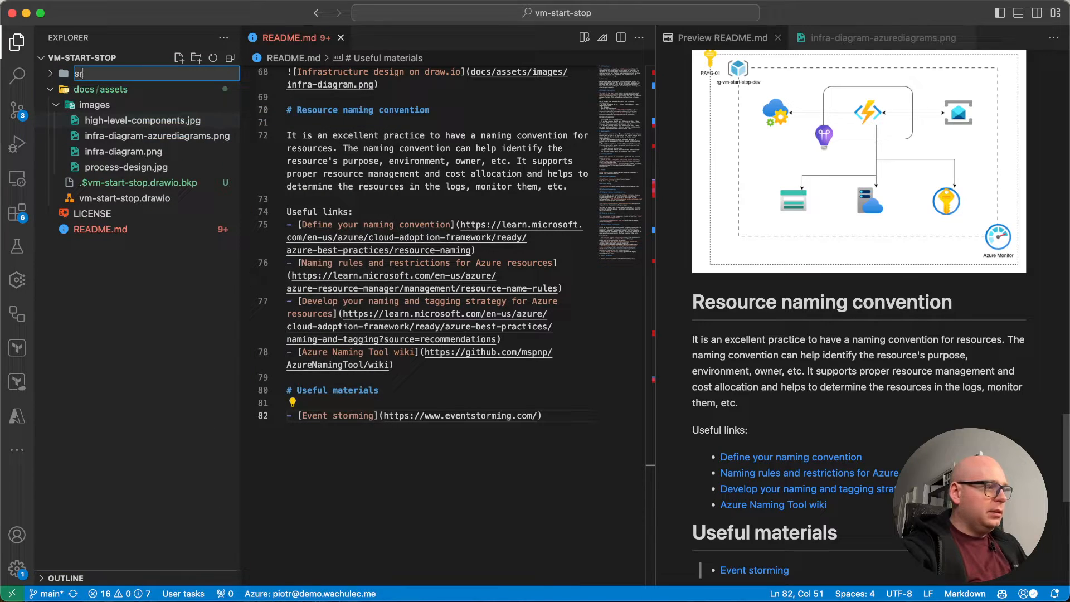
type("src")
key("Return")
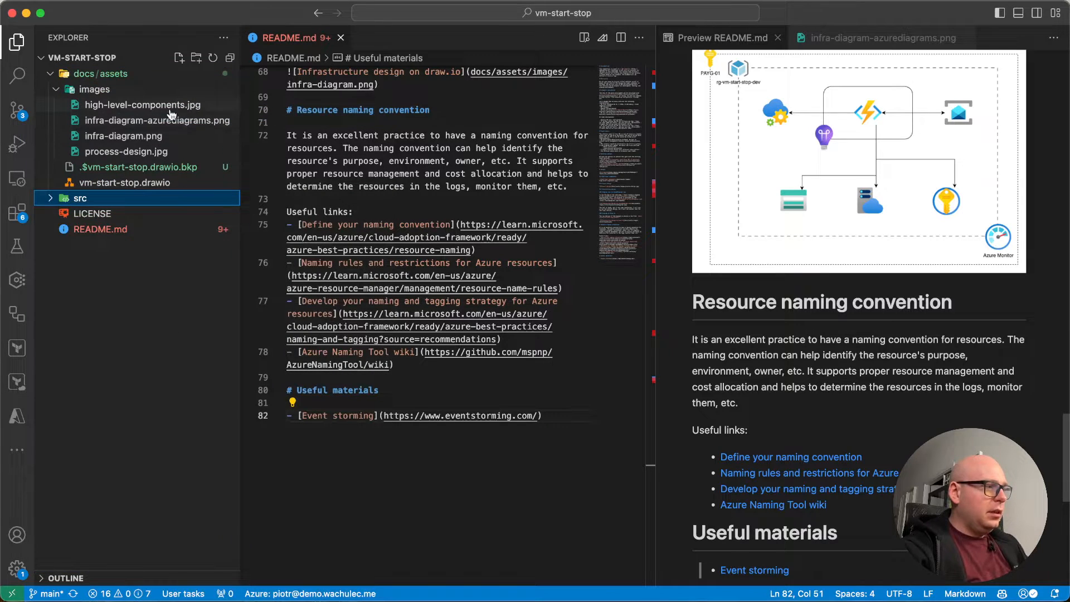
- Create a subfolder named naming-convention inside the src folder
right_click(84, 198)
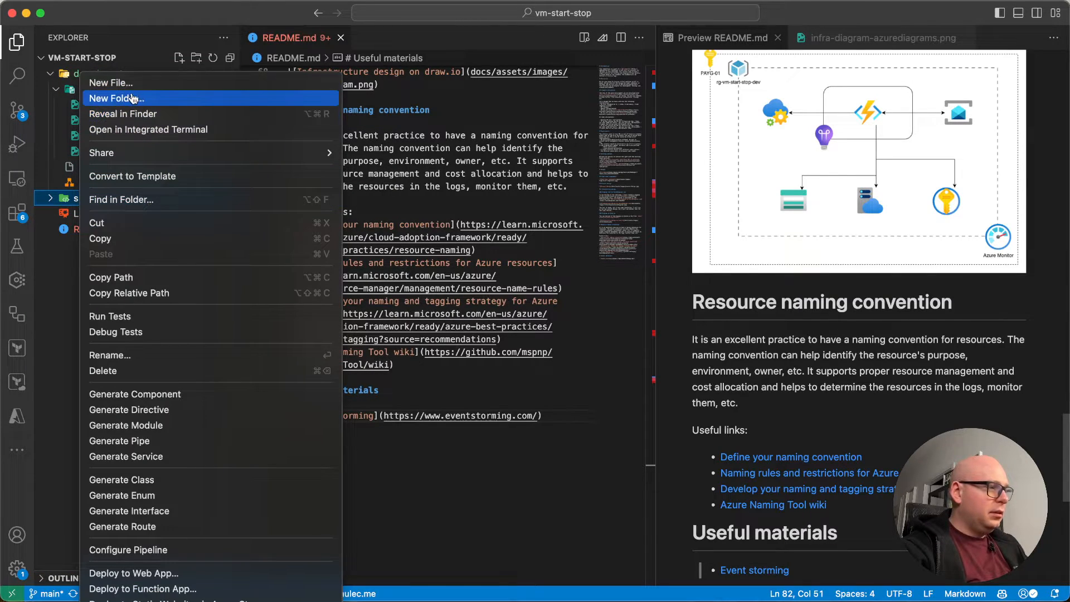
left_click(132, 95)
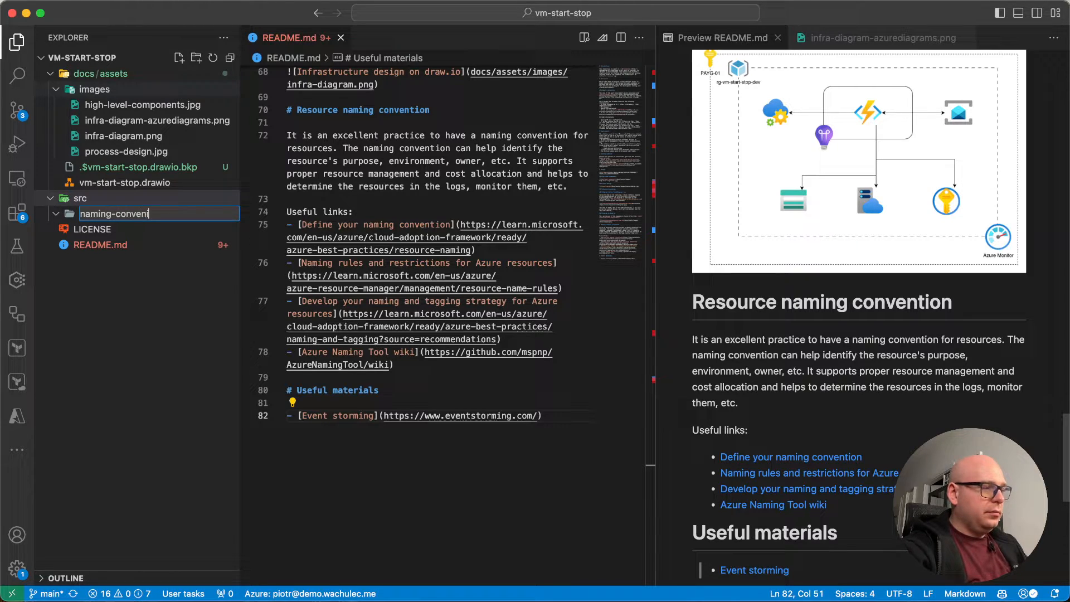
key("Return")
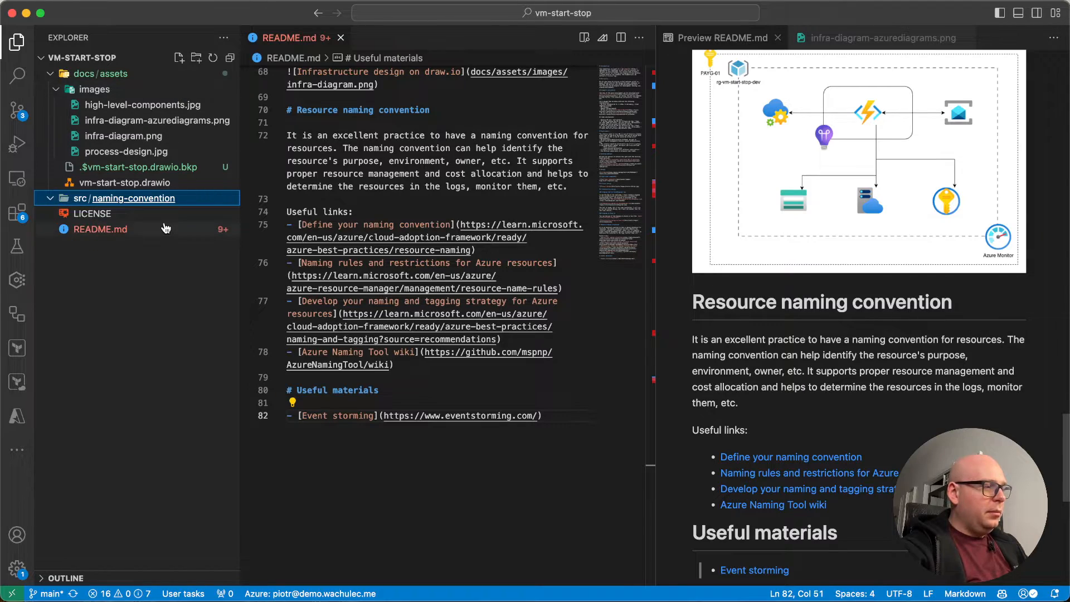
- Add the exported globalconfig.json file to the src/naming-convention folder and look through its contents
key("ctrl+Left")
key("ctrl+Right")
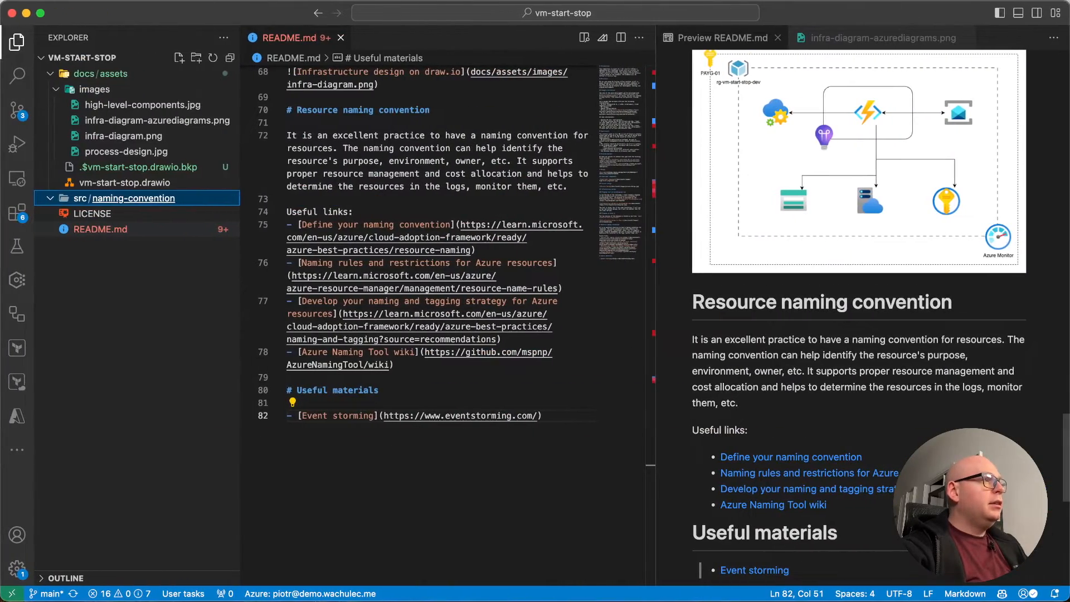
key("super+Tab")
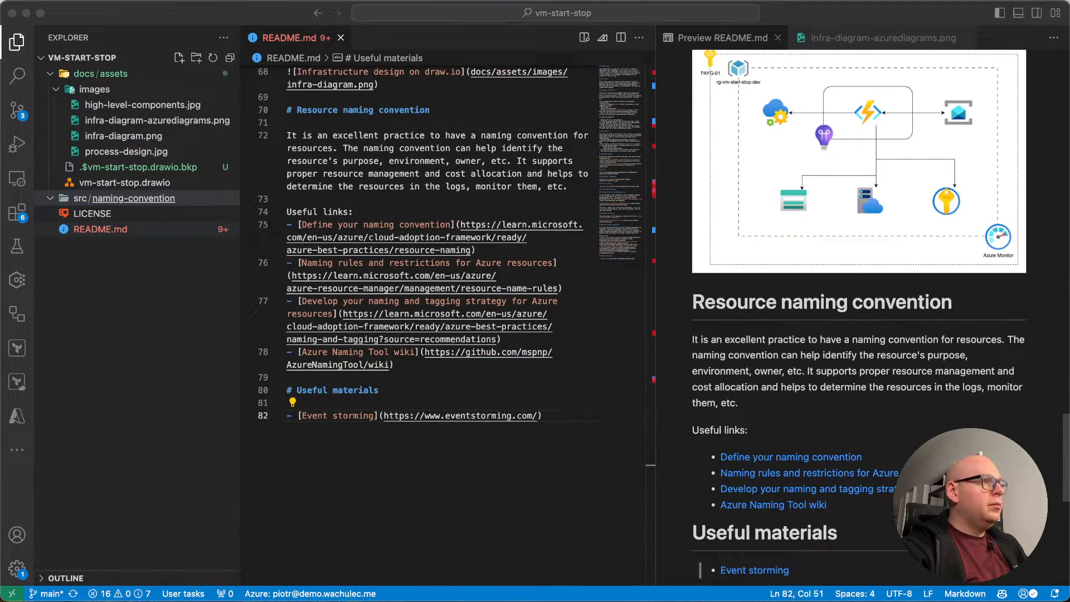
left_click_drag(1, 34, 167, 199)
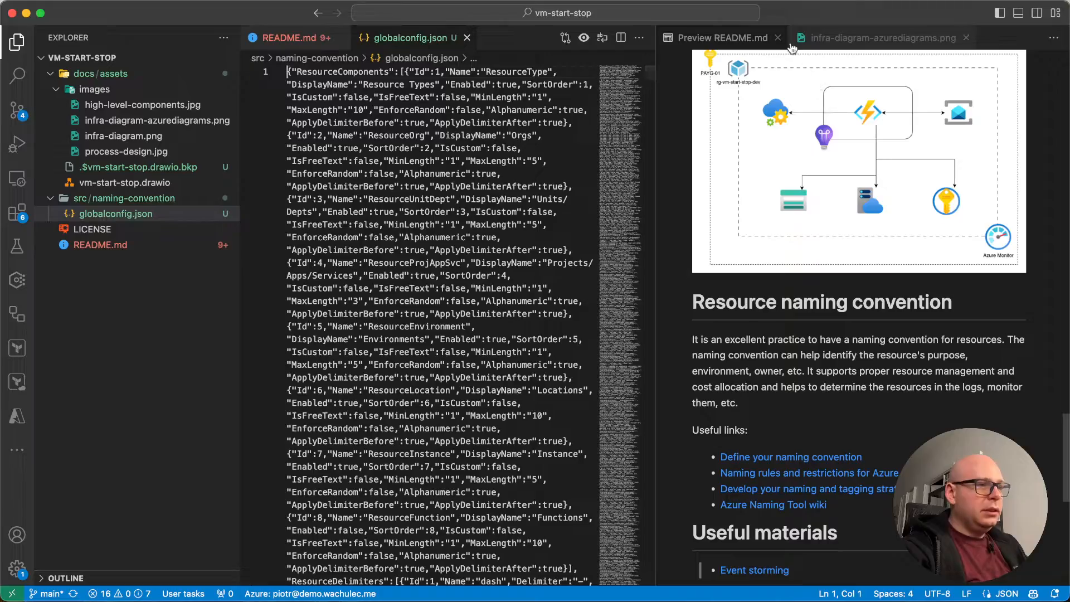
scroll(513, 195, "down", 20)
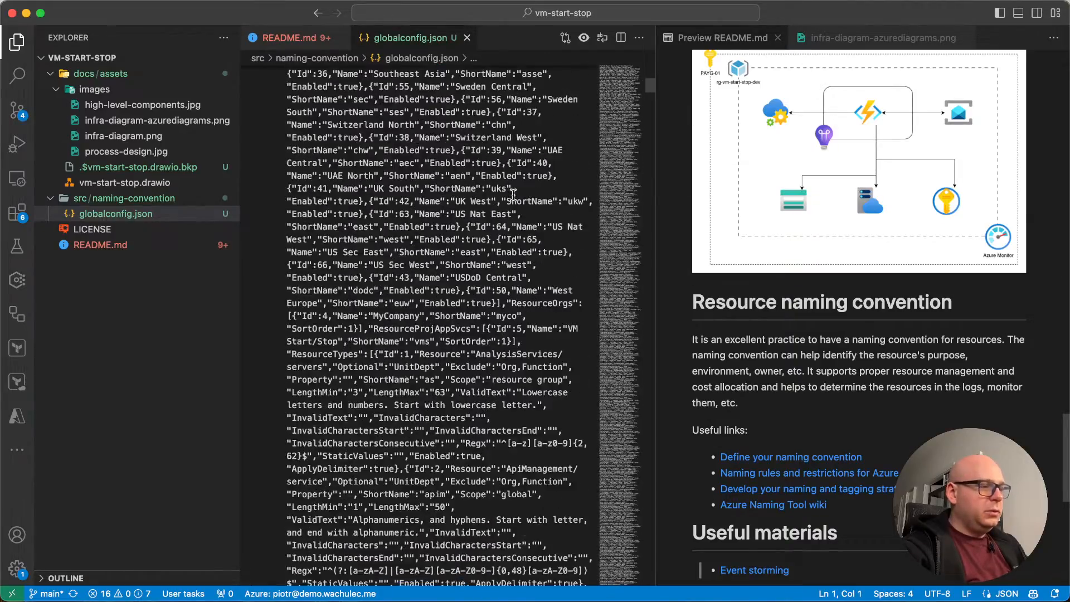
scroll(513, 195, "down", 20)
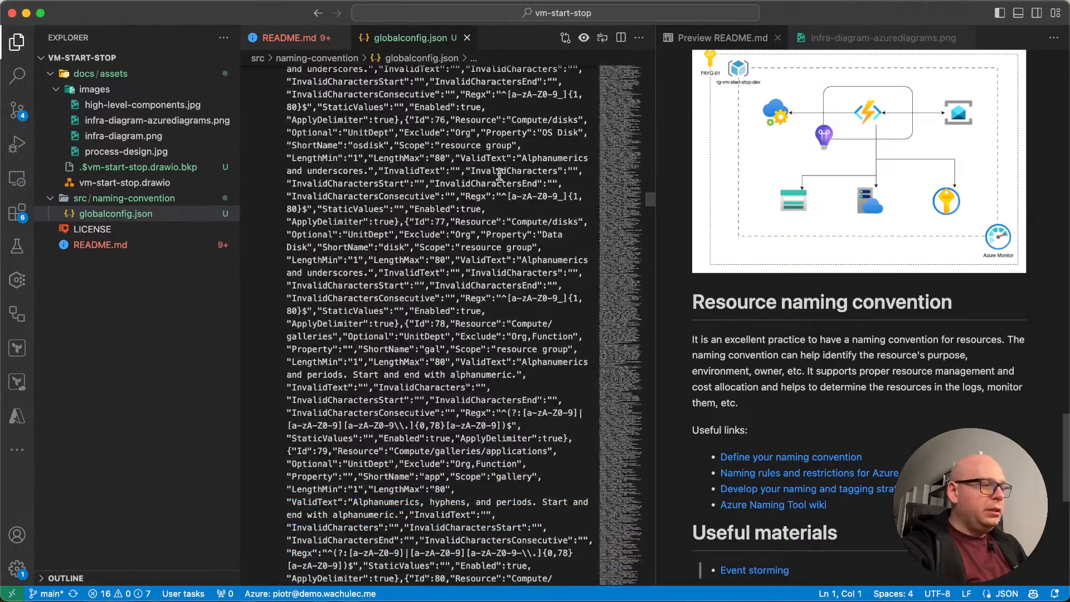
scroll(500, 175, "down", 20)
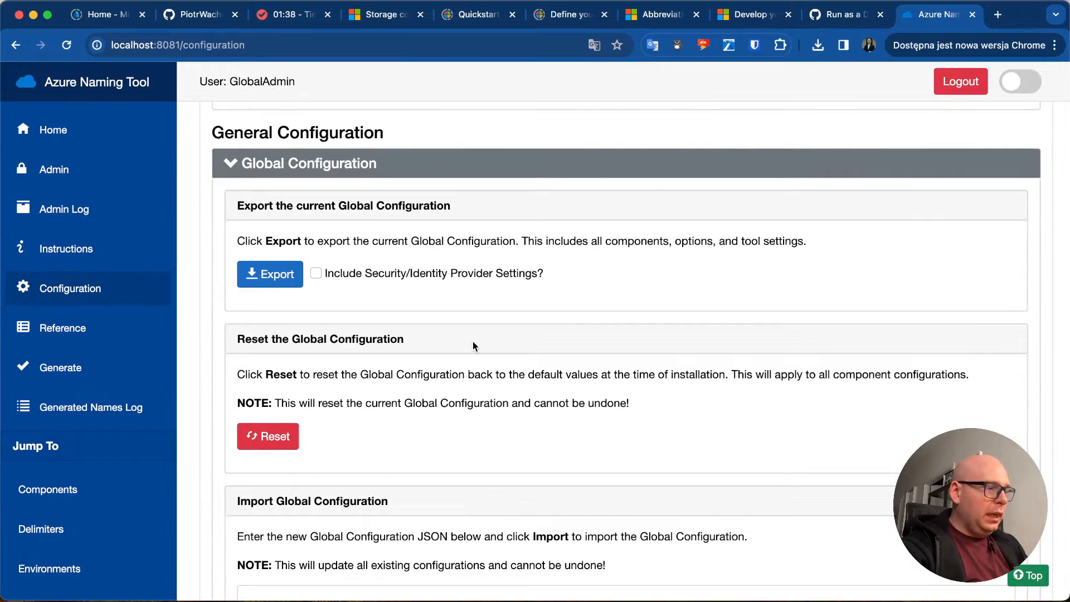
scroll(473, 341, "down", 4)
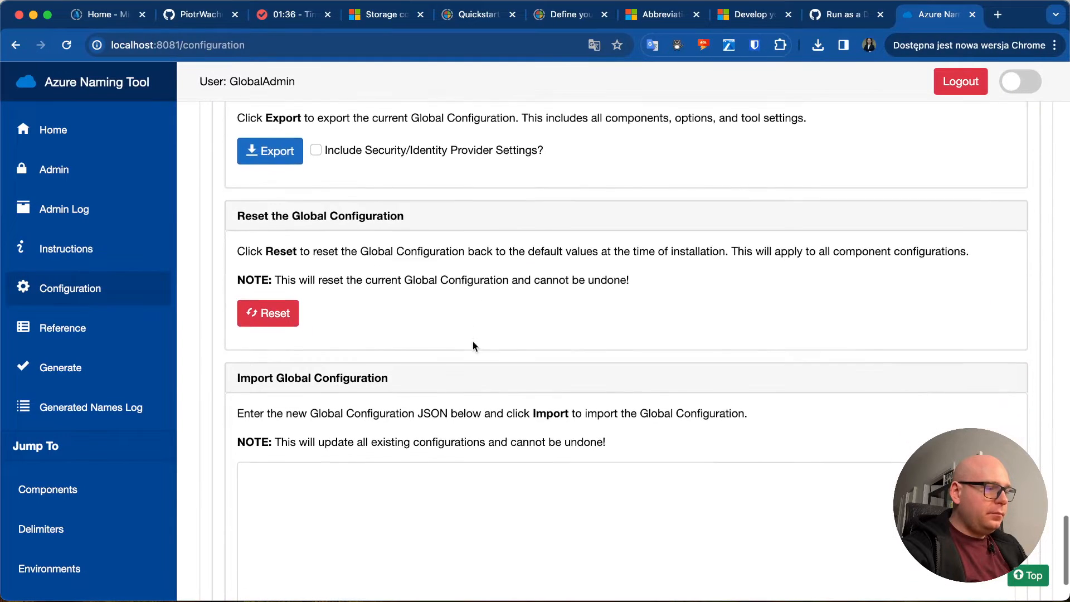
scroll(473, 341, "up", 20)
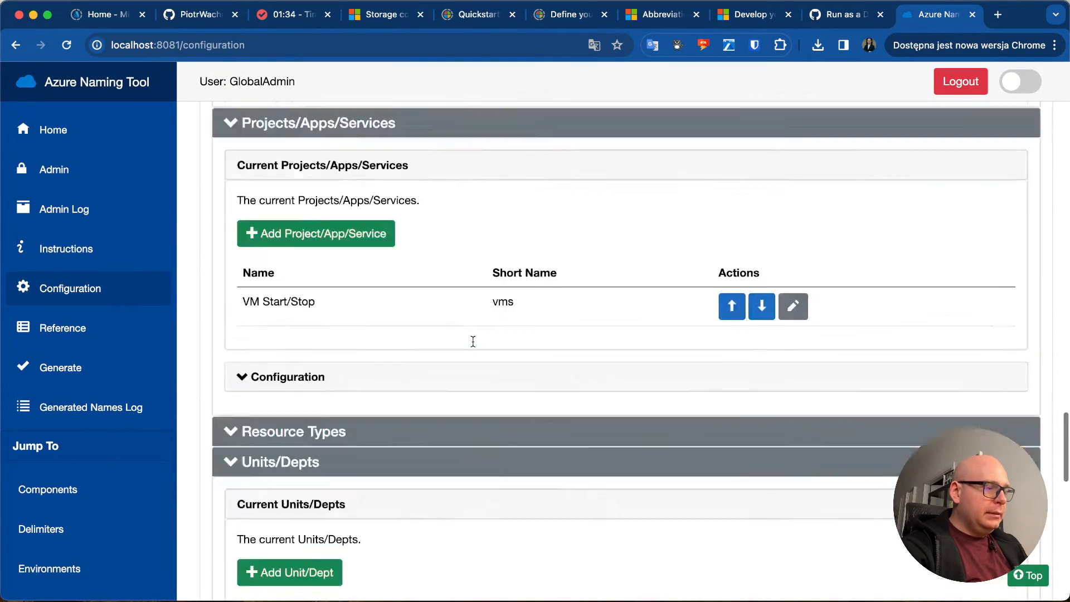
scroll(473, 342, "up", 15)
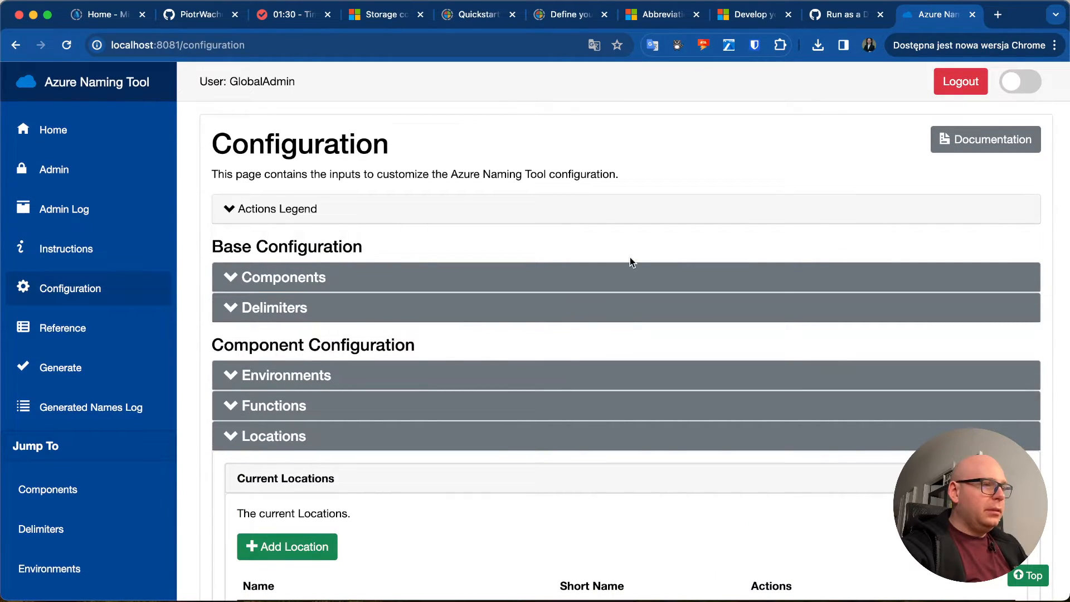
- Switch to README.md in Visual Studio Code and start a new link bullet below the Azure Naming Tool wiki entry
key("ctrl+Right")
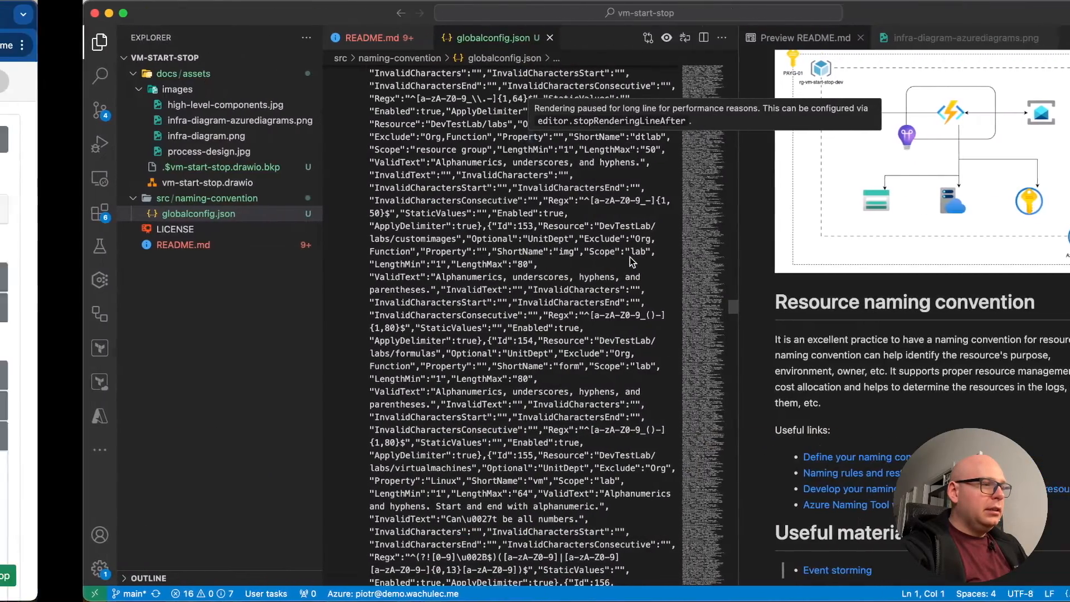
key("ctrl+Left")
key("ctrl+Right")
left_click(312, 44)
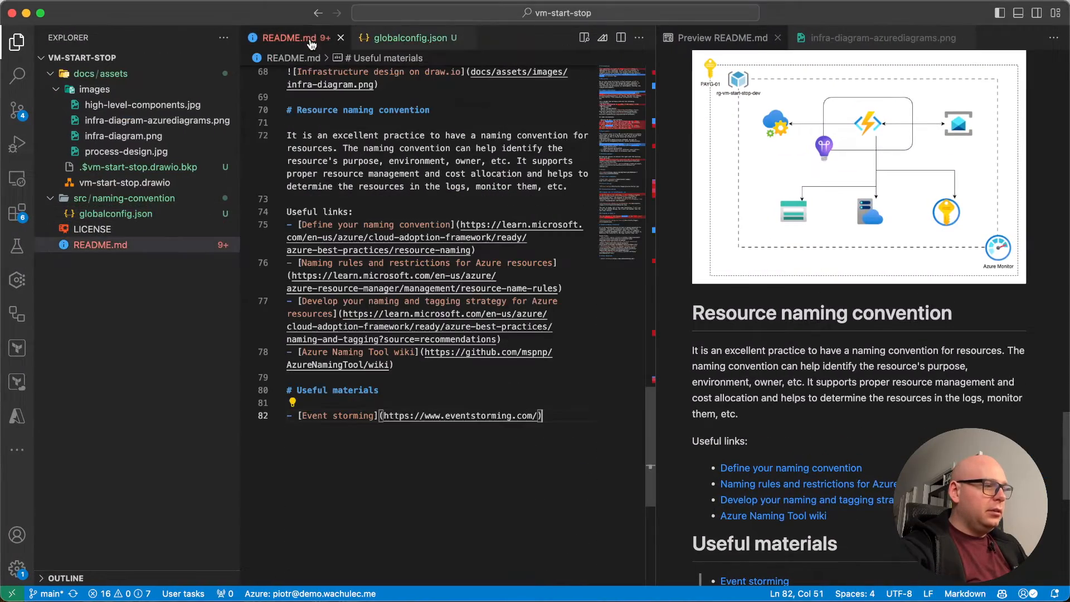
left_click(451, 366)
key("Return")
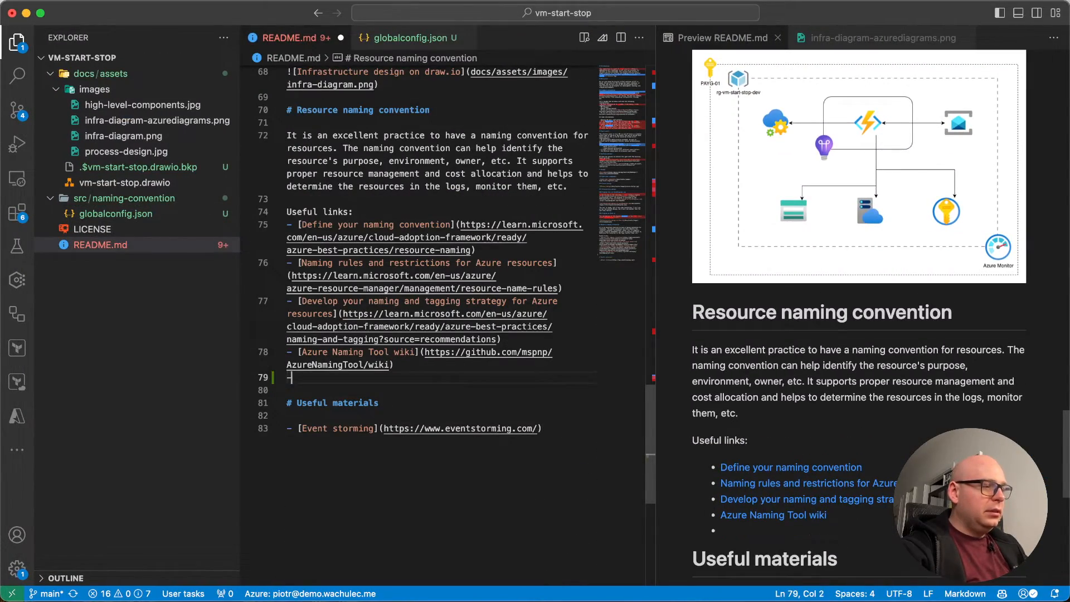
type("[A")
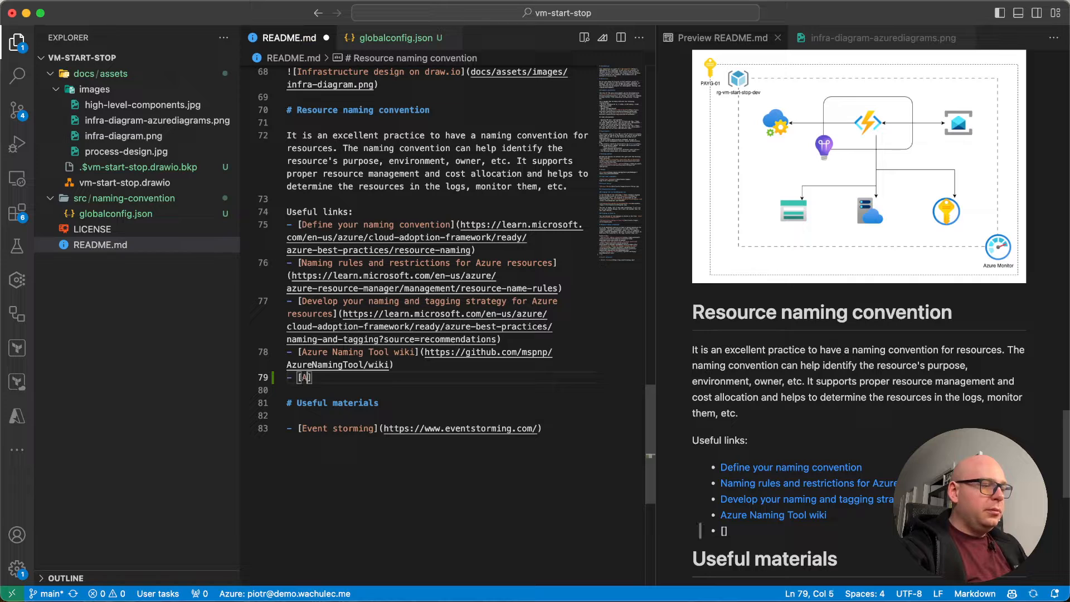
- Copy the address of the browser's Azure resource abbreviations page and insert it as the new README bullet's link target
key("ctrl+Left")
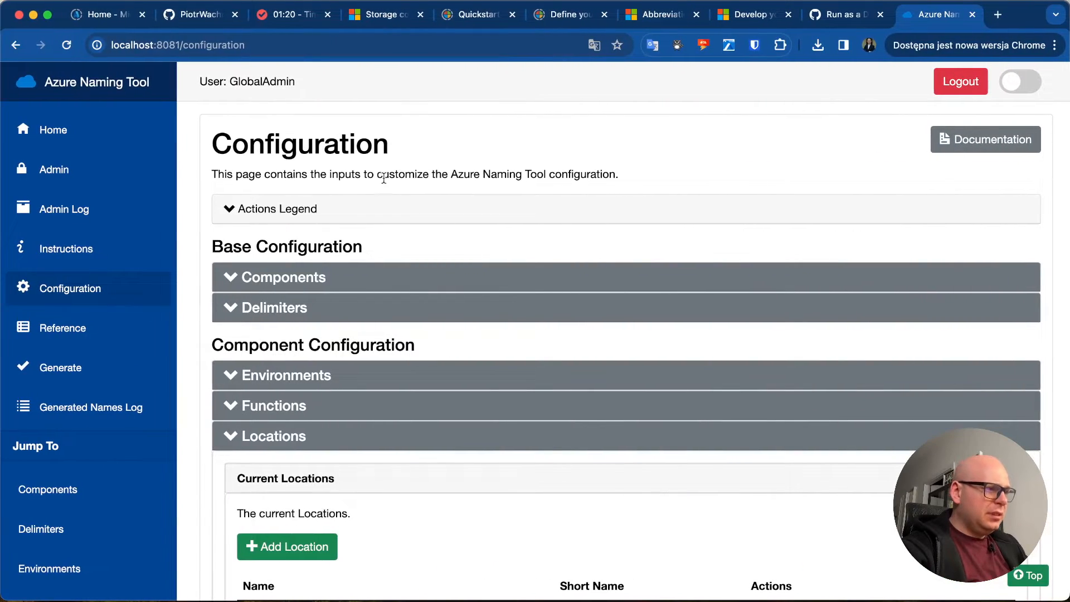
left_click(827, 12)
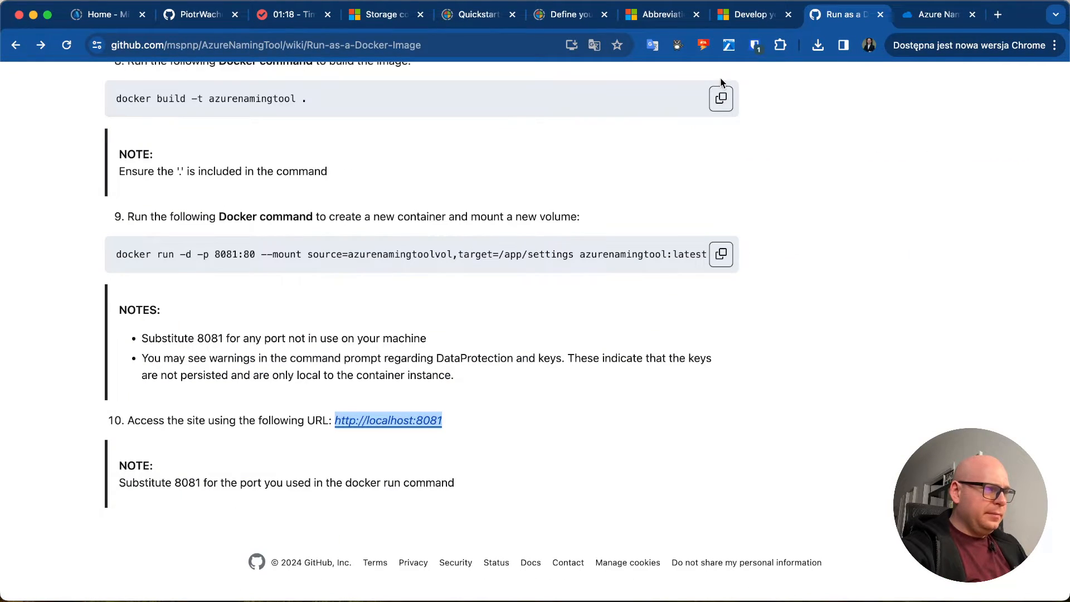
scroll(721, 82, "up", 3)
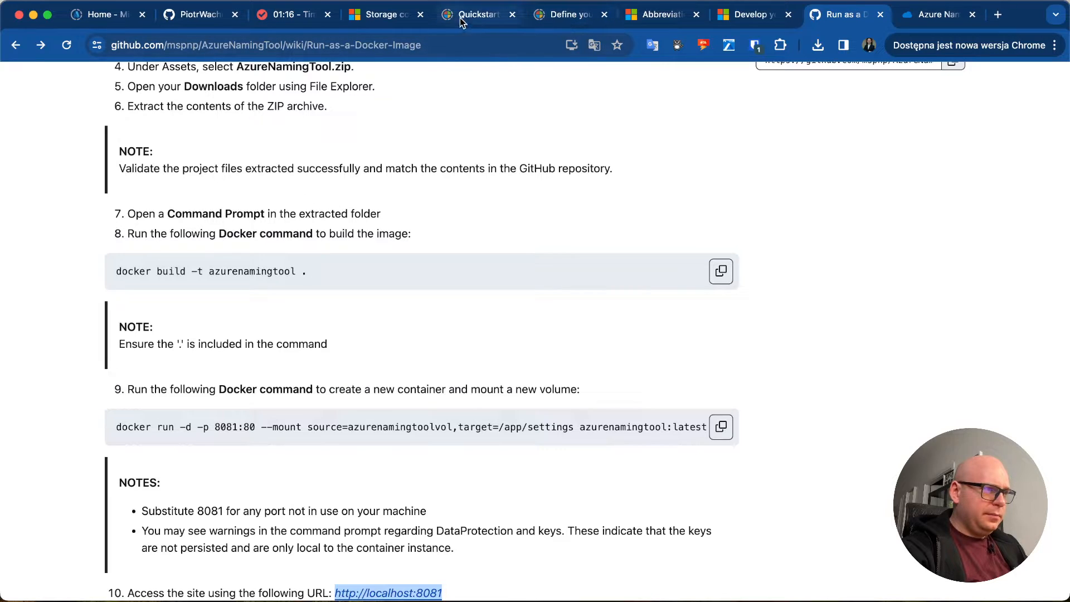
left_click(646, 17)
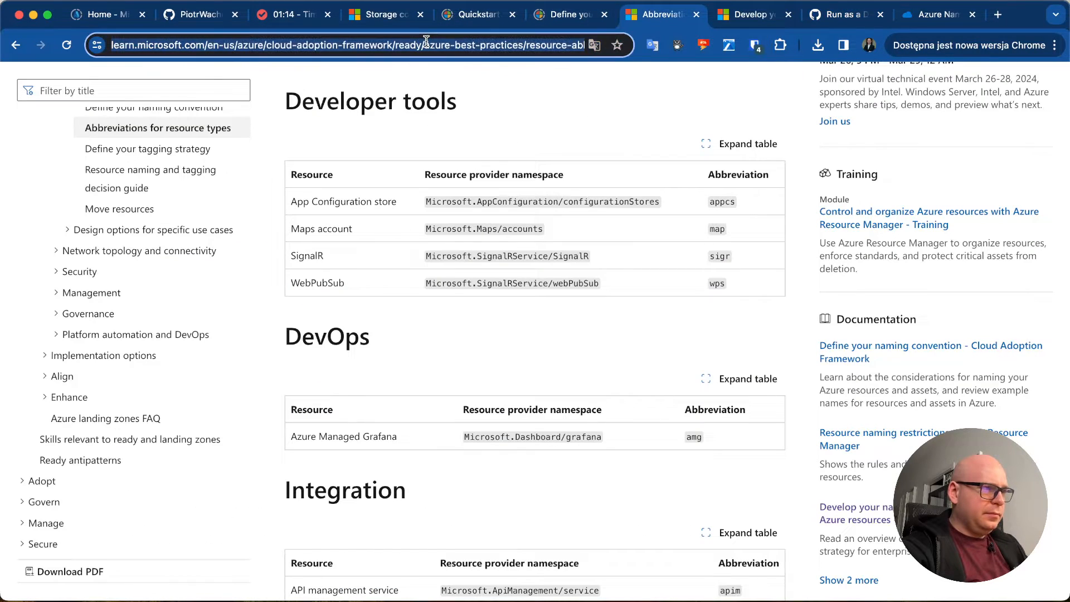
key("ctrl+Right")
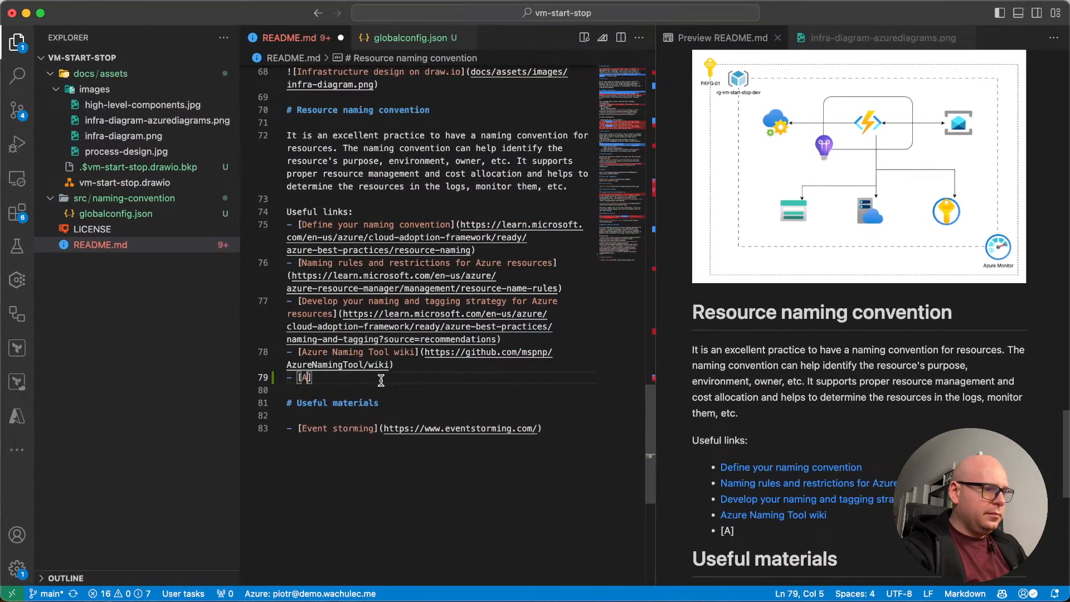
- Replace the new bullet's link text with the article title "Abbreviation examples for Azure resources" copied from the page in the browser
key("ctrl+Left")
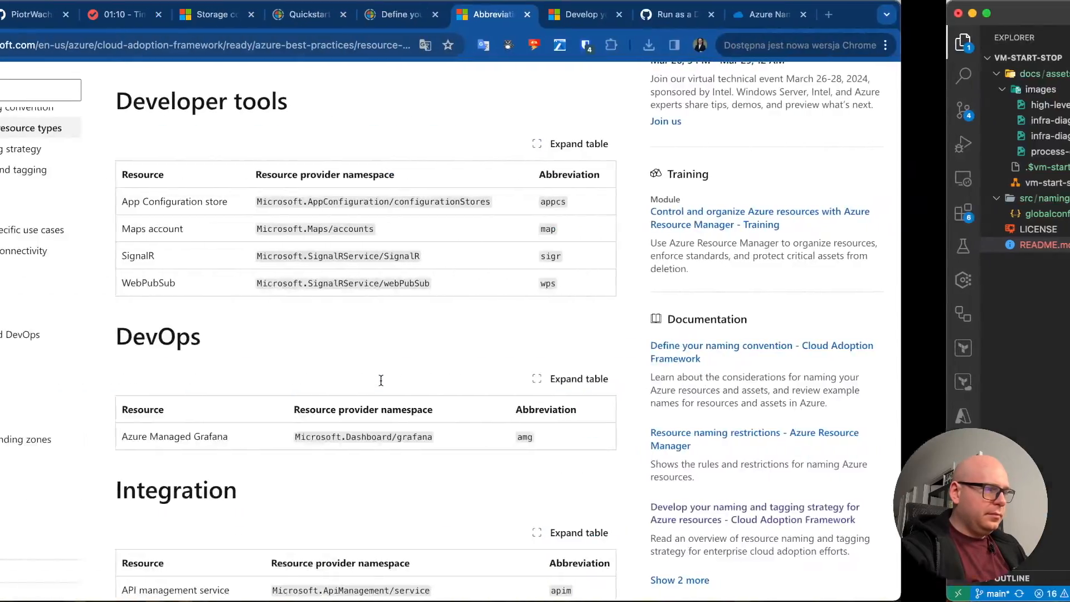
scroll(386, 296, "up", 20)
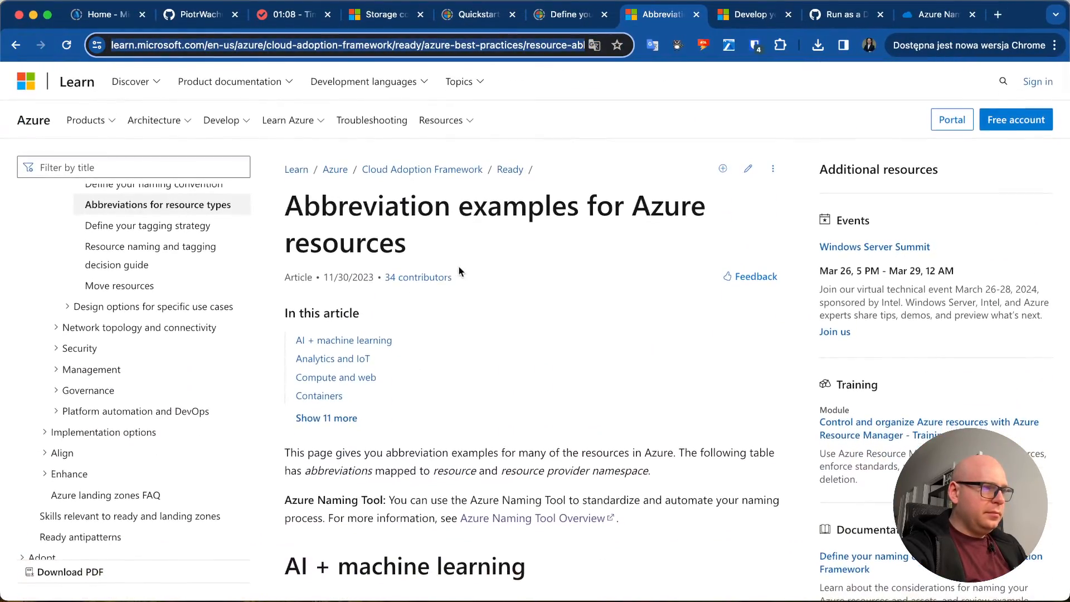
left_click_drag(407, 244, 286, 173)
key("super+c")
key("ctrl+Right")
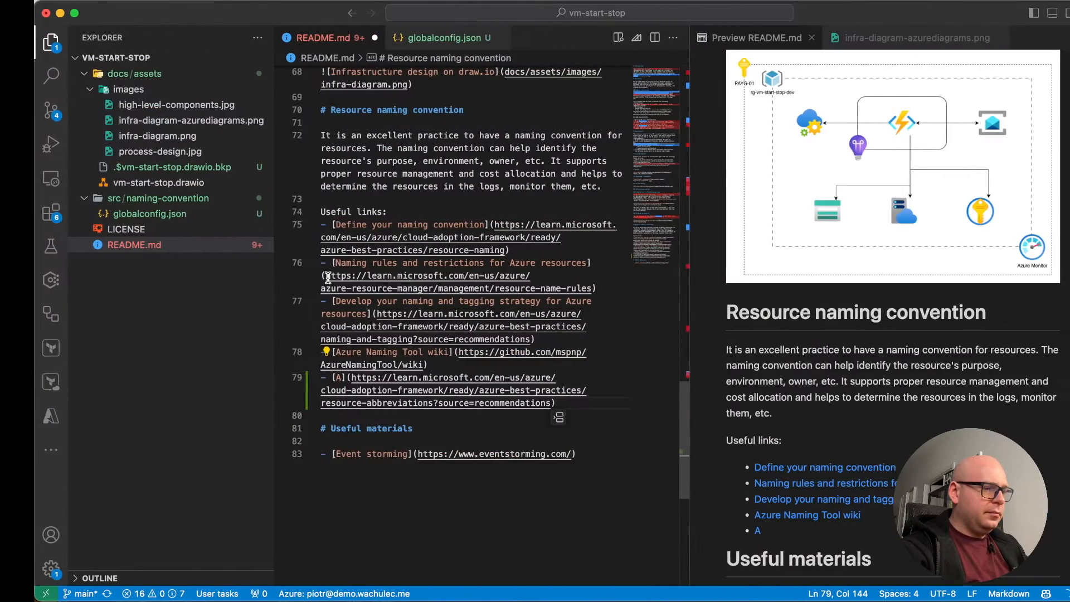
double_click(304, 377)
key("super+v")
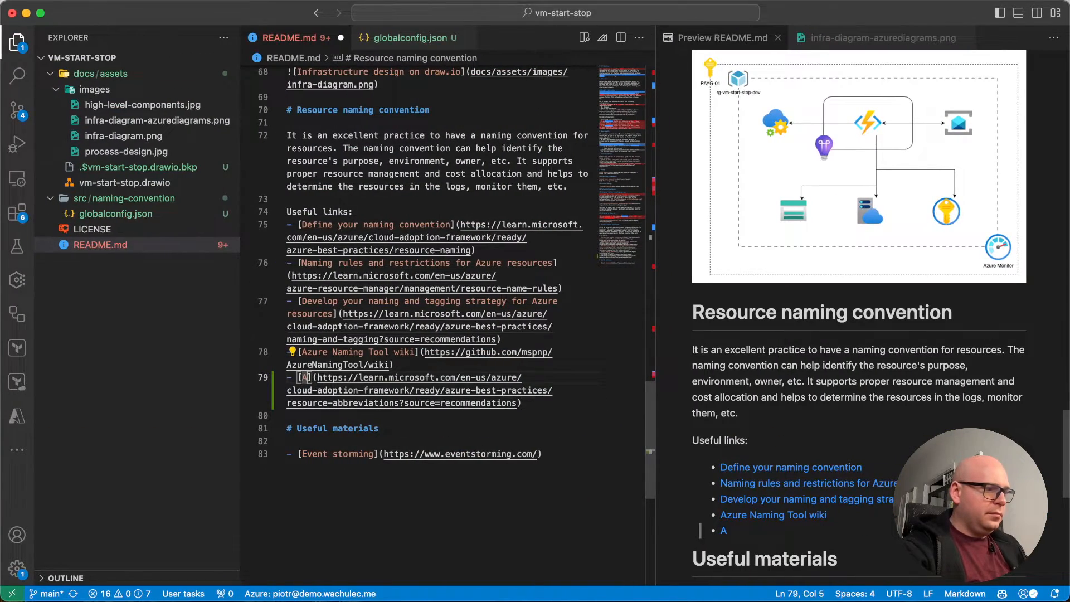
- Add the second-level heading "Azure Naming Tool" below the useful links list, followed by a blank line
left_click(434, 415)
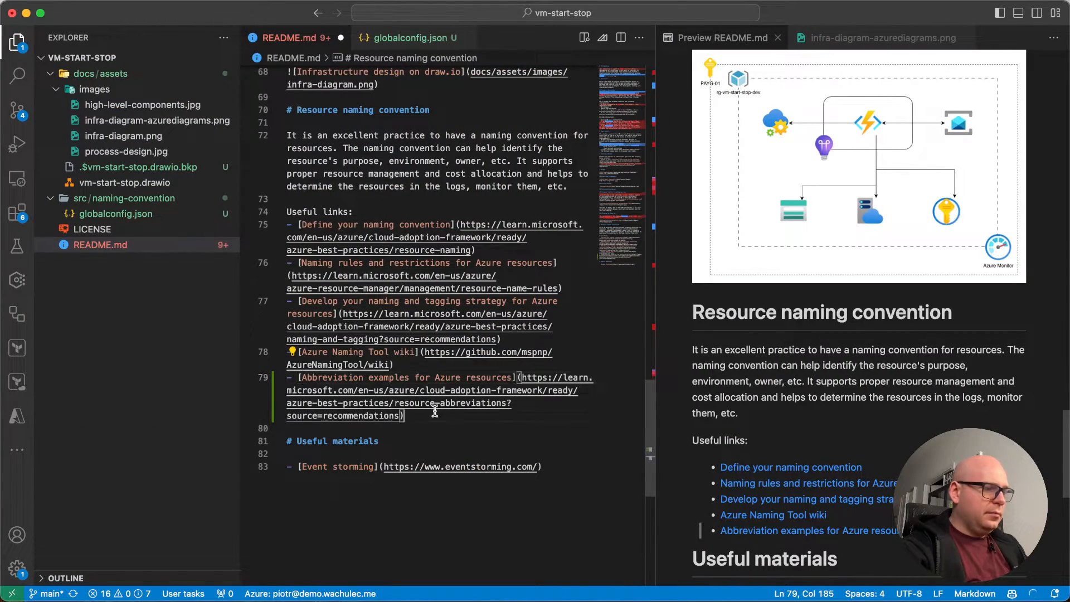
key("Return")
key("Return")
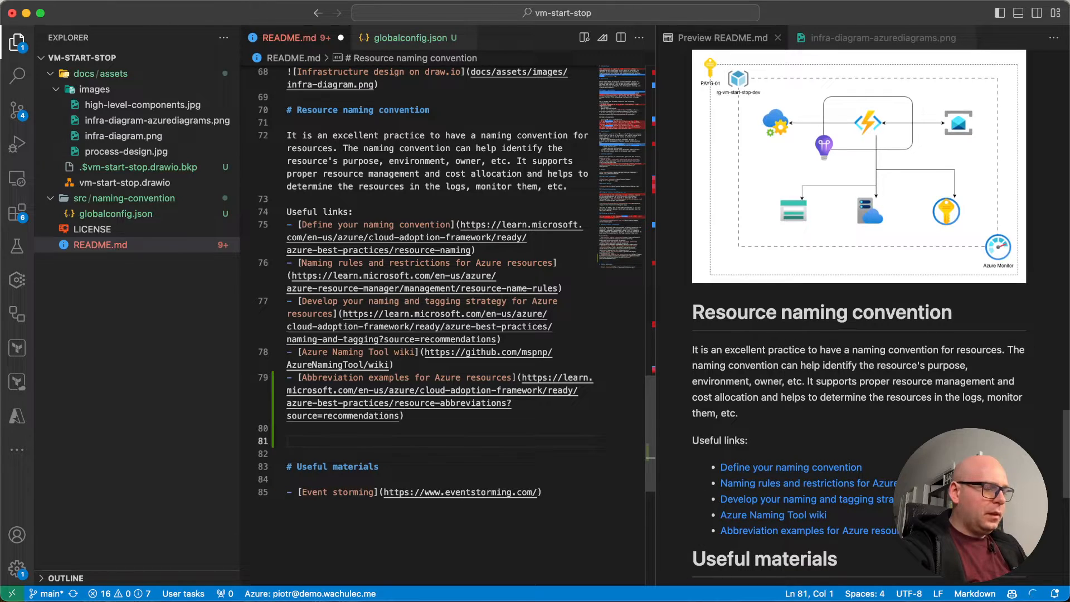
type("## Azure")
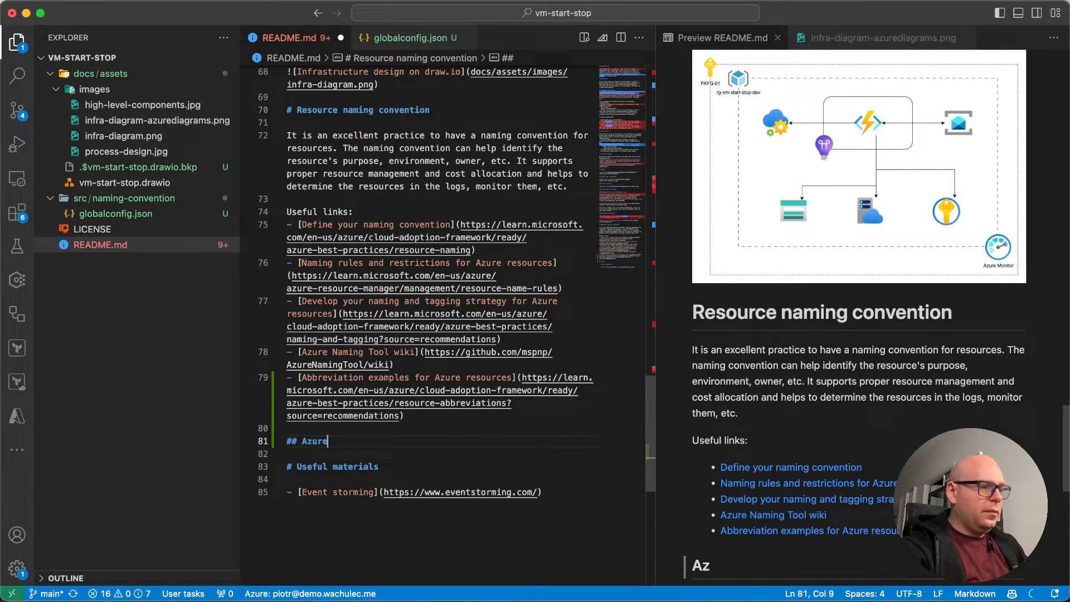
type(" Naming ")
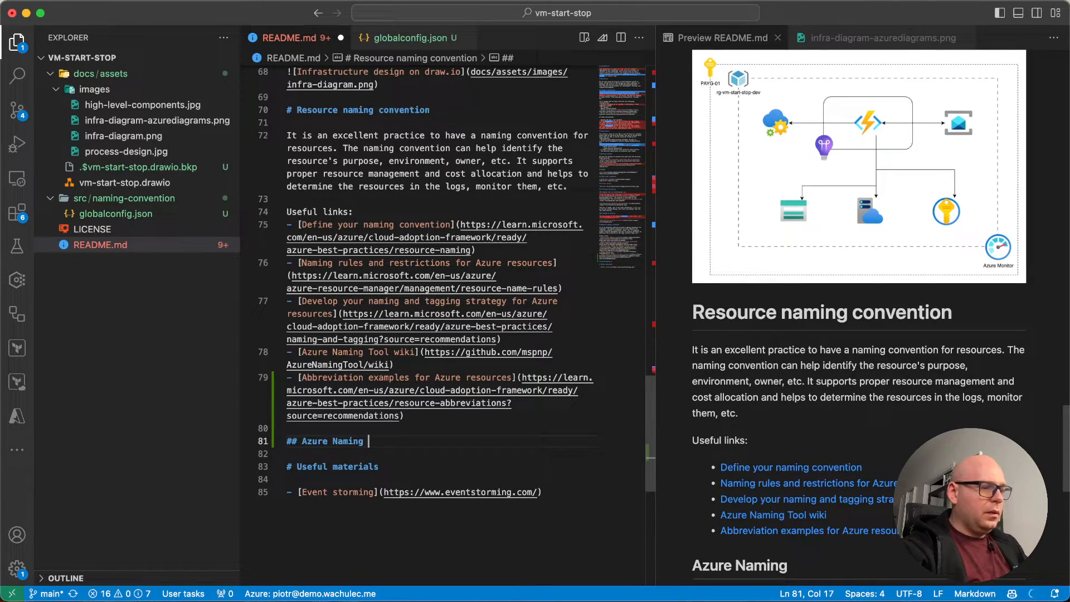
type("Tool")
key("Return")
key("Return")
- Copy the address of the Azure Naming Tool wiki's Installation page from the browser and insert it under the Azure Naming Tool heading in README.md
key("ctrl+Left")
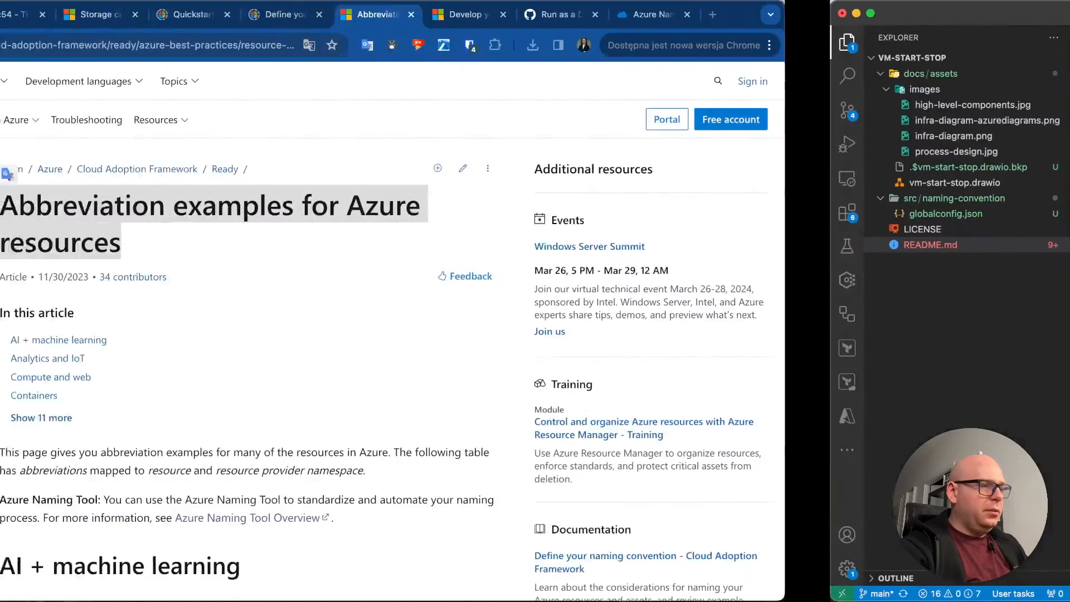
left_click(863, 21)
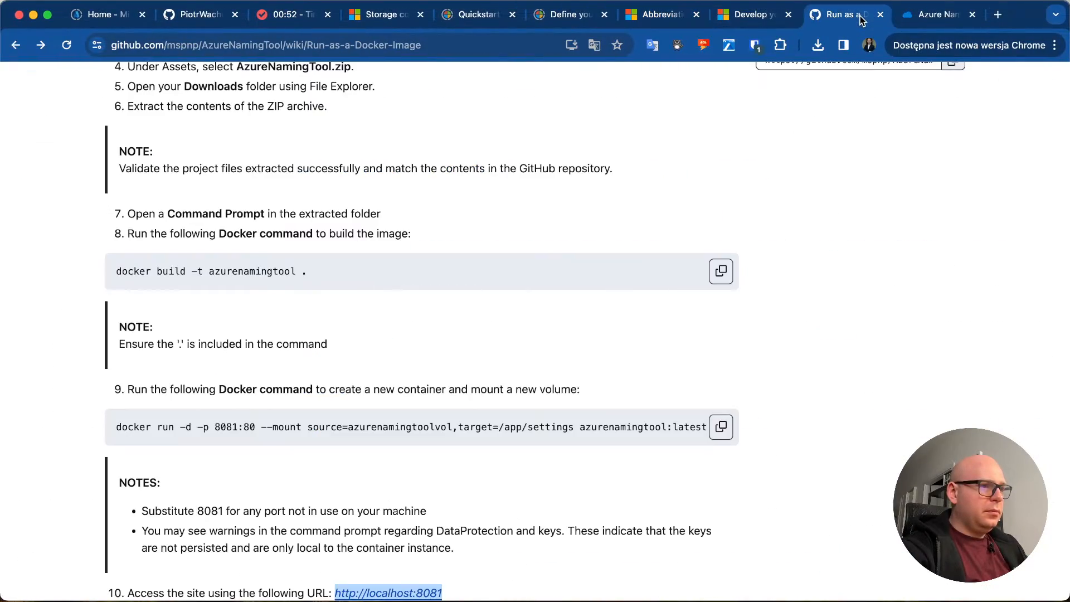
scroll(722, 175, "up", 9)
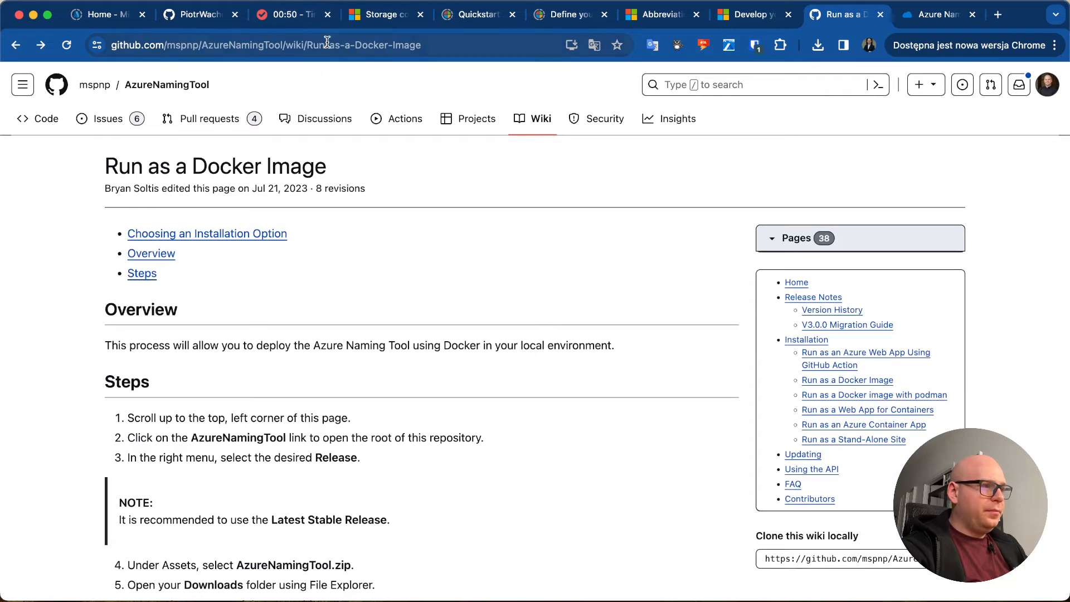
left_click(327, 42)
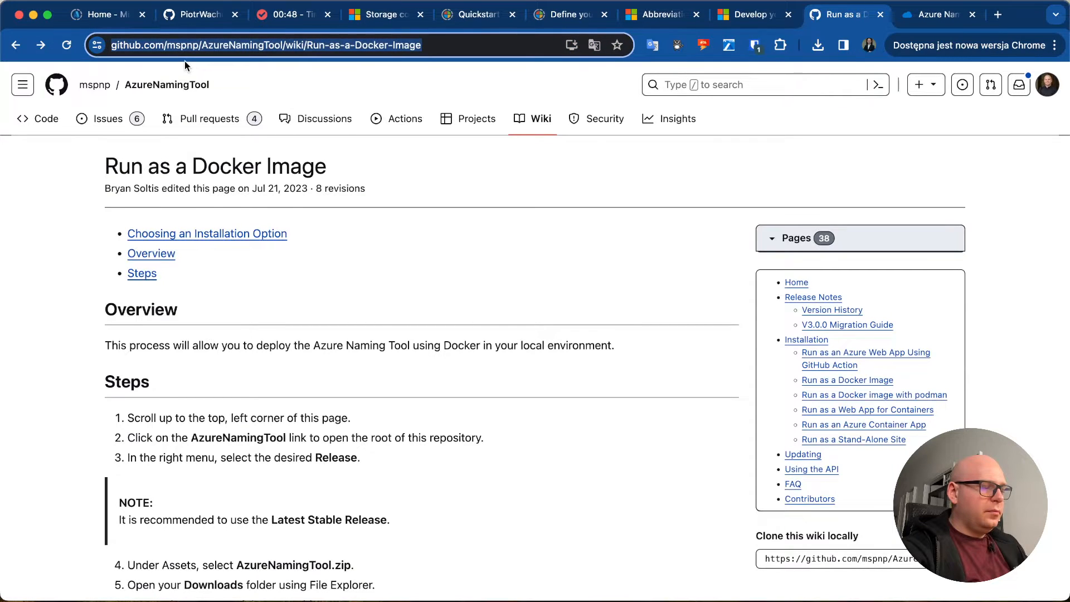
key("ctrl+Right")
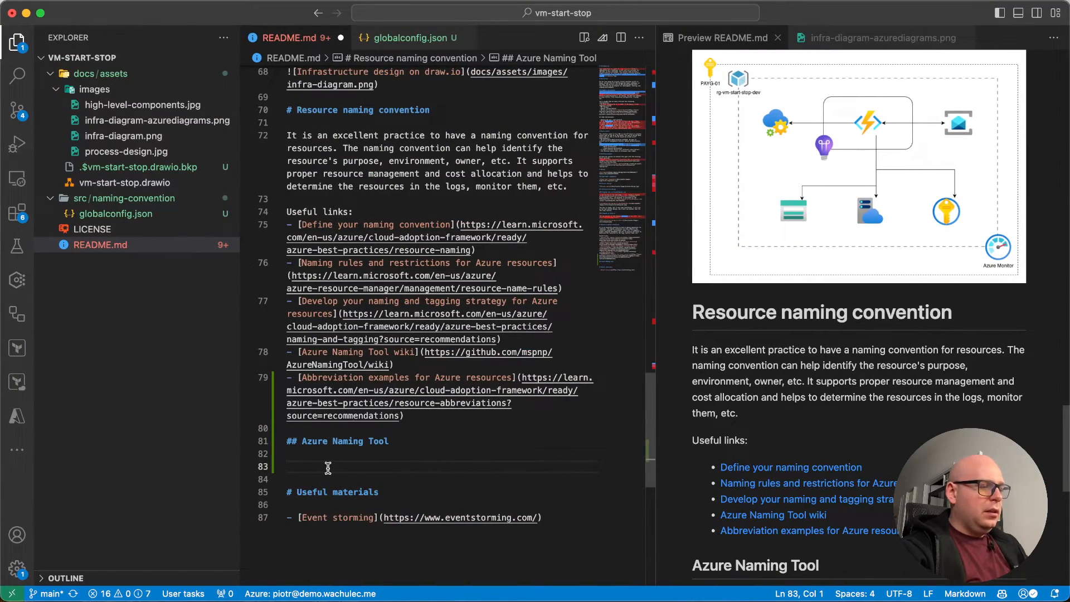
key("ctrl+Left")
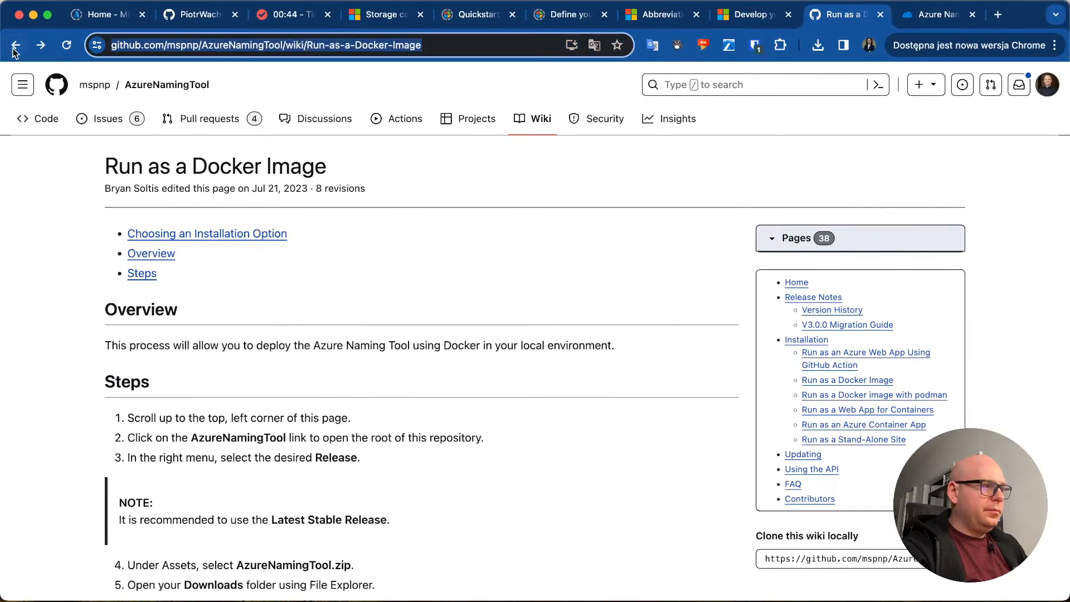
left_click(15, 46)
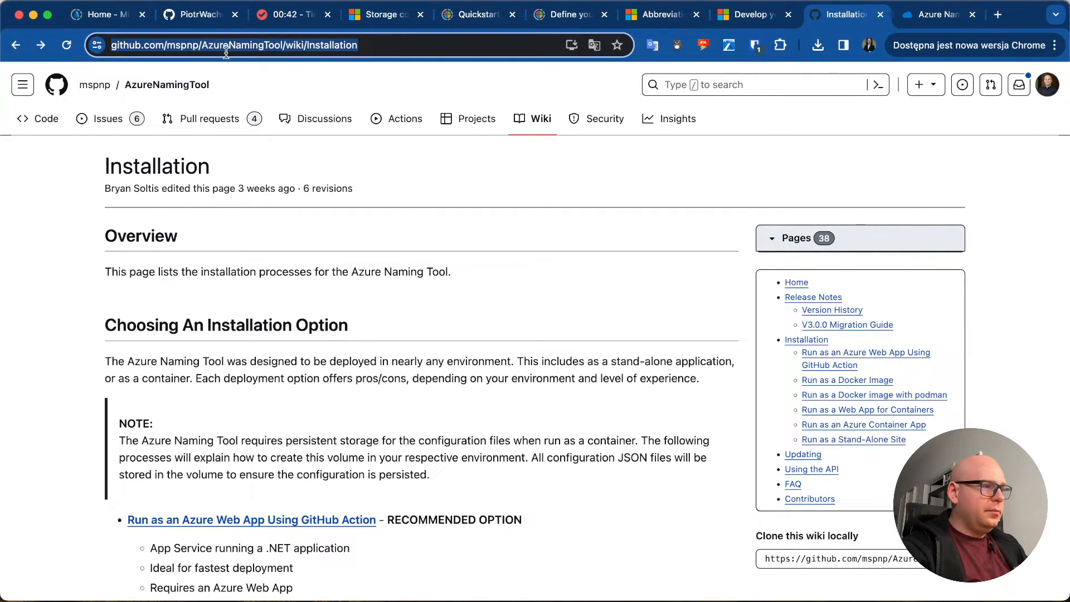
key("ctrl+Right")
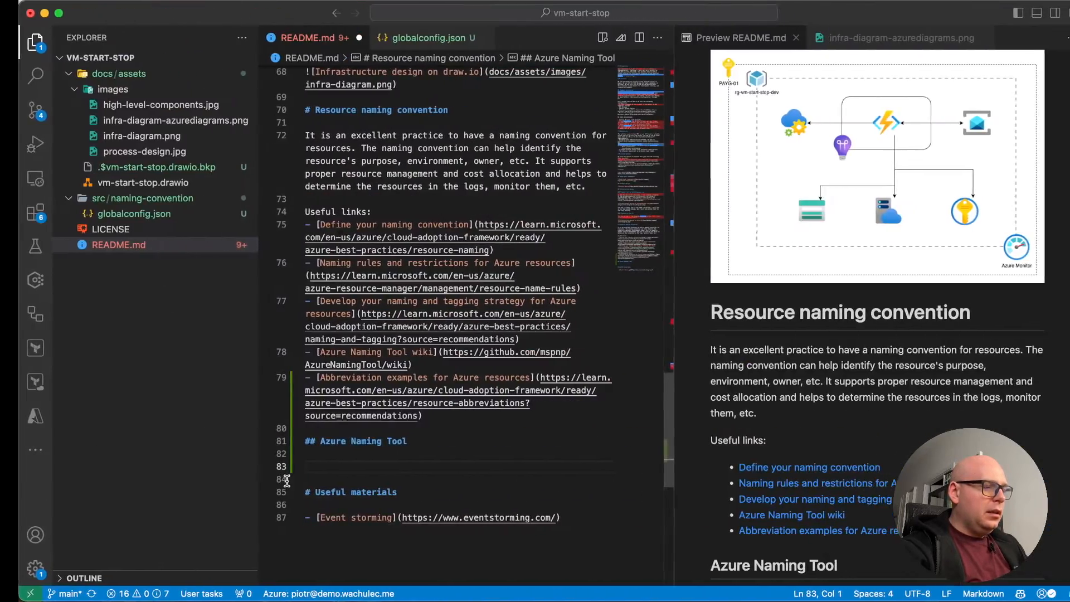
type("https://github.com/mspnp/AzureNamingTool/wiki/Installation")
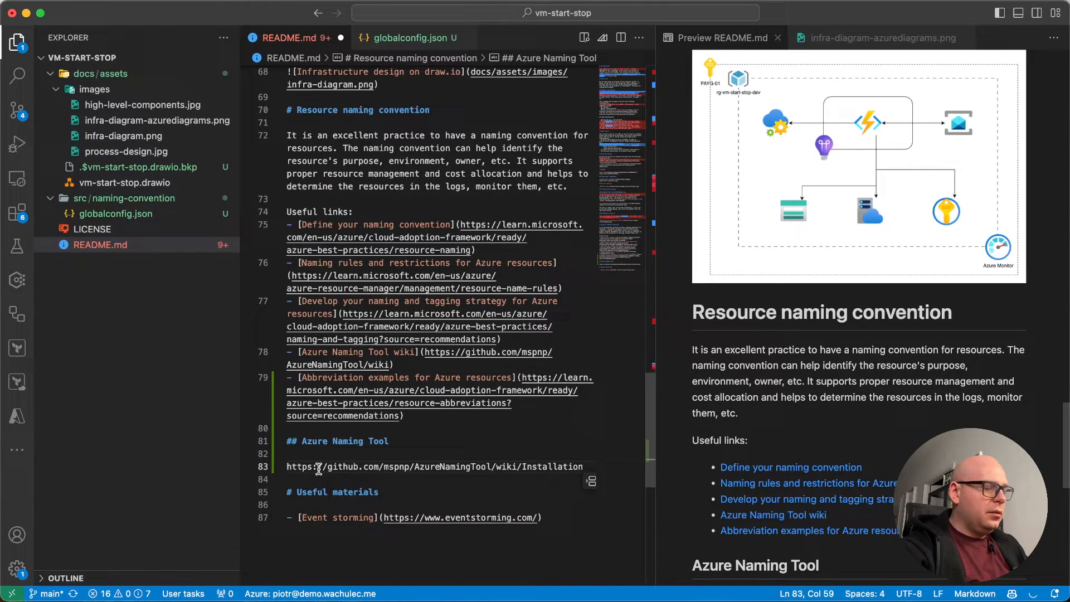
- Turn the Installation URL under Azure Naming Tool into the sentence "Installation of the tool can be found in the documentation.", with "documentation" as its Markdown link text
left_click(282, 467)
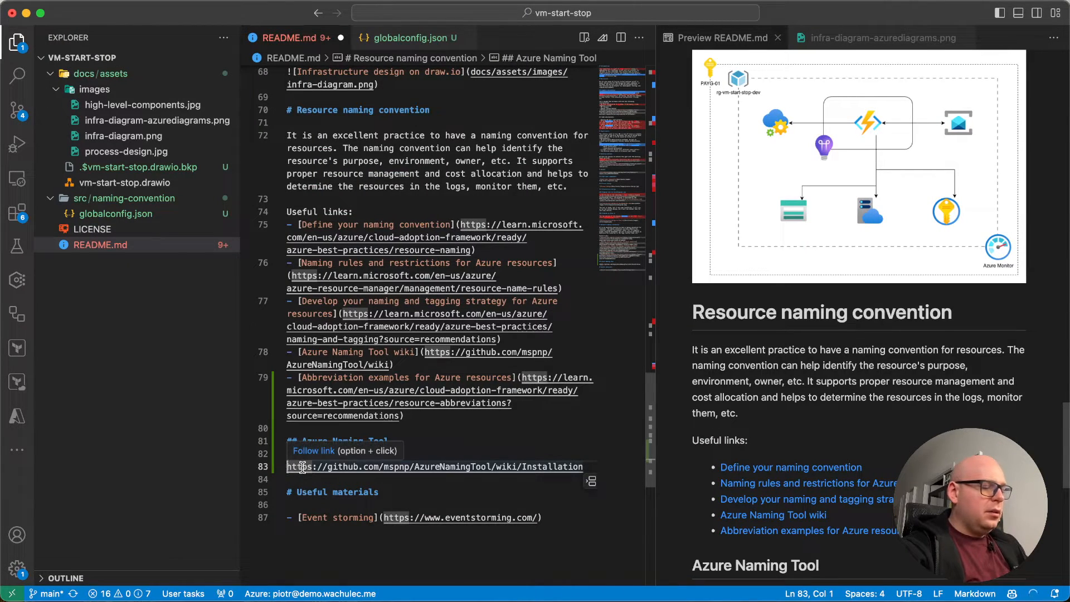
type("Installation")
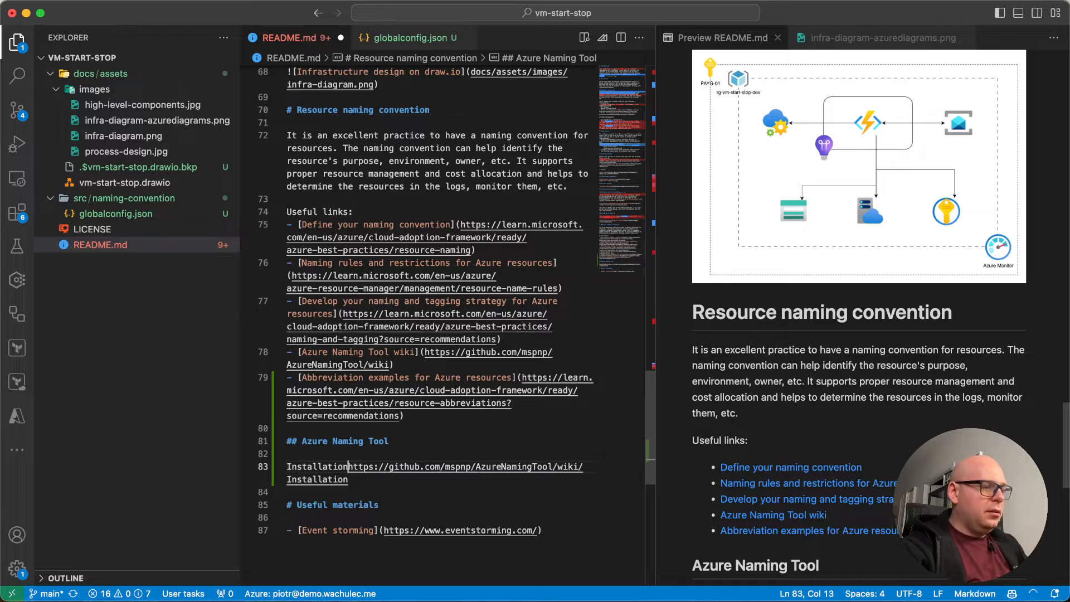
type(" of the too")
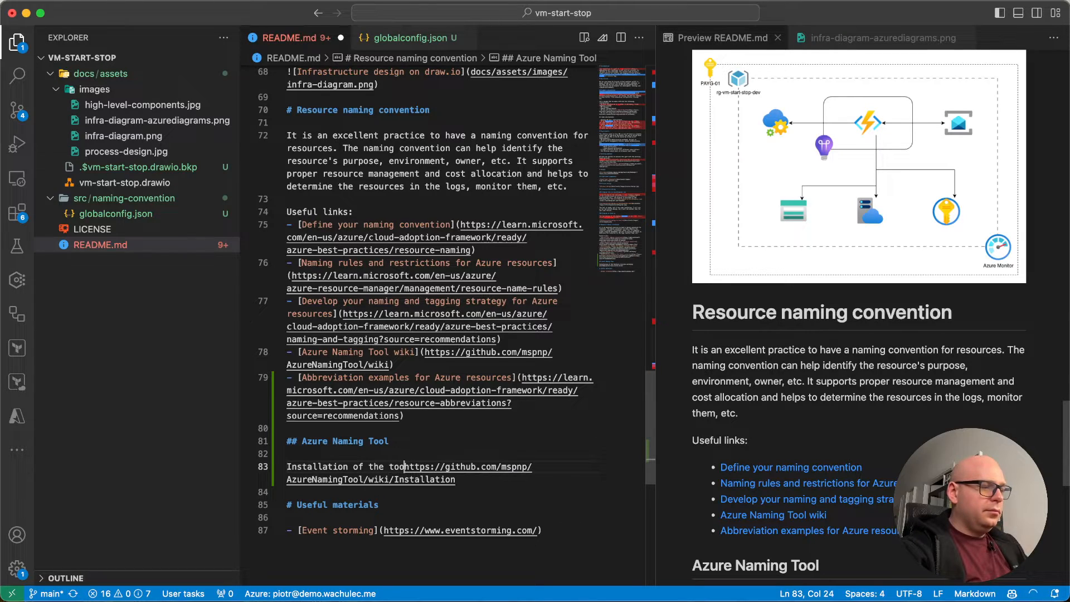
type("l can be fou")
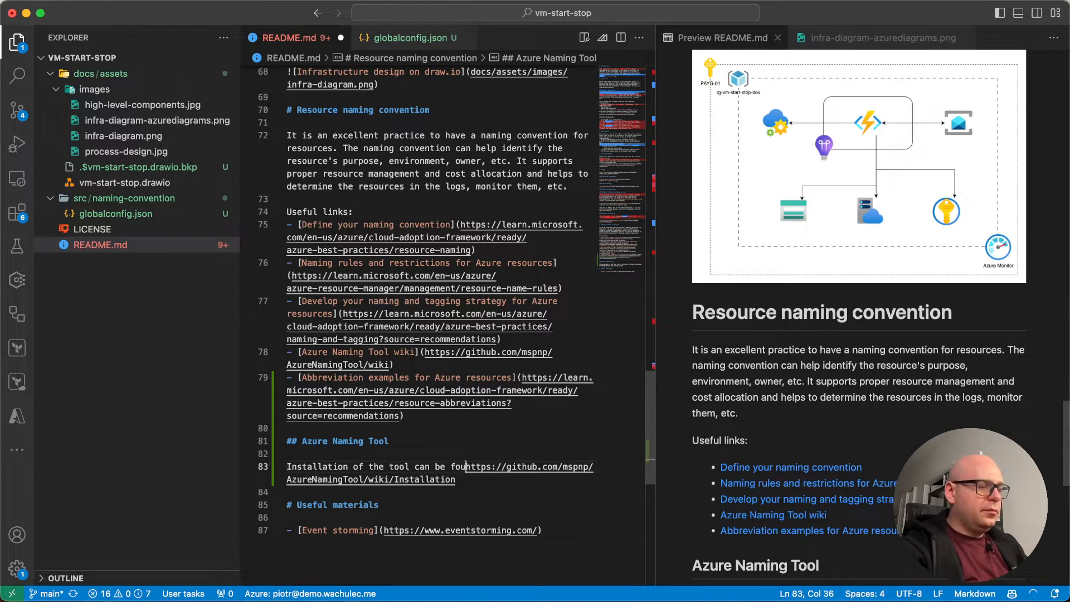
type("nd in the d")
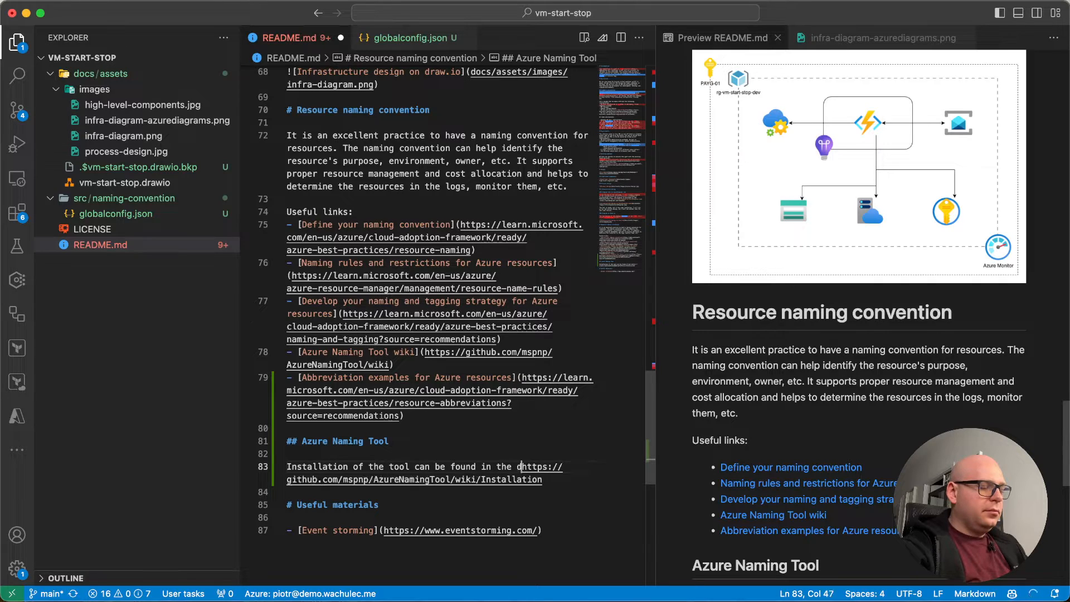
key("BackSpace")
type("[documentatio")
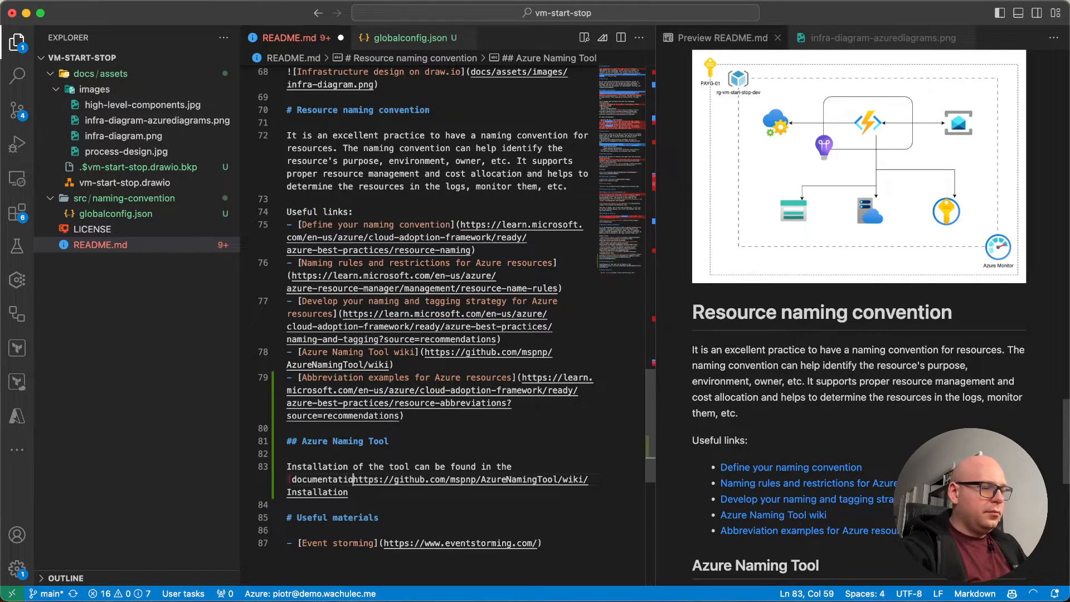
type("n]")
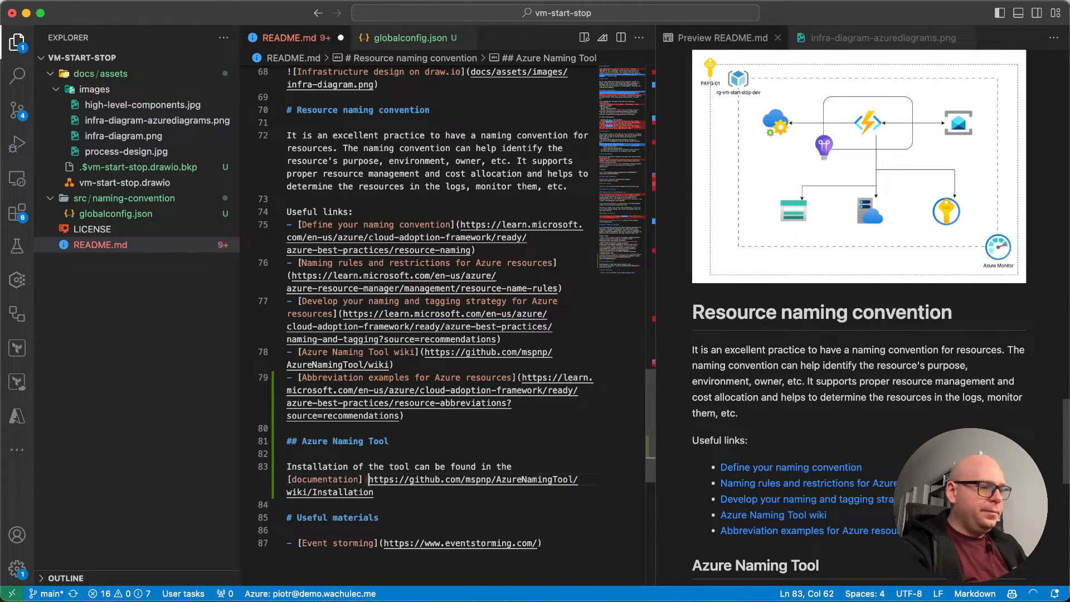
type("(")
key("End")
type(")")
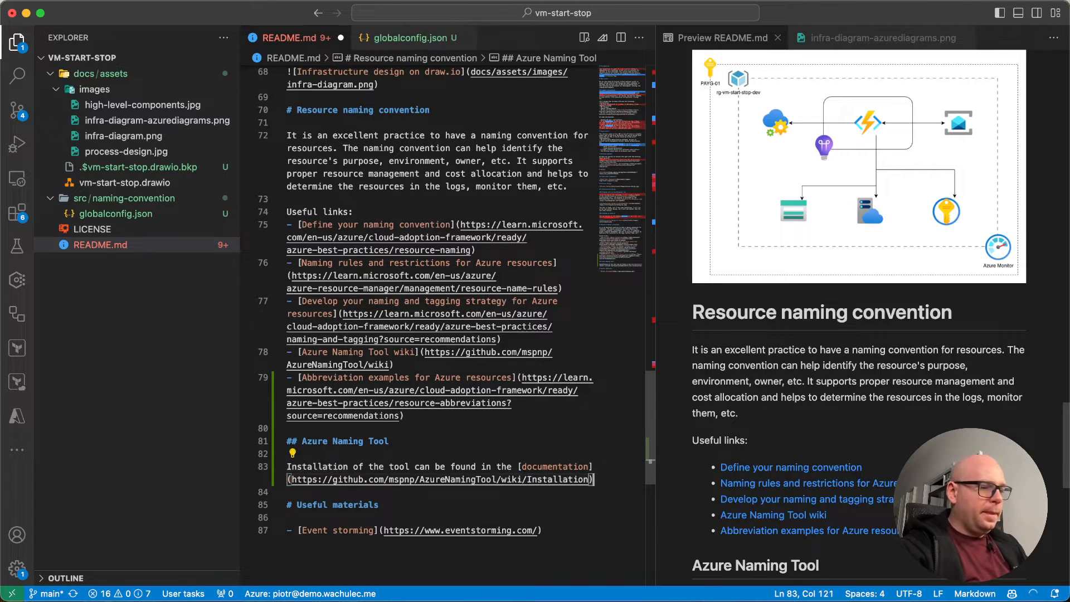
type(".")
- Append the sentence "Prefered way is to run it as Docker container." to the same paragraph after the documentation link
key("Return")
key("Return")
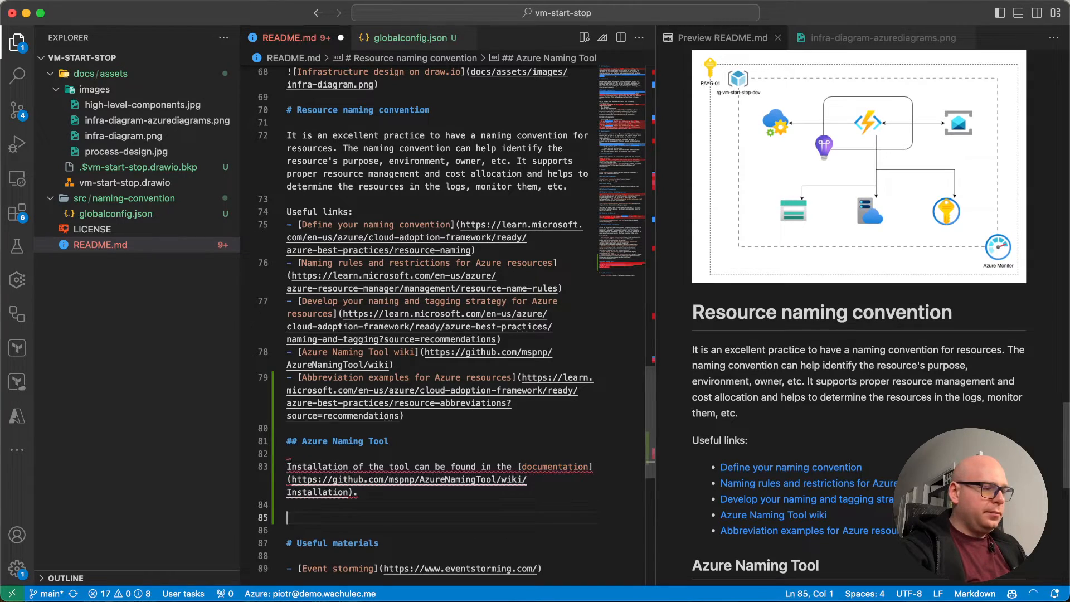
key("BackSpace")
key("BackSpace")
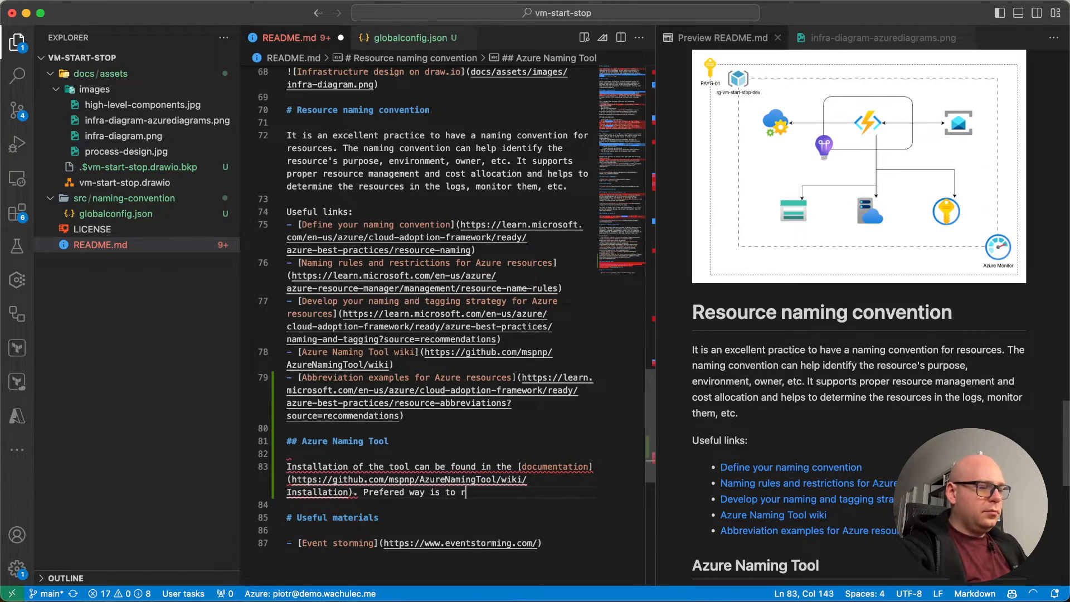
type("un it as")
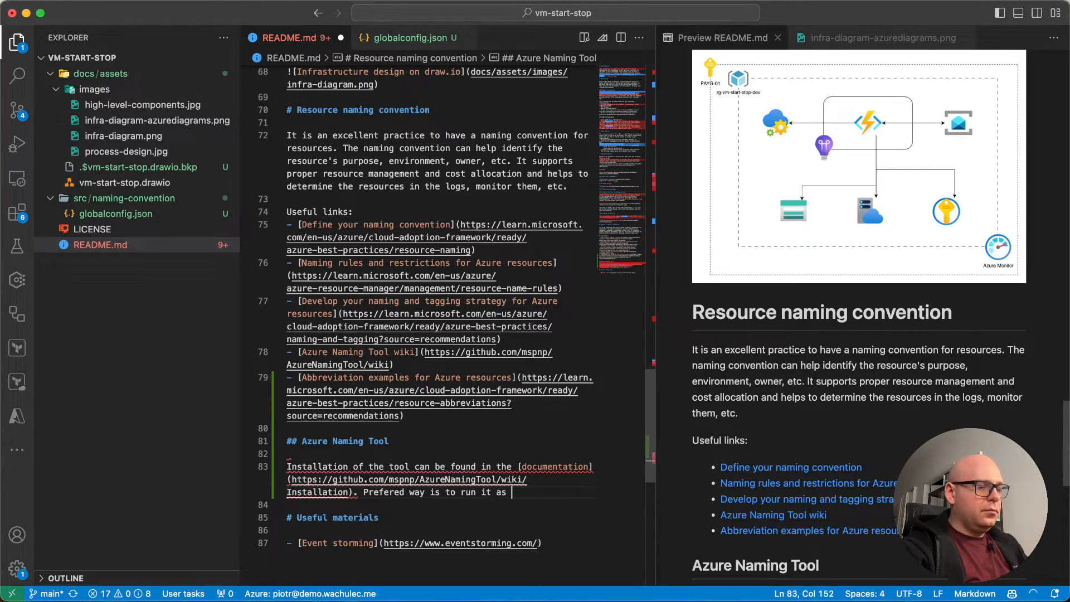
type(" Docker container.")
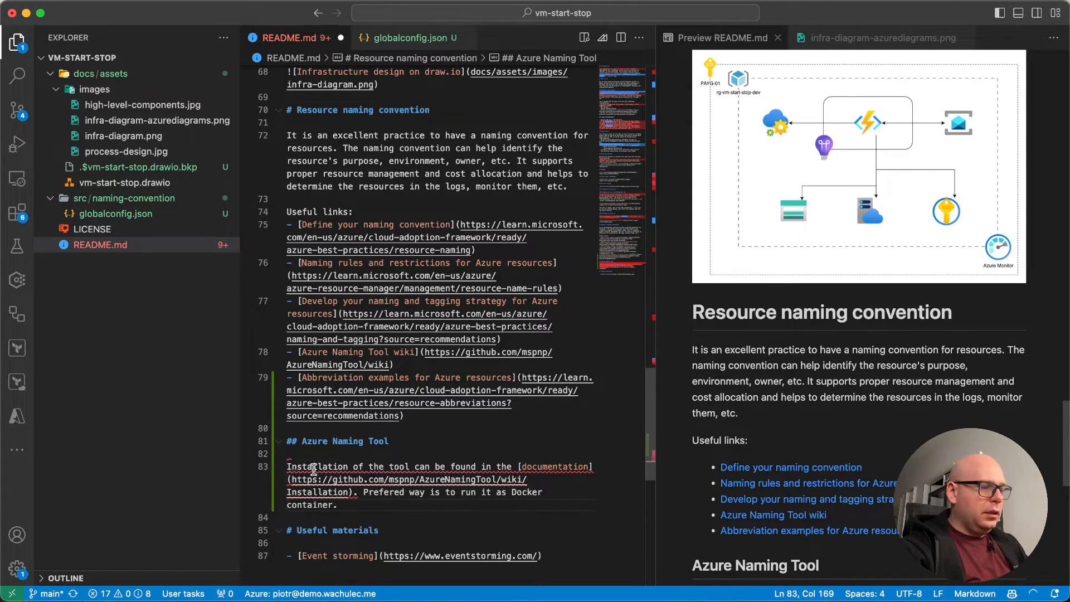
- Reword the start of the installation sentence to "The tool installation can be found in the", removing the redundant "of the tool"
mouse_move(314, 470)
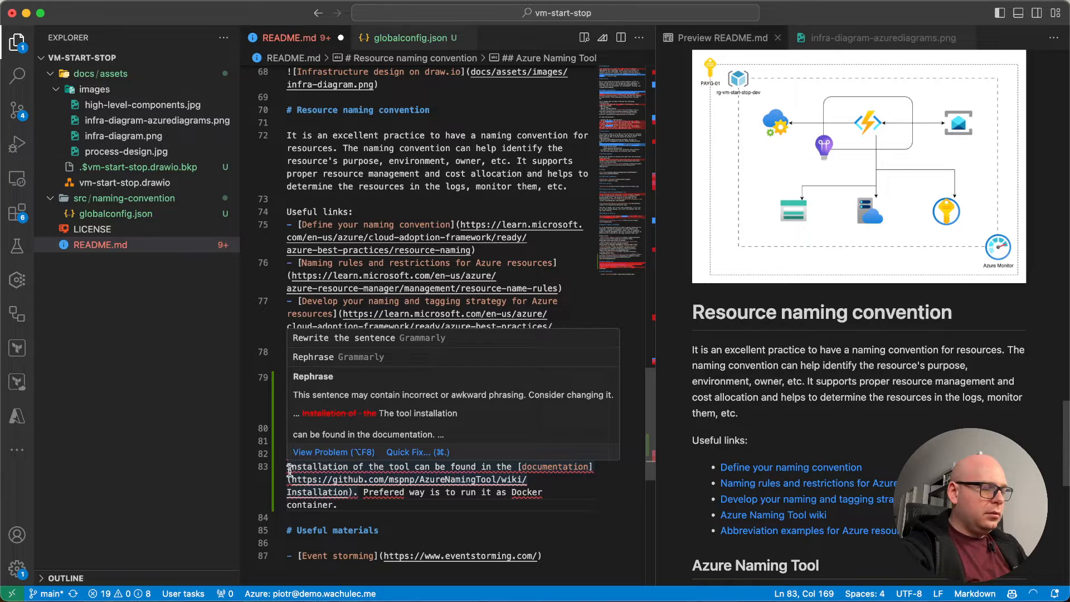
left_click(340, 470)
left_click_drag(347, 469, 283, 476)
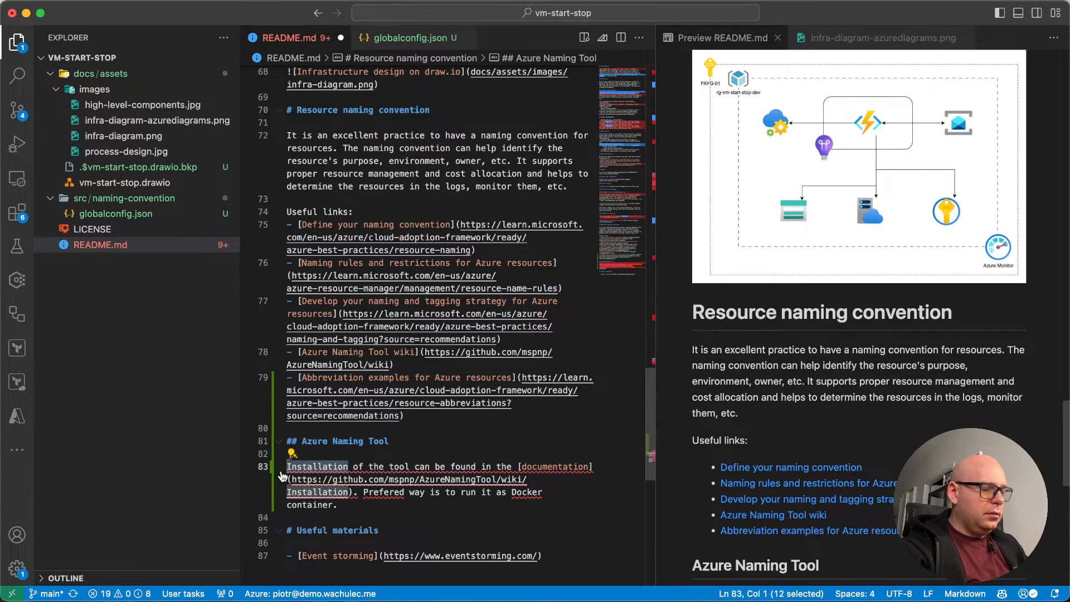
type("The tool install")
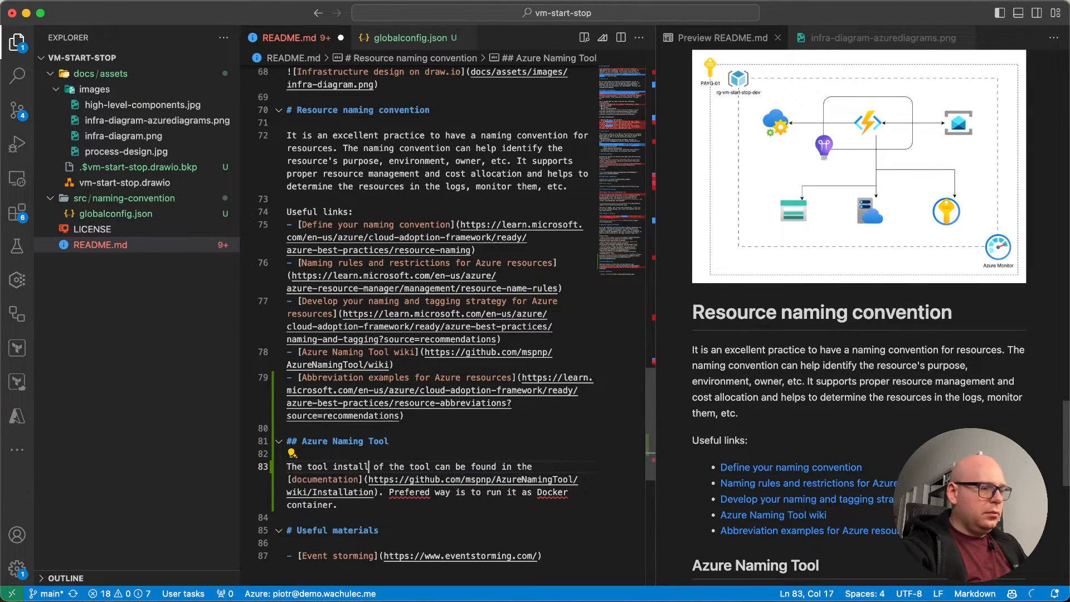
type("ation")
left_click_drag(395, 467, 463, 467)
key("BackSpace")
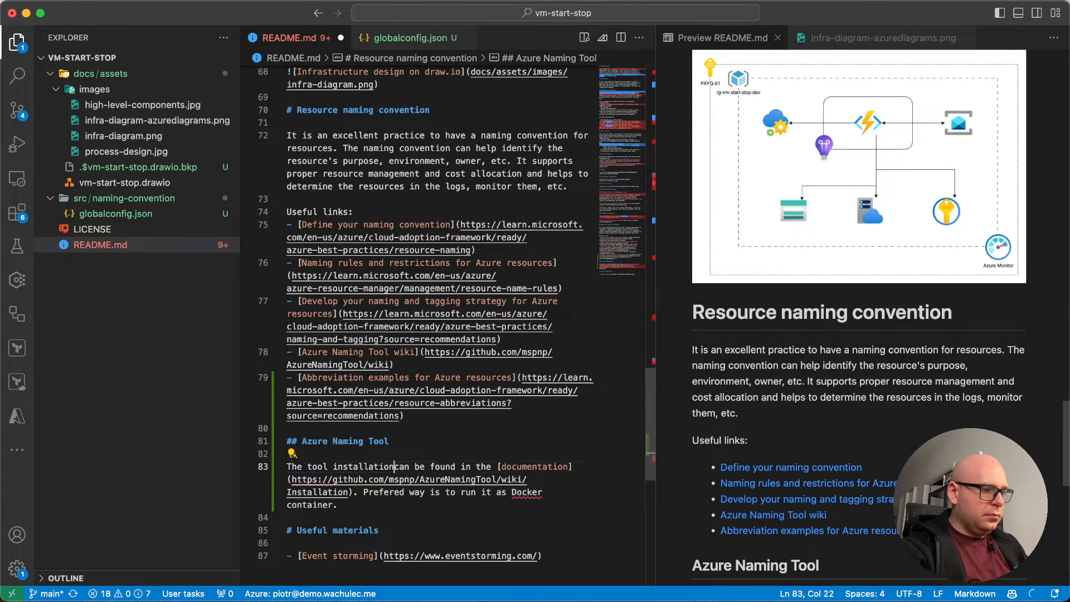
- Apply the suggested spelling and article corrections so the second sentence reads "The preferred way is to run it as a Docker container."
mouse_move(392, 492)
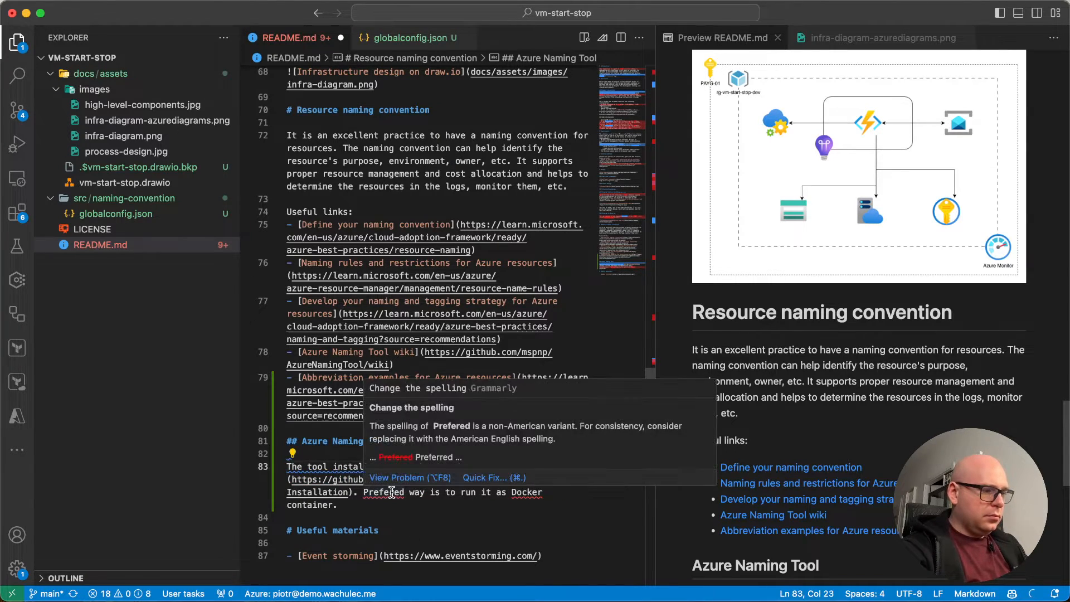
left_click(469, 478)
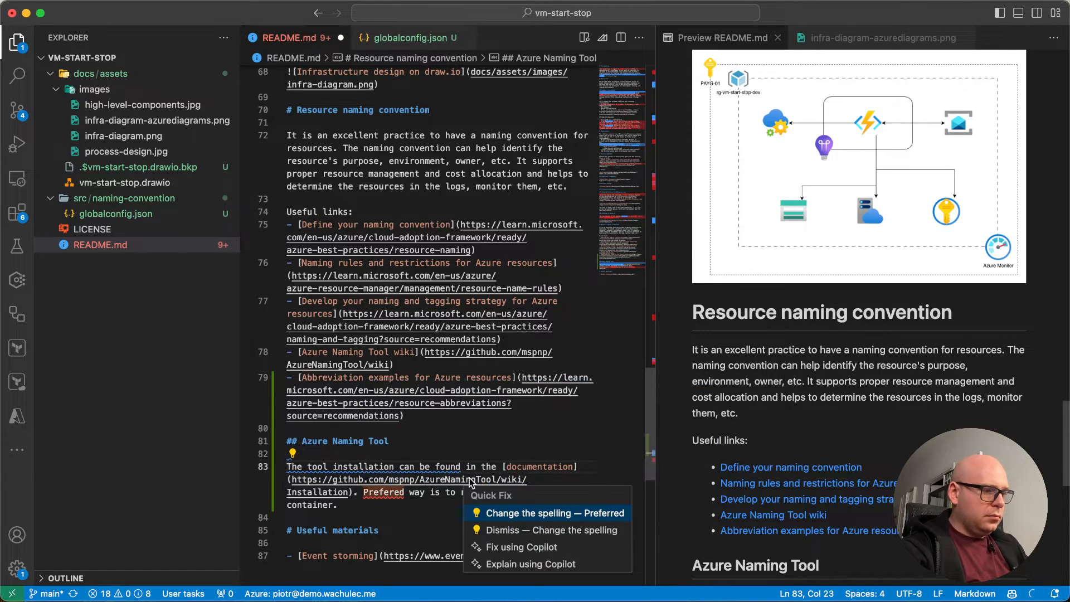
left_click(544, 513)
mouse_move(541, 497)
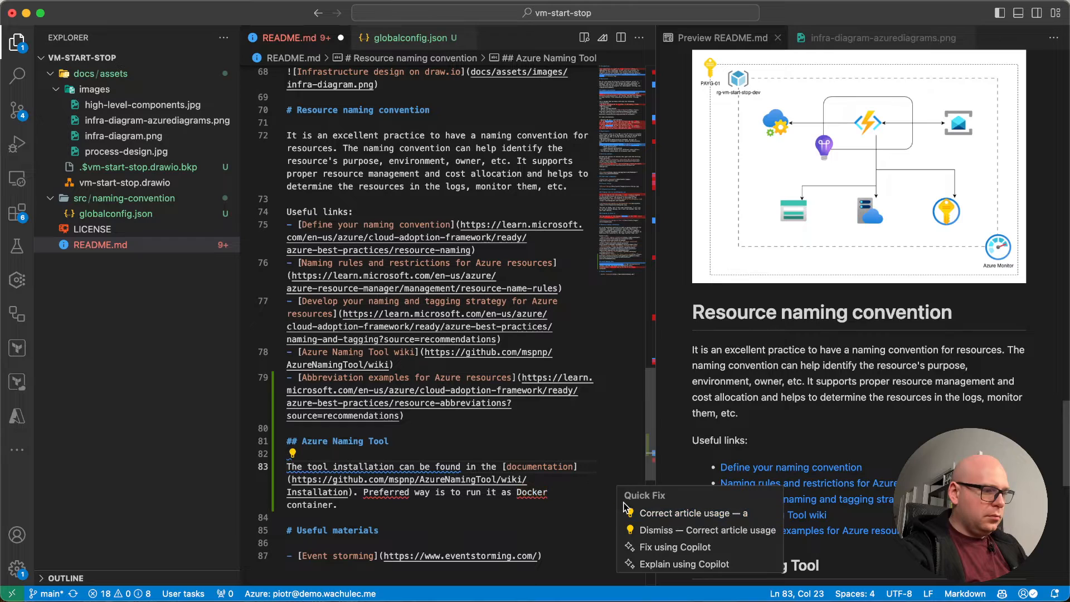
key("Return")
mouse_move(403, 487)
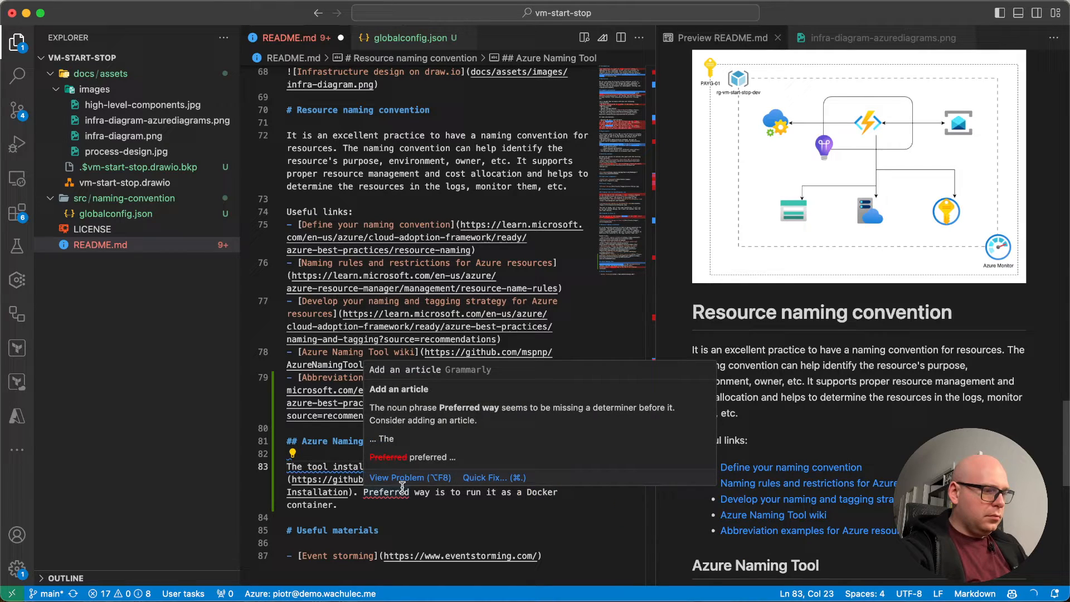
left_click(494, 478)
key("Return")
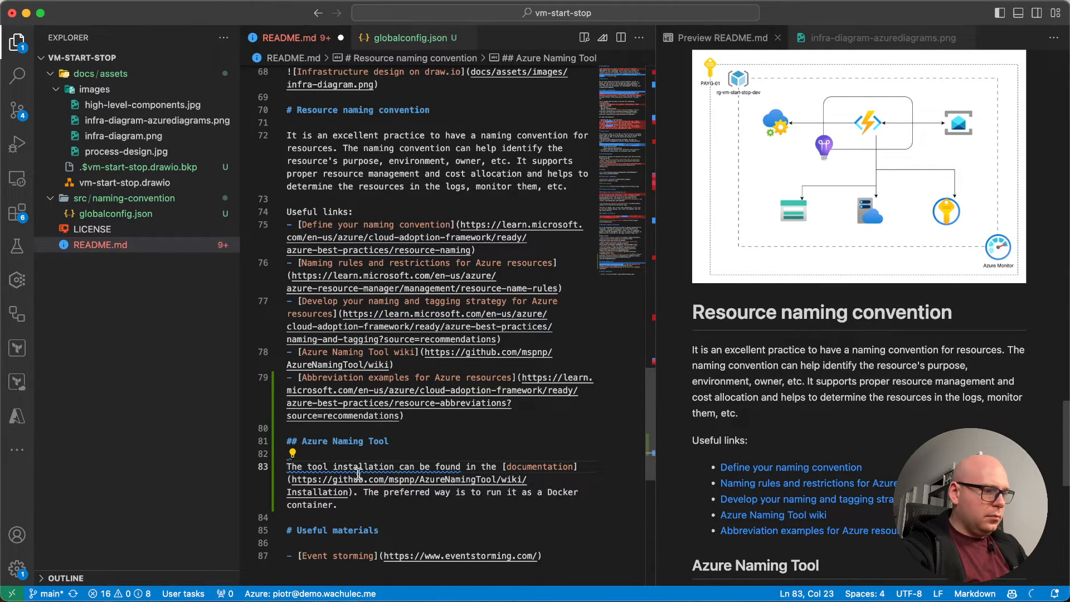
- Dismiss the rewrite suggestion on the sentence beginning "The tool installation can be found"
mouse_move(364, 470)
left_click(403, 464)
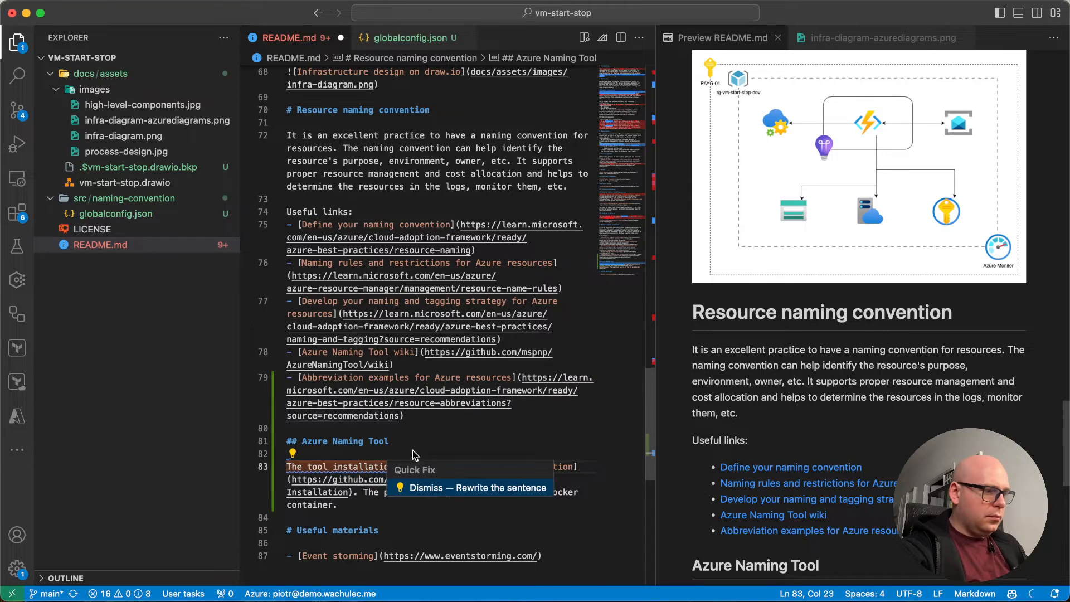
left_click(428, 489)
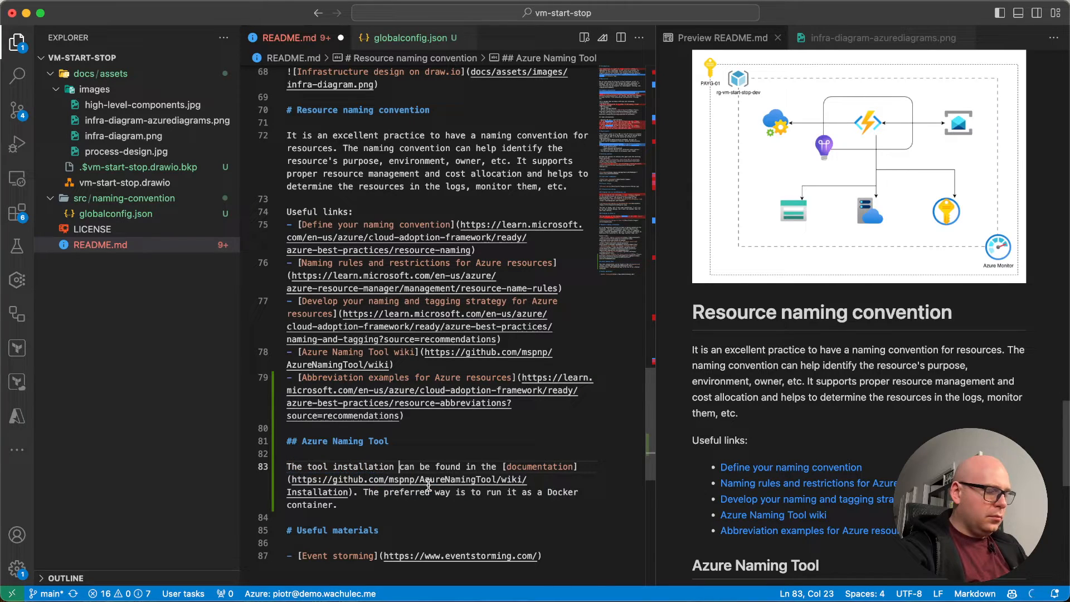
- Start a new paragraph after the Docker container sentence and copy the relative path of globalconfig.json in src/naming-convention
left_click(508, 509)
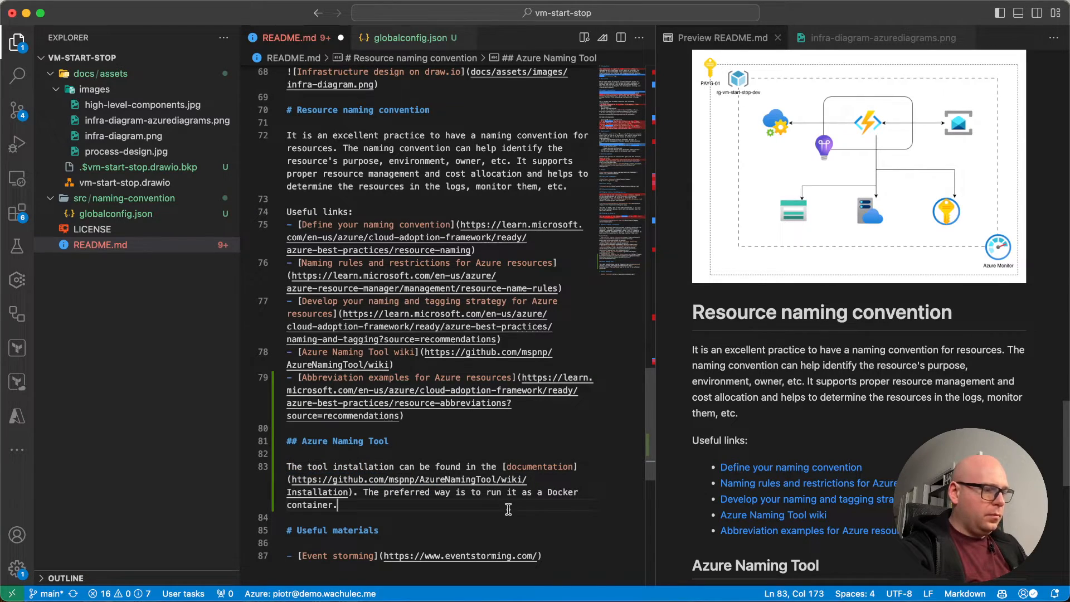
key("Return")
key("Return")
scroll(440, 323, "down", 4)
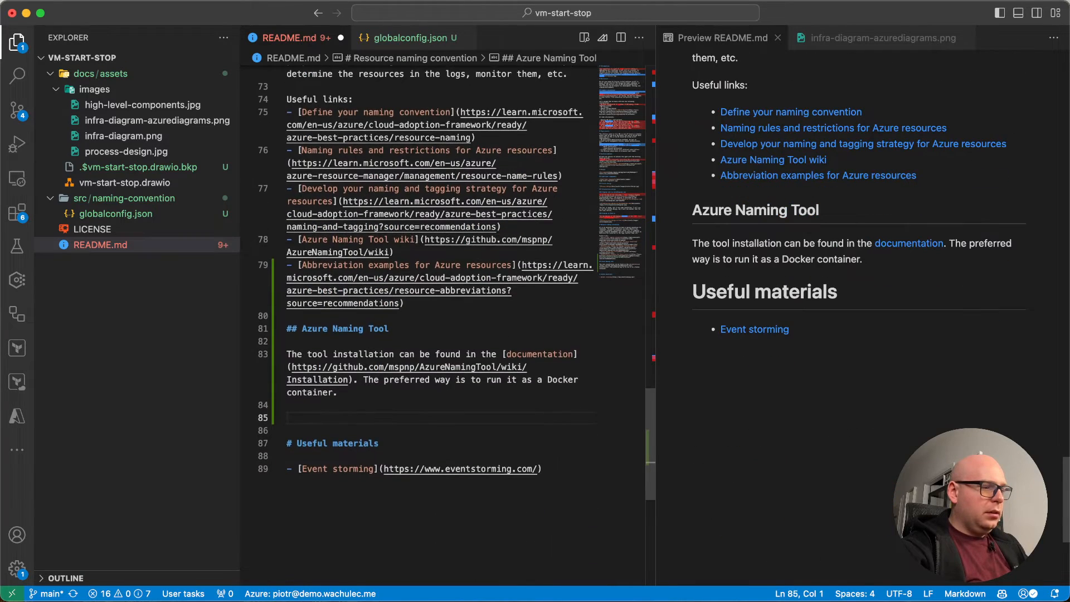
right_click(143, 216)
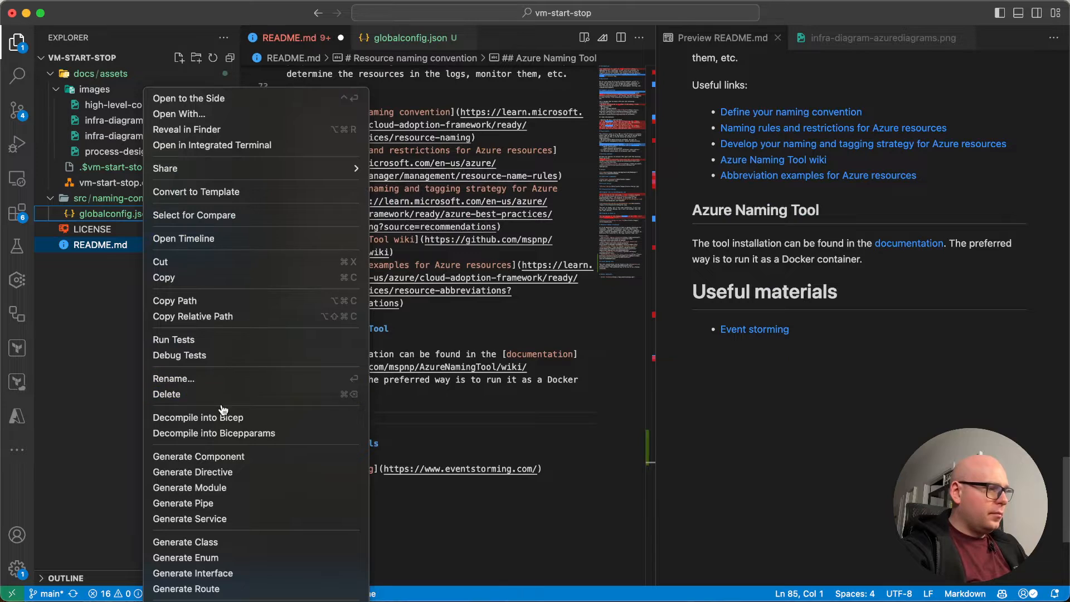
left_click(222, 317)
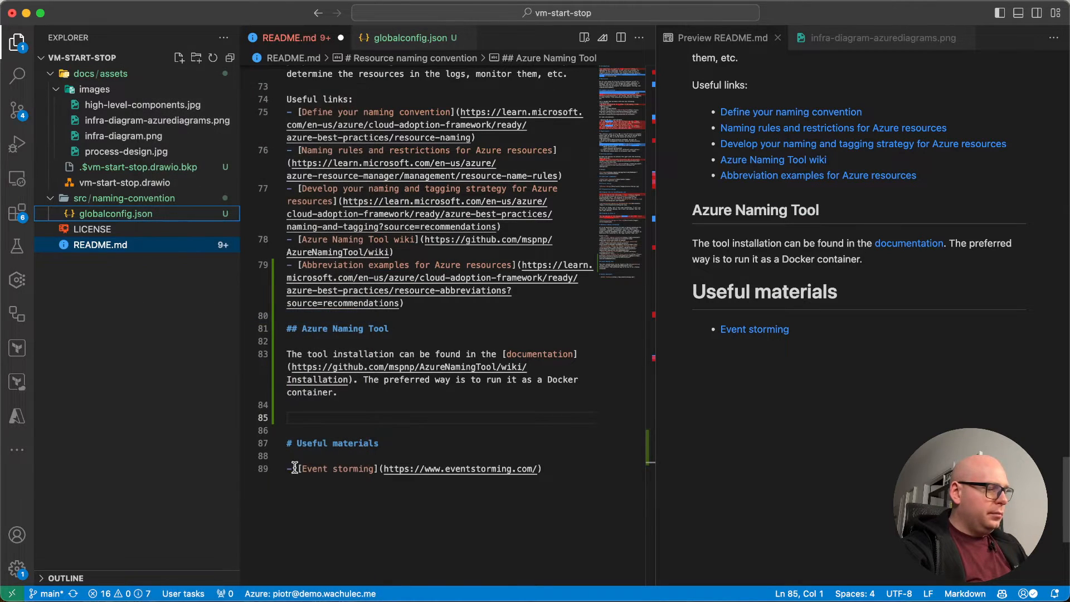
- Write "Configuration file for Azure Naming Tool is placed here:" as a new paragraph at the end of the Azure Naming Tool section
left_click(365, 420)
type("Confi")
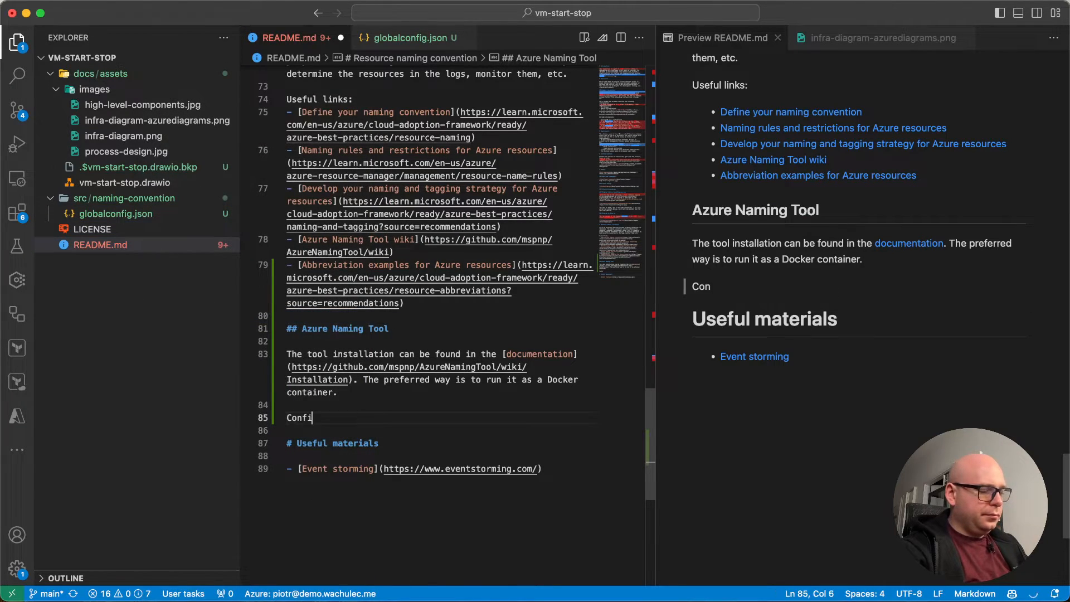
type("guration file ")
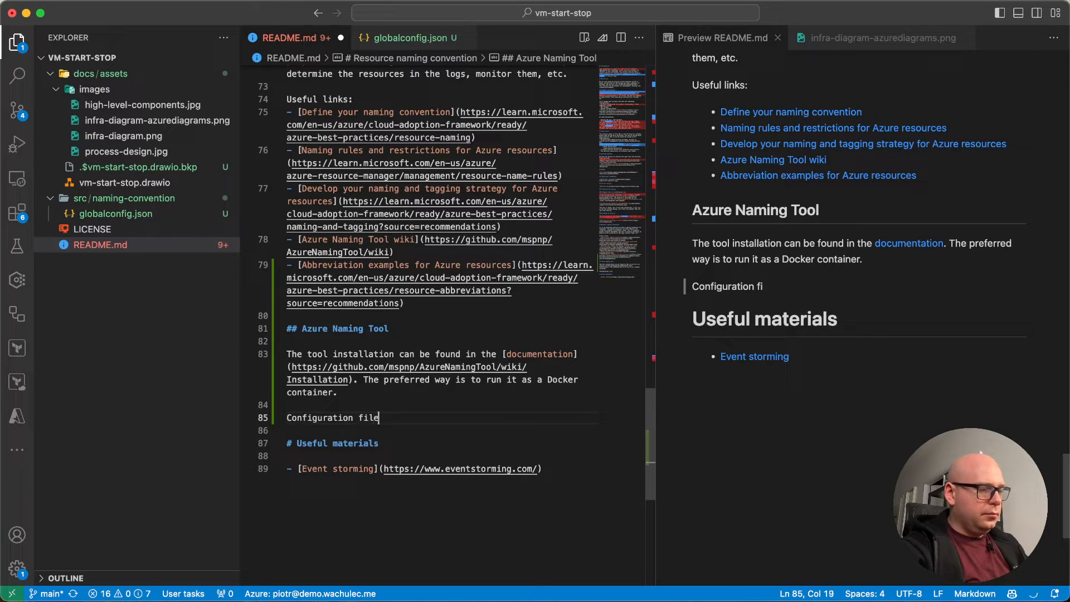
type("doc")
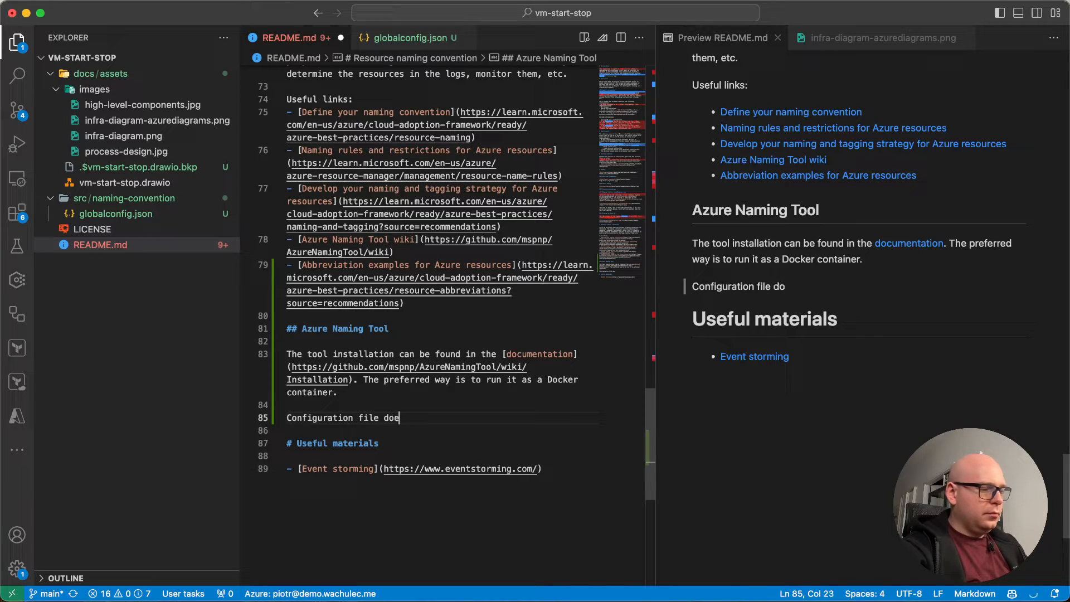
key("BackSpace")
key("BackSpace")
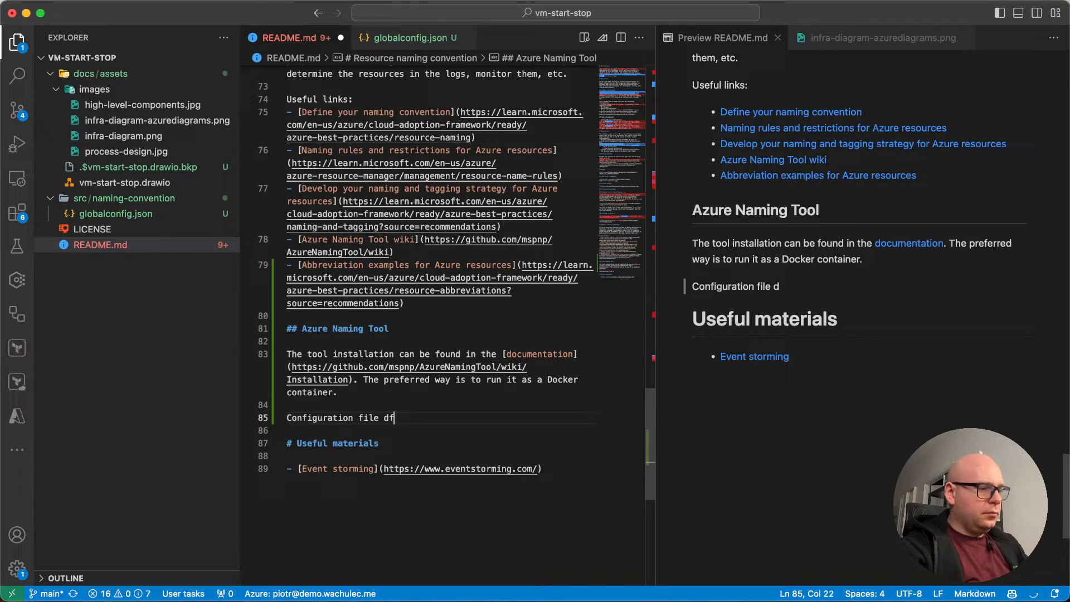
type("oc")
key("BackSpace")
key("BackSpace")
type("or ")
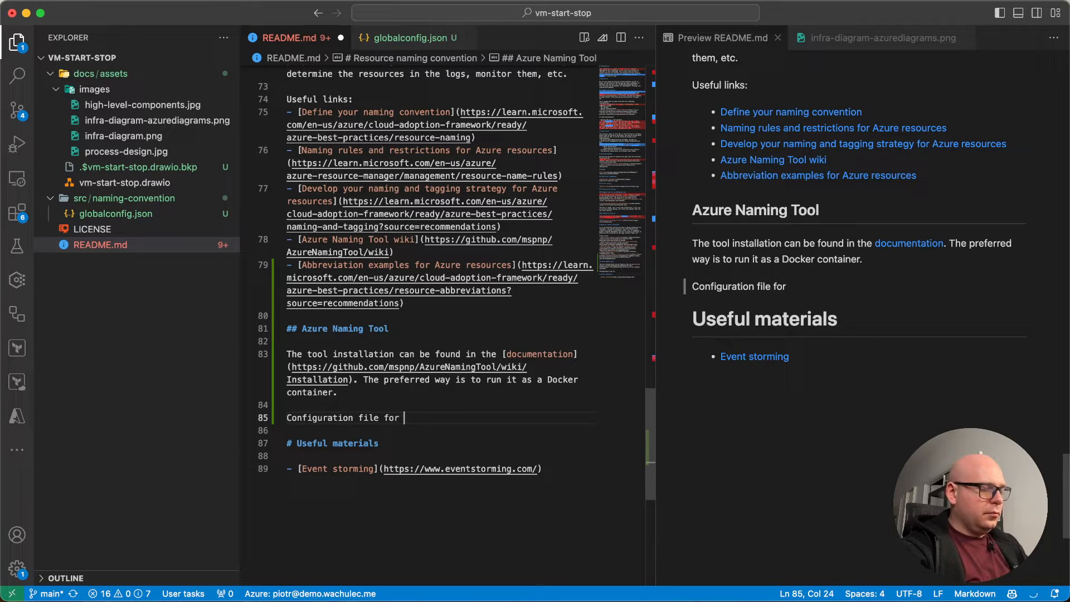
type("Azure N")
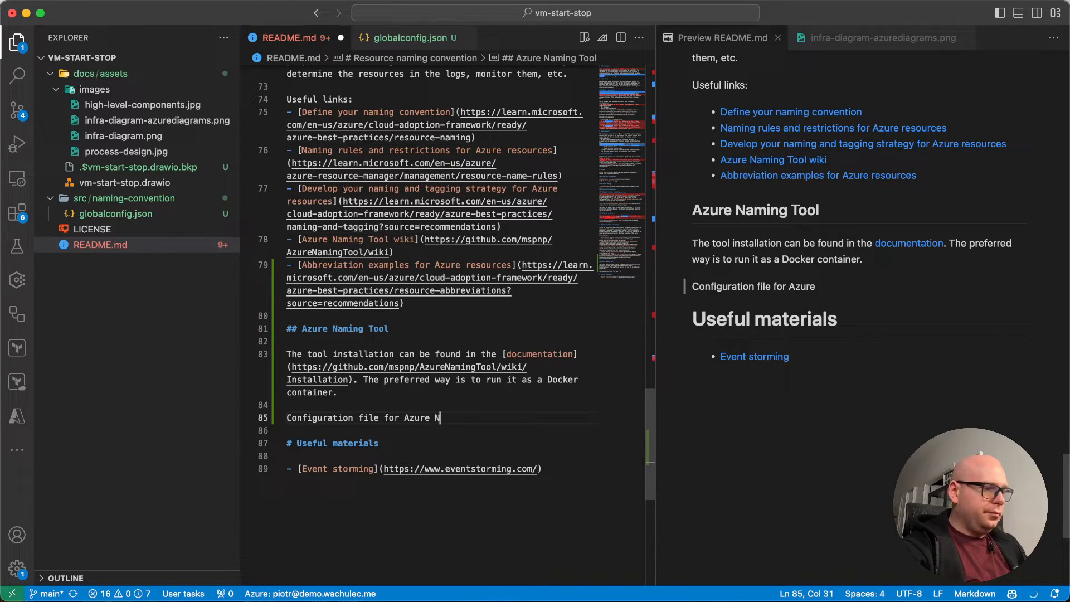
type("aming too")
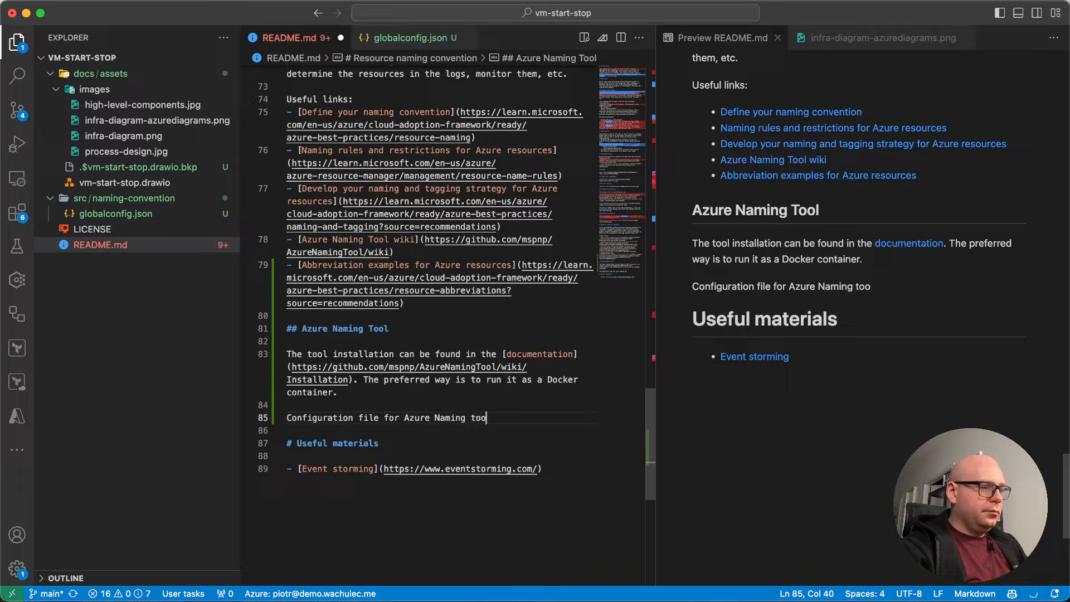
key("BackSpace")
key("BackSpace")
type("ool is")
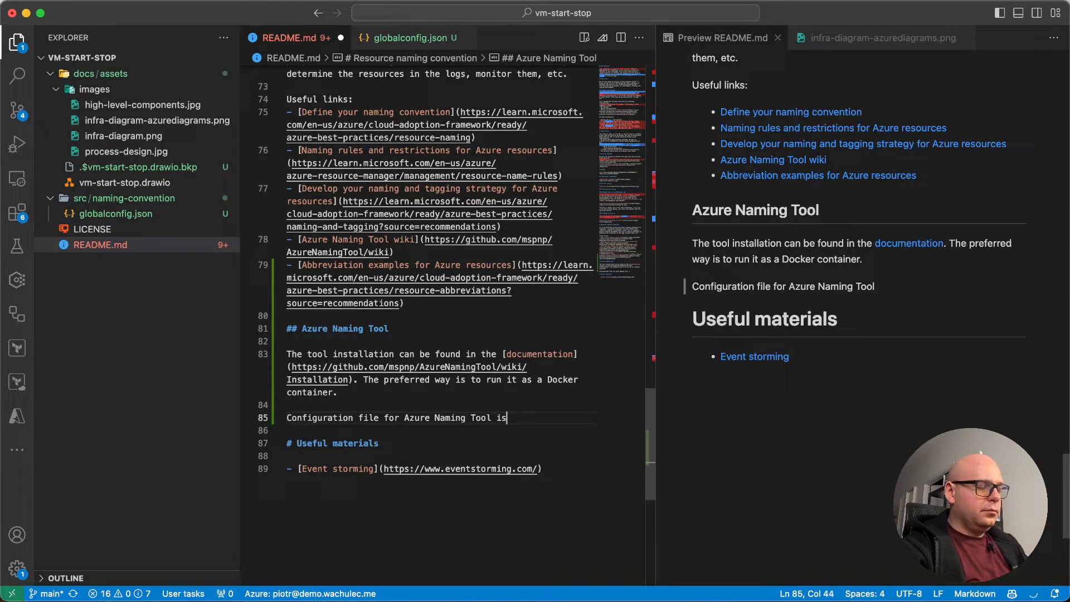
type(" placed here:")
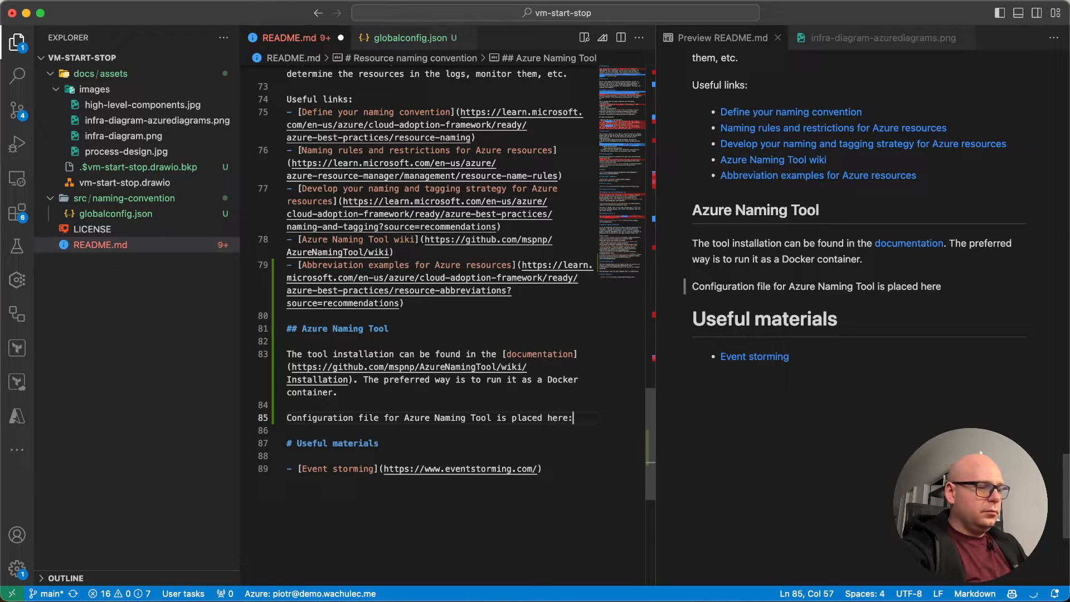
- Finish the sentence with the copied path src/naming-convention/globalconfig.json as inline code and a period, and save README.md
key("super+v")
type("`")
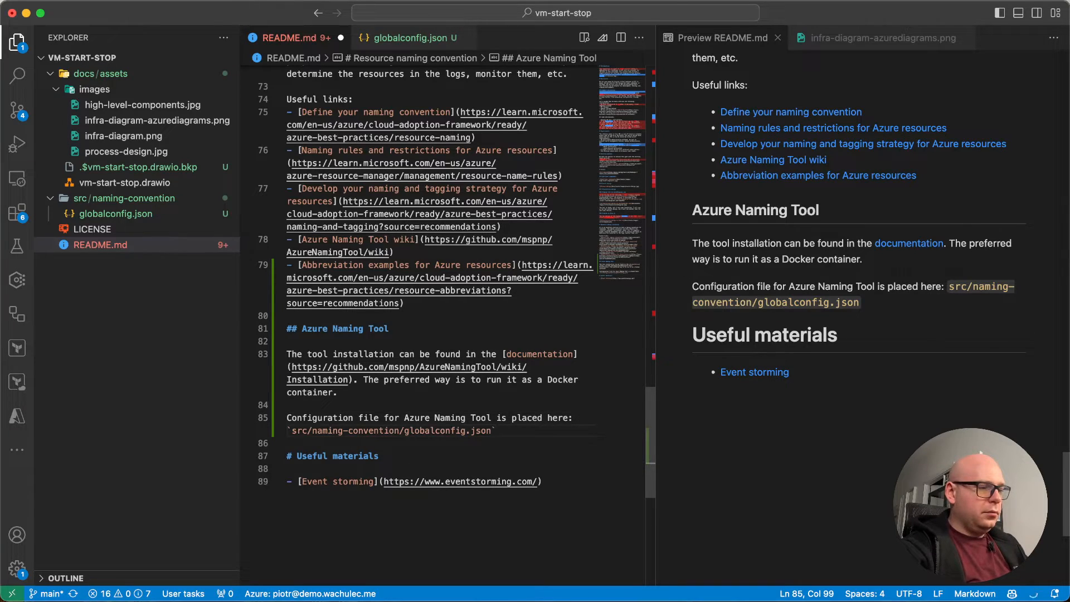
type(".")
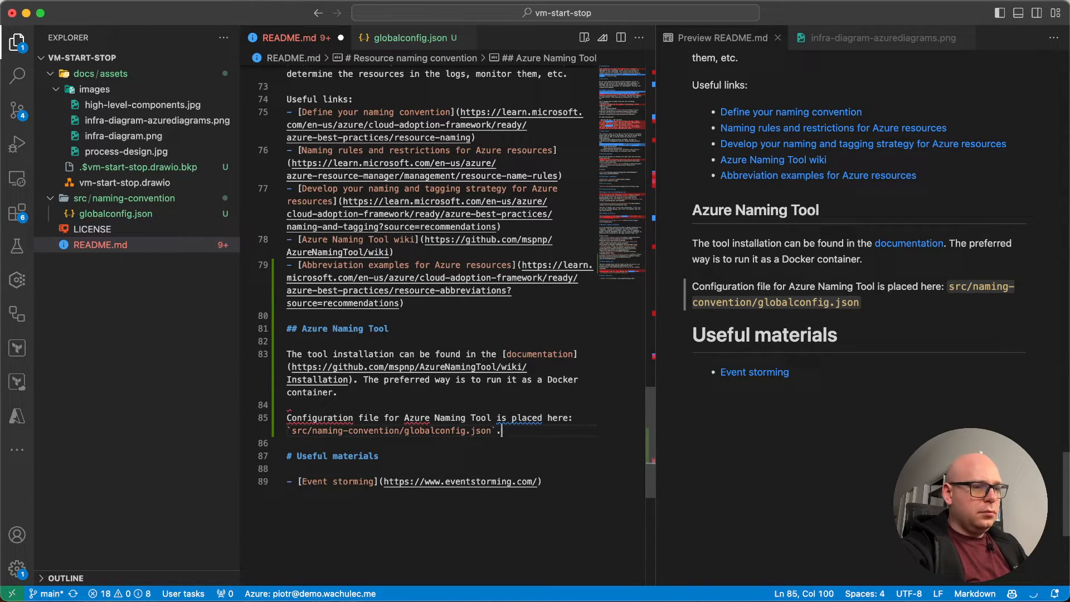
key("super+s")
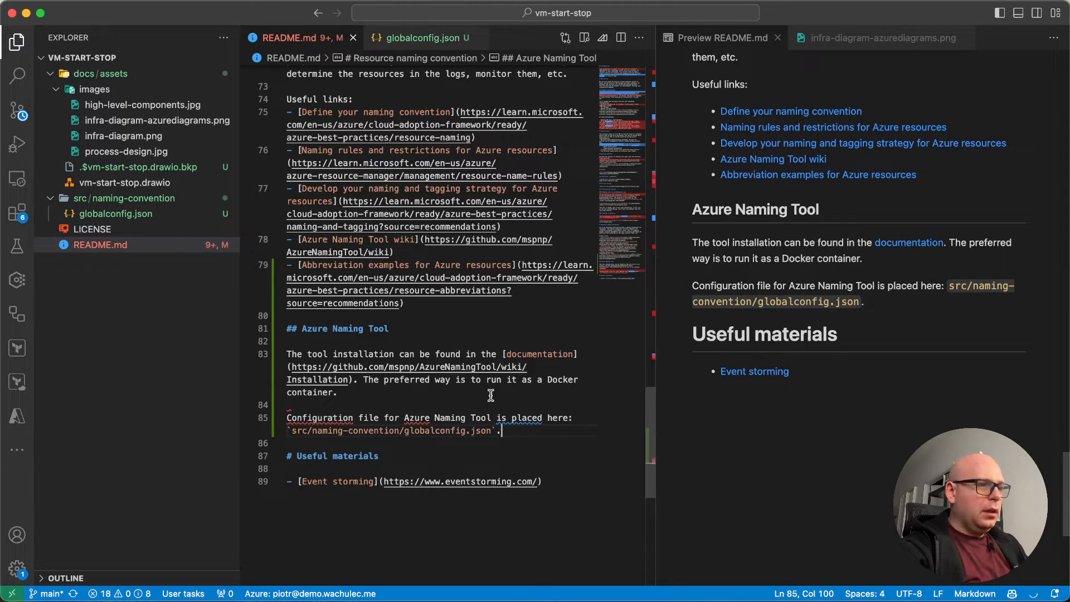
- Switch to the terminal session in the vm-start-stop repository and check the Git status
key("ctrl+Right")
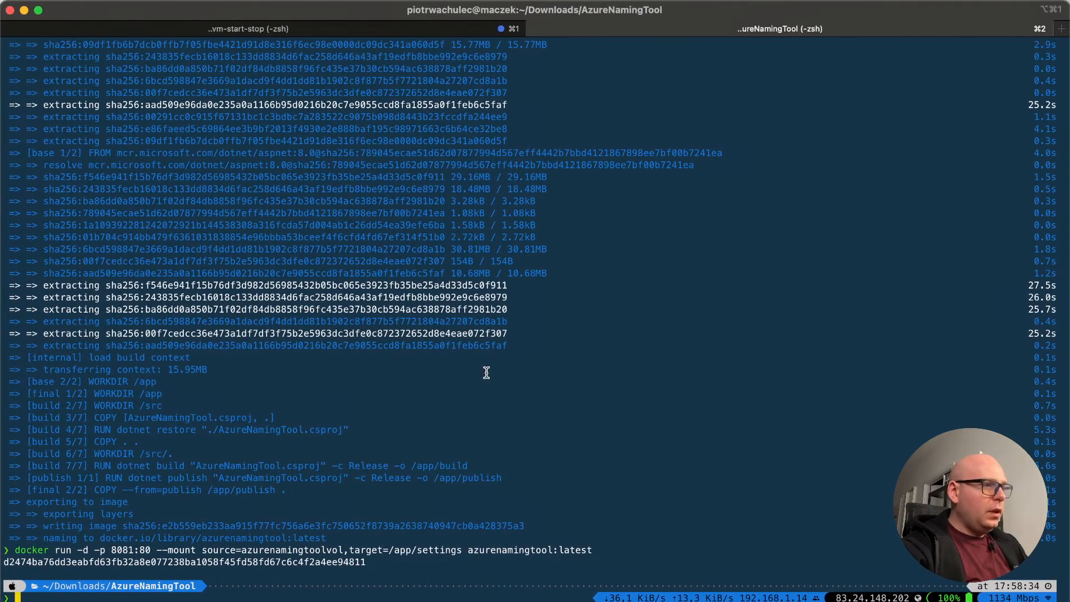
key("ctrl+Left")
key("ctrl+Left")
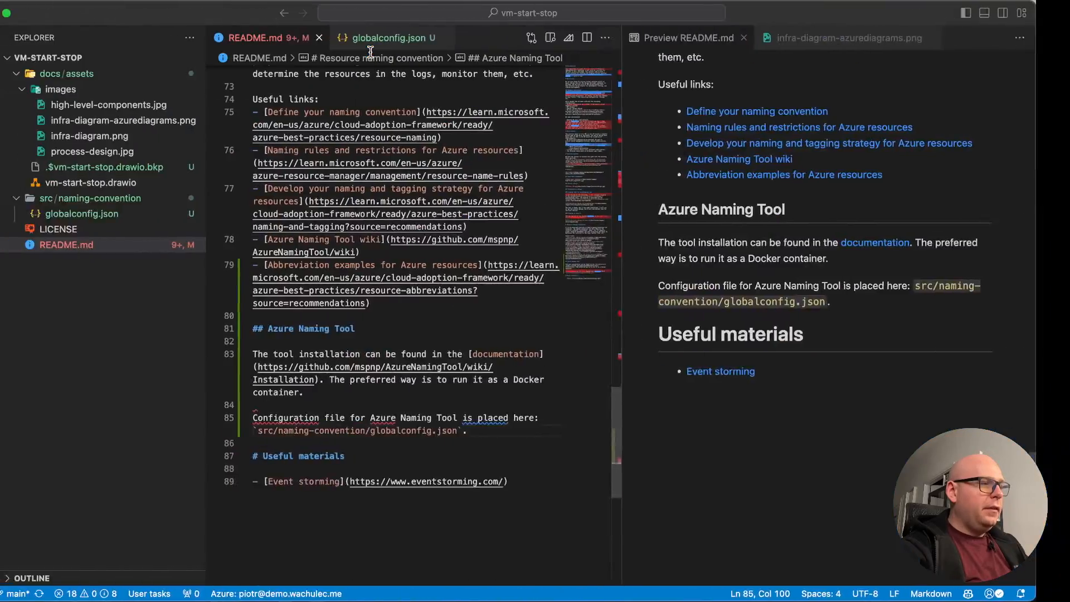
key("ctrl+Right")
key("ctrl+Right")
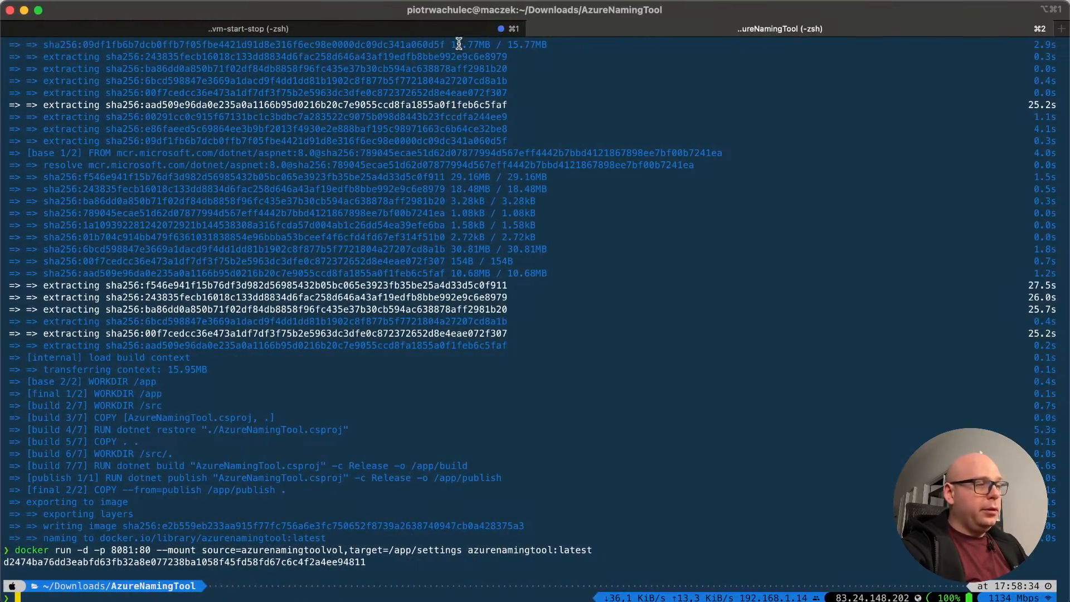
left_click(457, 31)
type("git status")
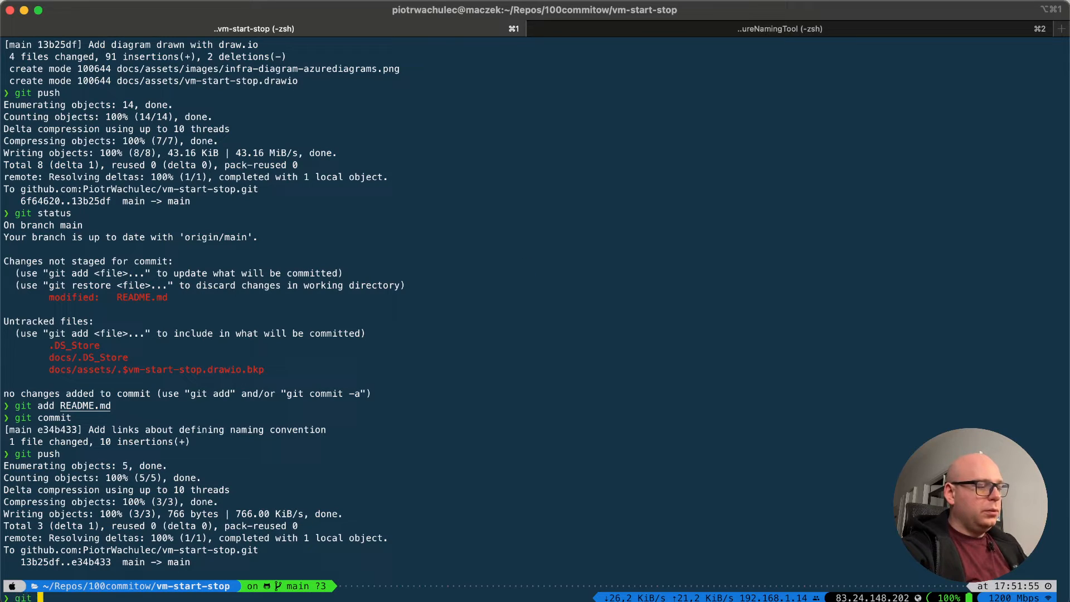
key("Return")
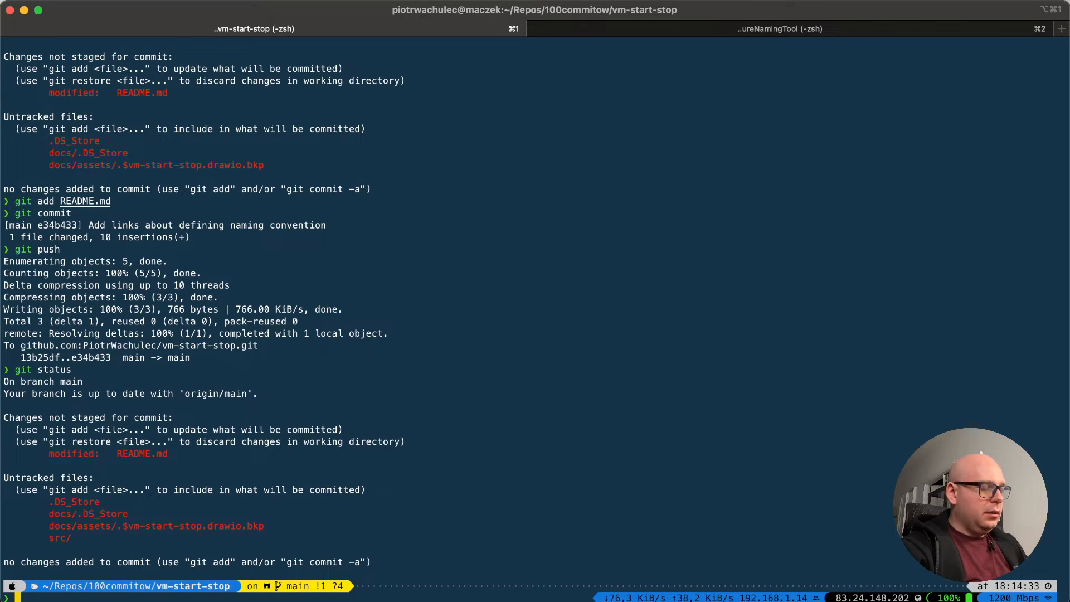
- Stage README.md and the src/ folder for the commit
type("git add ")
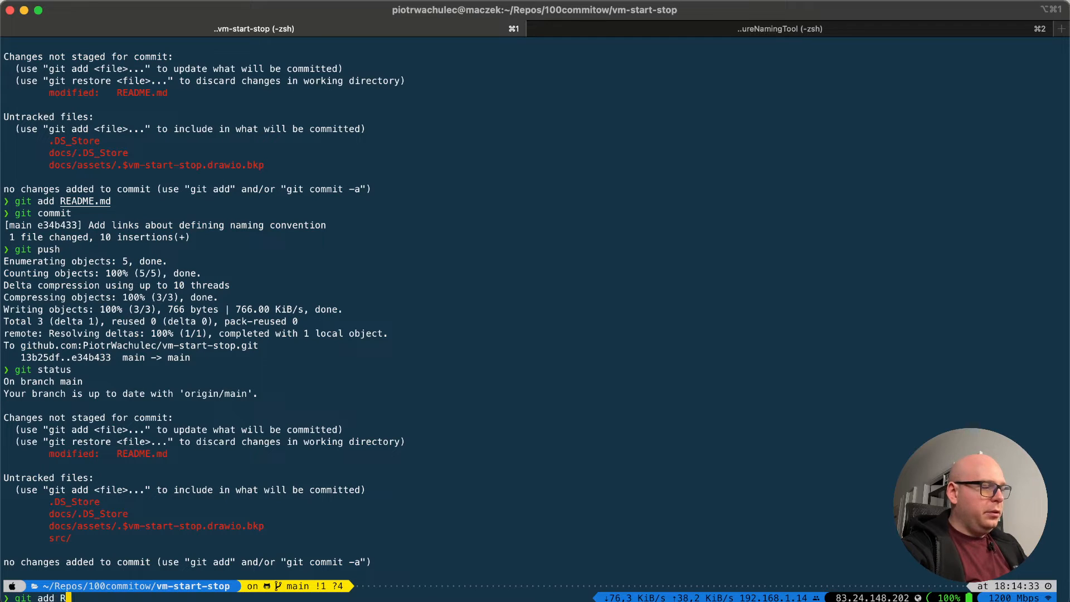
type("R")
key("Tab")
type("sr")
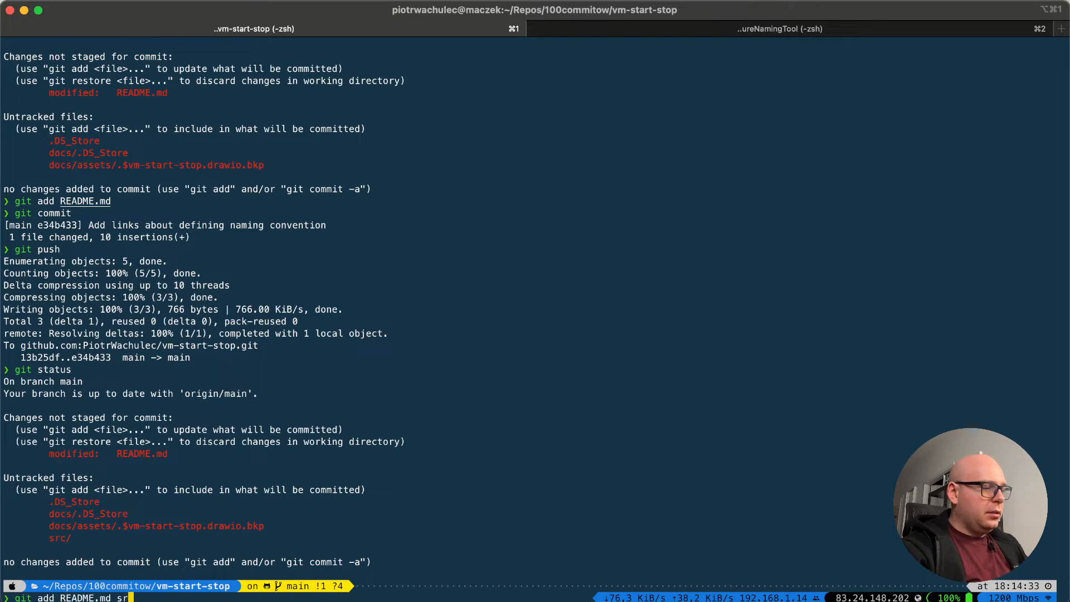
key("Tab")
key("Return")
- Commit the staged files with the message "Add basic configuration for AzureNamingTool" and push the commit to the remote repository
type("gi")
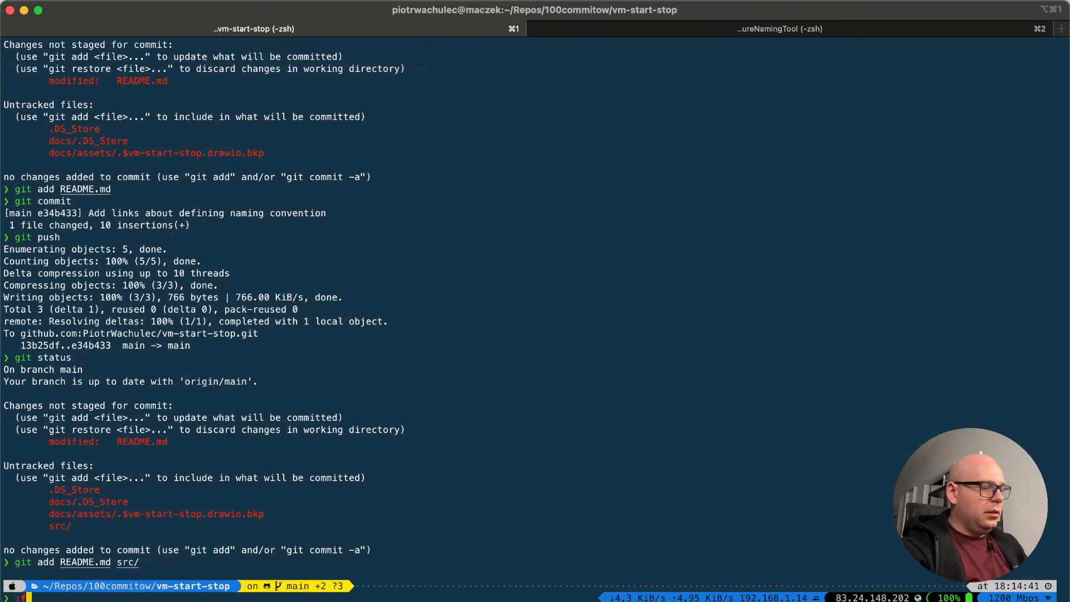
type("t commit")
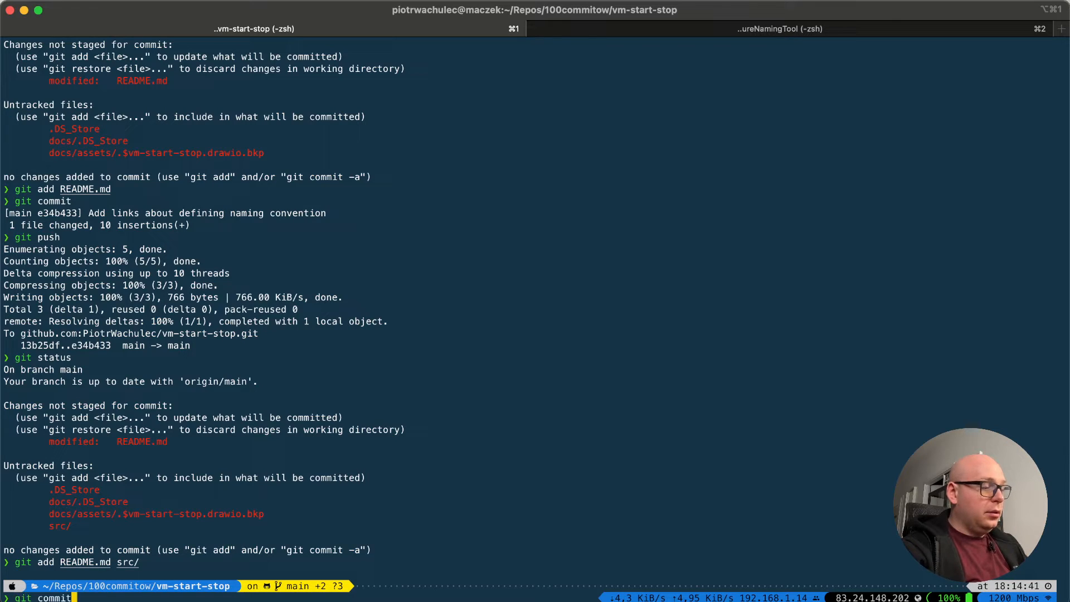
key("Return")
key("i")
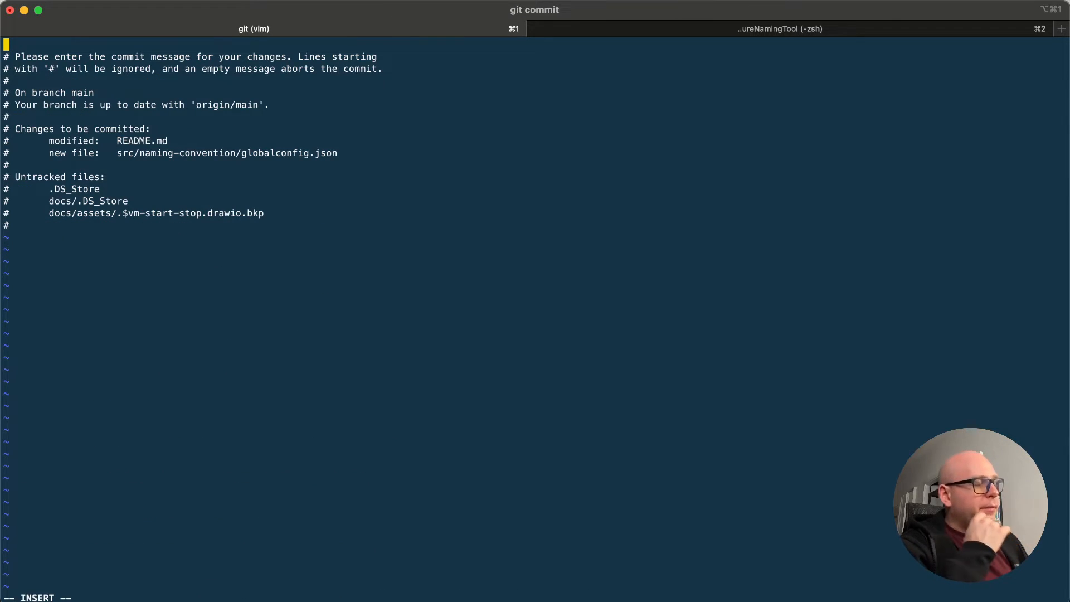
type("Add")
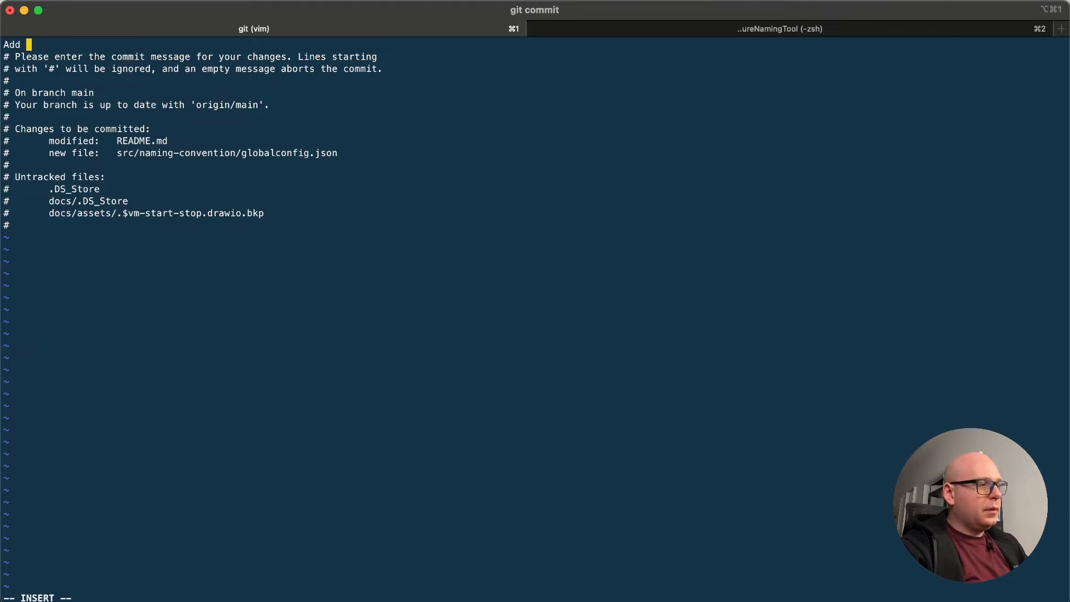
type(" basic confi")
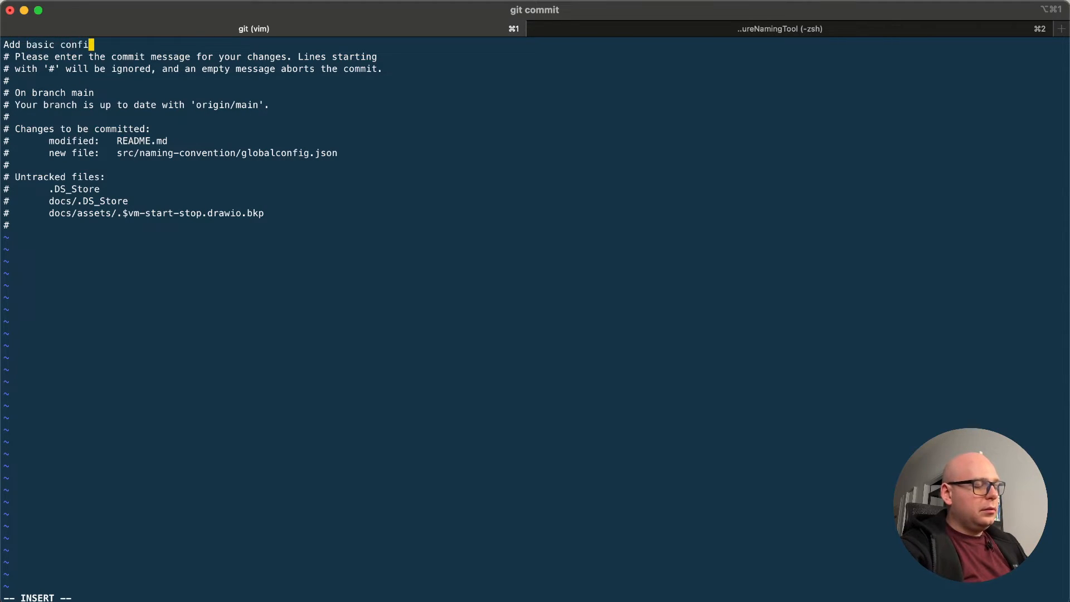
type("guration ")
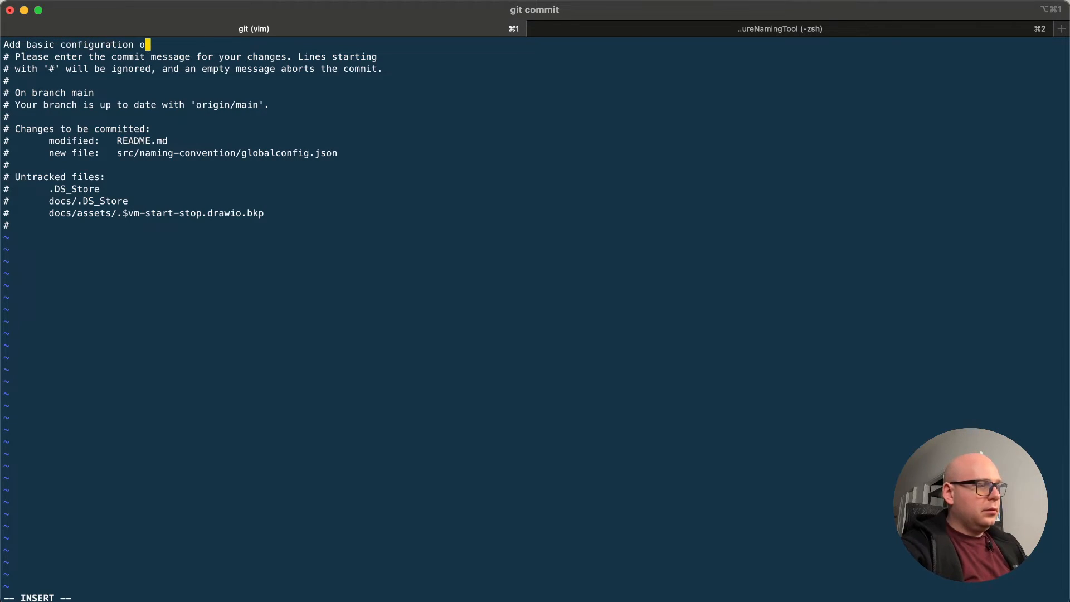
type("fo")
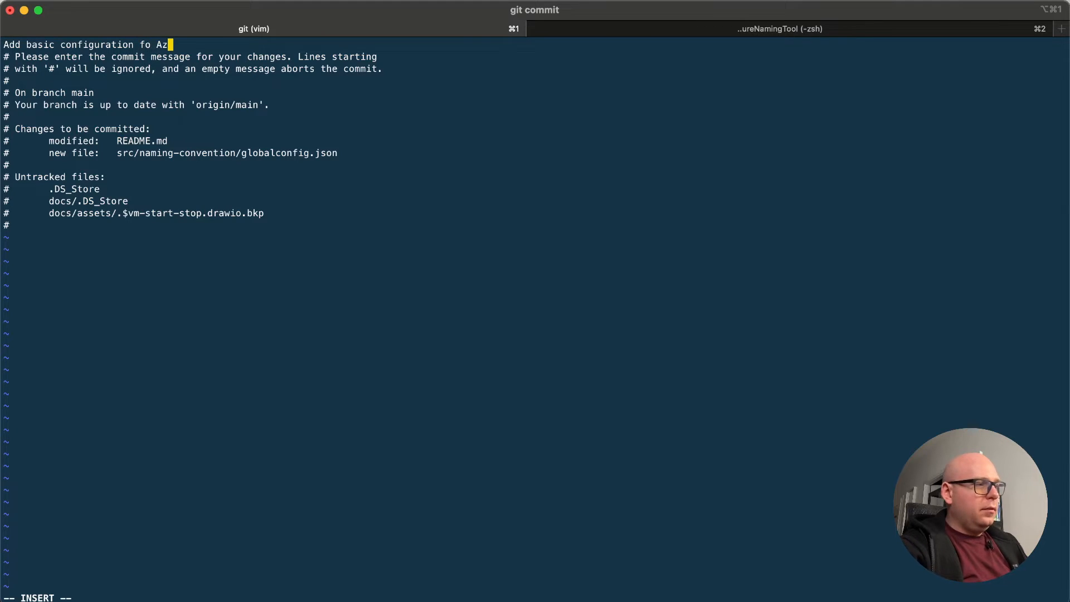
type(" Az")
key("BackSpace")
key("BackSpace")
key("BackSpace")
type("r AzureN")
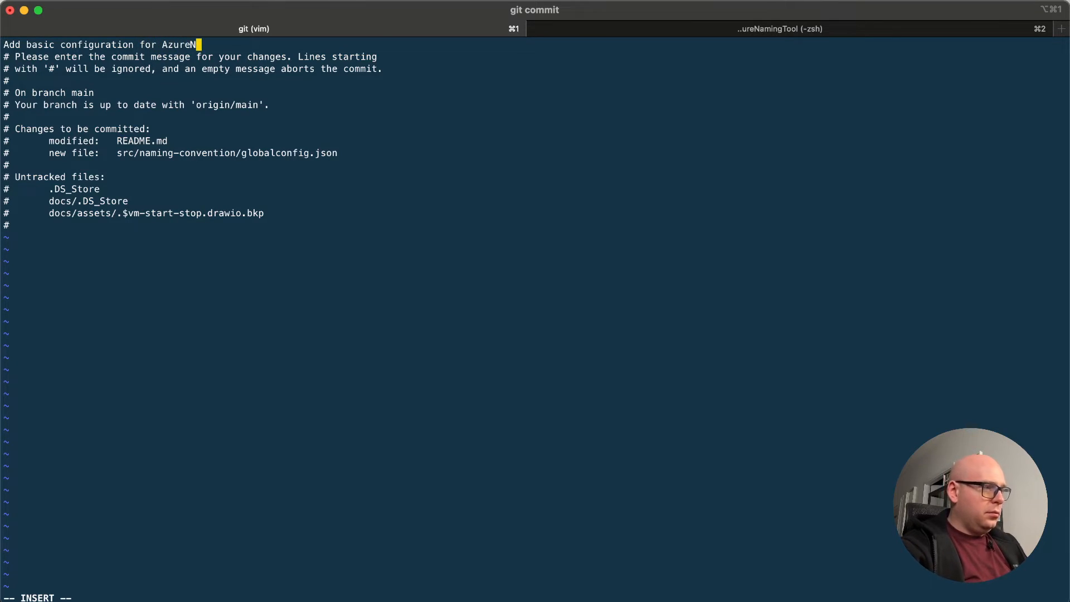
type("amingTool")
key("Escape")
type(":wq")
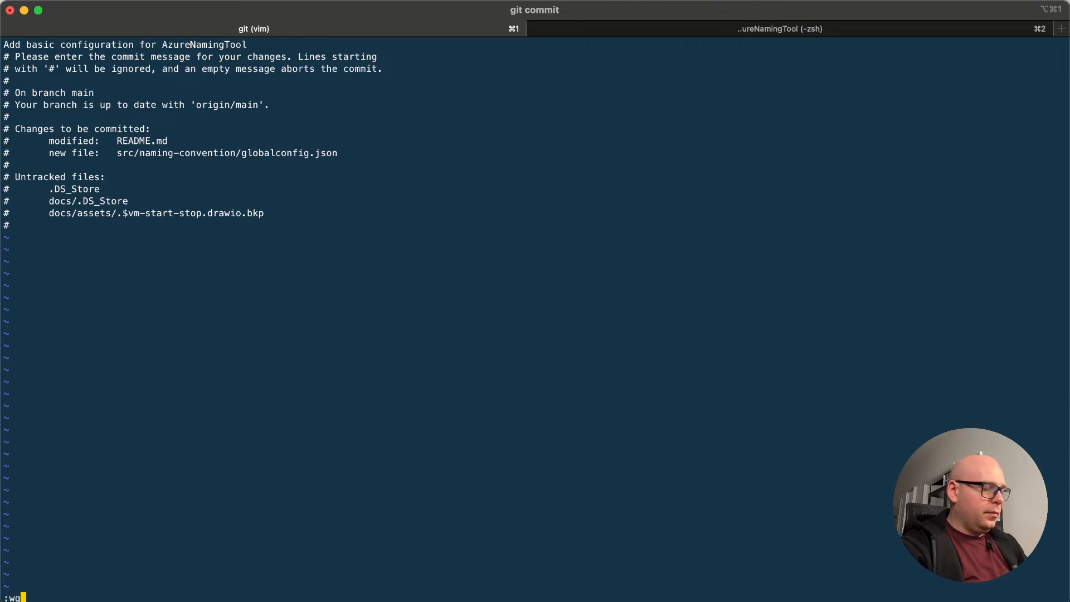
key("Return")
type("git push")
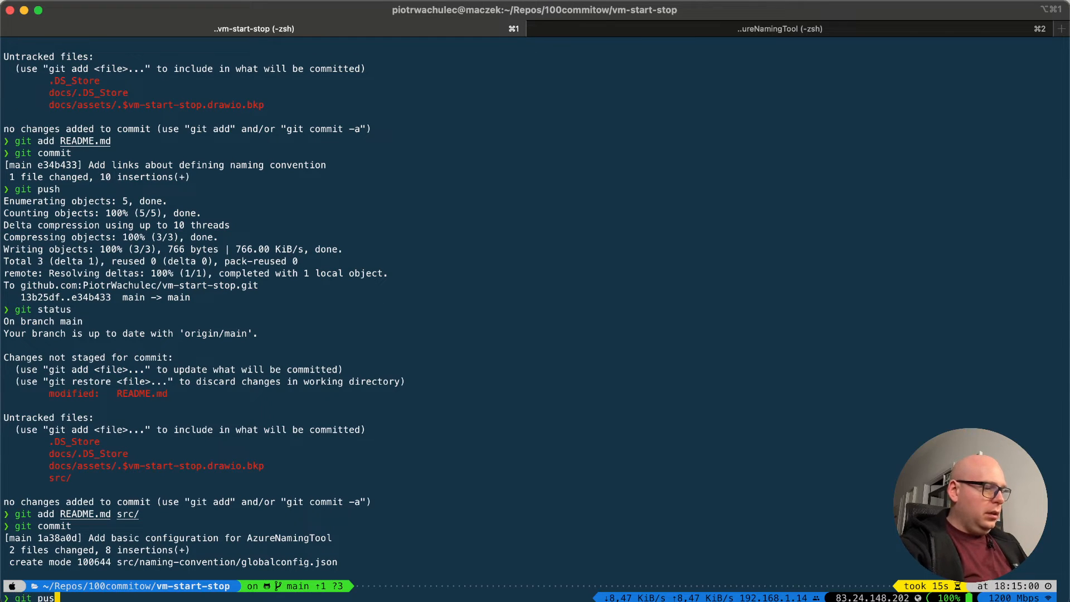
key("Return")
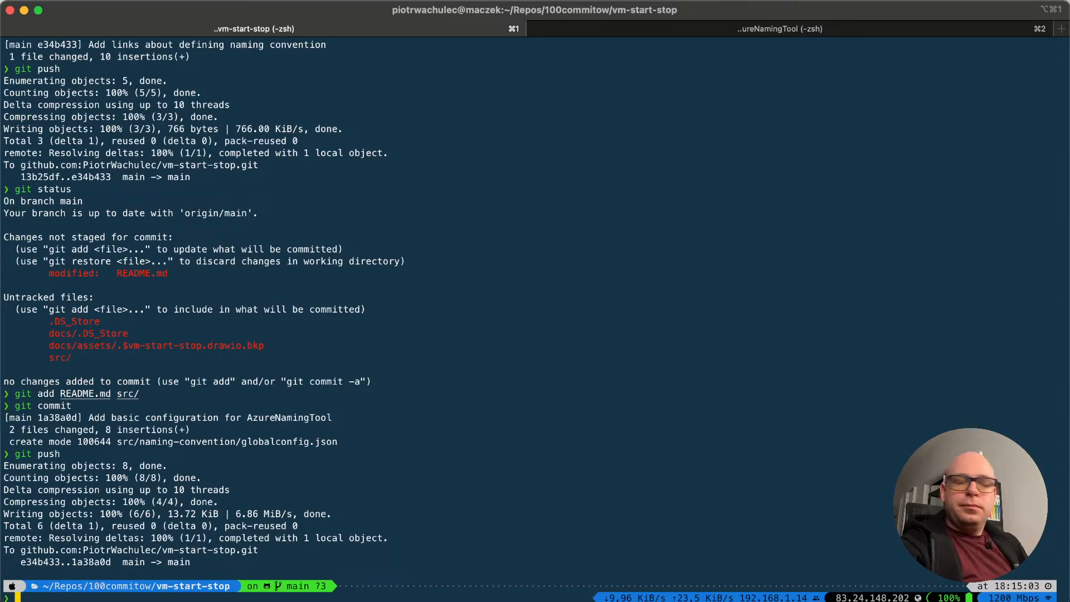
- Switch to the browser and reload the vm-start-stop repository page on GitHub to check the published README
key("ctrl+Left")
key("ctrl+Left")
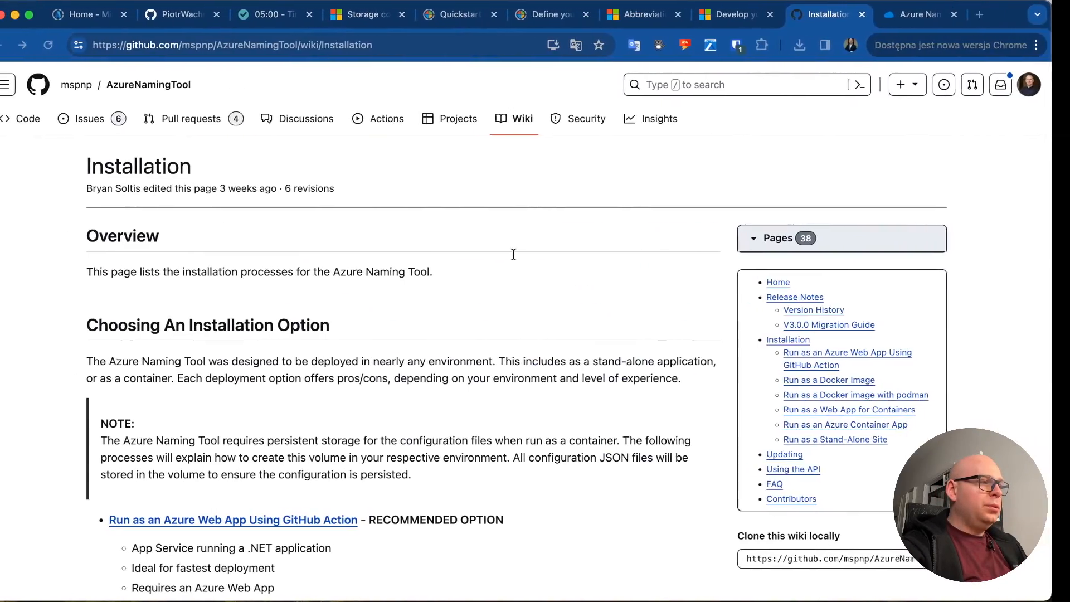
left_click(168, 2)
left_click(168, 1)
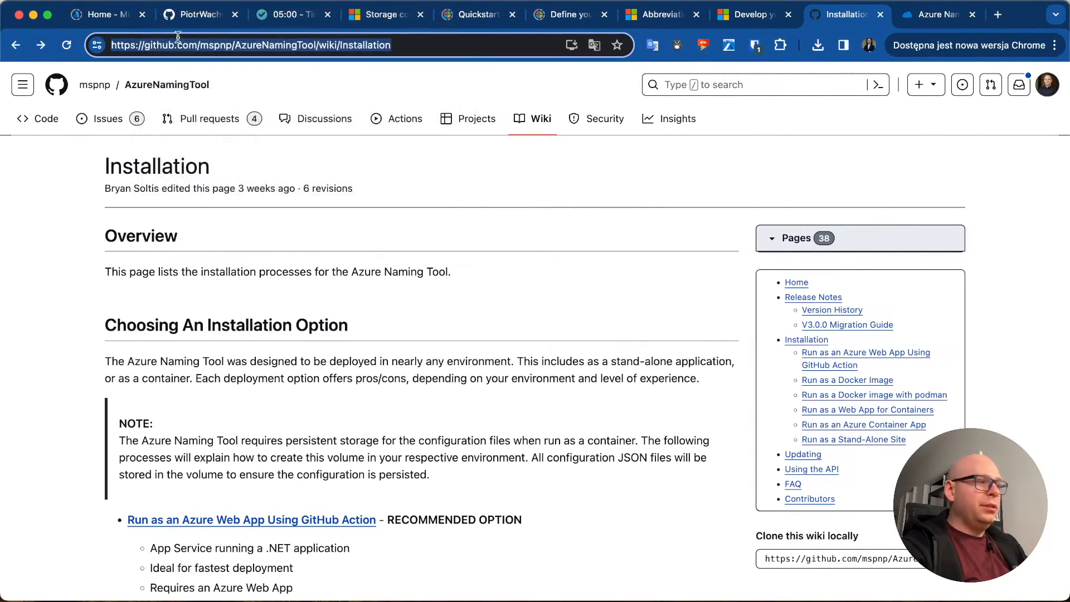
left_click(181, 24)
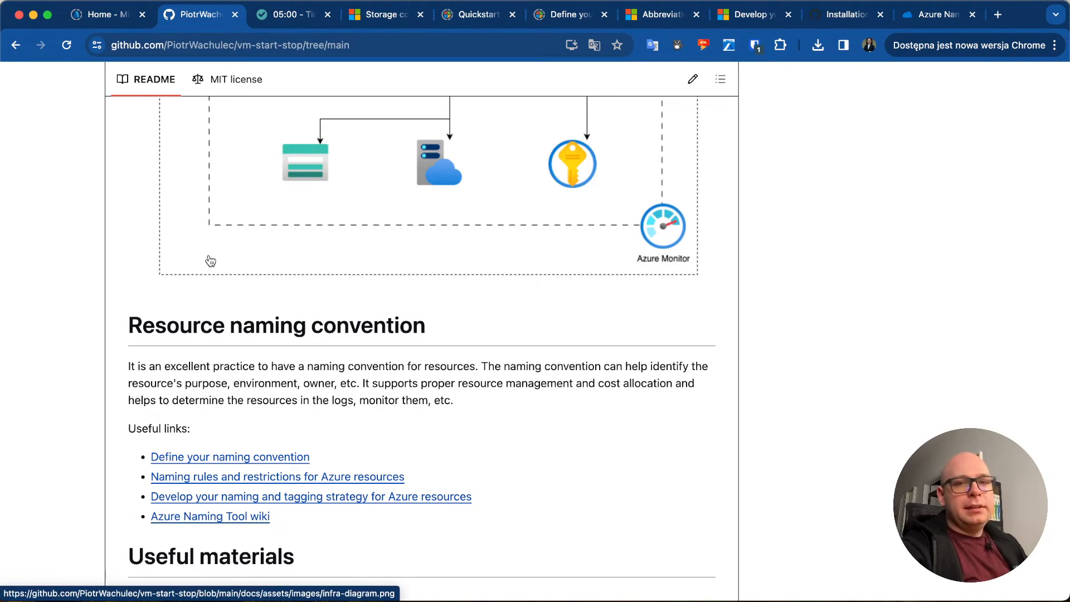
scroll(211, 261, "up", 20)
scroll(210, 261, "down", 15)
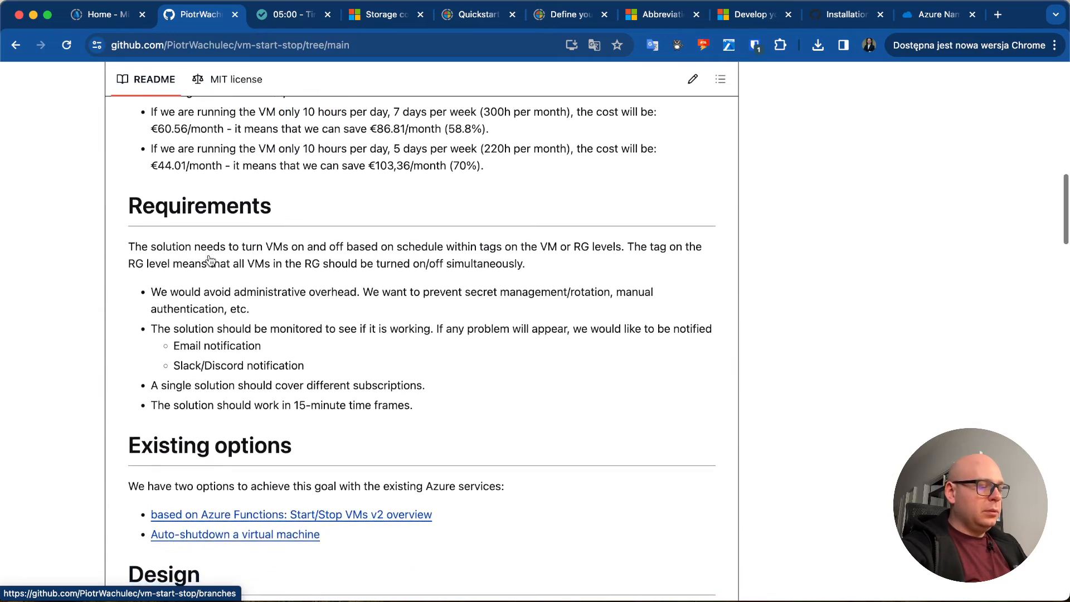
key("super+r")
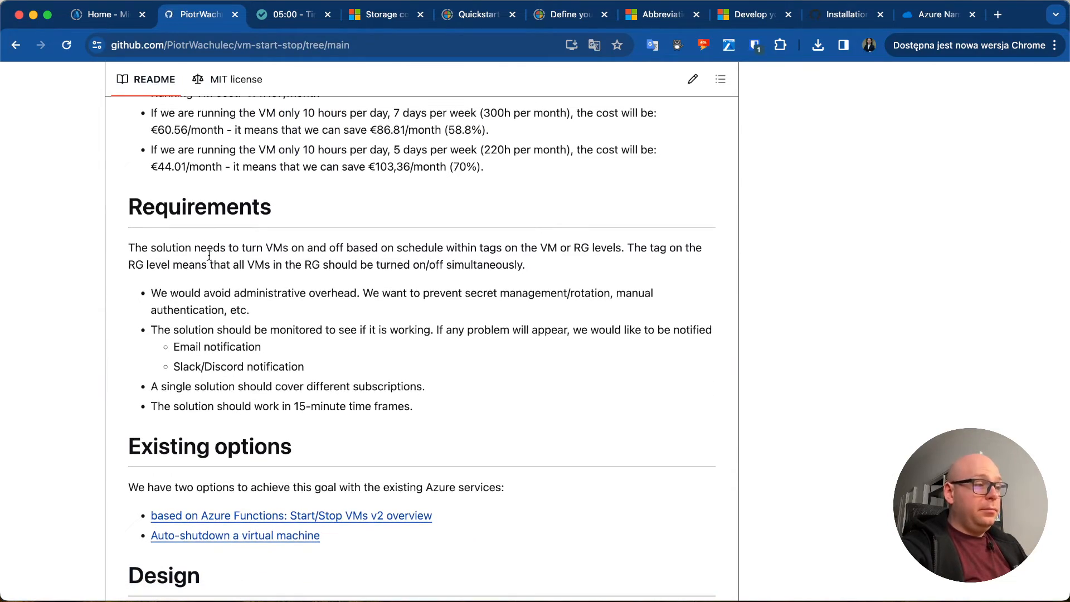
- Review the published README on the repository page, focusing on the Resource naming convention and Azure Naming Tool sections
scroll(209, 255, "up", 15)
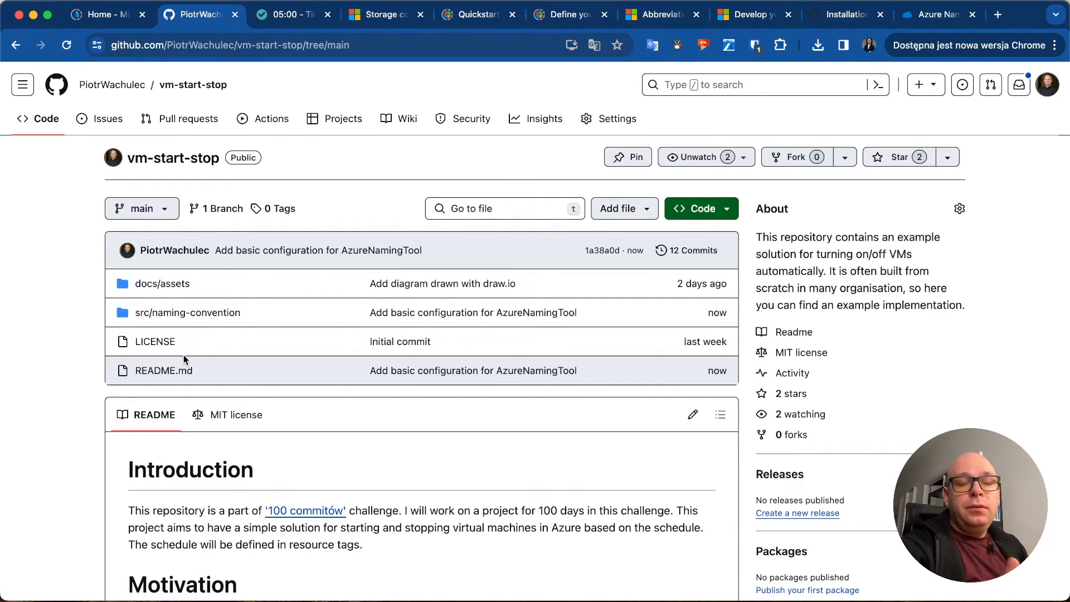
scroll(183, 354, "down", 15)
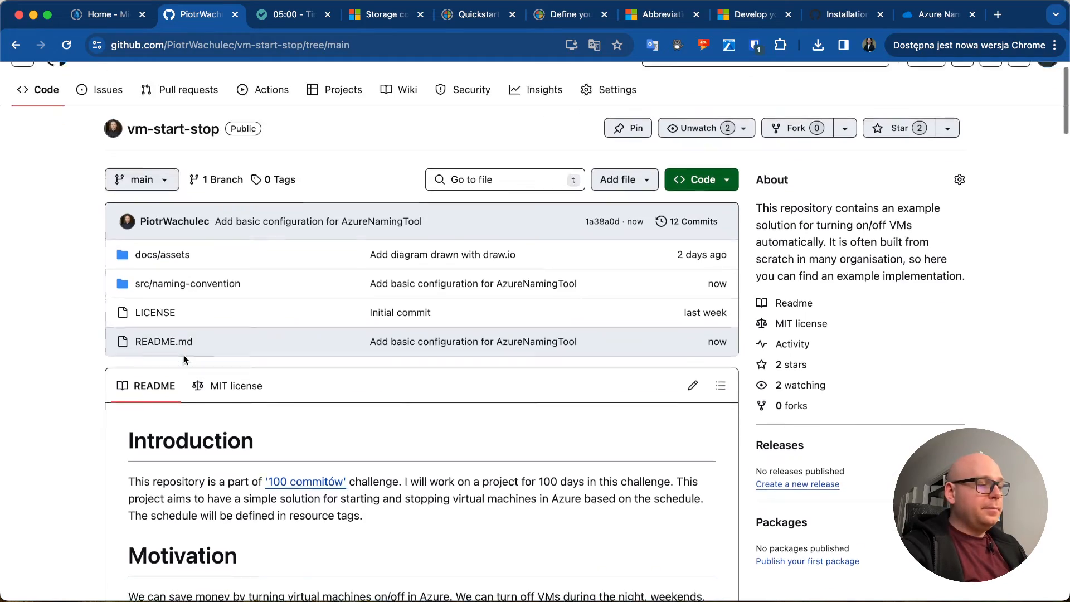
scroll(184, 360, "down", 20)
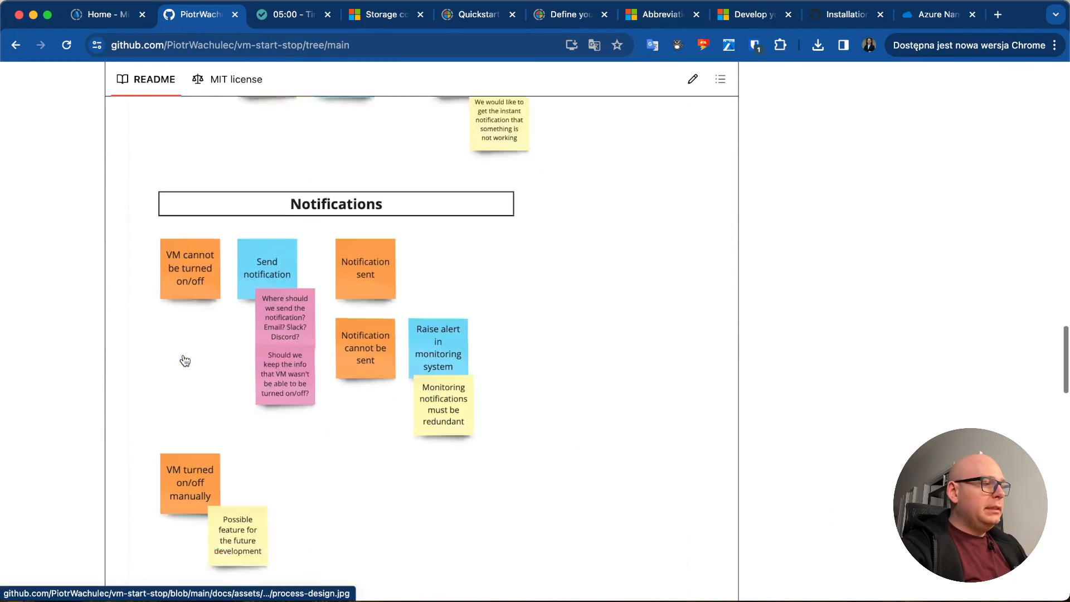
scroll(184, 361, "down", 20)
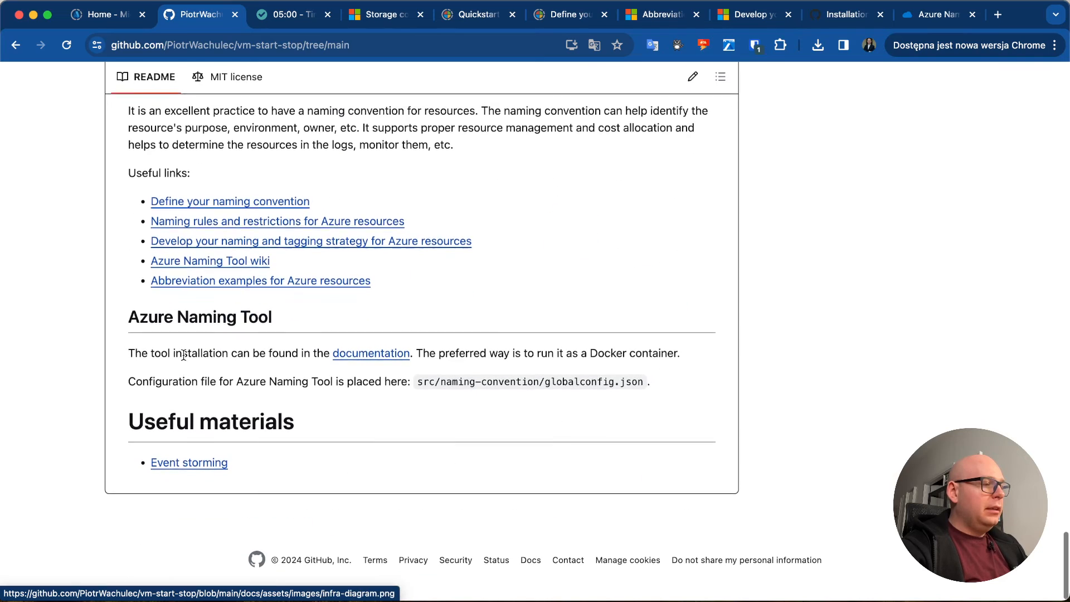
scroll(220, 453, "up", 6)
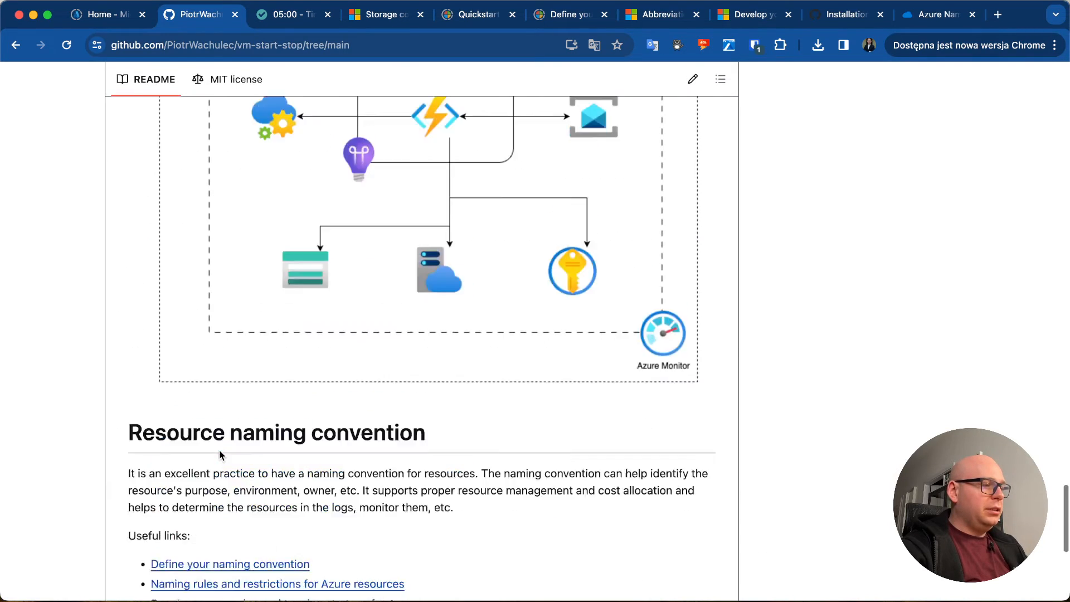
scroll(219, 453, "down", 5)
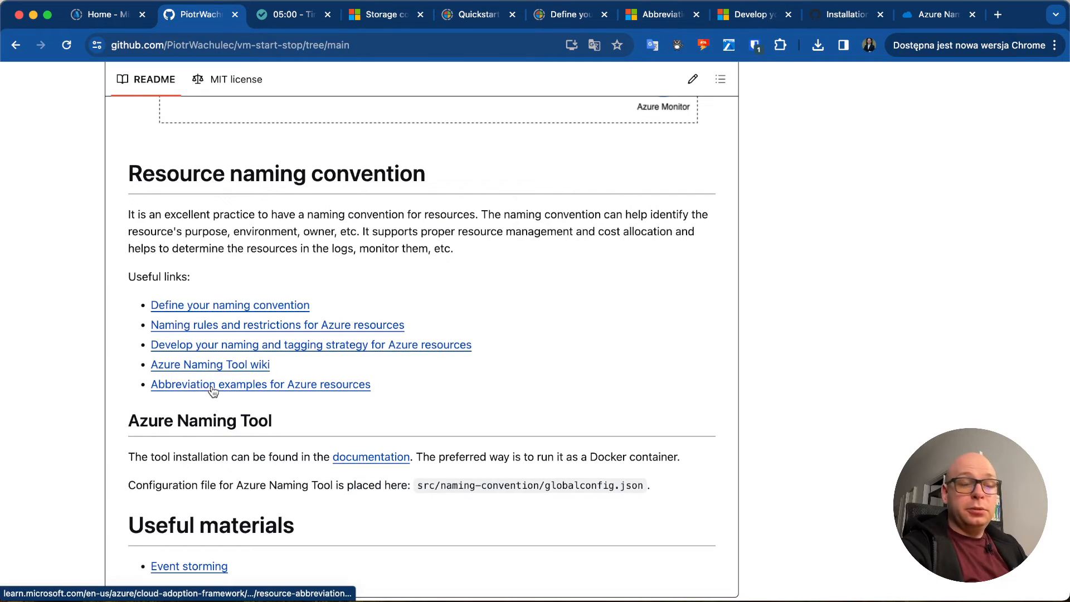
left_click_drag(130, 453, 673, 500)
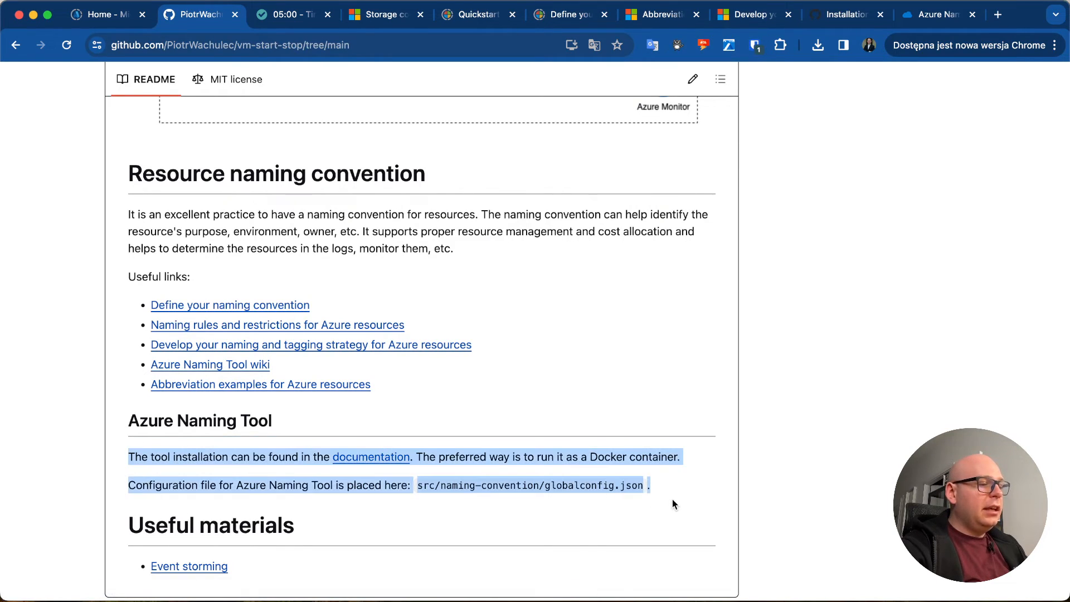
left_click(676, 499)
left_click(665, 495)
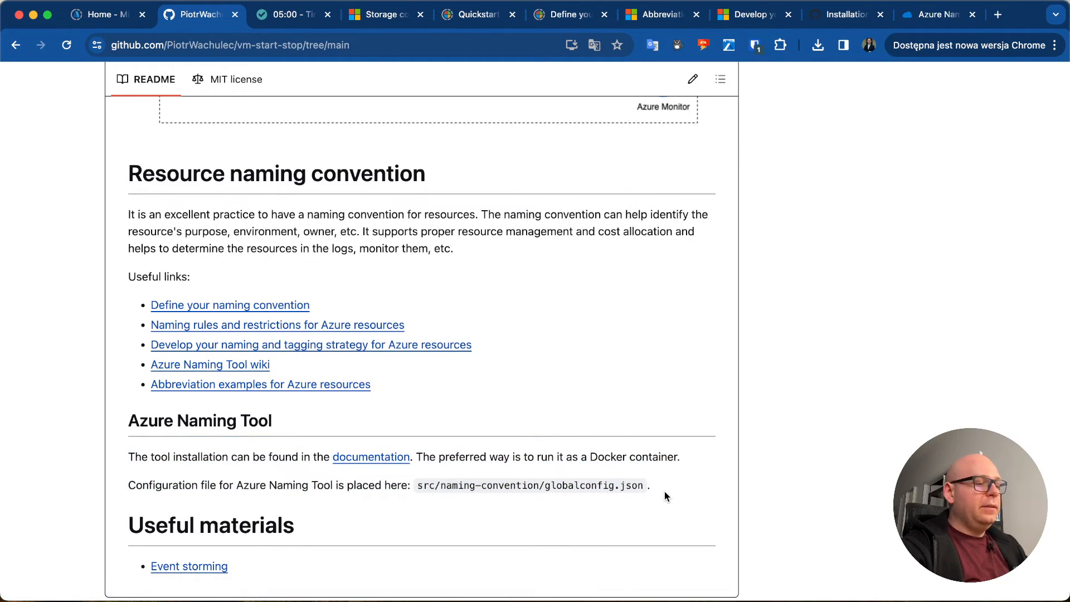
- Open the src/naming-convention folder in the repository to check the published configuration file
scroll(641, 488, "up", 15)
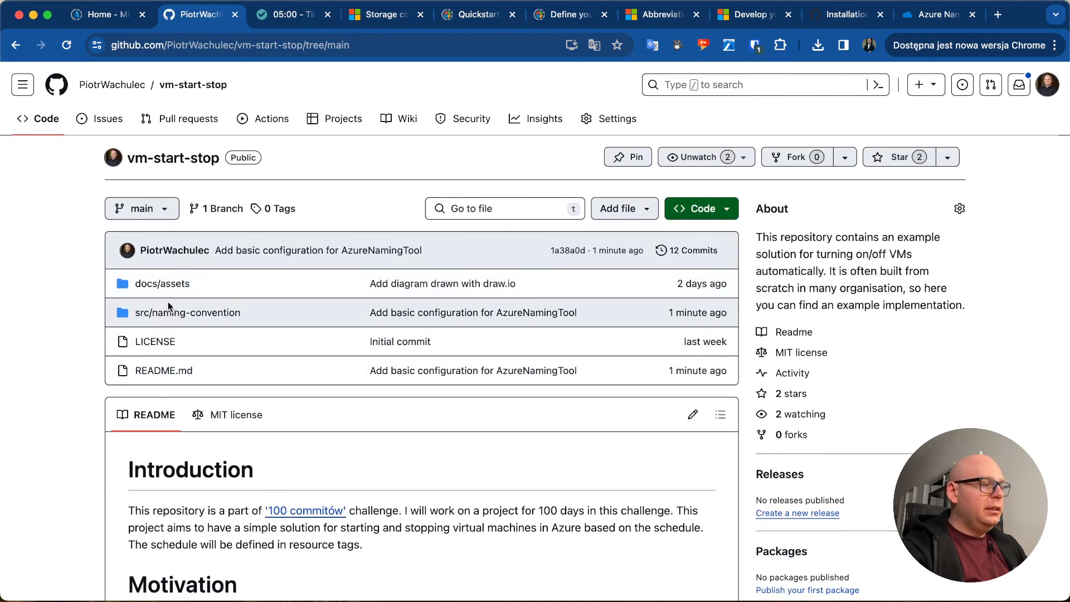
left_click(169, 315)
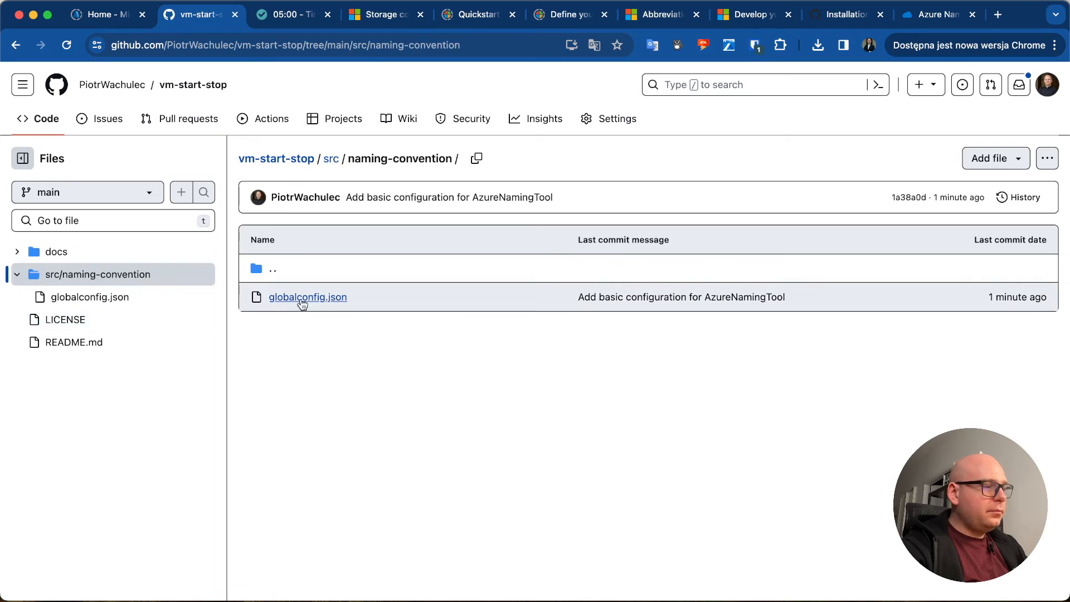